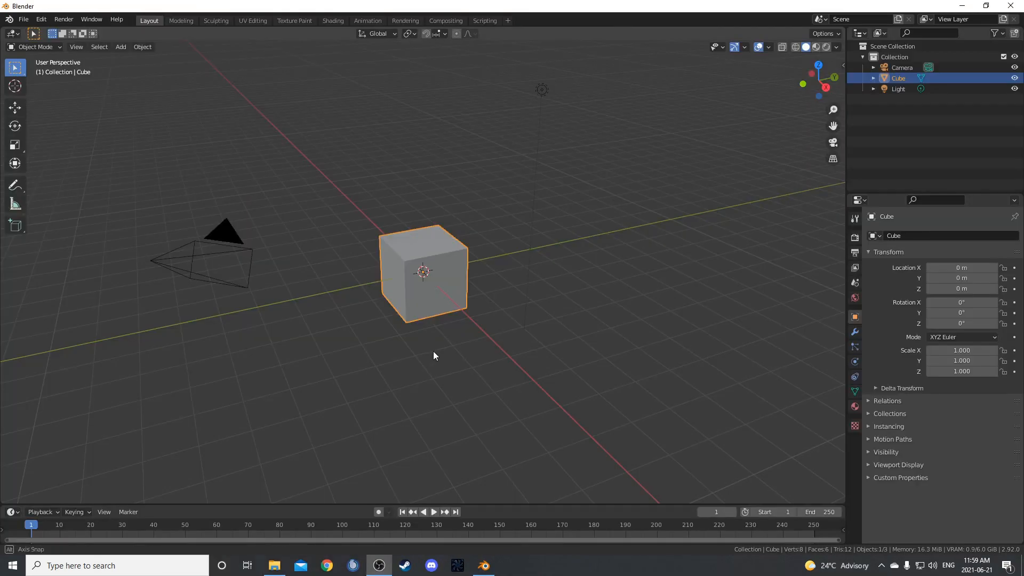
# Delete the default cube and light from the scene, keeping only the camera.
pyautogui.moveTo(433, 351); pyautogui.dragTo(440, 348, button='middle')
pyautogui.press('x')
pyautogui.click(433, 297)
pyautogui.click(567, 107)
pyautogui.press('x')
pyautogui.click(570, 109)
pyautogui.moveTo(570, 109); pyautogui.dragTo(533, 237, button='middle')
# Add a cylinder mesh at the origin and rotate it 90° about the X axis.
pyautogui.hotkey('shift', 'a')
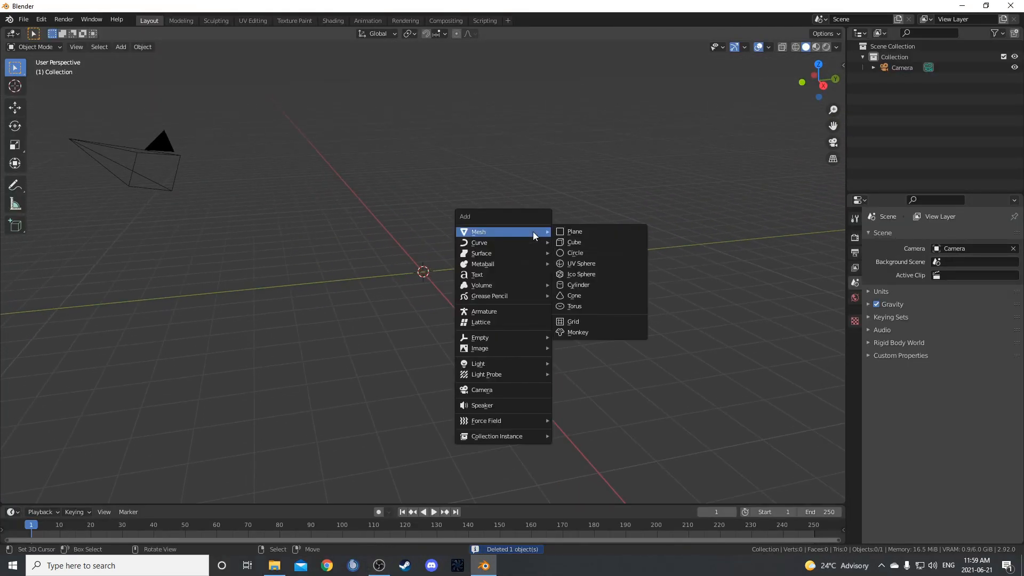
pyautogui.click(622, 284)
pyautogui.moveTo(623, 285); pyautogui.dragTo(597, 313, button='middle')
pyautogui.write('r')
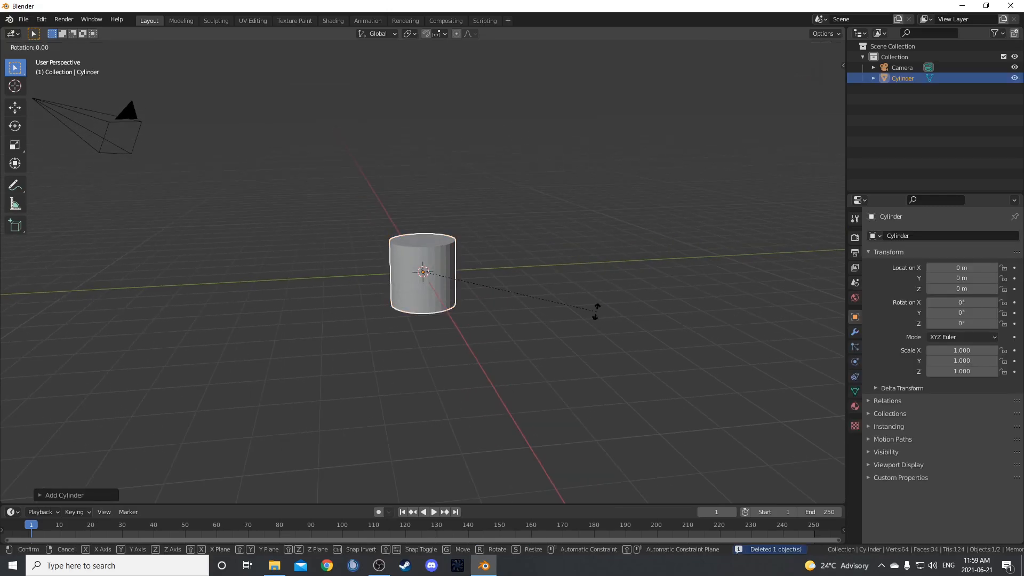
pyautogui.write('x90')
pyautogui.press('Return')
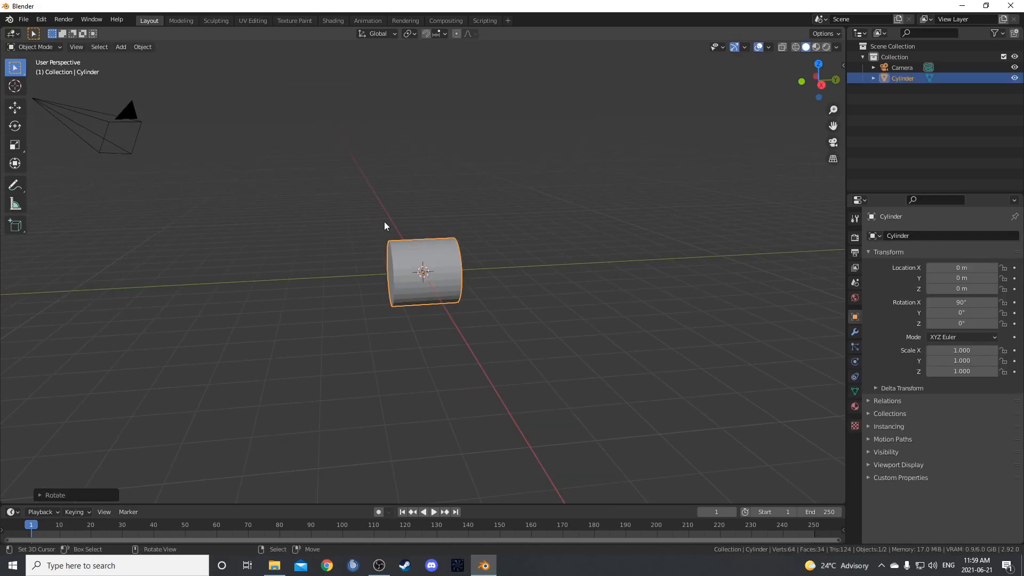
# Scale the cylinder by 2 along the Y axis, and then by 5 overall.
pyautogui.moveTo(422, 295); pyautogui.dragTo(502, 294, button='middle')
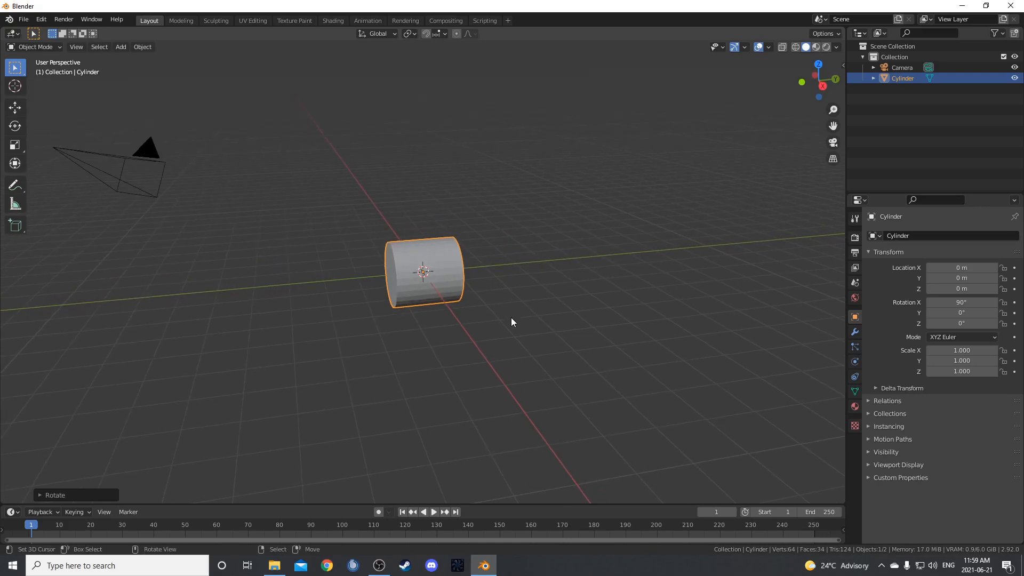
pyautogui.write('sy2')
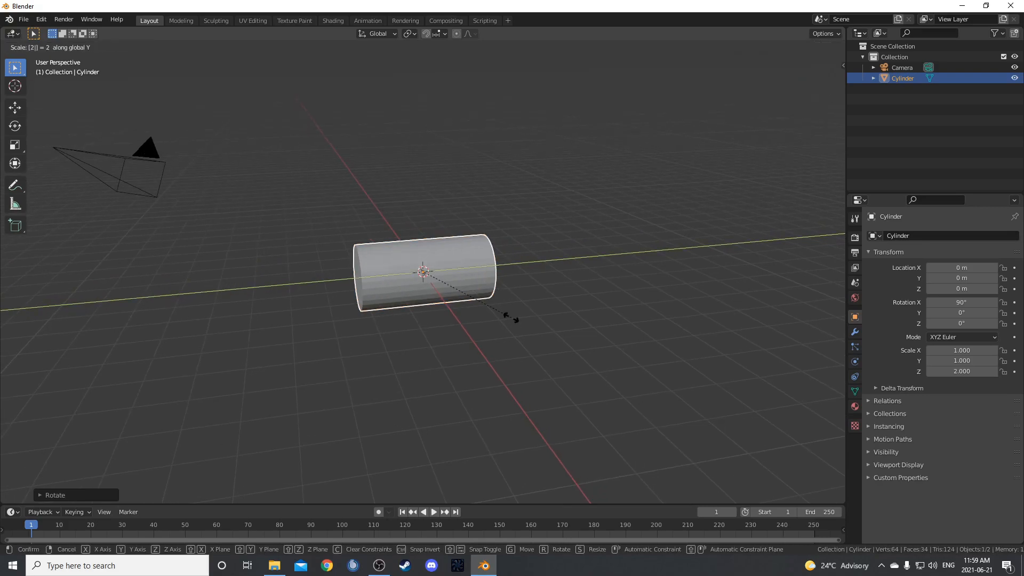
pyautogui.press('Return')
pyautogui.moveTo(389, 270); pyautogui.dragTo(530, 290, button='middle')
pyautogui.moveTo(450, 291); pyautogui.dragTo(546, 290, button='middle')
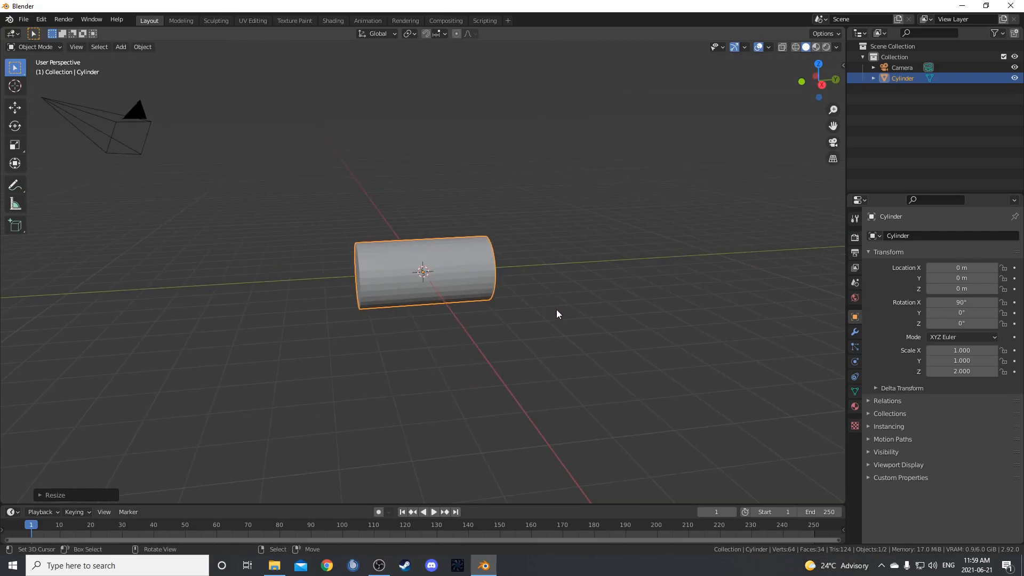
pyautogui.write('s5')
pyautogui.press('Return')
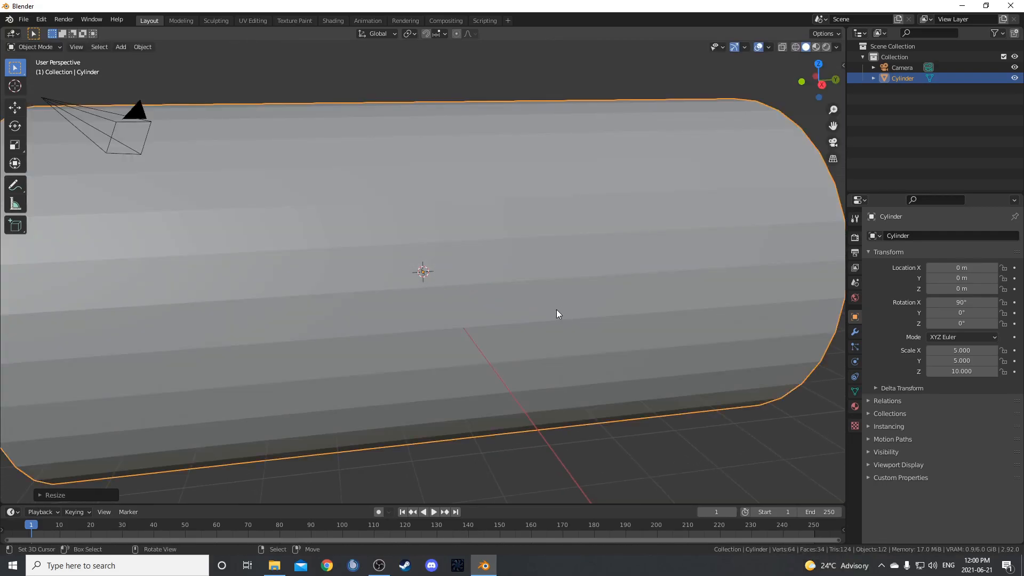
# Apply the cylinder's scale and its rotation.
pyautogui.scroll(-2, 555, 309)
pyautogui.moveTo(543, 328); pyautogui.dragTo(591, 321, button='middle')
pyautogui.hotkey('ctrl', 'a')
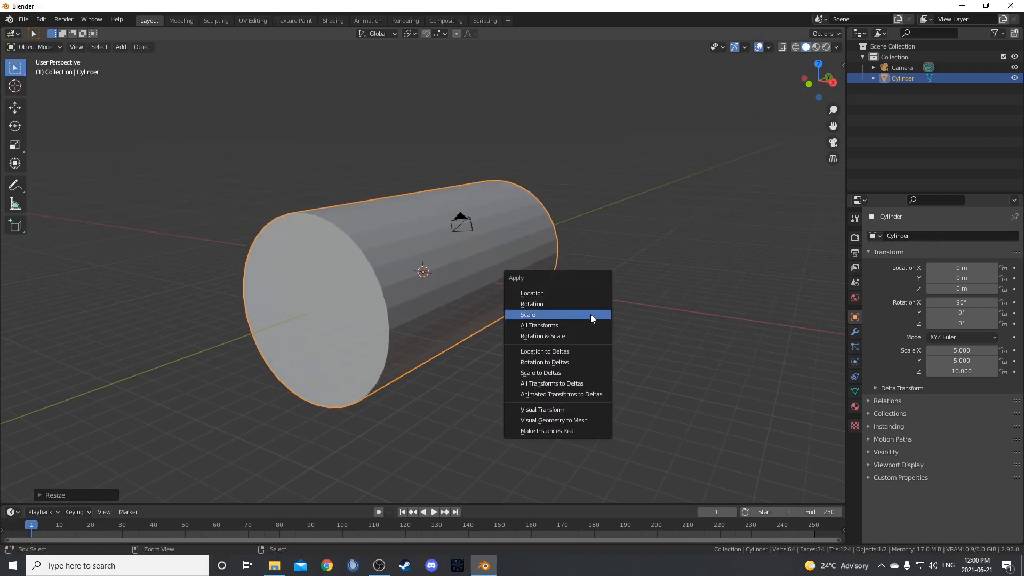
pyautogui.click(589, 319)
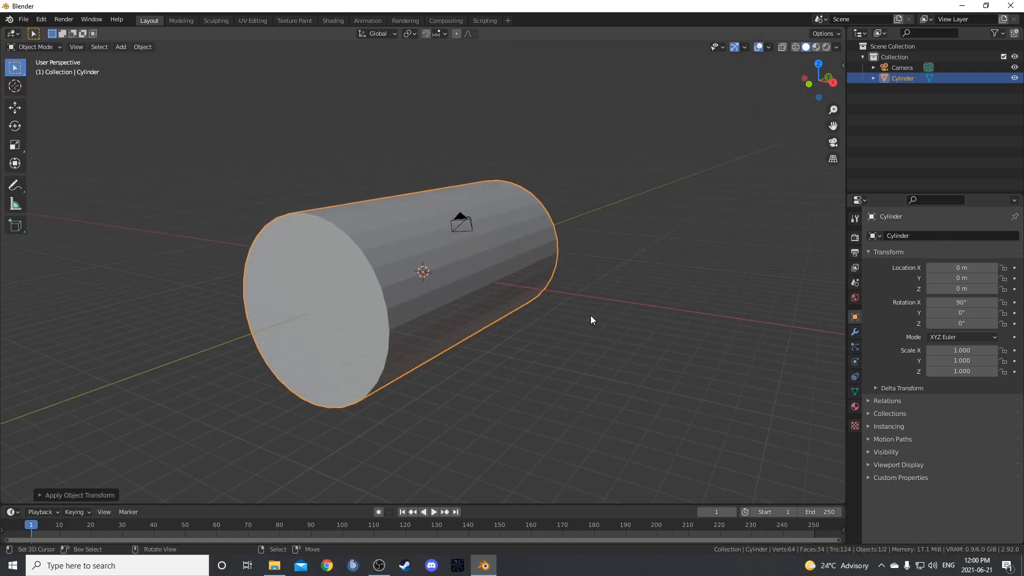
pyautogui.press('n')
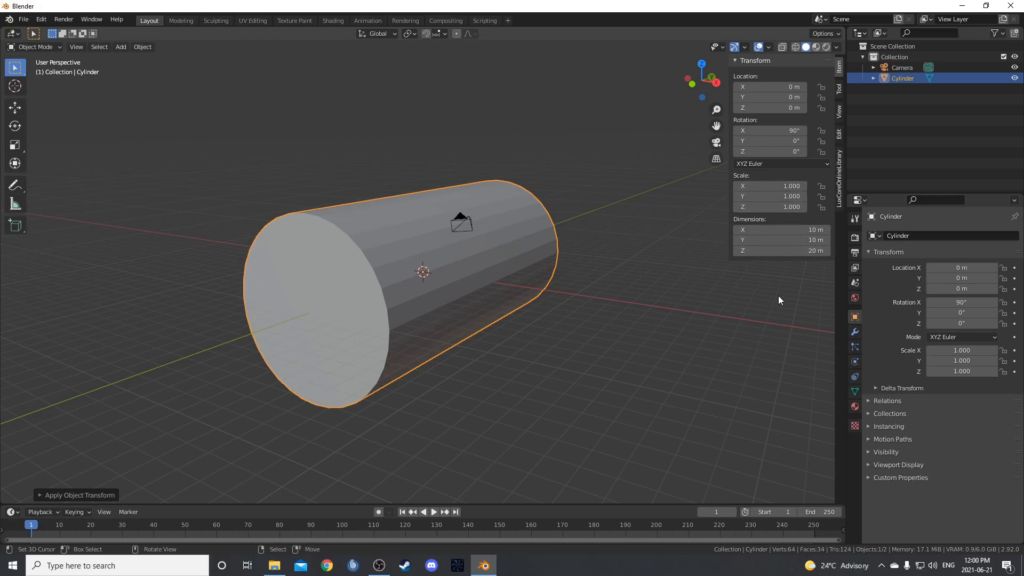
pyautogui.press('n')
pyautogui.moveTo(691, 424); pyautogui.dragTo(483, 286, button='middle')
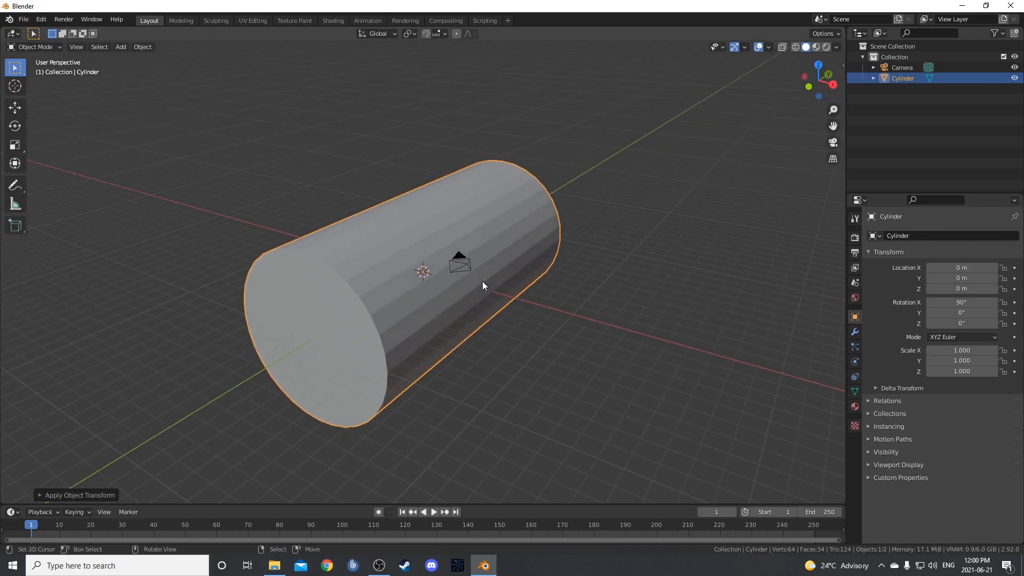
pyautogui.hotkey('ctrl', 'a')
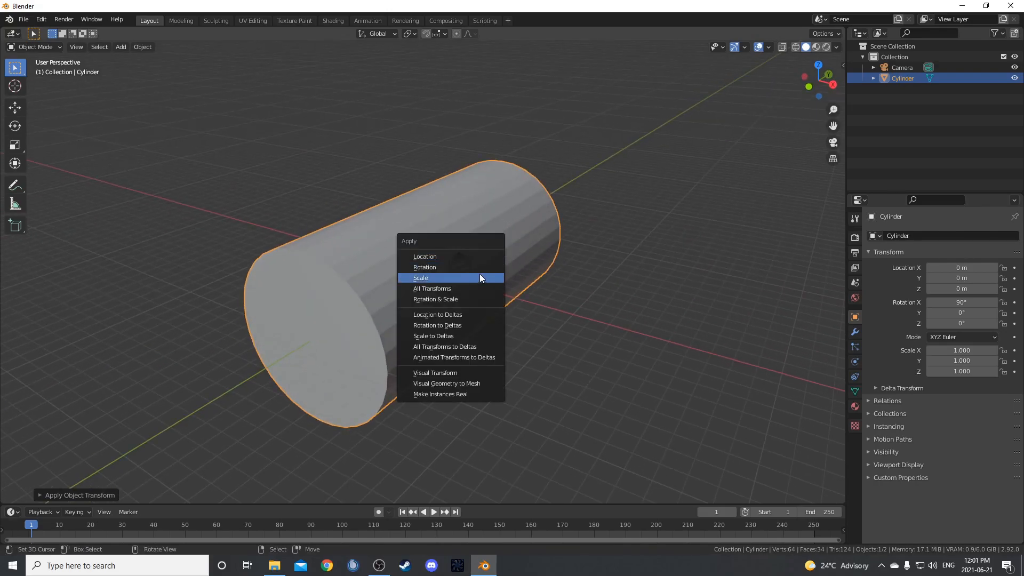
pyautogui.click(475, 268)
# Delete the two end-cap faces of the cylinder in Edit Mode to leave an open tube, and return to Object Mode.
pyautogui.moveTo(482, 301); pyautogui.dragTo(513, 300, button='middle')
pyautogui.press('Tab')
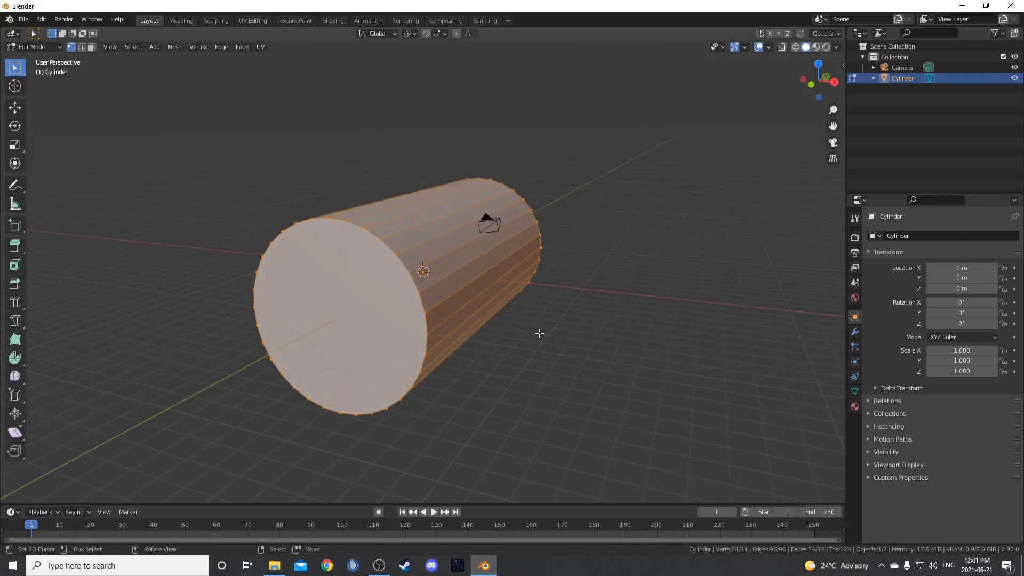
pyautogui.press('3')
pyautogui.click(367, 315)
pyautogui.moveTo(649, 331); pyautogui.dragTo(587, 324, button='middle')
pyautogui.keyDown('shift'); pyautogui.click(464, 316); pyautogui.keyUp('shift')
pyautogui.press('x')
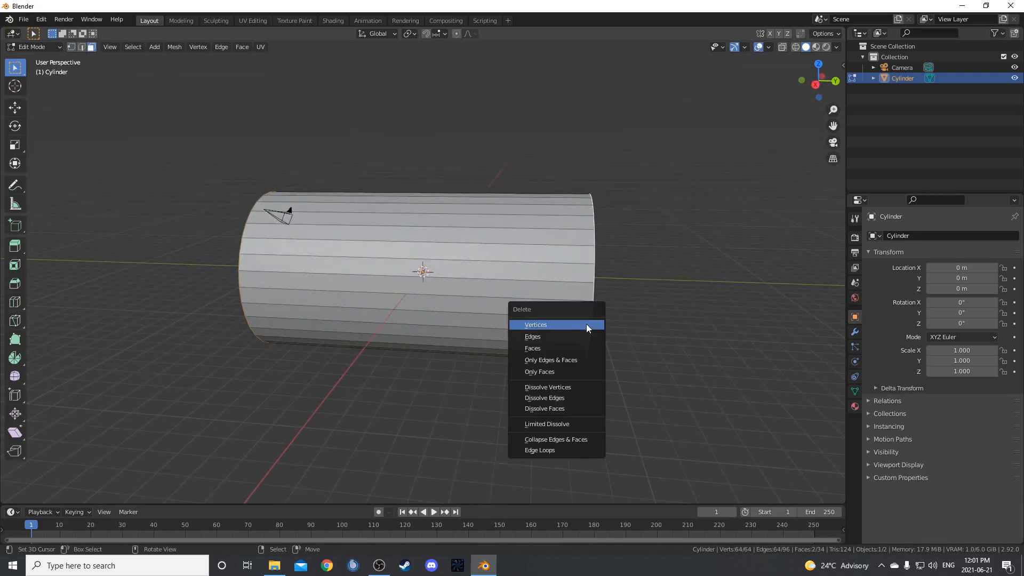
pyautogui.click(578, 347)
pyautogui.moveTo(325, 345); pyautogui.dragTo(531, 325, button='middle')
pyautogui.press('Tab')
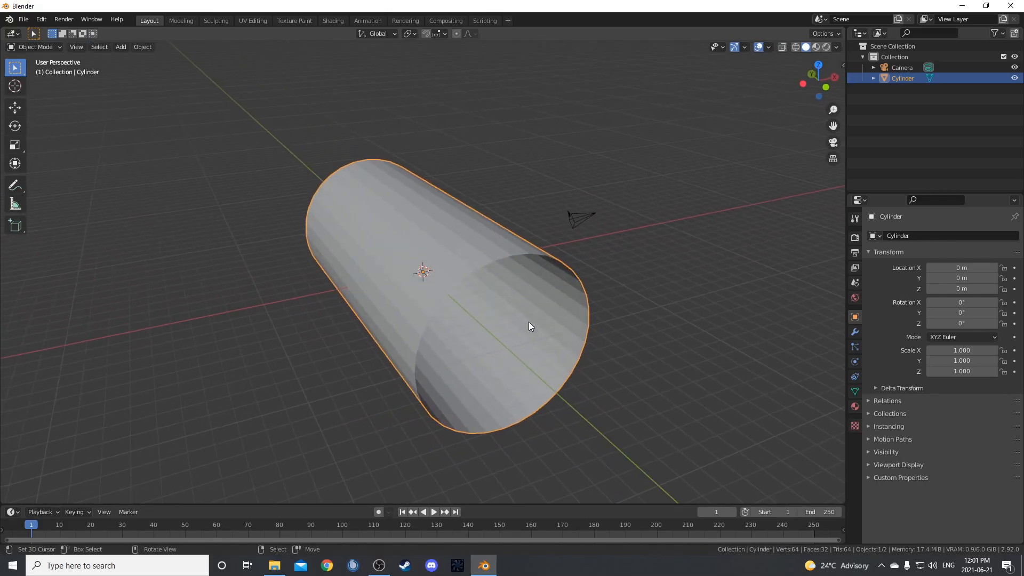
# Apply smooth shading to the open cylinder.
pyautogui.rightClick(511, 307)
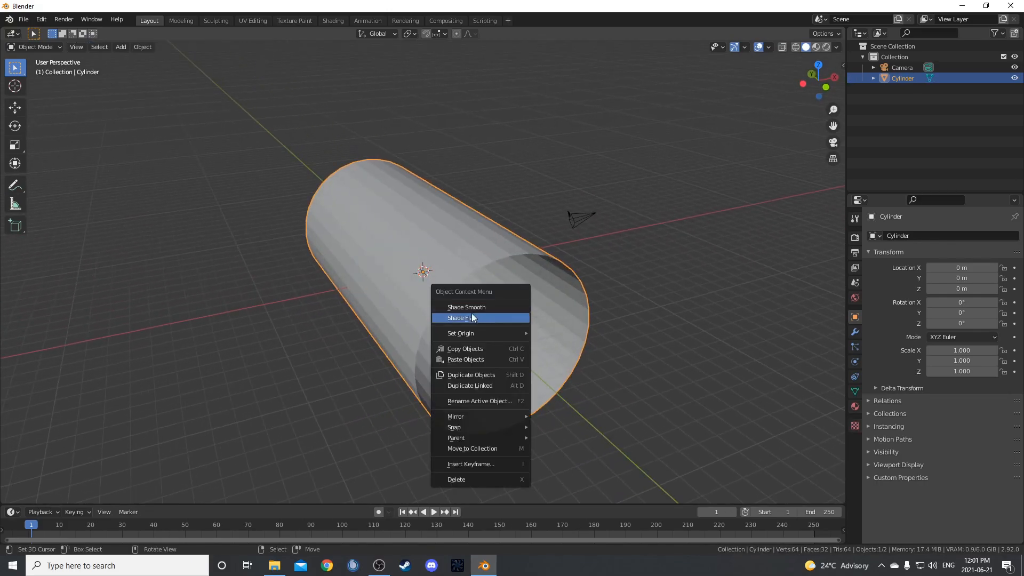
pyautogui.click(489, 307)
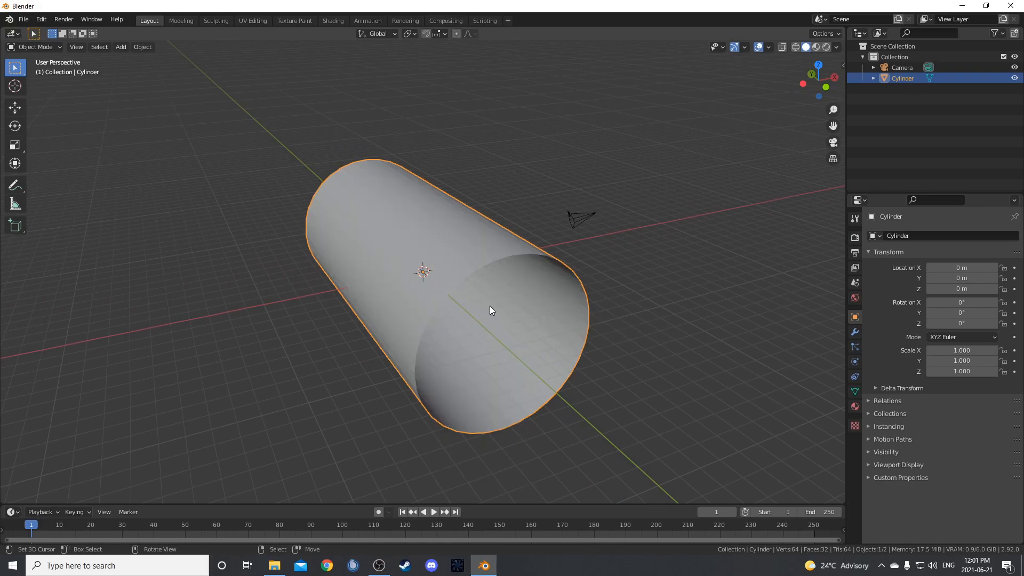
pyautogui.moveTo(490, 307); pyautogui.dragTo(391, 312, button='middle')
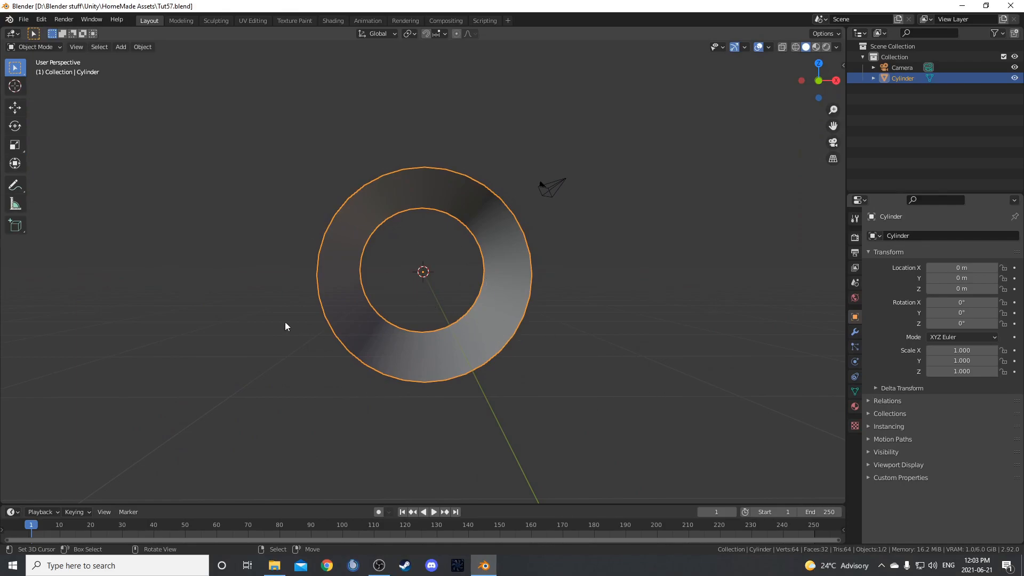
# Align the camera to the front view so it looks straight through the cylinder.
pyautogui.press('KP_1')
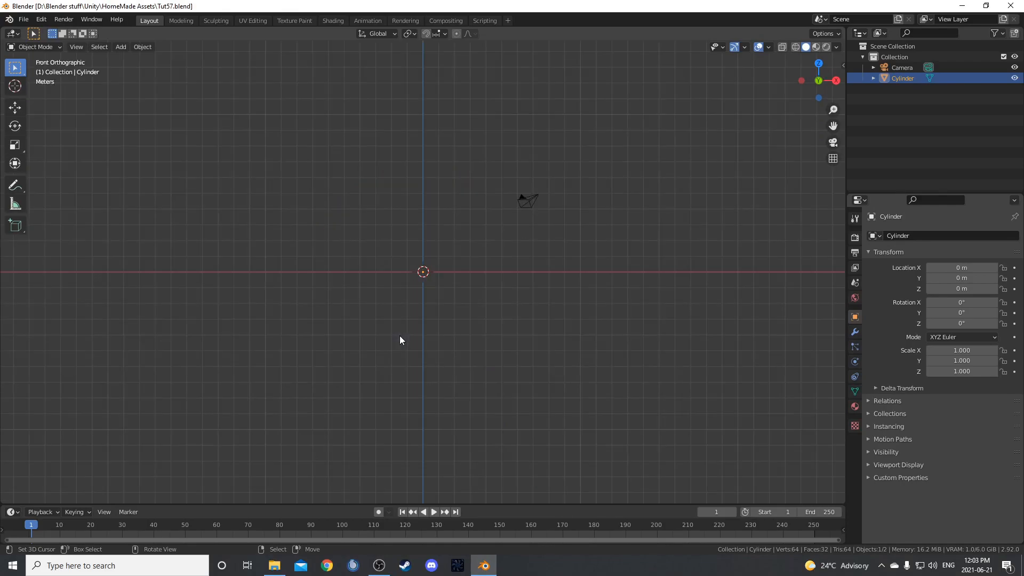
pyautogui.scroll(1, 400, 337)
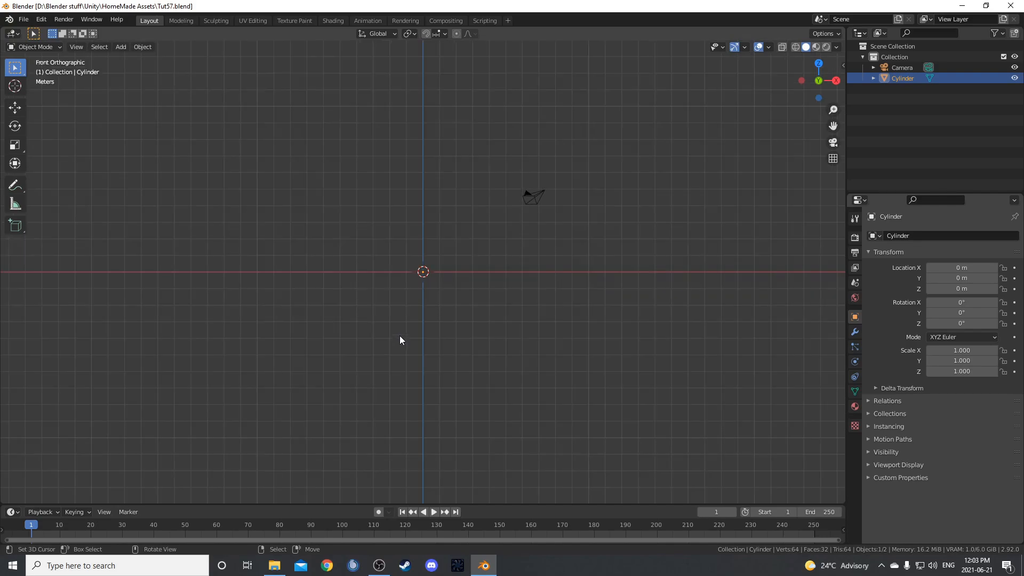
pyautogui.press('KP_0')
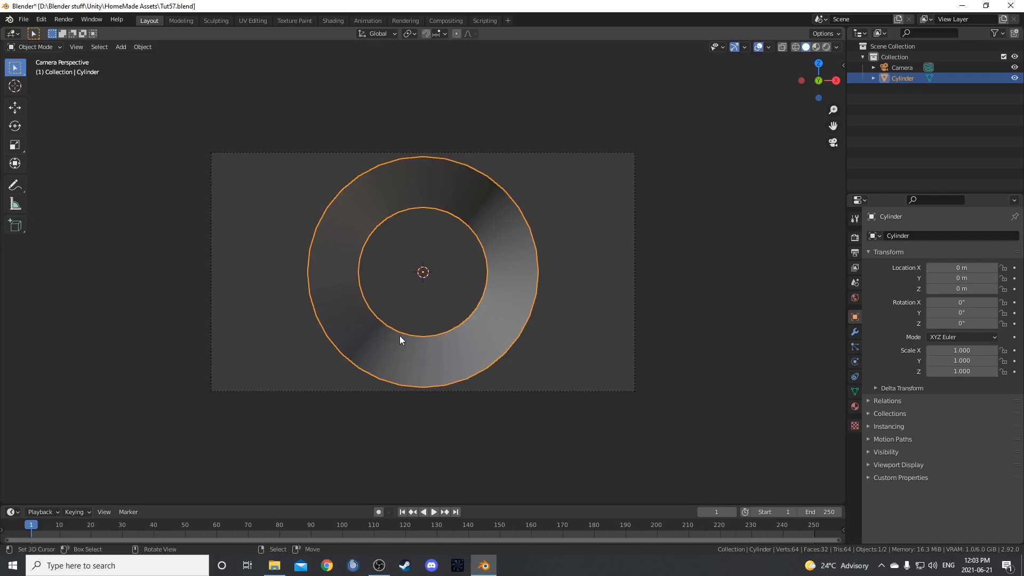
# Try moving the camera about 12 m along the Y axis closer to the cylinder's opening, previewing it through the camera.
pyautogui.moveTo(583, 281); pyautogui.dragTo(146, 382, button='middle')
pyautogui.rightClick(73, 396)
pyautogui.scroll(2, 239, 409)
pyautogui.keyDown('shift'); pyautogui.moveTo(239, 408); pyautogui.dragTo(567, 291, button='middle'); pyautogui.keyUp('shift')
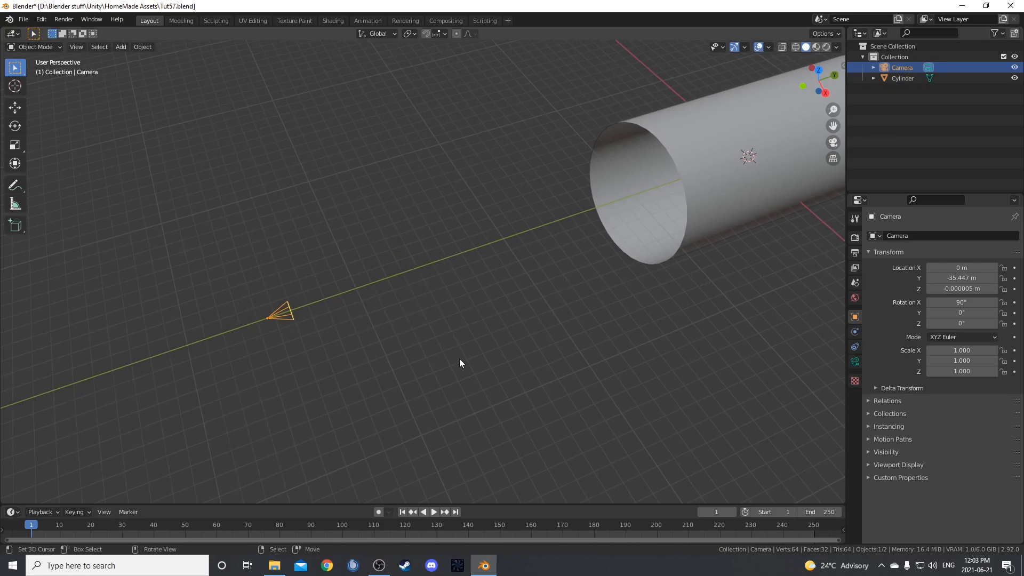
pyautogui.press('g')
pyautogui.press('y')
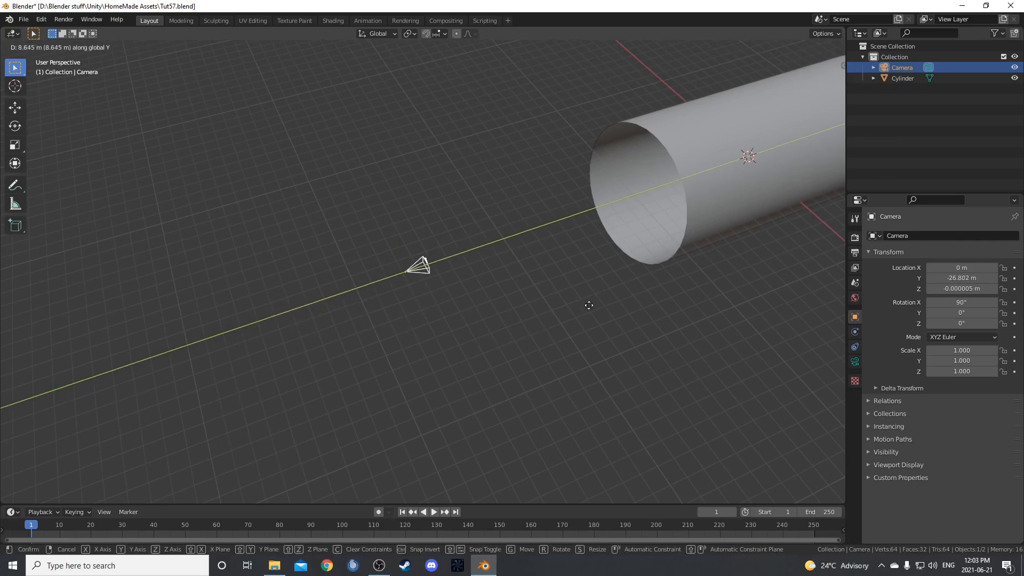
pyautogui.press('KP_0')
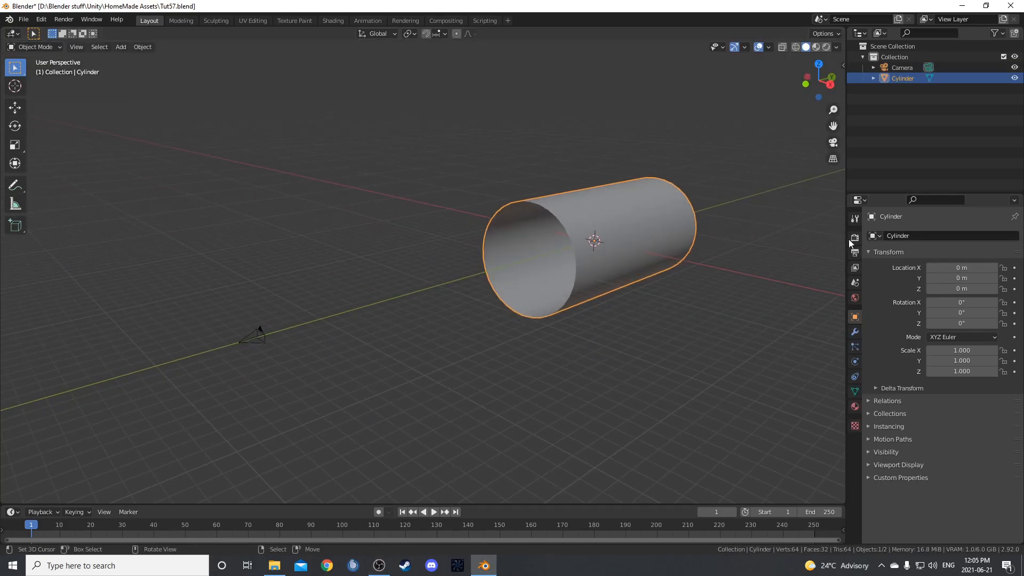
# Set the render engine to Cycles with GPU Compute as the device.
pyautogui.click(857, 238)
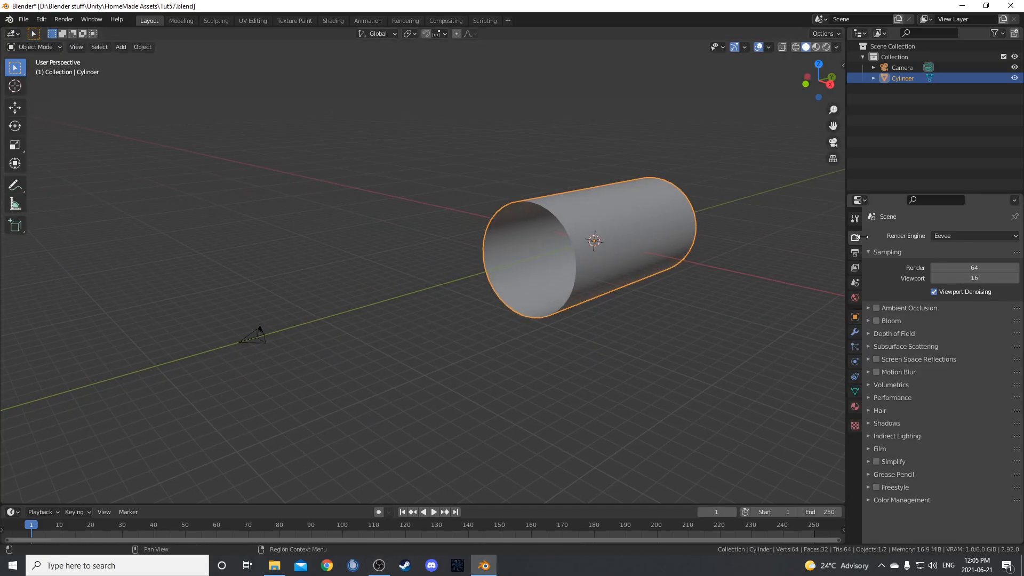
pyautogui.click(966, 236)
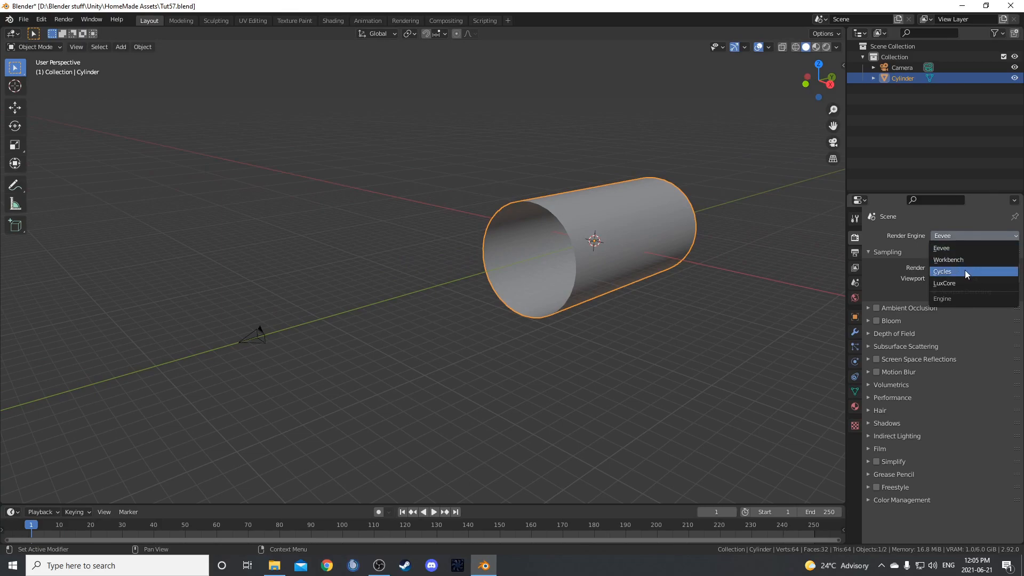
pyautogui.click(966, 271)
pyautogui.click(966, 261)
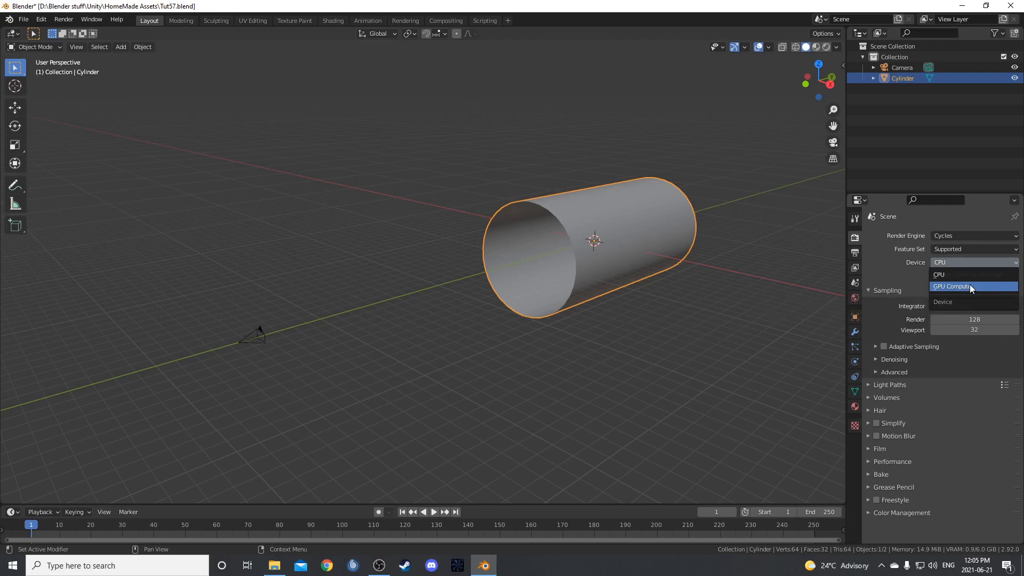
pyautogui.click(970, 287)
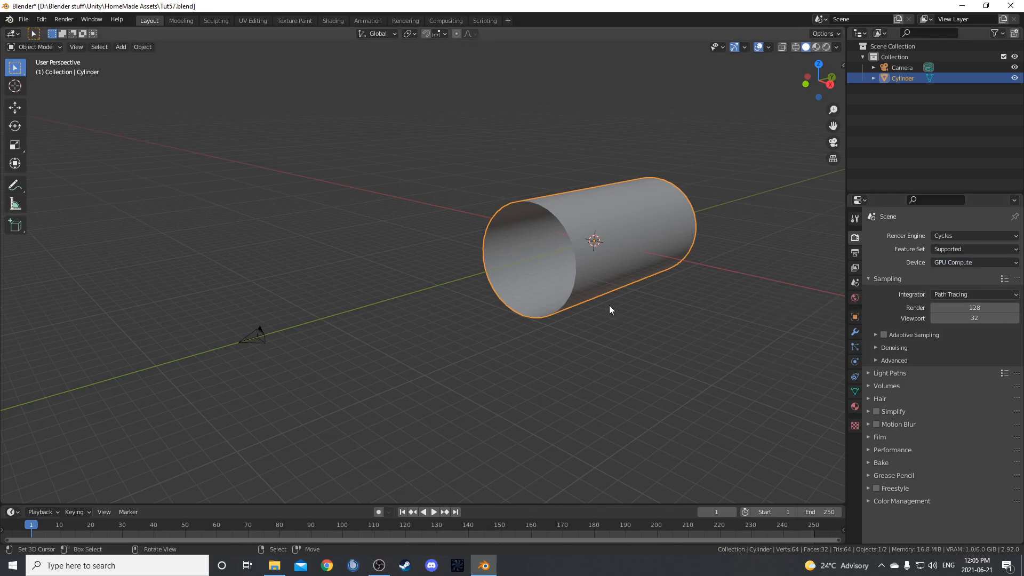
# Assign an Environment Texture to the world background color.
pyautogui.moveTo(608, 305); pyautogui.dragTo(631, 307, button='middle')
pyautogui.click(856, 299)
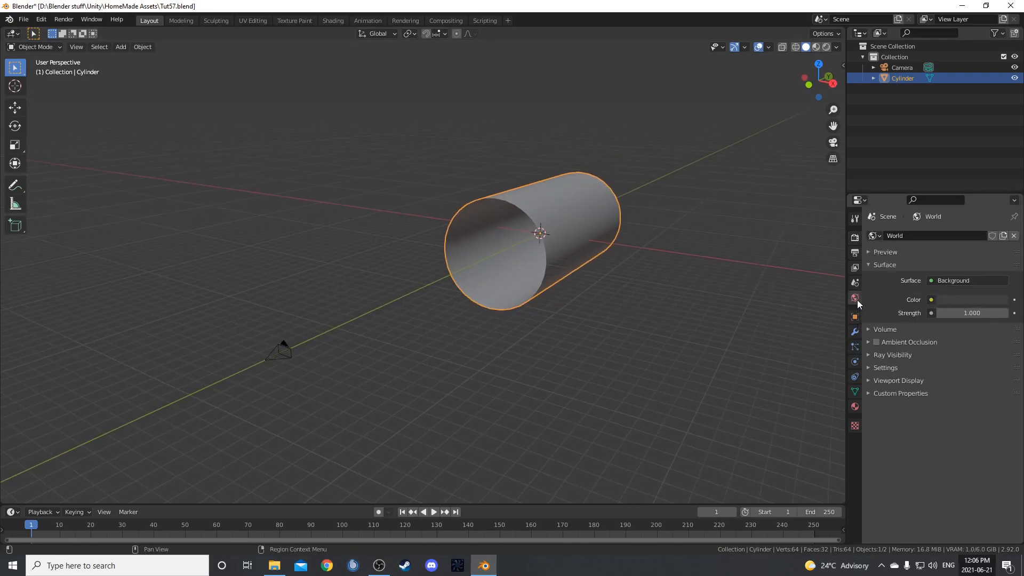
pyautogui.click(931, 300)
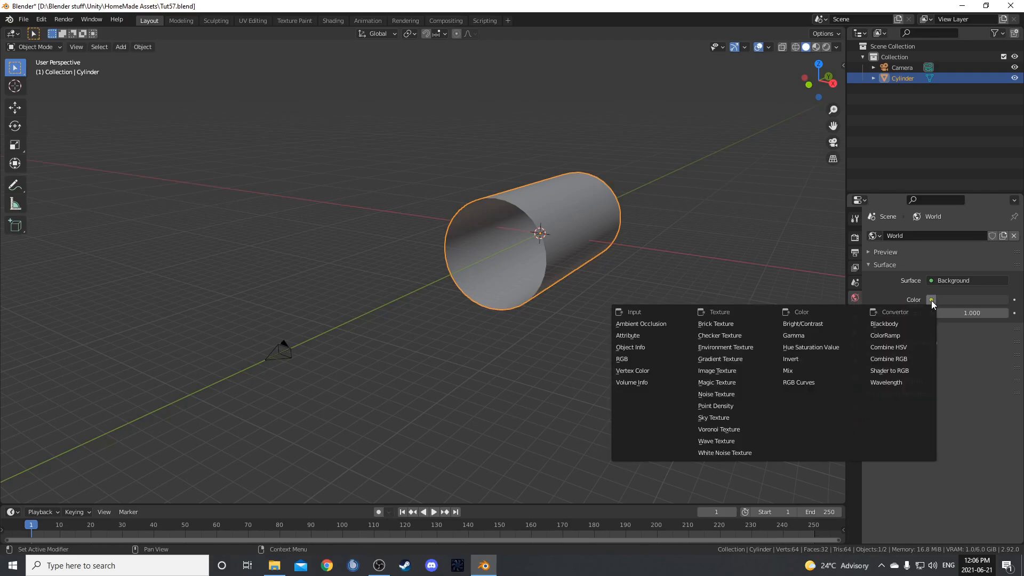
pyautogui.click(750, 346)
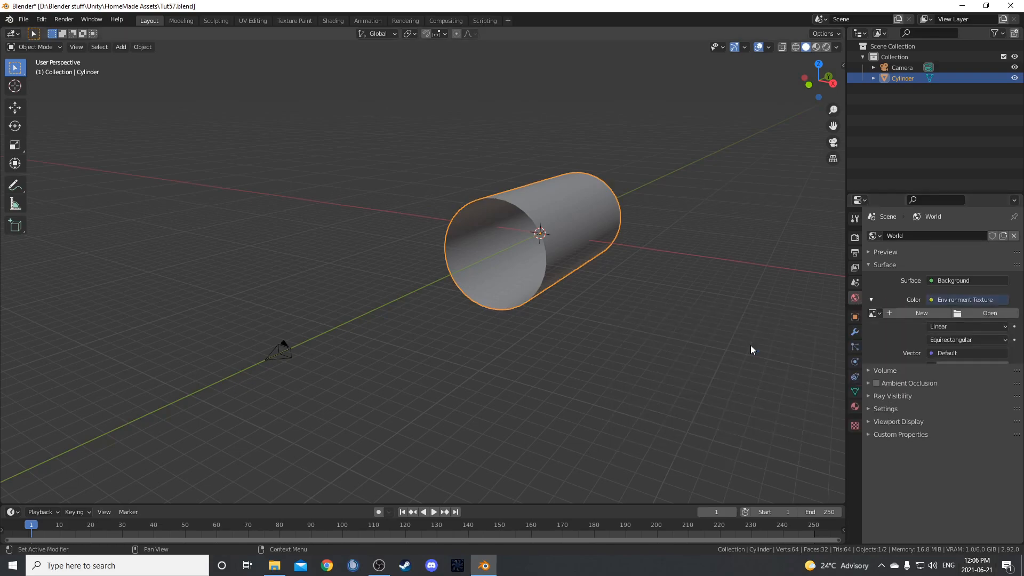
# Load kiara_1_dawn_1k.hdr from the HDRIHaven folder inside HDRs as the world's environment image.
pyautogui.click(991, 312)
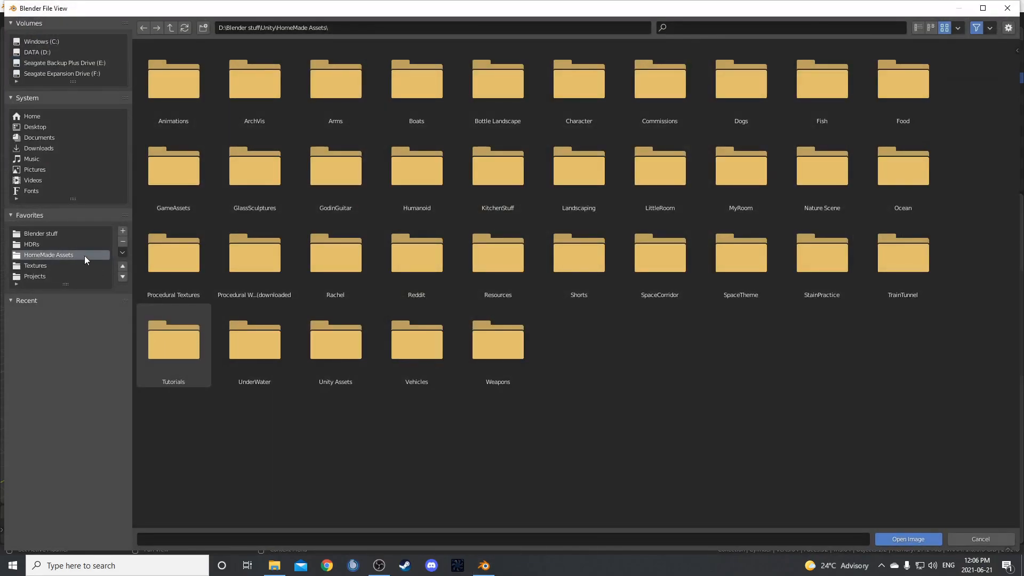
pyautogui.click(32, 244)
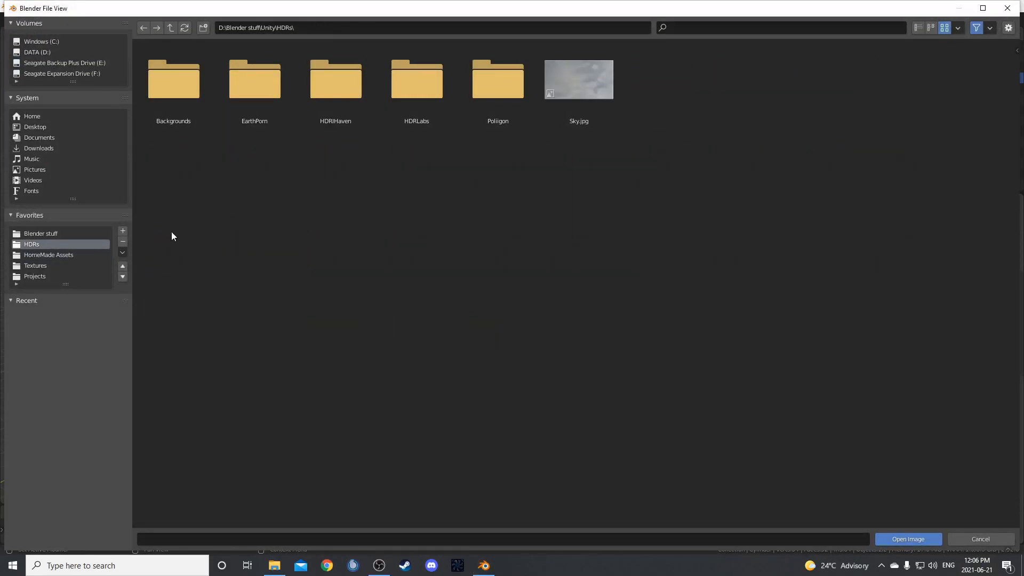
pyautogui.doubleClick(356, 97)
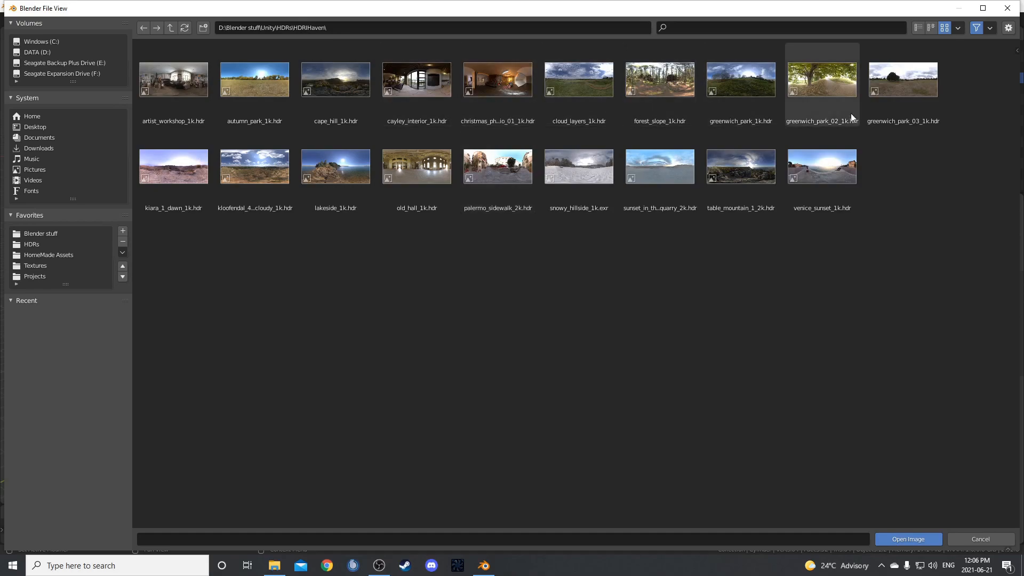
pyautogui.click(180, 174)
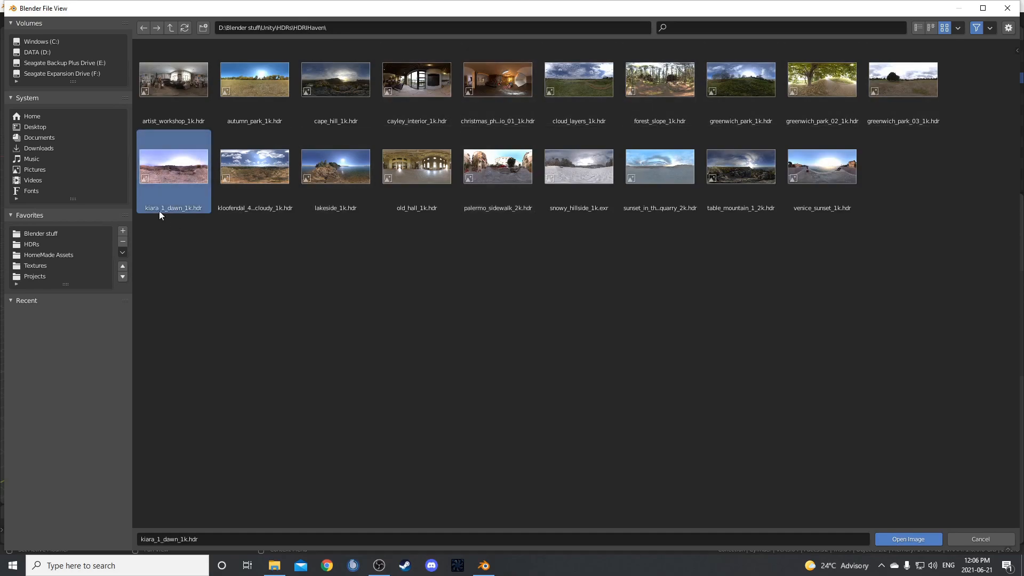
pyautogui.doubleClick(174, 183)
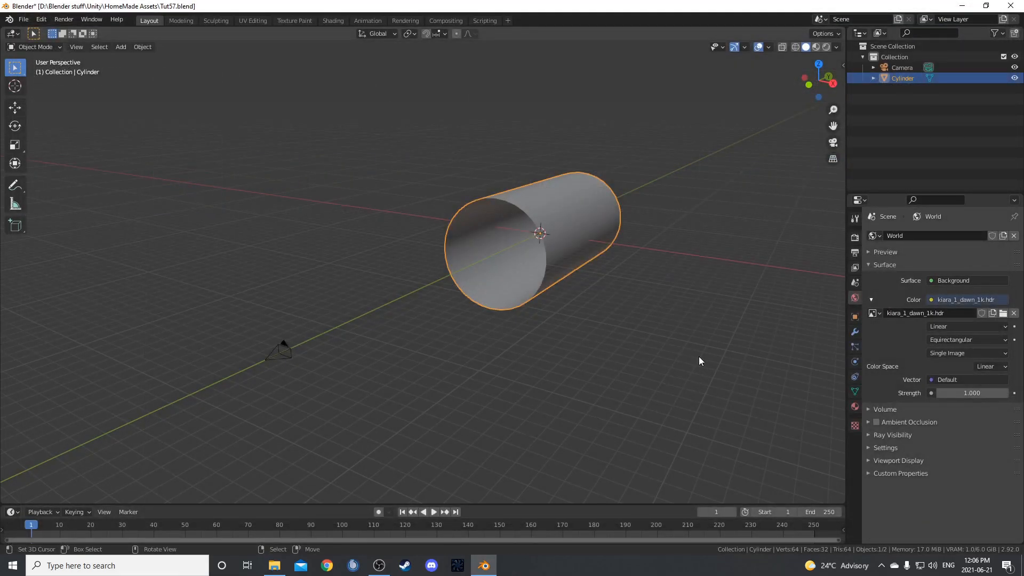
# Preview the cylinder against the HDRI background in Rendered viewport shading.
pyautogui.moveTo(406, 327); pyautogui.dragTo(512, 333, button='middle')
pyautogui.moveTo(523, 376)
pyautogui.mouseDown(button='middle')
pyautogui.moveTo(527, 364)
pyautogui.moveTo(474, 330)
pyautogui.mouseUp(button='middle')
pyautogui.press('z')
pyautogui.click(524, 209)
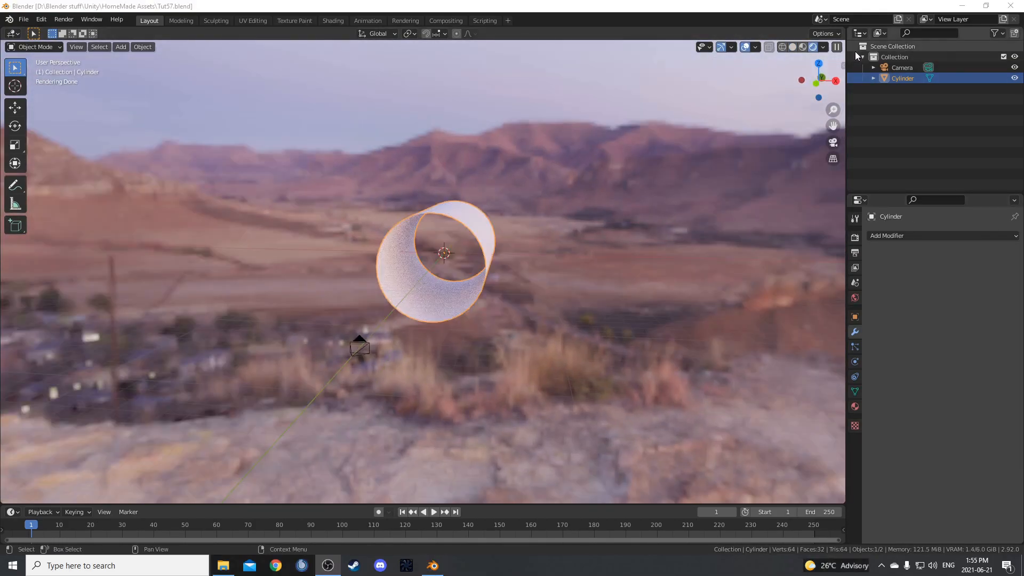
# Turn the Outliner area into a second 3D Viewport and enlarge it in width and height.
pyautogui.click(861, 33)
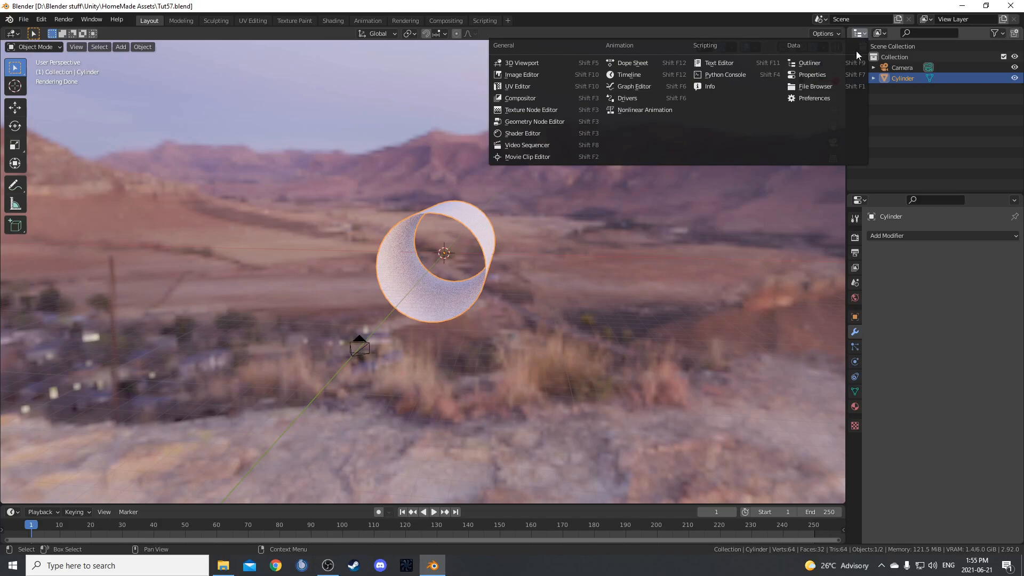
pyautogui.click(562, 63)
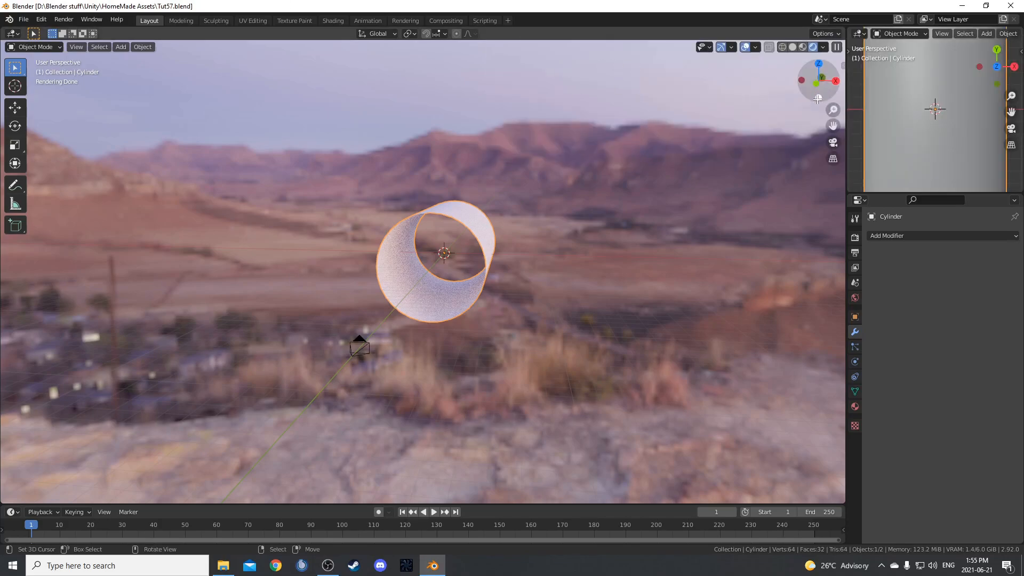
pyautogui.moveTo(846, 104); pyautogui.dragTo(766, 104)
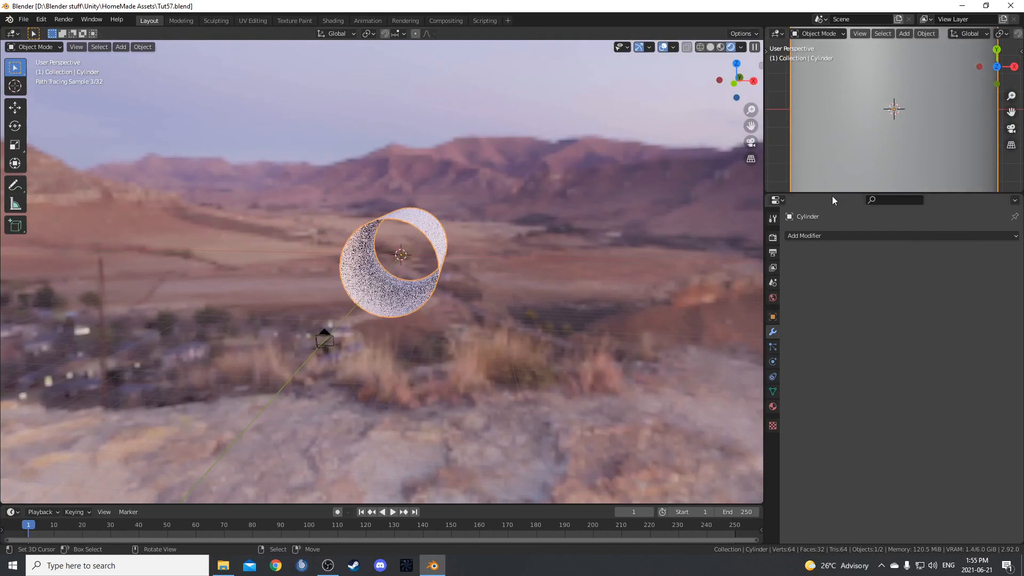
pyautogui.moveTo(833, 194); pyautogui.dragTo(832, 261)
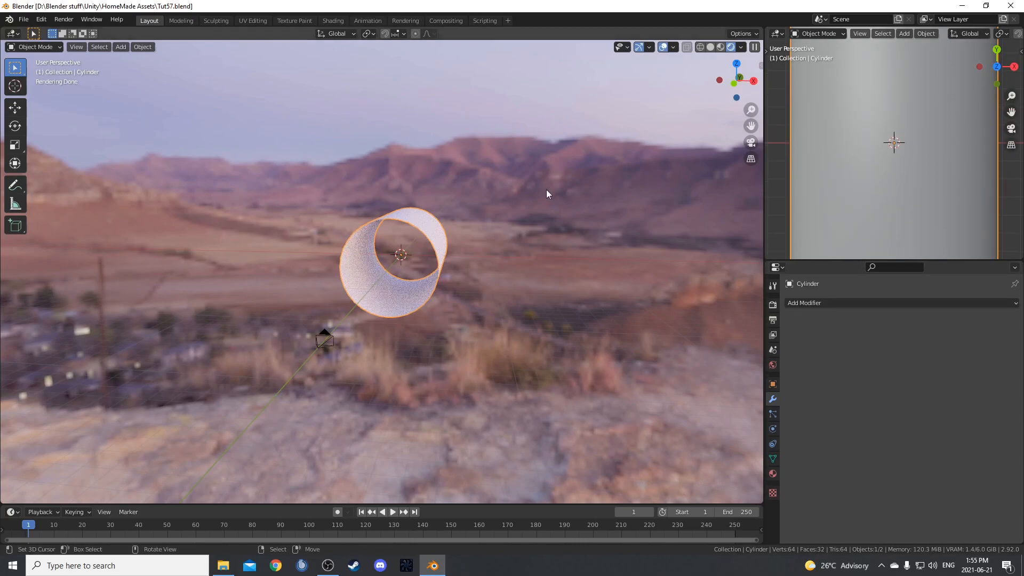
# Change the main viewport area to the Shader Editor and assign the existing Material to the cylinder.
pyautogui.click(12, 34)
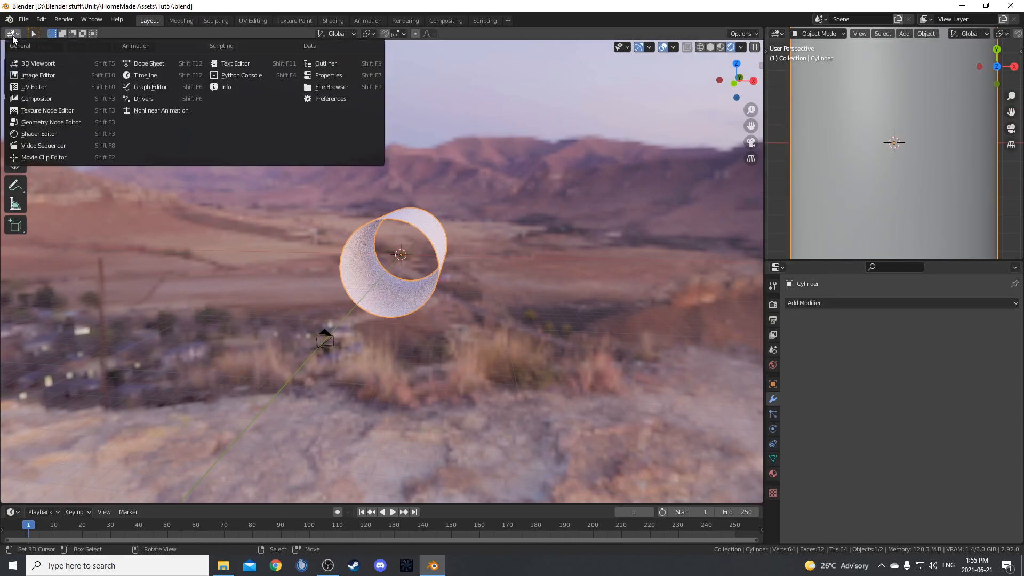
pyautogui.click(47, 132)
pyautogui.click(361, 34)
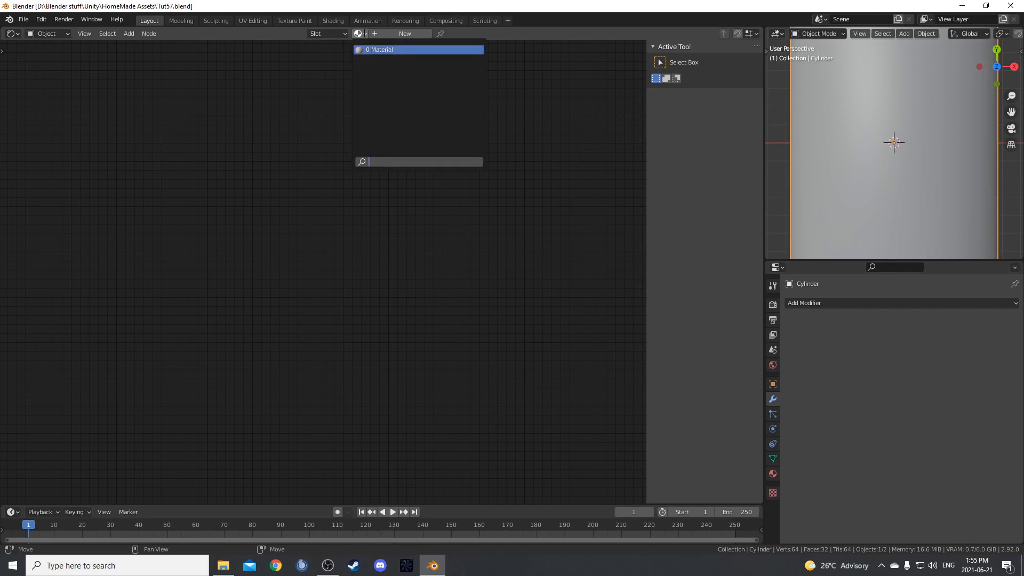
pyautogui.click(375, 49)
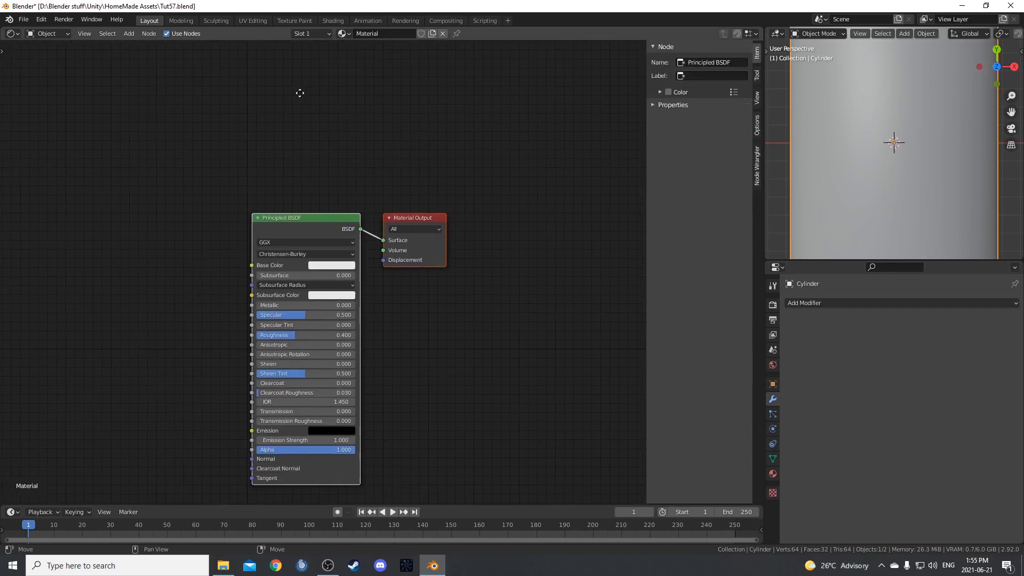
# Hide the node editor's sidebar and move the Principled BSDF node up above the Material Output to make room.
pyautogui.moveTo(826, 152); pyautogui.dragTo(904, 115, button='middle')
pyautogui.scroll(-5, 884, 123)
pyautogui.moveTo(370, 235); pyautogui.dragTo(484, 261, button='middle')
pyautogui.press('n')
pyautogui.click(512, 204)
pyautogui.scroll(-4, 538, 234)
pyautogui.moveTo(540, 237); pyautogui.dragTo(613, 305, button='middle')
pyautogui.moveTo(566, 291); pyautogui.dragTo(526, 22)
pyautogui.scroll(4, 444, 337)
pyautogui.moveTo(445, 337); pyautogui.dragTo(370, 346, button='middle')
pyautogui.scroll(4, 469, 300)
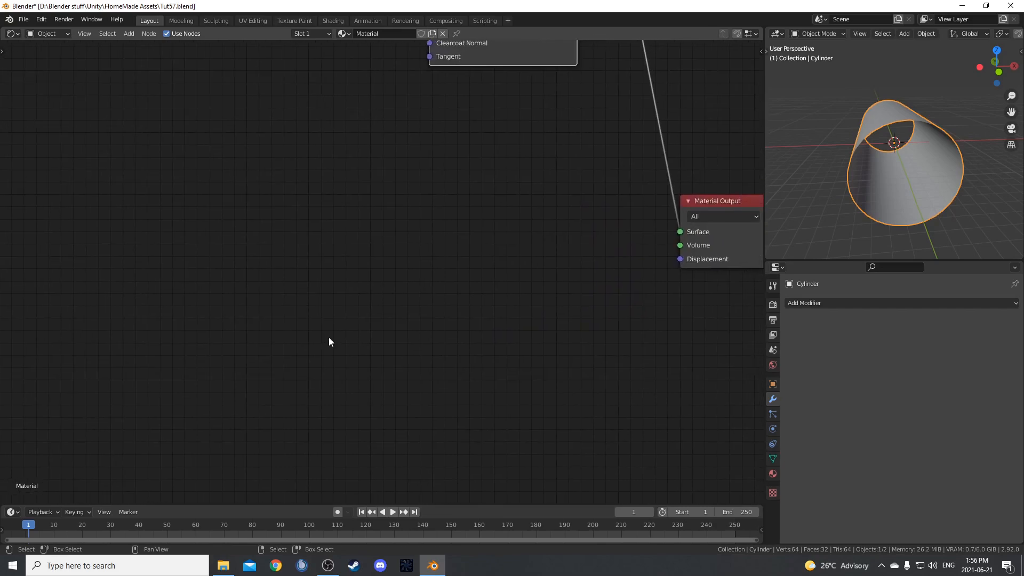
# Add a Texture Coordinate node at the start of the graph and preview its Object output through a Viewer node.
pyautogui.hotkey('shift', 'a')
pyautogui.click(334, 291)
pyautogui.write('text')
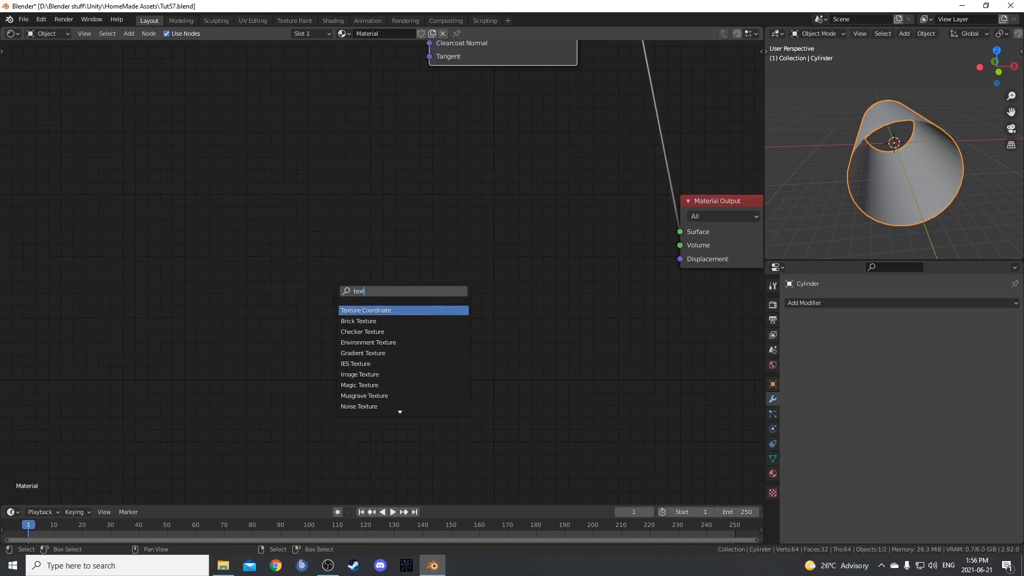
pyautogui.press('Return')
pyautogui.click(159, 214)
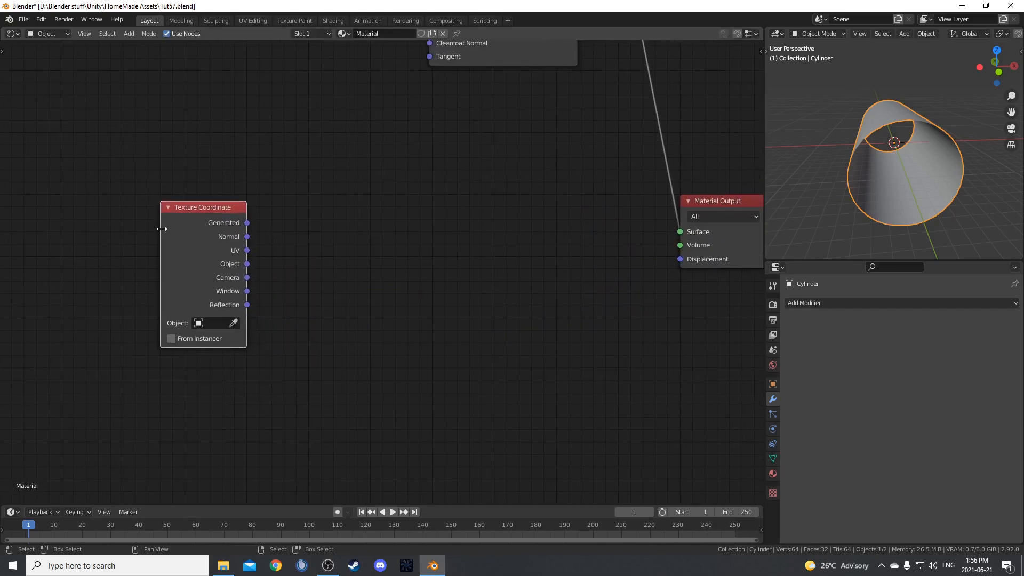
pyautogui.keyDown('ctrl'); pyautogui.keyDown('shift'); pyautogui.click(196, 205); pyautogui.keyUp('shift'); pyautogui.keyUp('ctrl')
pyautogui.keyDown('ctrl'); pyautogui.keyDown('shift'); pyautogui.click(196, 205); pyautogui.keyUp('shift'); pyautogui.keyUp('ctrl')
pyautogui.keyDown('ctrl'); pyautogui.keyDown('shift'); pyautogui.click(196, 204); pyautogui.keyUp('shift'); pyautogui.keyUp('ctrl')
pyautogui.keyDown('ctrl'); pyautogui.keyDown('shift'); pyautogui.click(196, 205); pyautogui.keyUp('shift'); pyautogui.keyUp('ctrl')
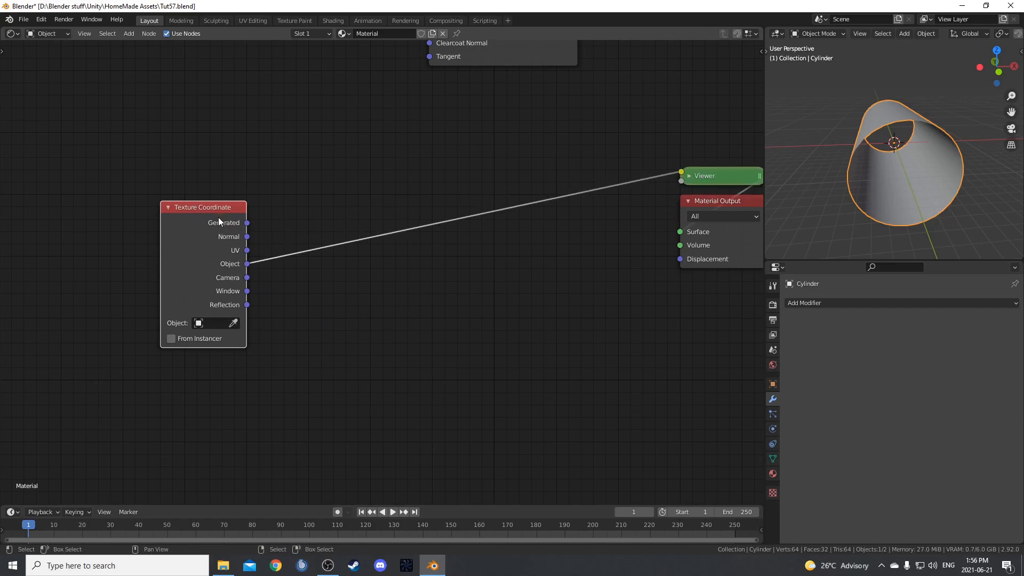
pyautogui.moveTo(209, 228); pyautogui.dragTo(195, 228)
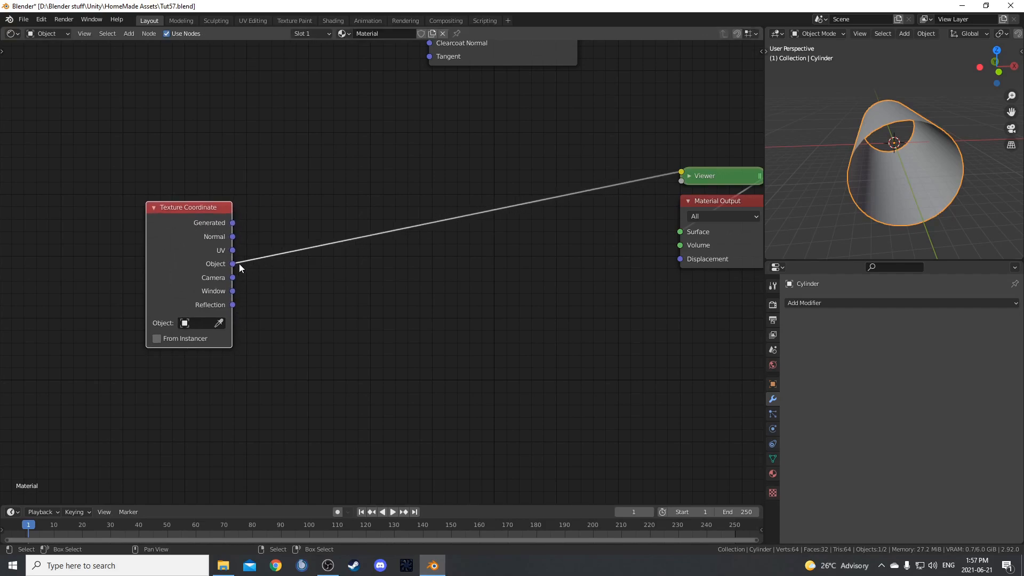
# Switch the small 3D Viewport to Rendered shading to show the coordinate preview on the cylinder.
pyautogui.moveTo(291, 300); pyautogui.dragTo(327, 279, button='middle')
pyautogui.moveTo(949, 171); pyautogui.dragTo(942, 159, button='middle')
pyautogui.press('z')
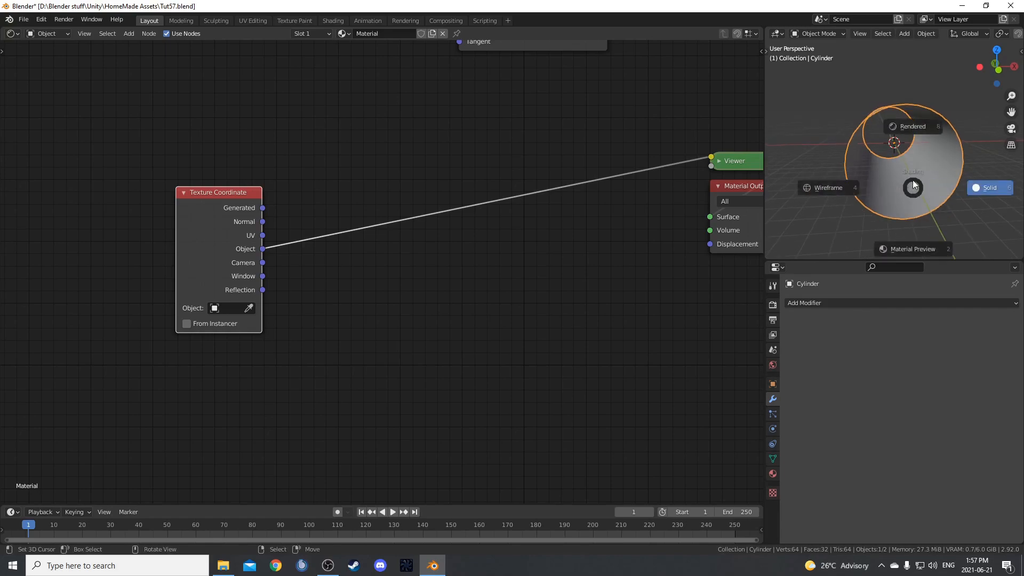
pyautogui.click(911, 100)
pyautogui.moveTo(920, 182)
pyautogui.mouseDown(button='middle')
pyautogui.moveTo(812, 194)
pyautogui.moveTo(803, 131)
pyautogui.moveTo(925, 181)
pyautogui.mouseUp(button='middle')
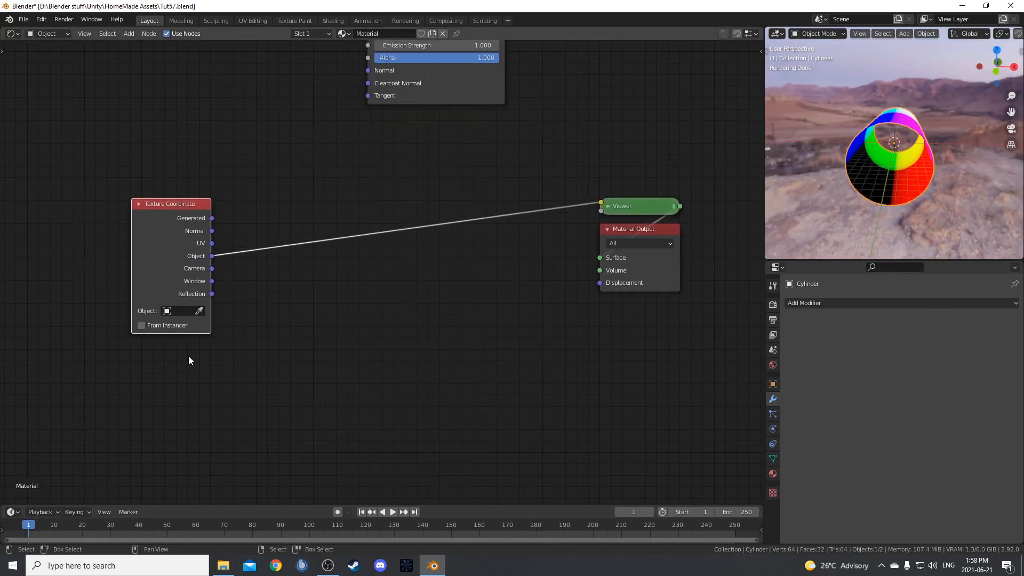
# Insert a Noise Texture between the Texture Coordinate and Viewer nodes and preview its Fac output.
pyautogui.hotkey('shift', 'a')
pyautogui.click(340, 311)
pyautogui.write('noise')
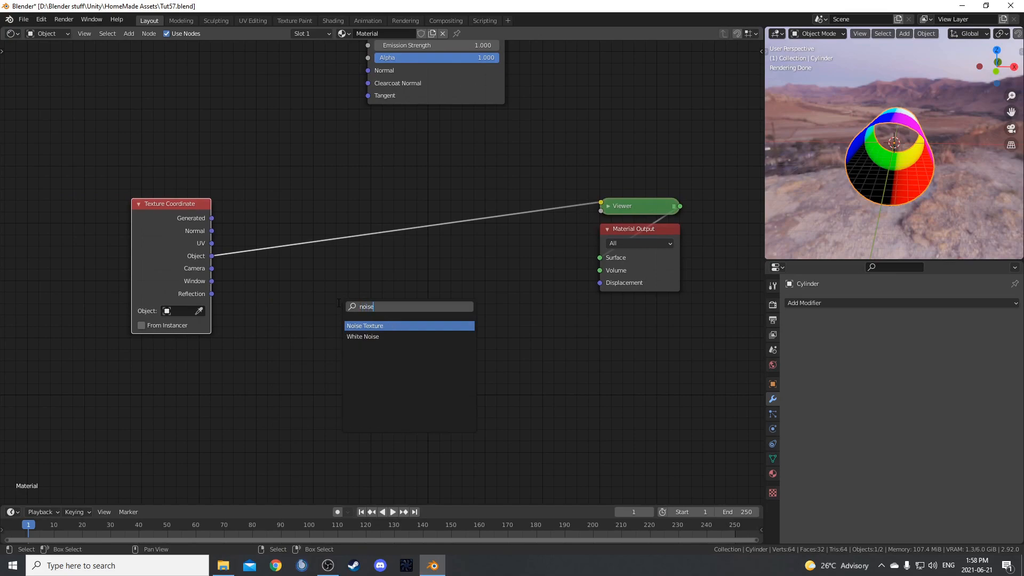
pyautogui.press('Return')
pyautogui.click(312, 167)
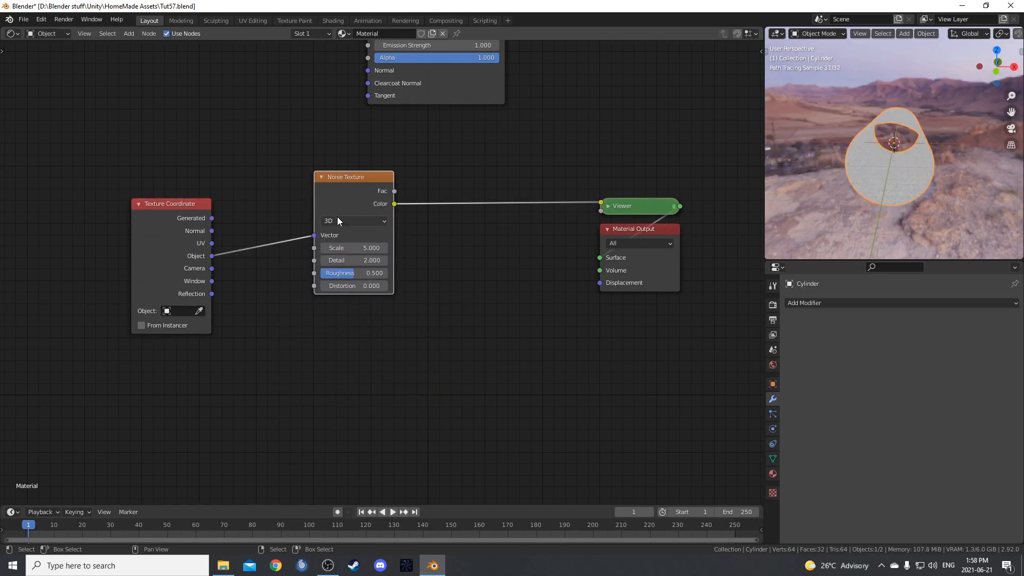
pyautogui.keyDown('ctrl'); pyautogui.keyDown('shift'); pyautogui.click(347, 192); pyautogui.keyUp('shift'); pyautogui.keyUp('ctrl')
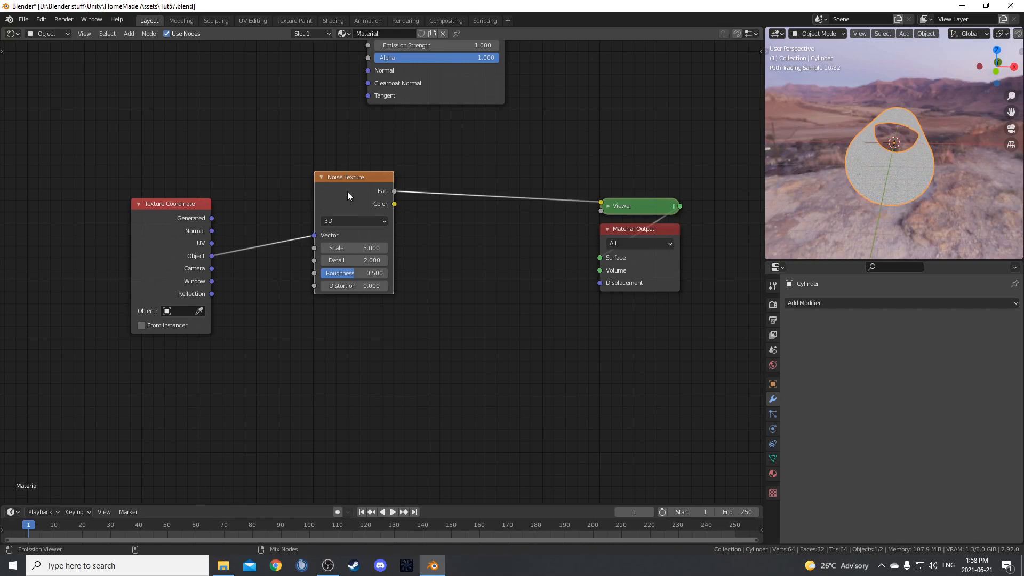
# Set the Noise Texture's Scale to 1, Detail to 6 and Roughness to 0.3.
pyautogui.scroll(3, 896, 181)
pyautogui.moveTo(910, 188); pyautogui.dragTo(884, 209, button='middle')
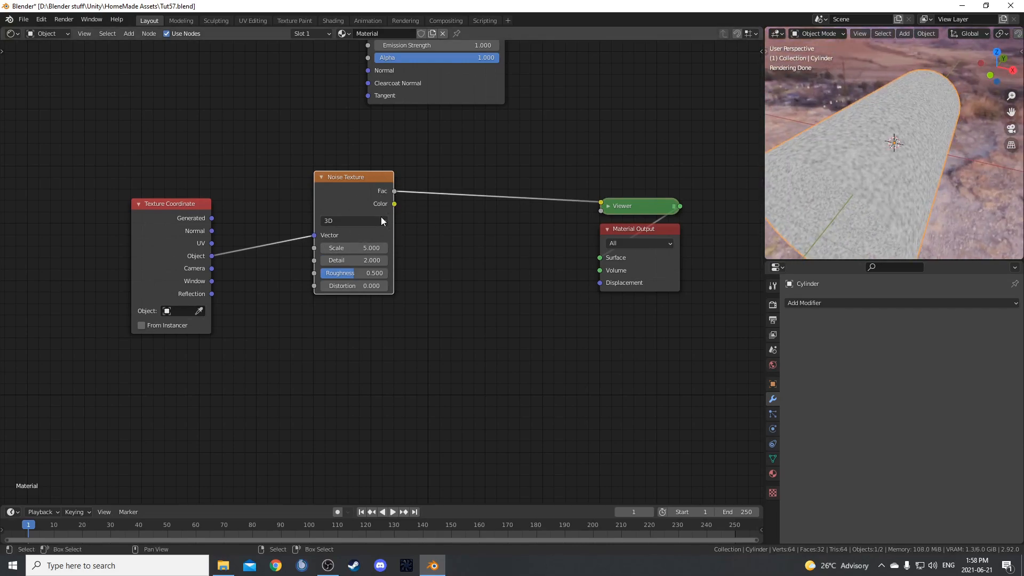
pyautogui.scroll(2, 406, 246)
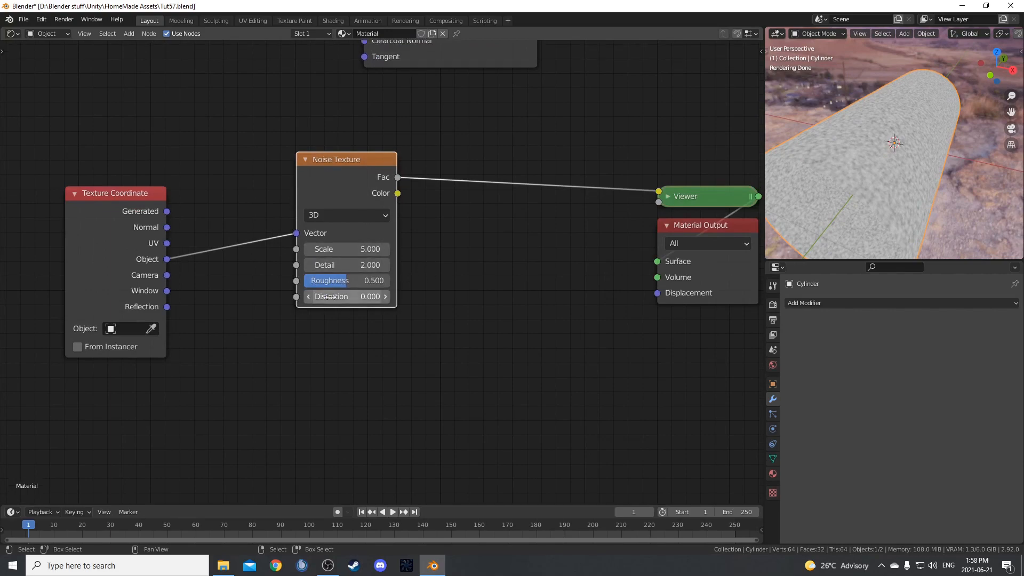
pyautogui.click(330, 250)
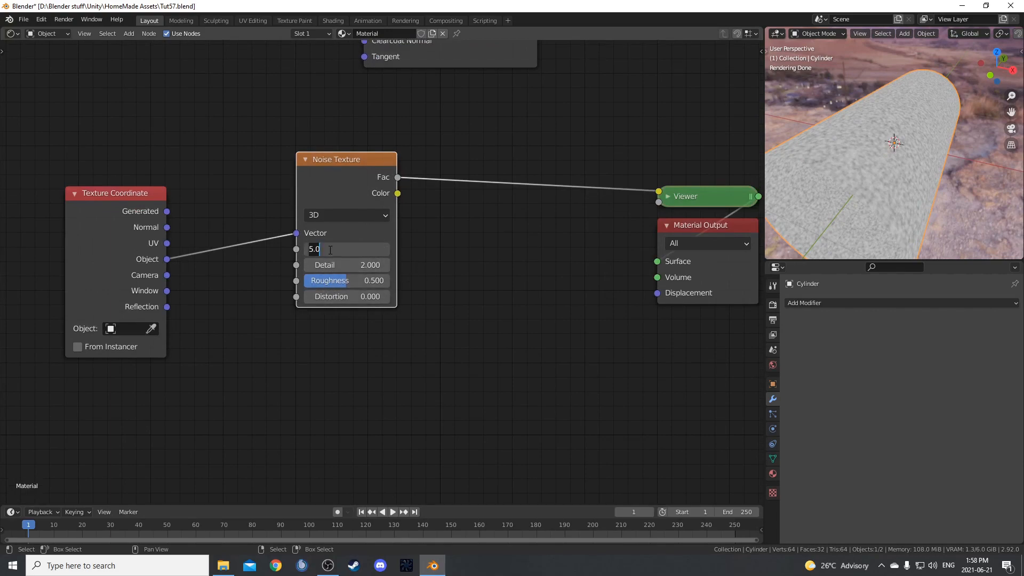
pyautogui.write('1')
pyautogui.press('Tab')
pyautogui.write('6')
pyautogui.press('Tab')
pyautogui.press('BackSpace')
pyautogui.press('Return')
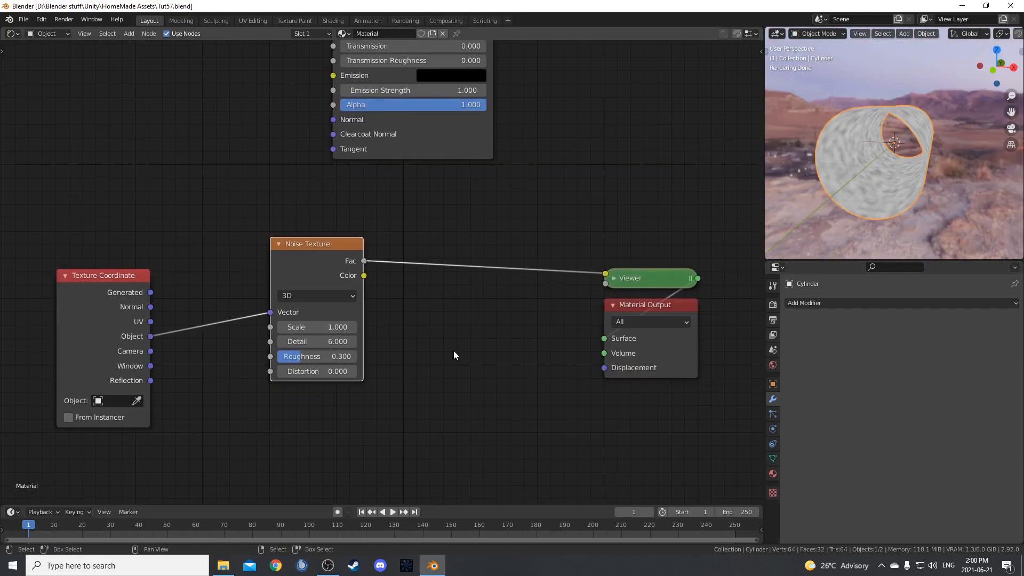
# Insert a Displacement node between the Noise Texture and the Viewer.
pyautogui.hotkey('shift', 'a')
pyautogui.write('disp')
pyautogui.press('Return')
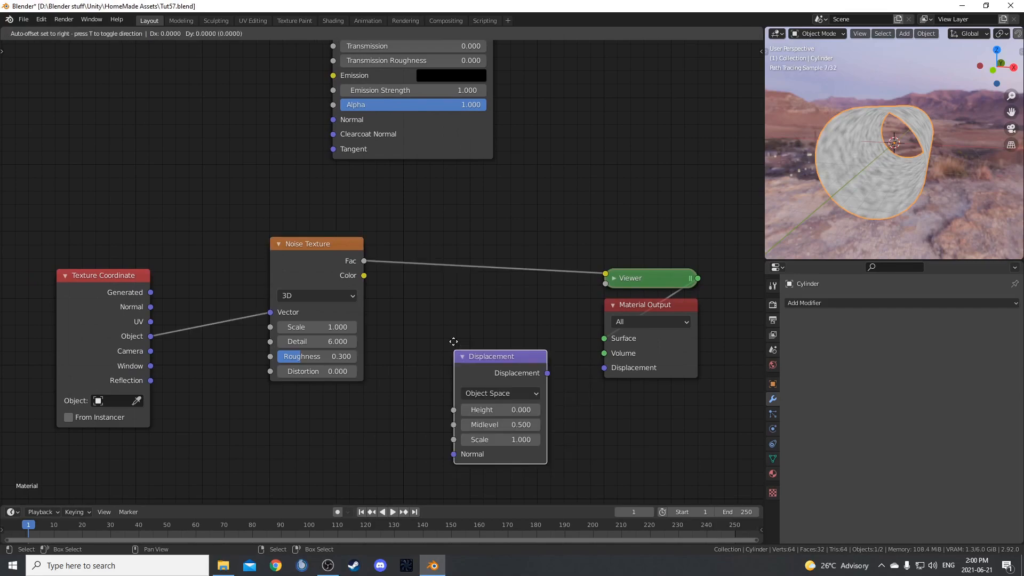
pyautogui.scroll(2, 432, 240)
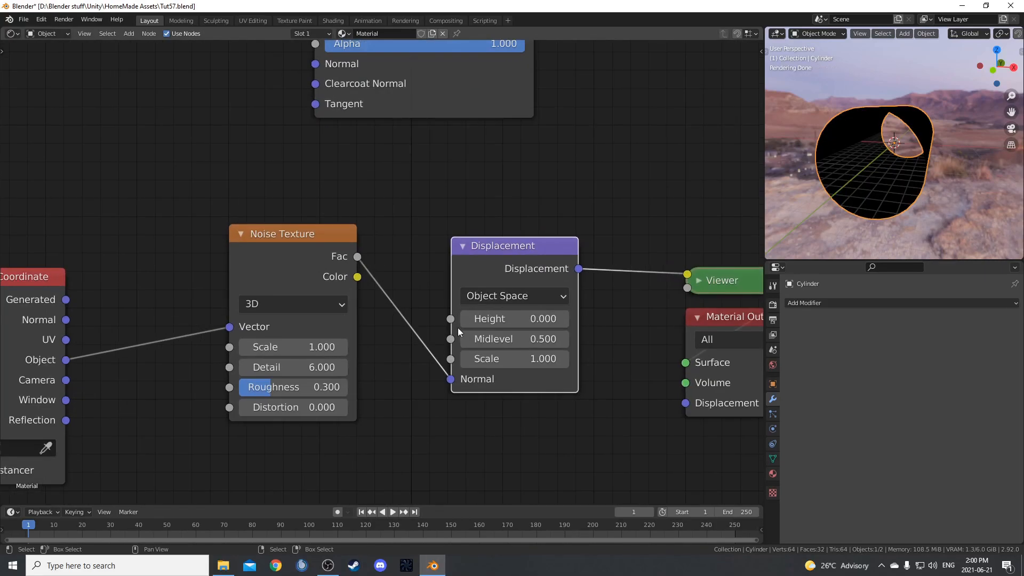
# Connect the noise Fac to the Displacement node's Height and its output to the Material Output's Displacement input.
pyautogui.moveTo(451, 379); pyautogui.dragTo(451, 320)
pyautogui.moveTo(569, 408); pyautogui.dragTo(544, 406, button='middle')
pyautogui.moveTo(451, 379); pyautogui.dragTo(380, 358, button='middle')
pyautogui.moveTo(483, 246); pyautogui.dragTo(589, 384)
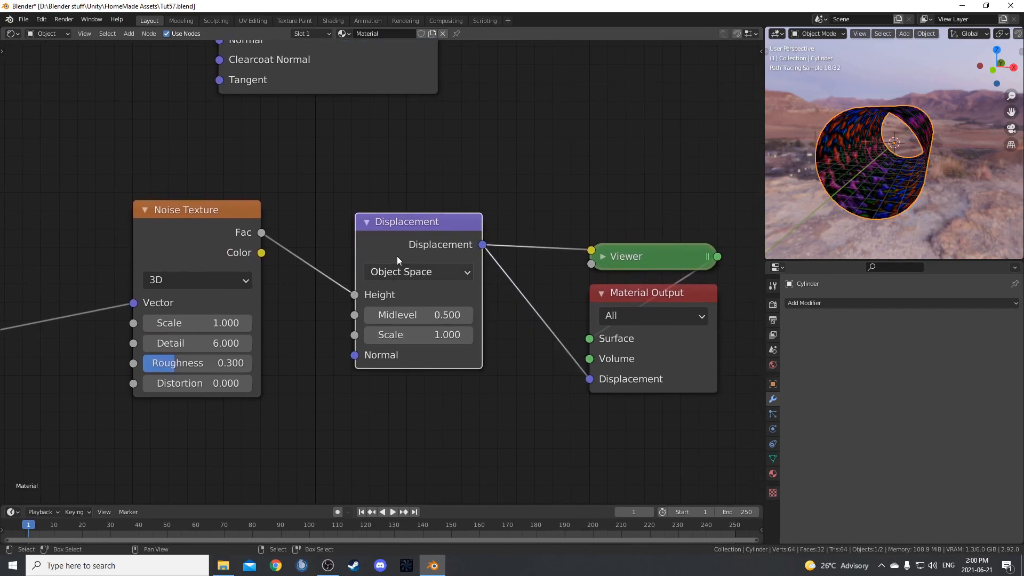
pyautogui.moveTo(415, 226); pyautogui.dragTo(386, 260)
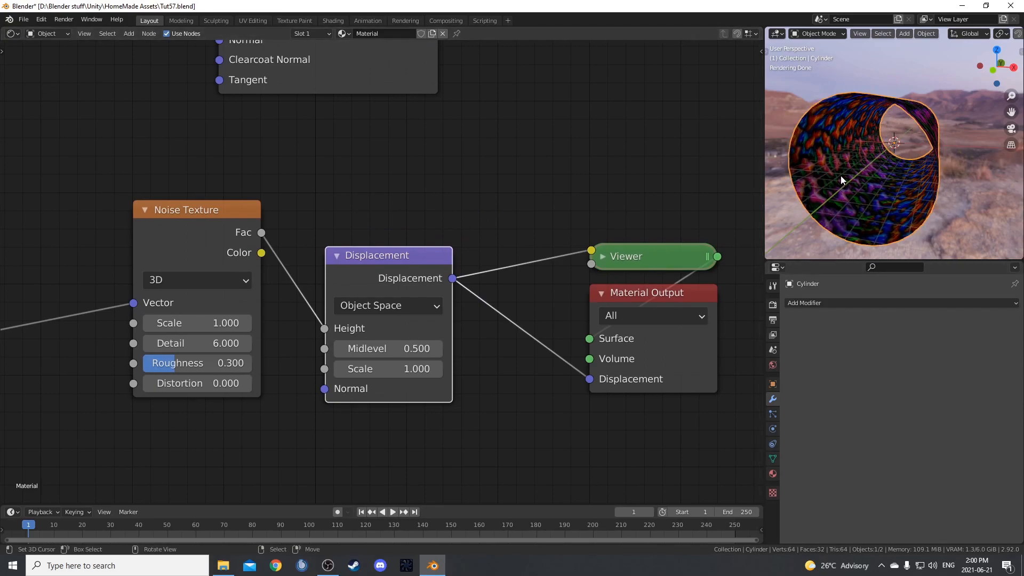
# Set the material's surface displacement method to Displacement and Bump.
pyautogui.click(773, 474)
pyautogui.scroll(-6, 848, 457)
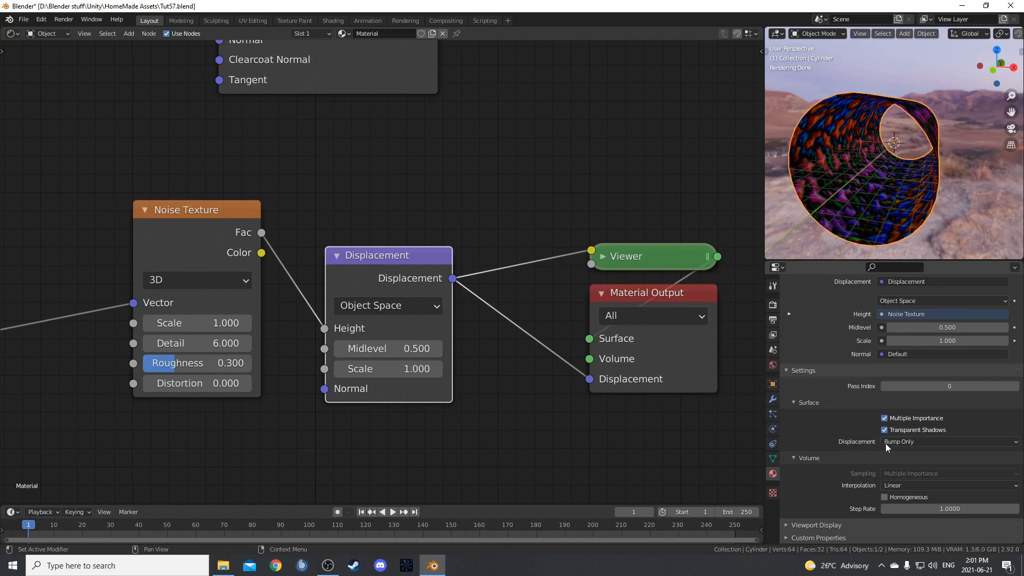
pyautogui.click(901, 442)
pyautogui.click(905, 477)
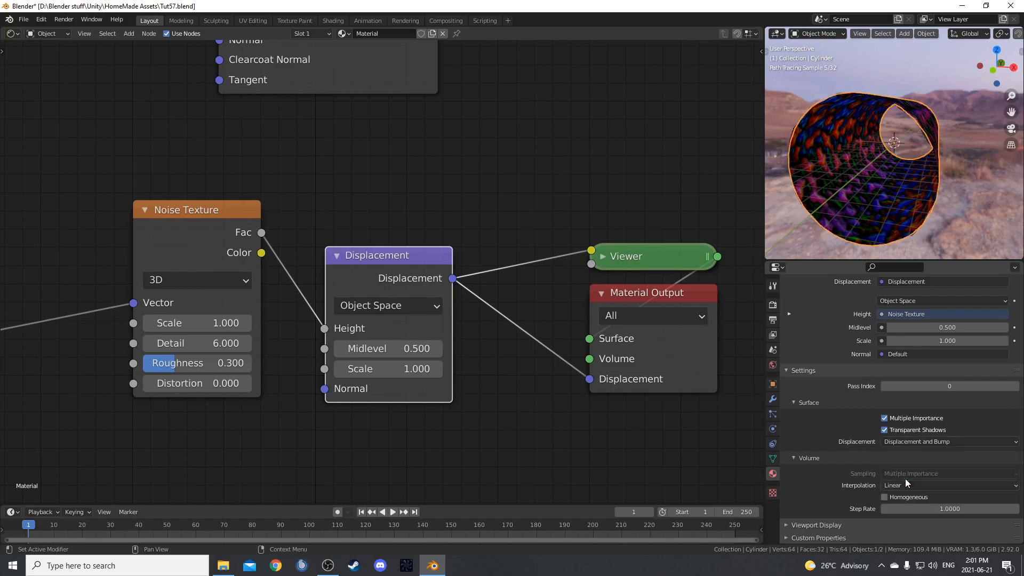
# Add a Subdivision Surface modifier to the cylinder.
pyautogui.click(773, 401)
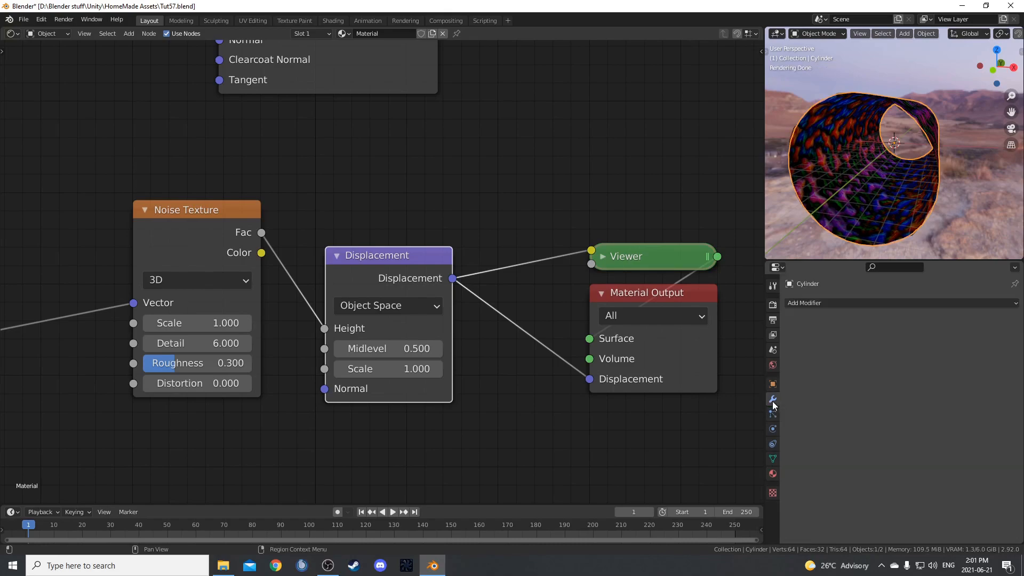
pyautogui.click(863, 302)
pyautogui.click(830, 495)
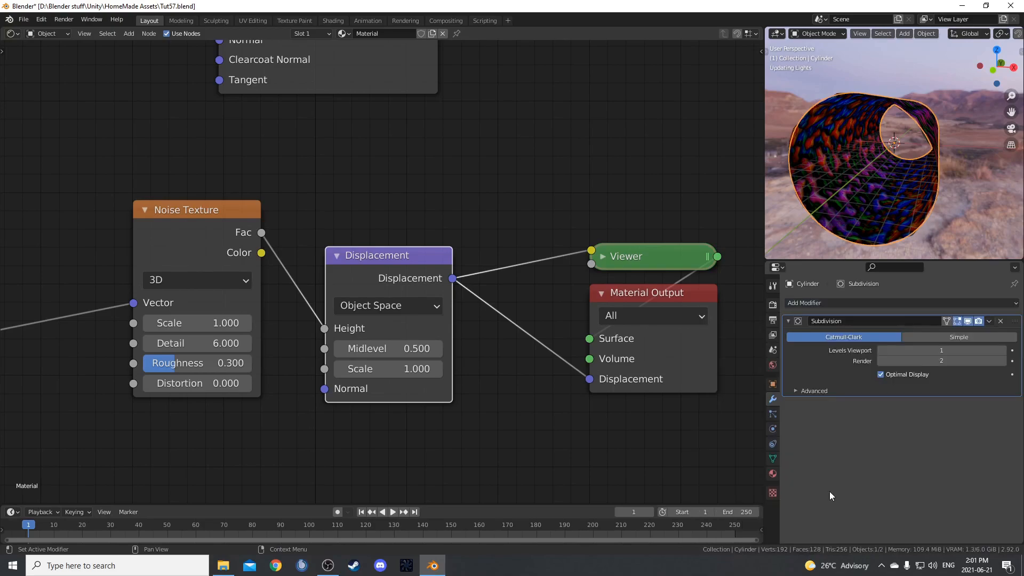
# Set the subdivision's viewport level to 2, and the Displacement node's Midlevel to 0.7 and Scale to 2.
pyautogui.click(1002, 353)
pyautogui.moveTo(378, 270); pyautogui.dragTo(407, 223)
pyautogui.doubleClick(401, 302)
pyautogui.write('.')
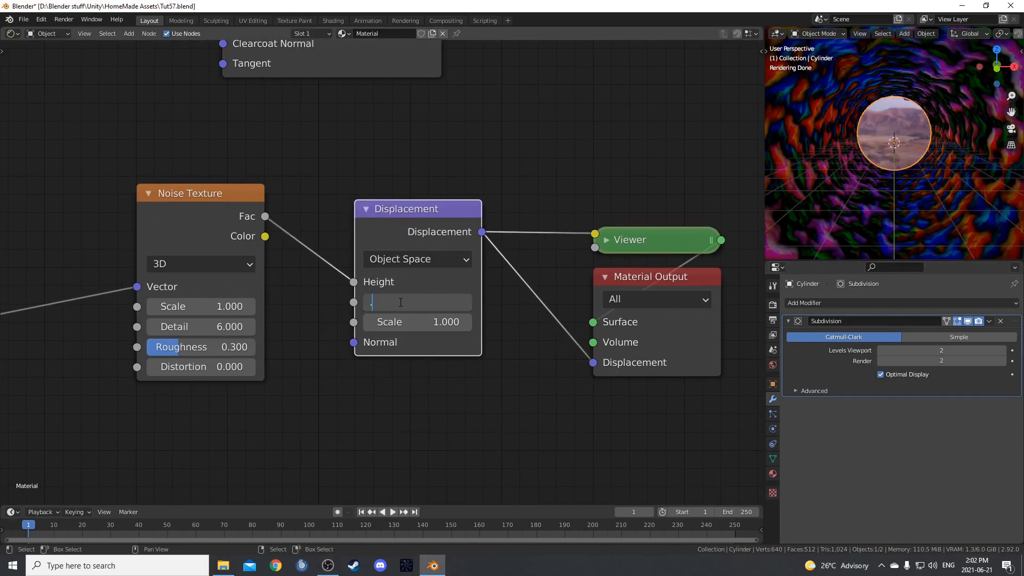
pyautogui.press('Tab')
pyautogui.write('2')
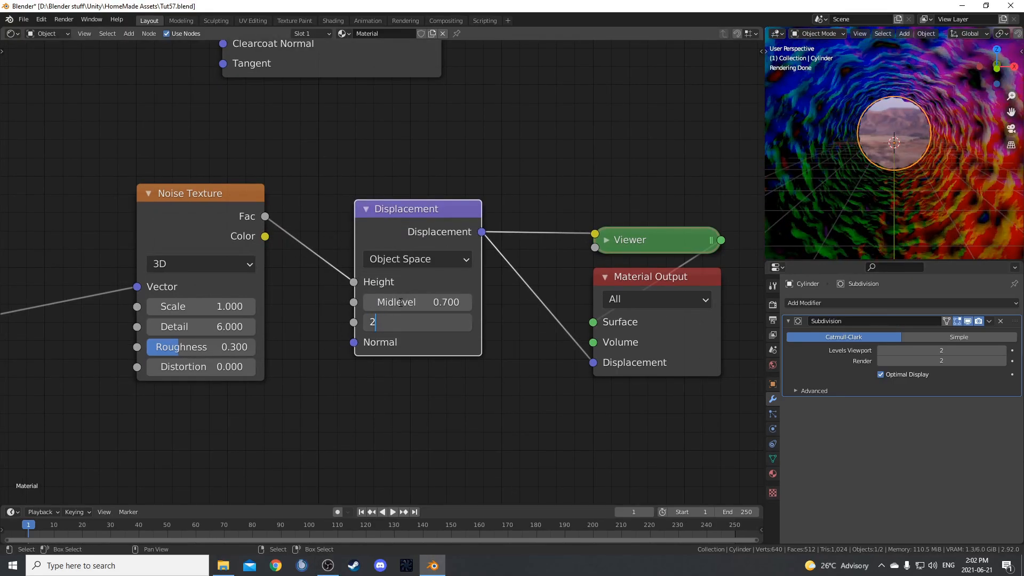
pyautogui.press('Return')
pyautogui.scroll(-5, 869, 209)
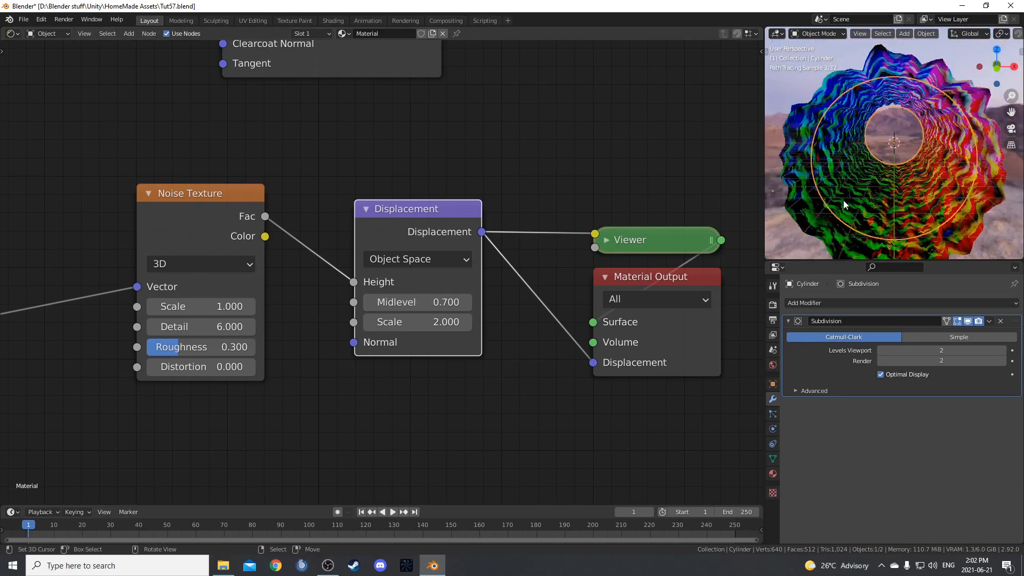
pyautogui.scroll(5, 920, 206)
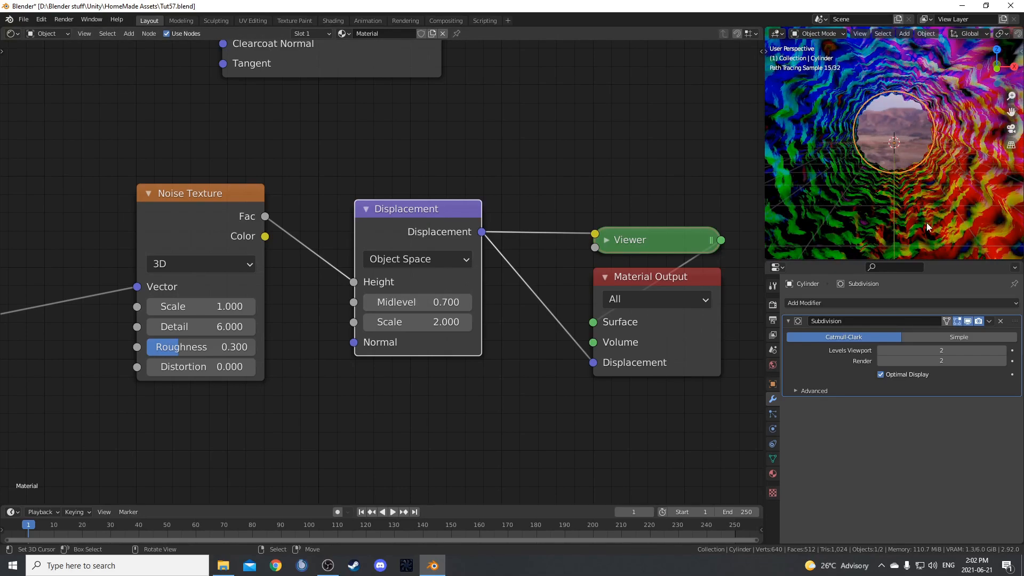
# Switch the cylinder to Edit Mode and show it with solid viewport shading.
pyautogui.moveTo(920, 206)
pyautogui.mouseDown(button='middle')
pyautogui.moveTo(939, 173)
pyautogui.moveTo(852, 140)
pyautogui.moveTo(937, 156)
pyautogui.moveTo(924, 209)
pyautogui.moveTo(850, 116)
pyautogui.moveTo(860, 141)
pyautogui.mouseUp(button='middle')
pyautogui.press('Tab')
pyautogui.press('z')
pyautogui.click(962, 163)
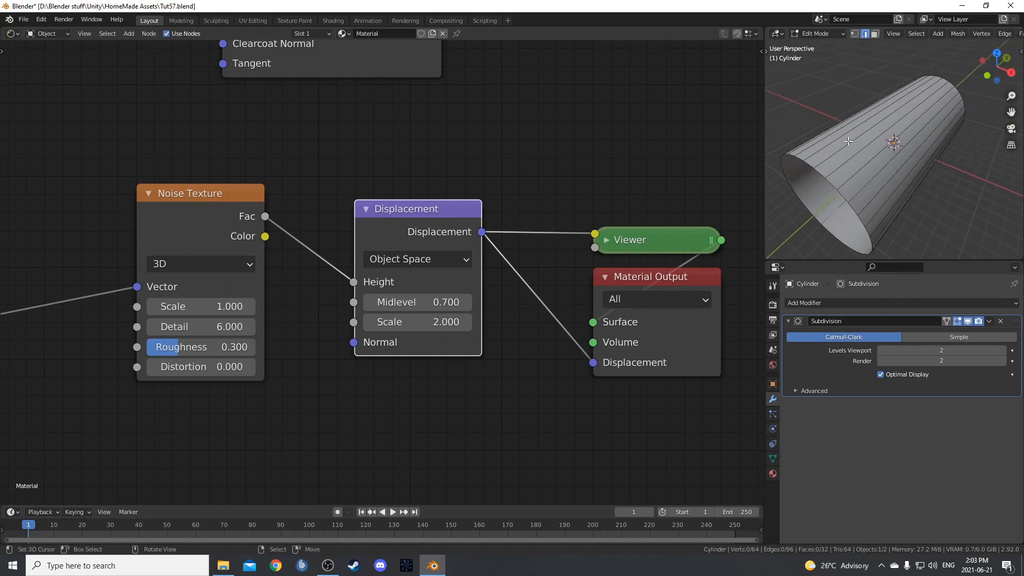
pyautogui.moveTo(938, 191); pyautogui.dragTo(924, 174, button='middle')
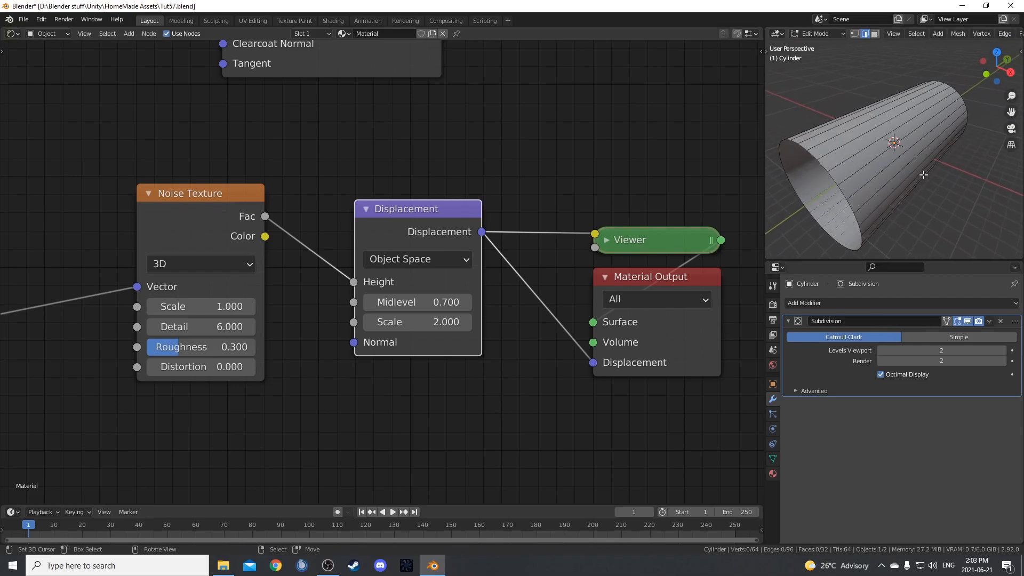
# Select the ring of lengthwise edges to check the edge count, and clear the selection.
pyautogui.keyDown('ctrl'); pyautogui.keyDown('alt'); pyautogui.click(886, 134); pyautogui.keyUp('alt'); pyautogui.keyUp('ctrl')
pyautogui.moveTo(886, 133); pyautogui.dragTo(904, 167, button='middle')
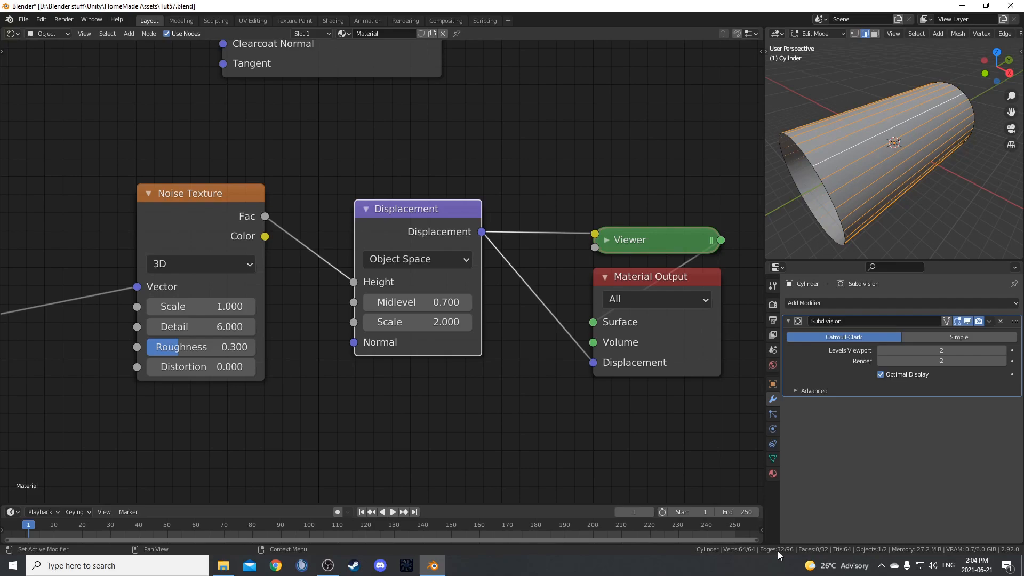
pyautogui.moveTo(915, 161); pyautogui.dragTo(879, 172, button='middle')
pyautogui.hotkey('alt', 'a')
# Add 18 evenly spaced loop cuts around the cylinder along its length.
pyautogui.hotkey('ctrl', 'r')
pyautogui.scroll(13, 870, 144)
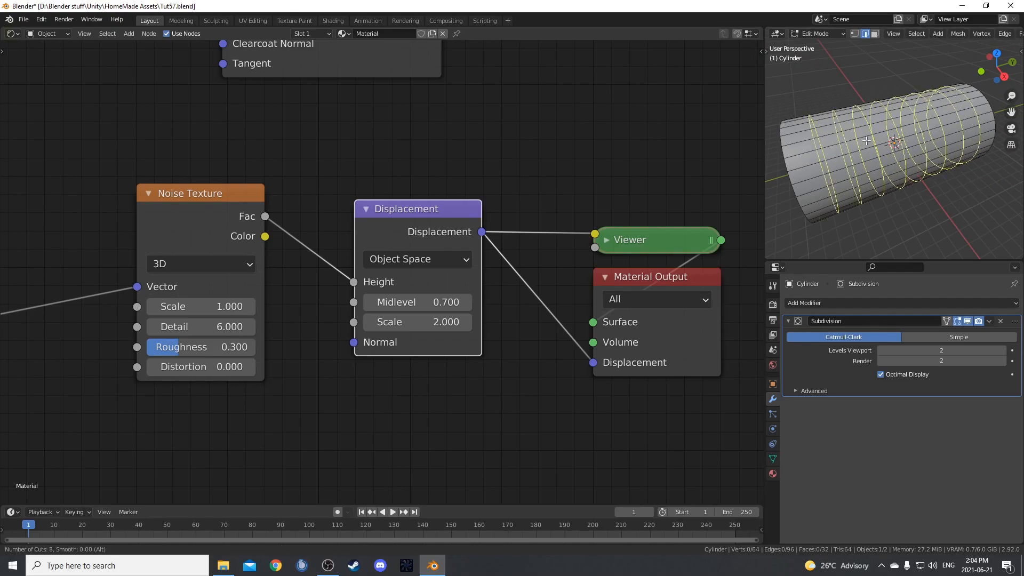
pyautogui.scroll(4, 868, 140)
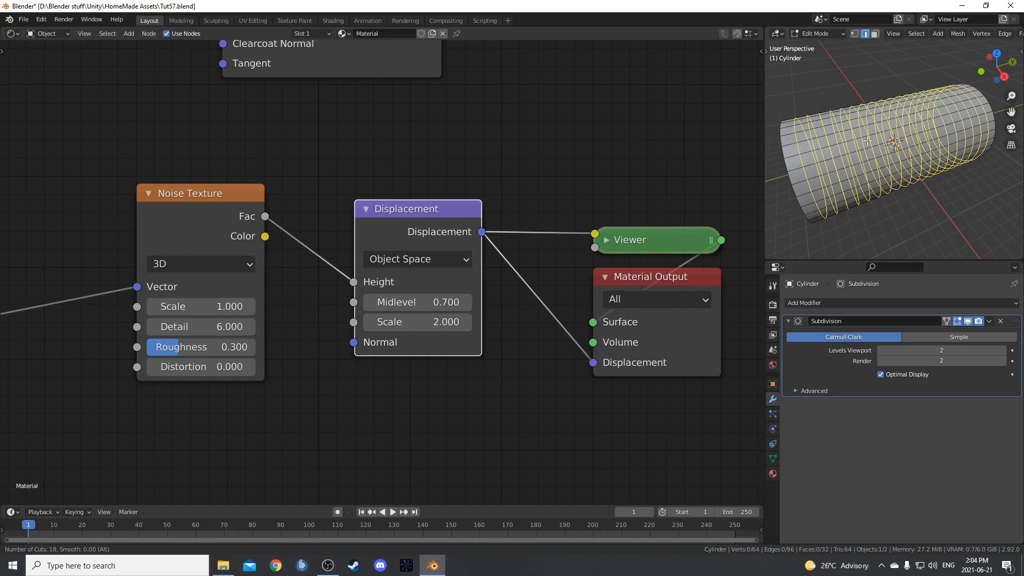
pyautogui.click(868, 141)
pyautogui.rightClick(878, 195)
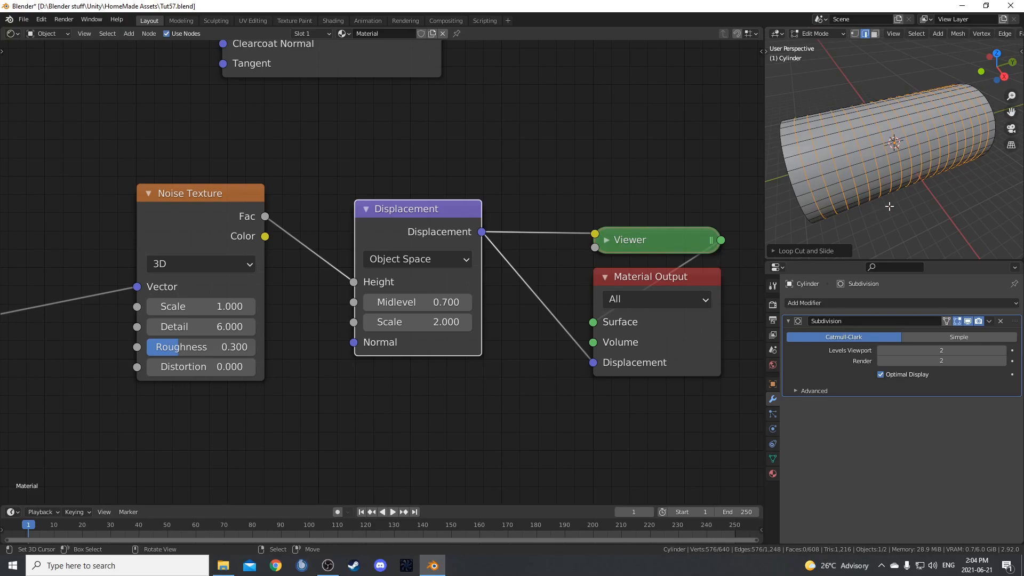
# Return the cylinder to Object Mode and switch the viewport to Rendered shading, viewing the tunnel from its open end.
pyautogui.press('Tab')
pyautogui.moveTo(885, 168); pyautogui.dragTo(913, 174, button='middle')
pyautogui.press('z')
pyautogui.click(900, 101)
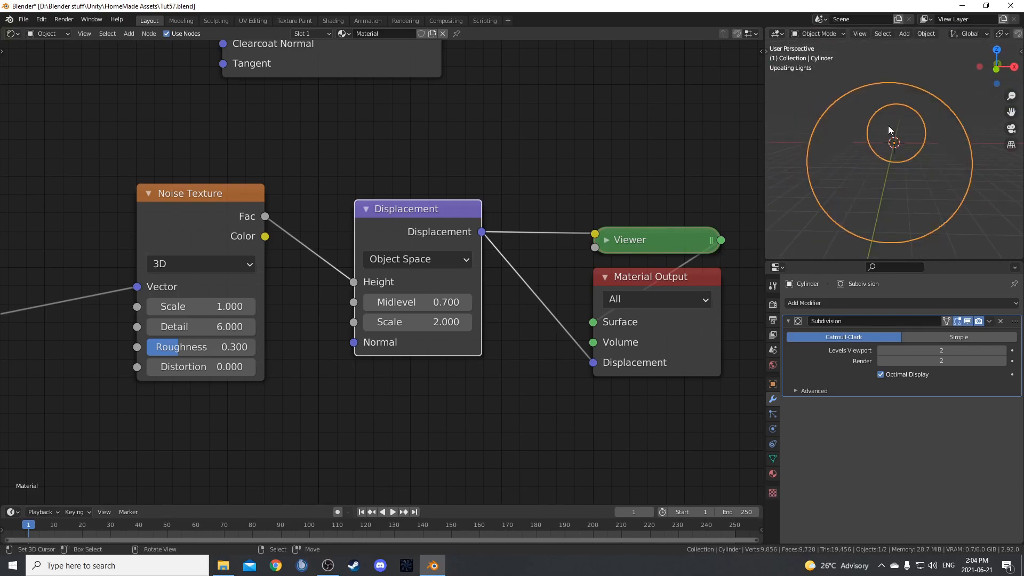
pyautogui.scroll(-2, 867, 210)
pyautogui.moveTo(867, 210); pyautogui.dragTo(930, 194, button='middle')
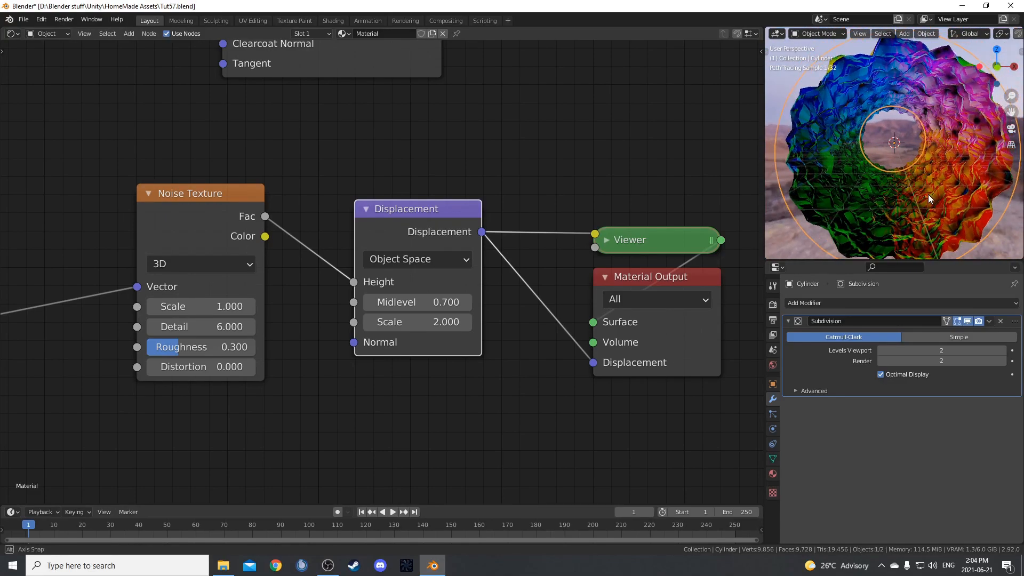
# Move the Texture Coordinate and Noise Texture nodes away from the Displacement node to make room between them.
pyautogui.scroll(-4, 327, 242)
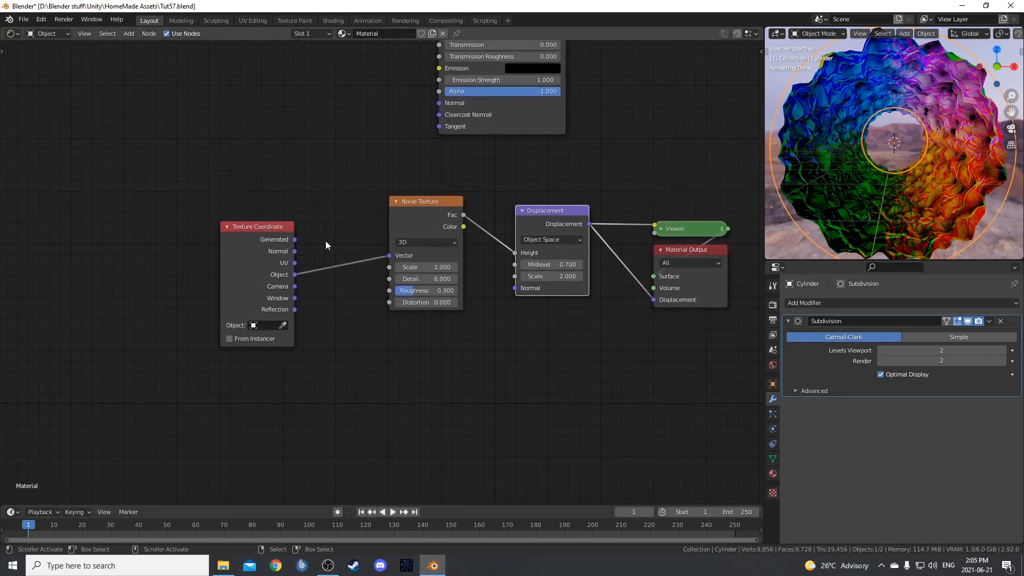
pyautogui.moveTo(213, 207); pyautogui.dragTo(448, 377)
pyautogui.press('g')
pyautogui.click(310, 367)
pyautogui.scroll(4, 314, 368)
pyautogui.moveTo(335, 370); pyautogui.dragTo(512, 360, button='middle')
pyautogui.click(379, 174)
pyautogui.moveTo(379, 370); pyautogui.dragTo(430, 321, button='middle')
pyautogui.moveTo(442, 120); pyautogui.dragTo(445, 106)
# Duplicate the Noise Texture with its vector link, place it below, and set Scale 5, Detail 2 and Roughness 0.5.
pyautogui.hotkey('ctrl', 'shift', 'd')
pyautogui.click(433, 328)
pyautogui.click(433, 375)
pyautogui.write('5')
pyautogui.press('Tab')
pyautogui.write('2')
pyautogui.press('Tab')
pyautogui.write('.5')
pyautogui.press('Return')
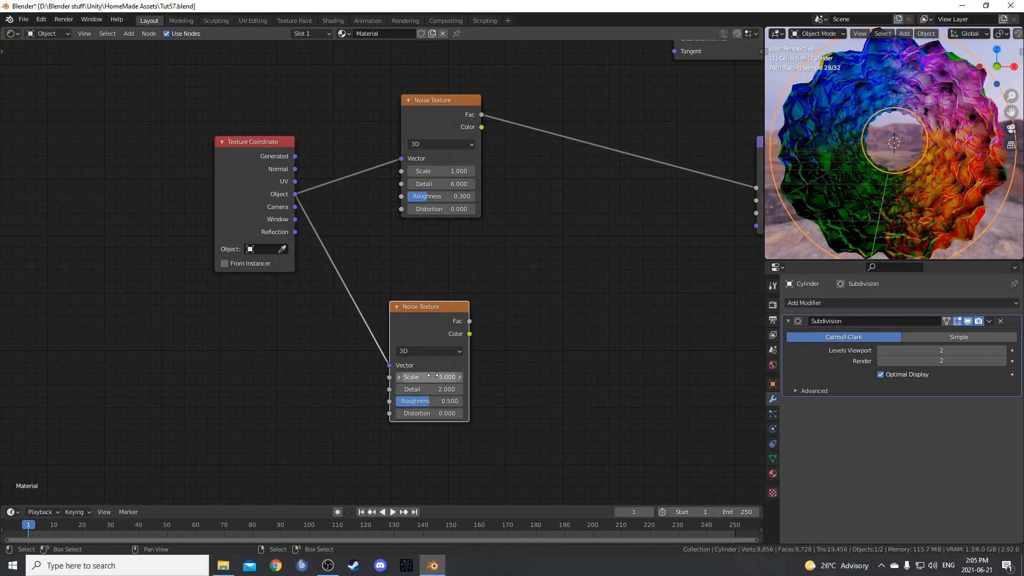
# Set the duplicated Noise Texture's Scale to 0.5.
pyautogui.scroll(2, 496, 405)
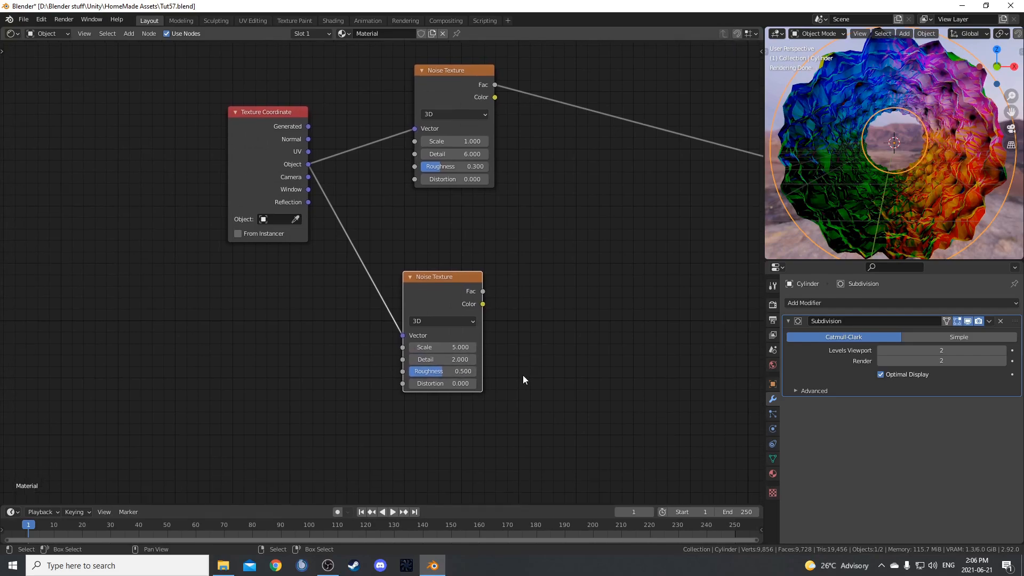
pyautogui.click(448, 353)
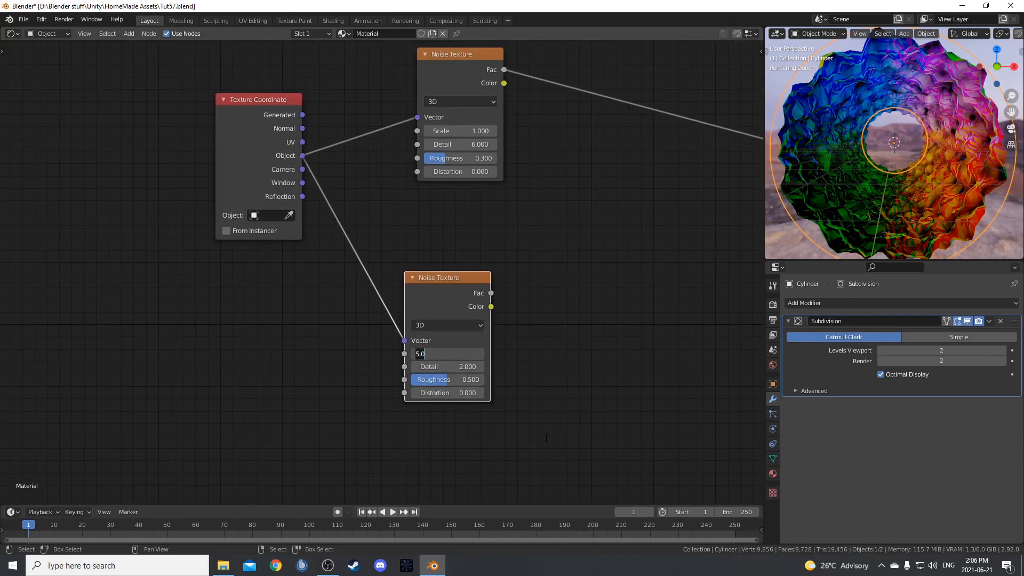
pyautogui.press('BackSpace')
pyautogui.write('.5')
pyautogui.press('Return')
# Add a ColorRamp node and connect the lower Noise Texture's Color output to its Fac input.
pyautogui.hotkey('shift', 'a')
pyautogui.click(415, 369)
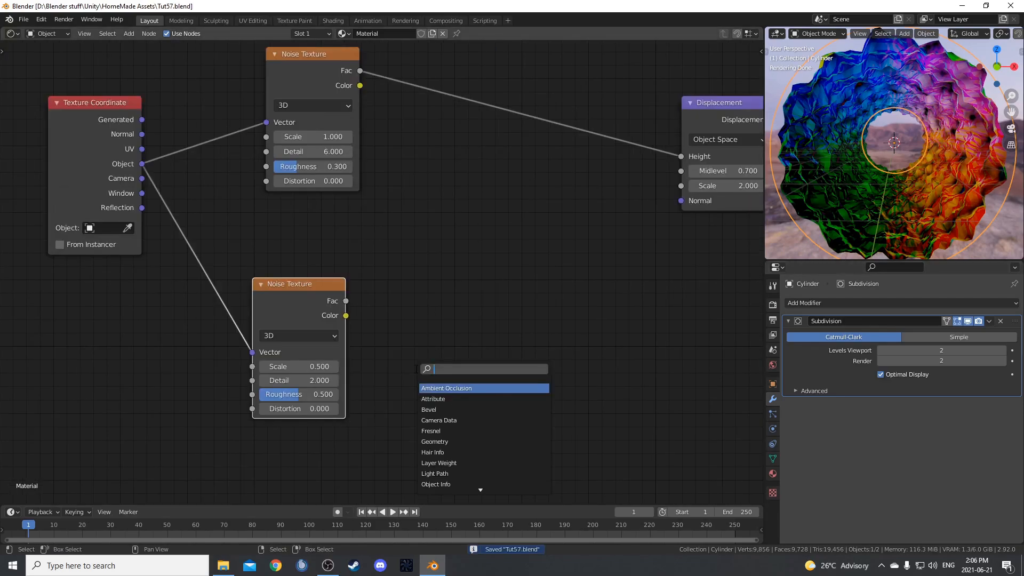
pyautogui.write('colorr')
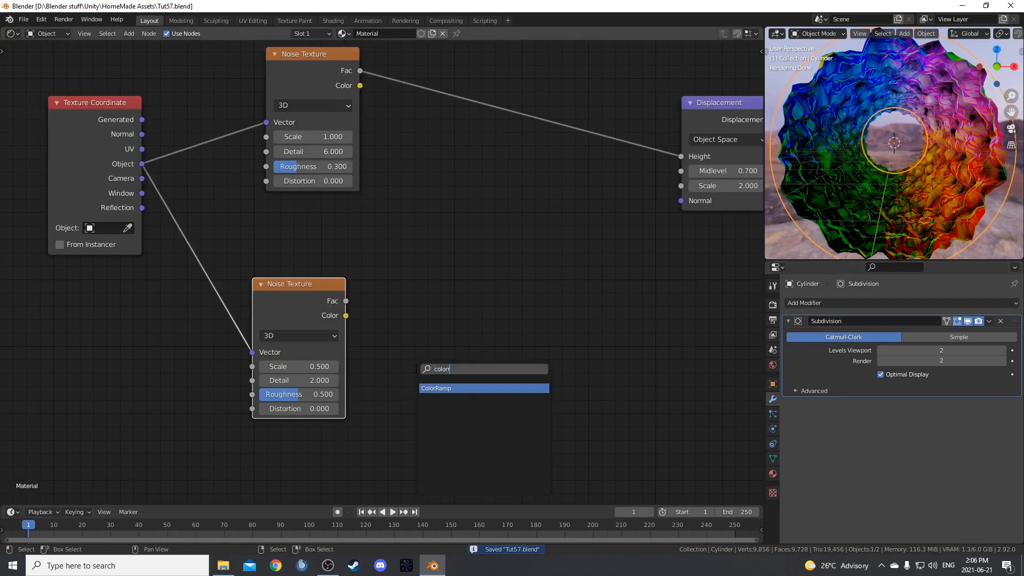
pyautogui.press('Return')
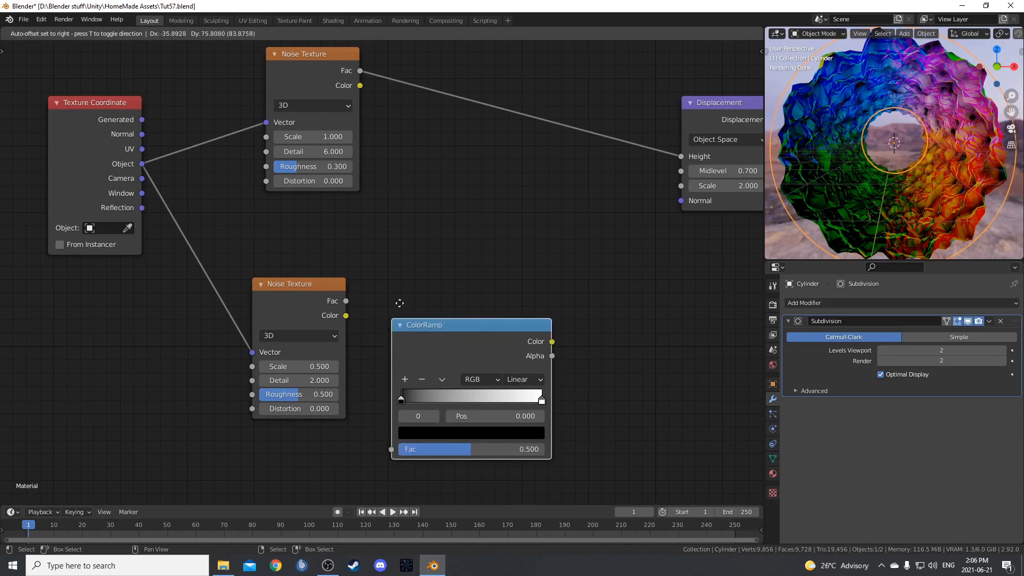
pyautogui.click(406, 244)
pyautogui.moveTo(411, 377); pyautogui.dragTo(409, 376)
pyautogui.moveTo(496, 270); pyautogui.dragTo(487, 211)
pyautogui.moveTo(260, 308); pyautogui.dragTo(273, 321, button='middle')
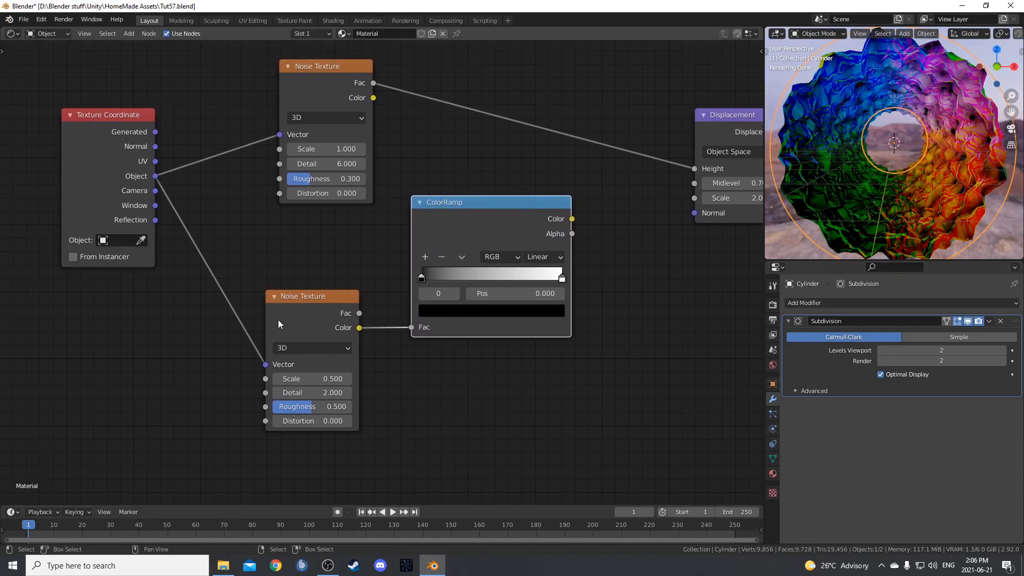
# Set the ColorRamp's black stop to position 0.29 and its white stop to position 0.6.
pyautogui.moveTo(446, 401); pyautogui.dragTo(417, 422, button='middle')
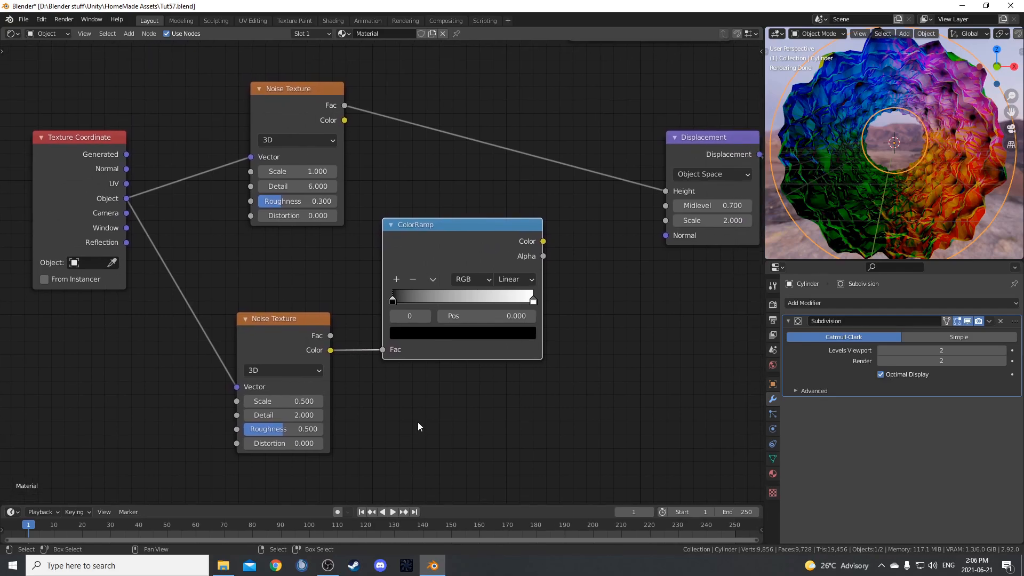
pyautogui.scroll(2, 418, 423)
pyautogui.click(491, 322)
pyautogui.write('.29')
pyautogui.press('Return')
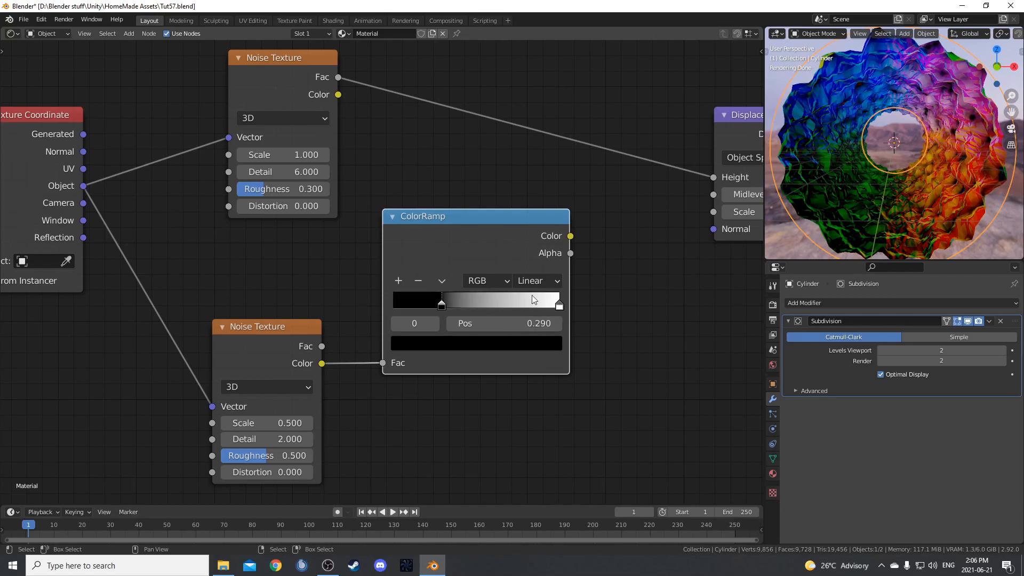
pyautogui.click(559, 303)
pyautogui.click(538, 321)
pyautogui.write('.6')
pyautogui.press('Return')
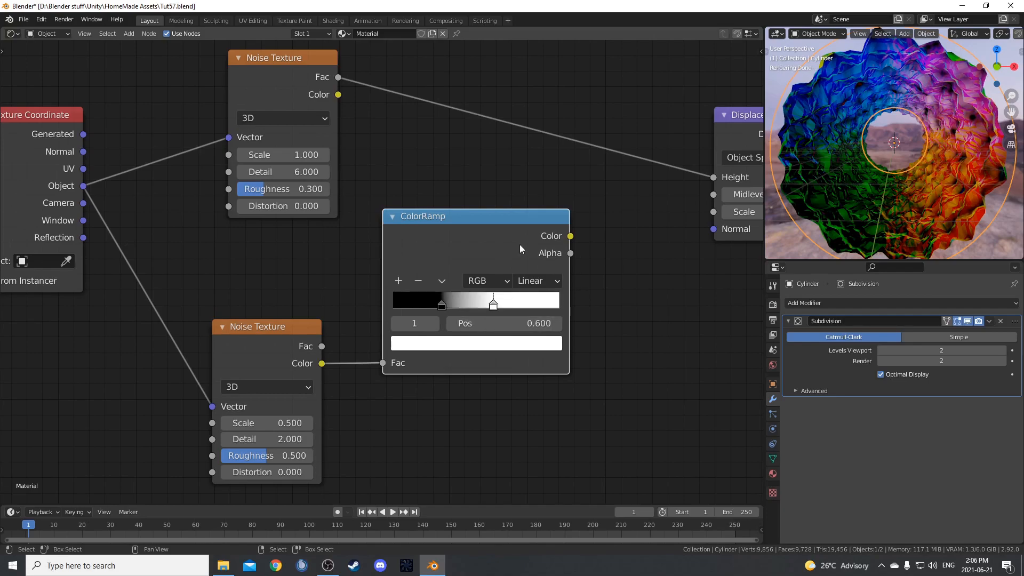
# Preview the ColorRamp's Color output through the Viewer node.
pyautogui.press('f')
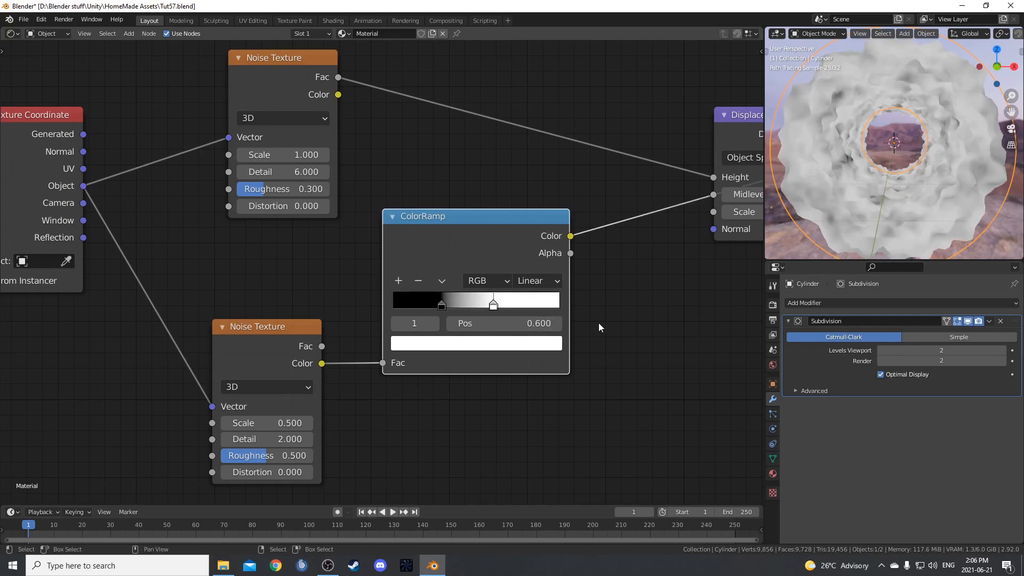
pyautogui.hotkey('ctrl', 's')
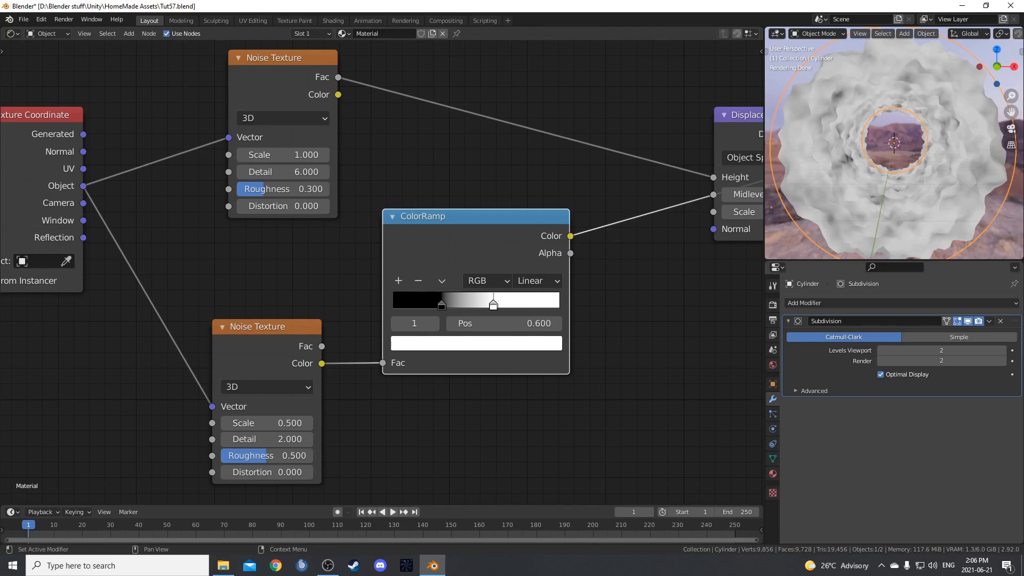
# Insert a Mix node between the upper Noise Texture's Fac output and the Displacement node's Height input.
pyautogui.moveTo(648, 317); pyautogui.dragTo(531, 327, button='middle')
pyautogui.scroll(-5, 530, 328)
pyautogui.hotkey('shift', 'a')
pyautogui.click(529, 329)
pyautogui.write('mix')
pyautogui.press('Return')
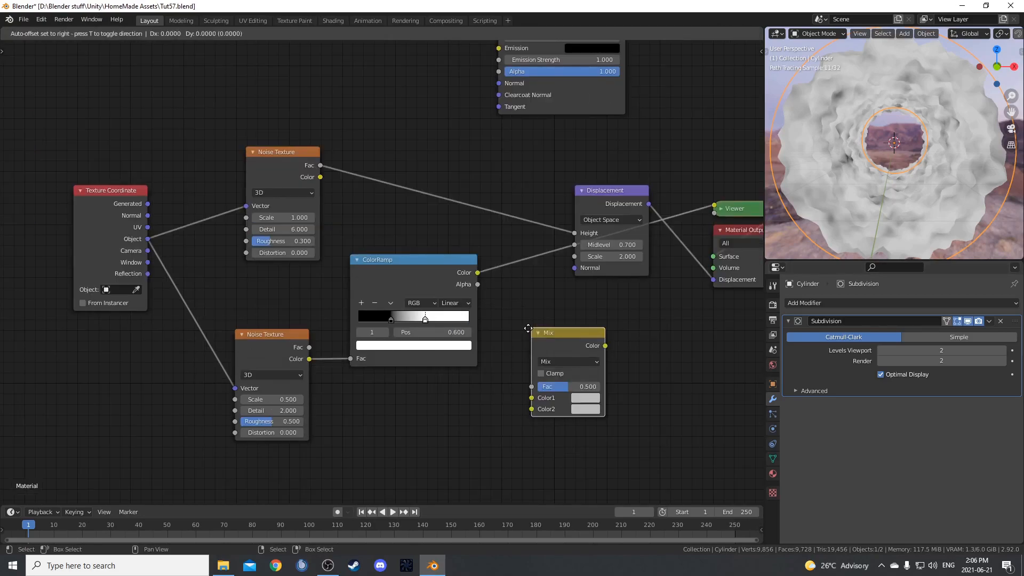
pyautogui.click(407, 130)
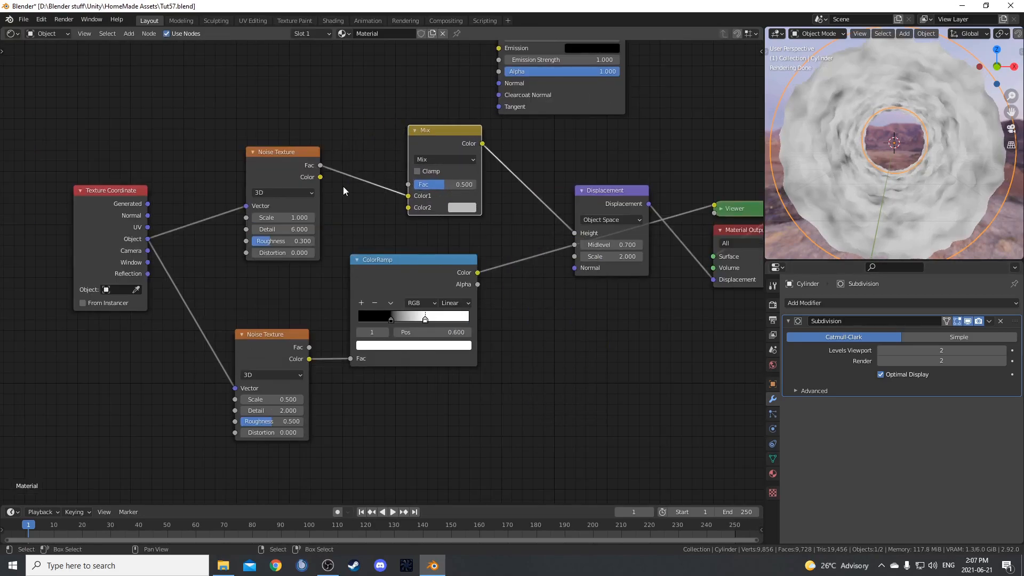
# Move the texture nodes and ColorRamp away from the Mix node, and connect the ColorRamp's Color to the Mix Fac.
pyautogui.moveTo(380, 314); pyautogui.dragTo(519, 278, button='middle')
pyautogui.moveTo(191, 119); pyautogui.dragTo(505, 377)
pyautogui.click(414, 398)
pyautogui.scroll(2, 583, 270)
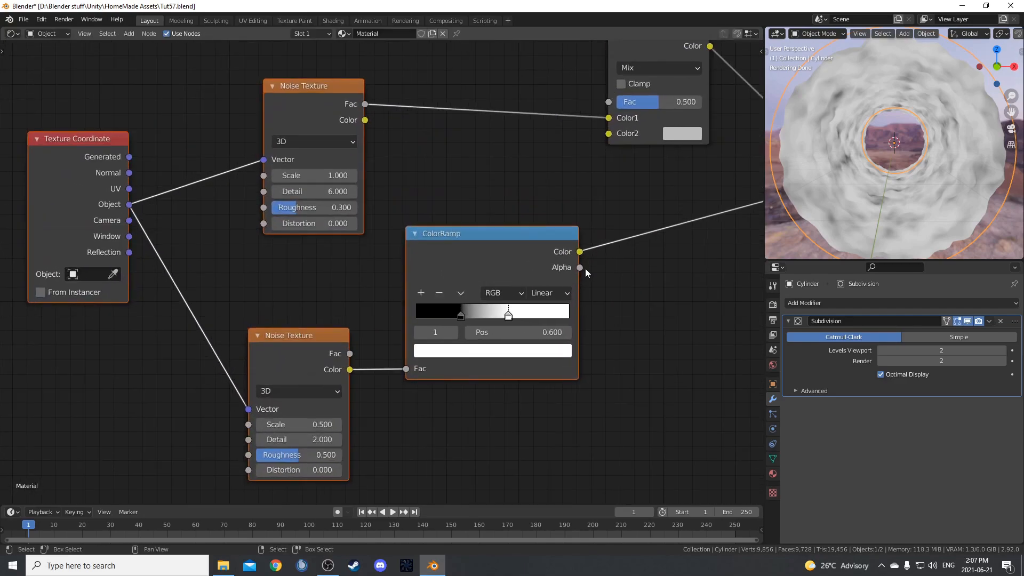
pyautogui.moveTo(482, 321); pyautogui.dragTo(511, 172)
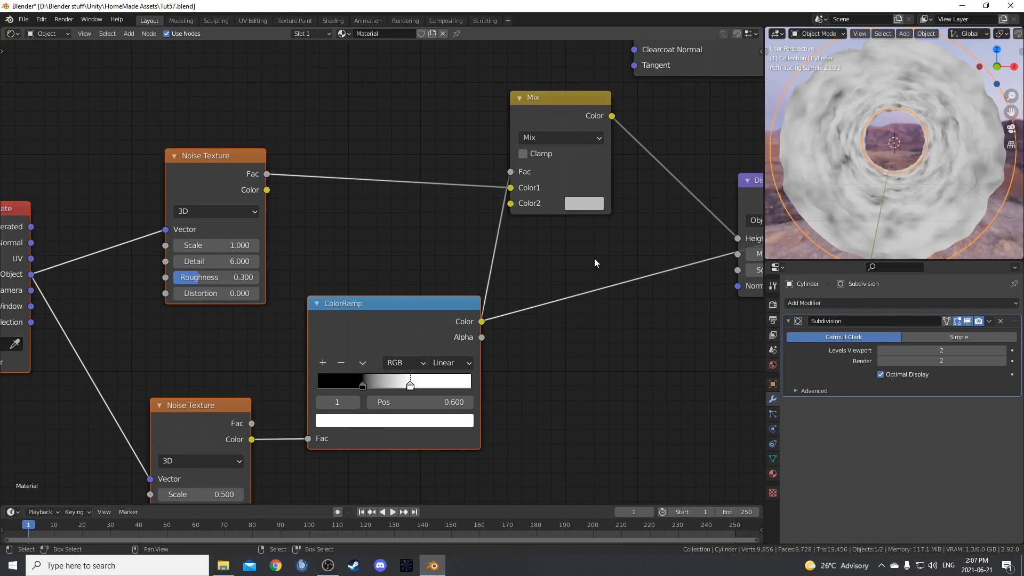
# Reposition the upper Noise Texture node so it sits level with the Mix node.
pyautogui.moveTo(561, 240); pyautogui.dragTo(504, 267, button='middle')
pyautogui.keyDown('ctrl'); pyautogui.keyDown('shift'); pyautogui.click(497, 136); pyautogui.keyUp('shift'); pyautogui.keyUp('ctrl')
pyautogui.moveTo(929, 178)
pyautogui.mouseDown(button='middle')
pyautogui.moveTo(908, 182)
pyautogui.moveTo(916, 184)
pyautogui.mouseUp(button='middle')
pyautogui.moveTo(155, 183); pyautogui.dragTo(179, 126)
pyautogui.keyDown('ctrl'); pyautogui.keyDown('shift'); pyautogui.click(322, 341); pyautogui.keyUp('shift'); pyautogui.keyUp('ctrl')
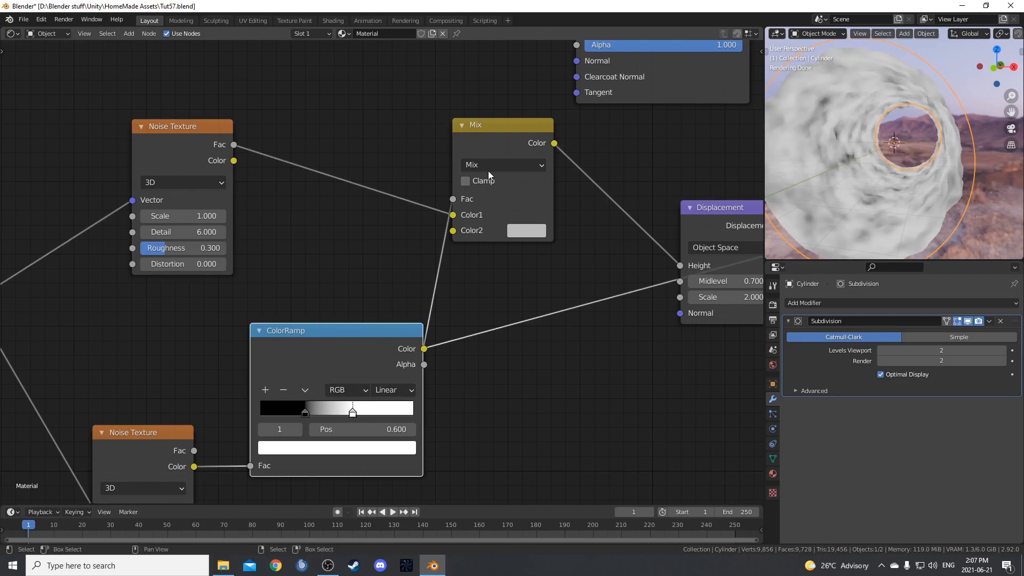
pyautogui.moveTo(187, 142); pyautogui.dragTo(181, 135)
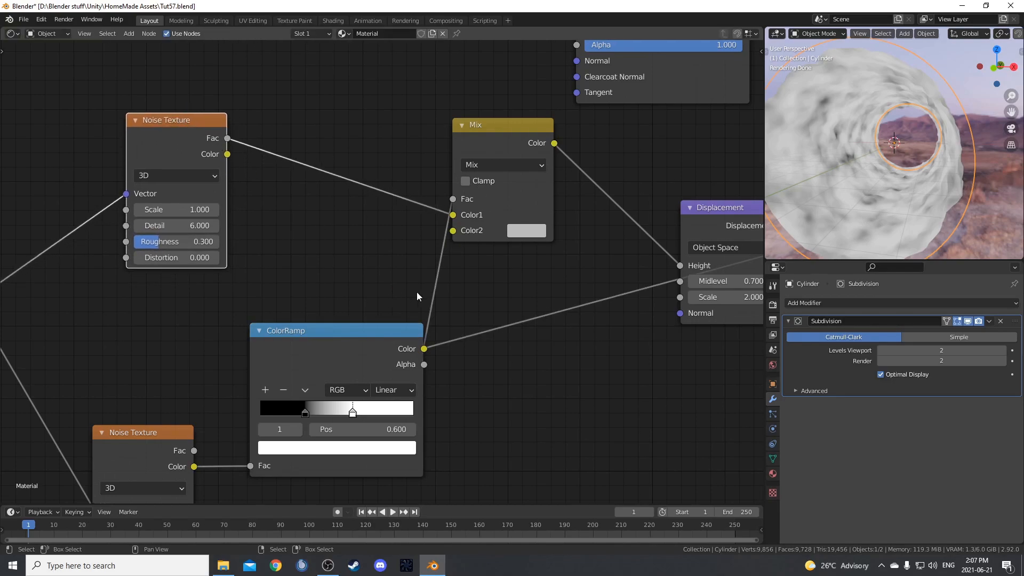
# Set the Mix node's Color2 to hex 808080.
pyautogui.click(525, 233)
pyautogui.click(614, 367)
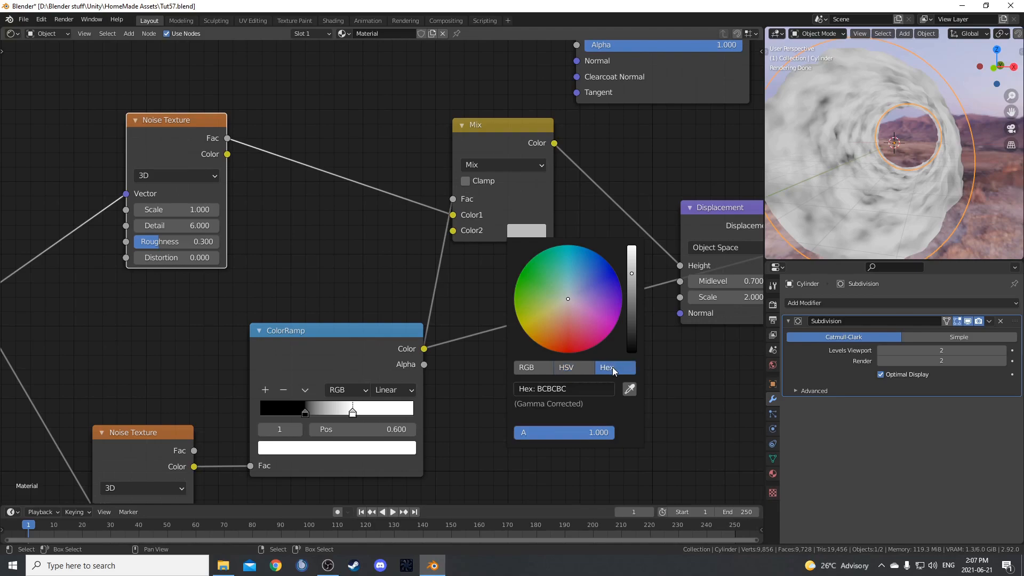
pyautogui.click(558, 390)
pyautogui.write('808080')
pyautogui.press('Return')
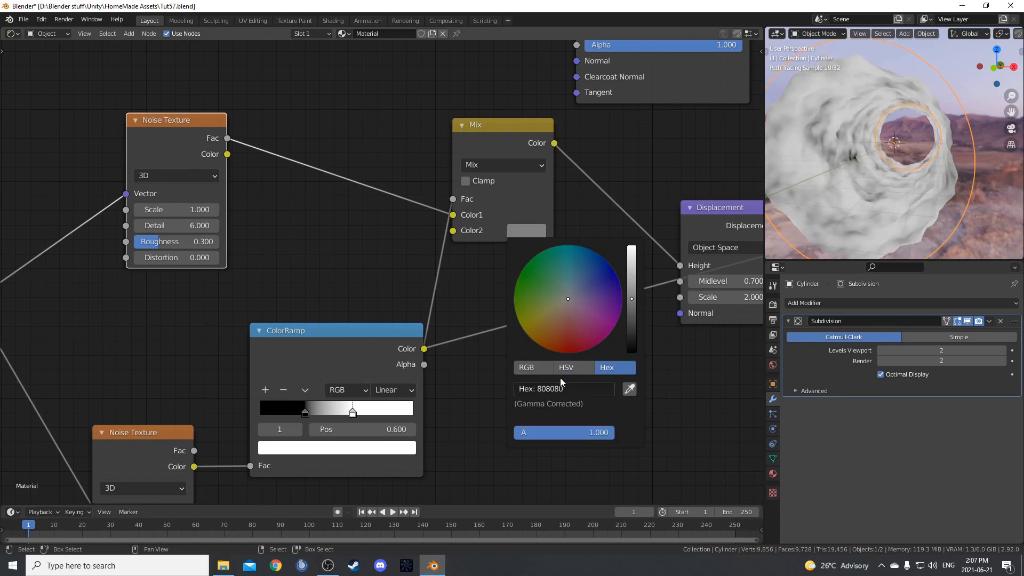
pyautogui.moveTo(555, 308)
pyautogui.mouseDown(button='middle')
pyautogui.moveTo(596, 311)
pyautogui.moveTo(552, 299)
pyautogui.mouseUp(button='middle')
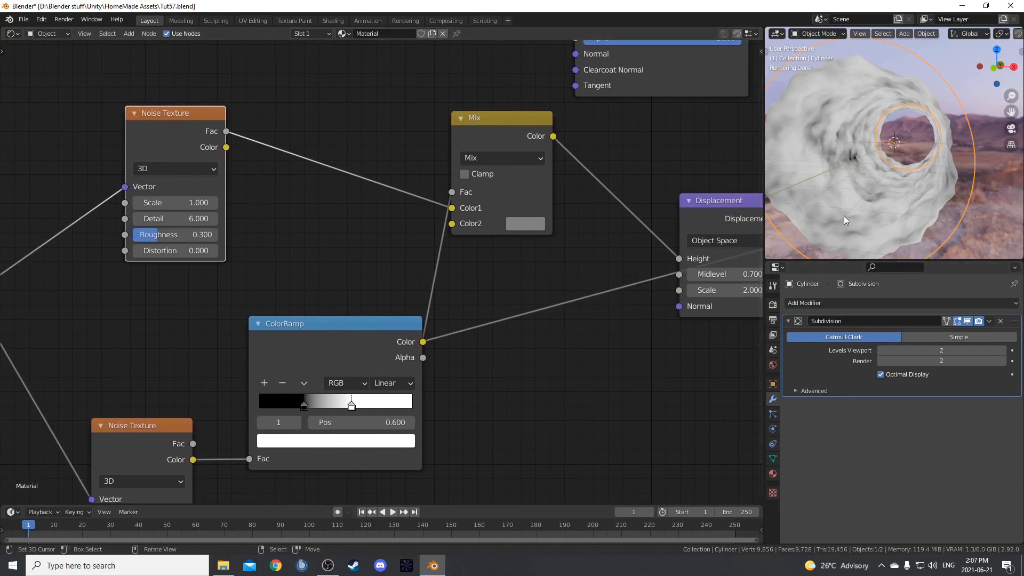
pyautogui.moveTo(834, 227); pyautogui.dragTo(835, 237, button='middle')
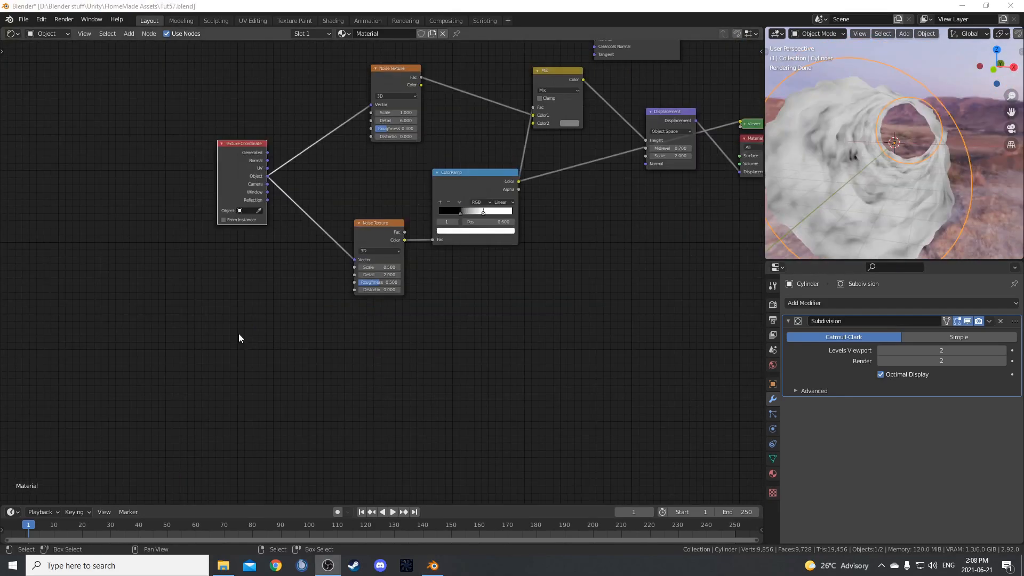
# Move the Texture Coordinate node below the noise nodes and preview its Object output through the Viewer.
pyautogui.moveTo(239, 334); pyautogui.dragTo(292, 347, button='middle')
pyautogui.moveTo(281, 176); pyautogui.dragTo(289, 375)
pyautogui.moveTo(452, 397); pyautogui.dragTo(468, 291, button='middle')
pyautogui.scroll(3, 363, 293)
pyautogui.keyDown('ctrl'); pyautogui.keyDown('shift'); pyautogui.click(328, 245); pyautogui.keyUp('shift'); pyautogui.keyUp('ctrl')
pyautogui.keyDown('ctrl'); pyautogui.keyDown('shift'); pyautogui.click(328, 245); pyautogui.keyUp('shift'); pyautogui.keyUp('ctrl')
pyautogui.keyDown('ctrl'); pyautogui.keyDown('shift'); pyautogui.click(328, 245); pyautogui.keyUp('shift'); pyautogui.keyUp('ctrl')
pyautogui.keyDown('ctrl'); pyautogui.keyDown('shift'); pyautogui.click(328, 245); pyautogui.keyUp('shift'); pyautogui.keyUp('ctrl')
# Insert a Voronoi Texture node between the Texture Coordinate's Object output and the Viewer.
pyautogui.hotkey('shift', 'a')
pyautogui.click(547, 277)
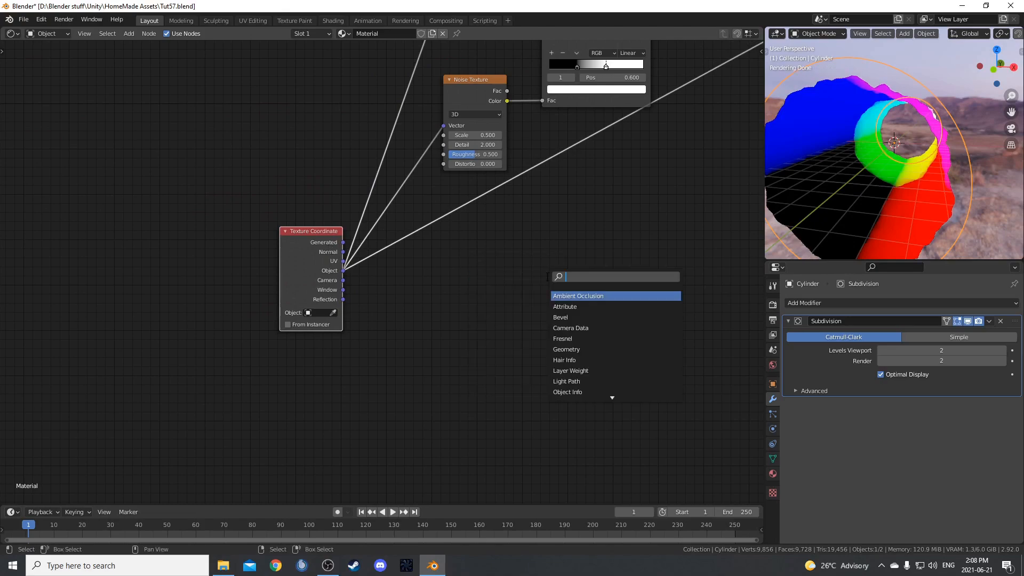
pyautogui.write('voo')
pyautogui.press('BackSpace')
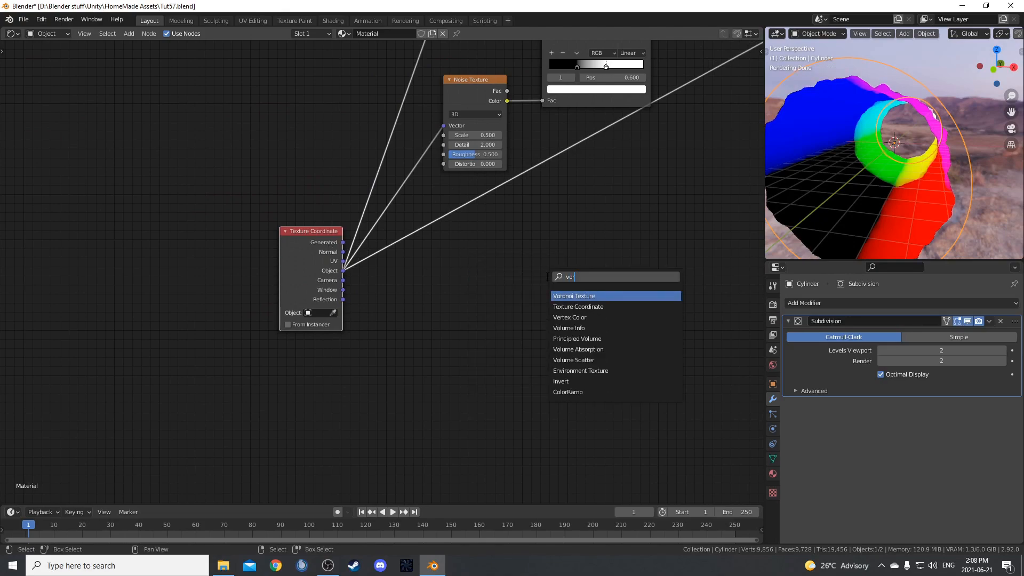
pyautogui.press('Return')
pyautogui.click(549, 131)
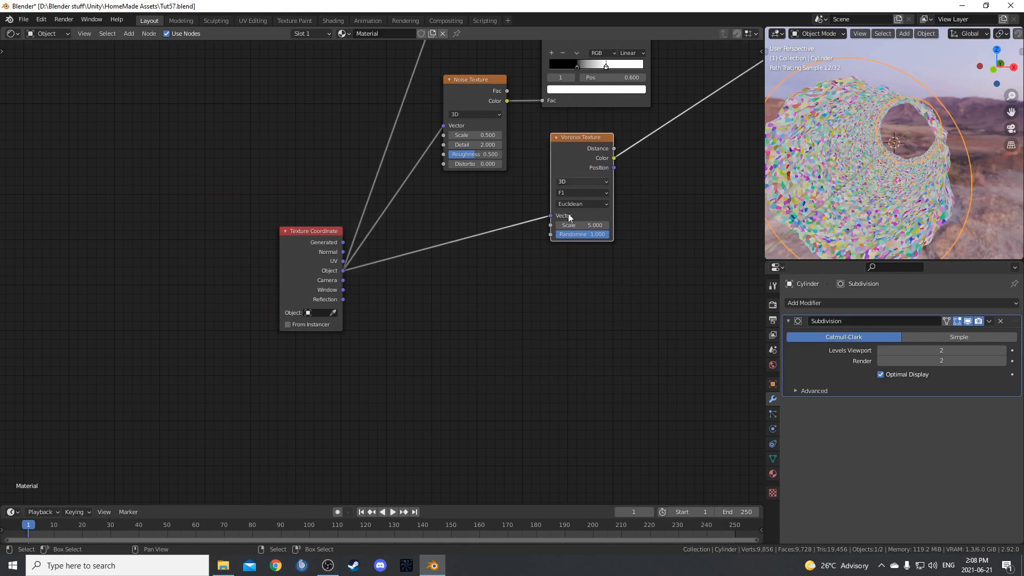
# Set the Voronoi Texture node's scale to 0.1.
pyautogui.moveTo(574, 158); pyautogui.dragTo(575, 244)
pyautogui.scroll(4, 616, 298)
pyautogui.moveTo(624, 310); pyautogui.dragTo(506, 285, button='middle')
pyautogui.scroll(4, 555, 305)
pyautogui.doubleClick(533, 318)
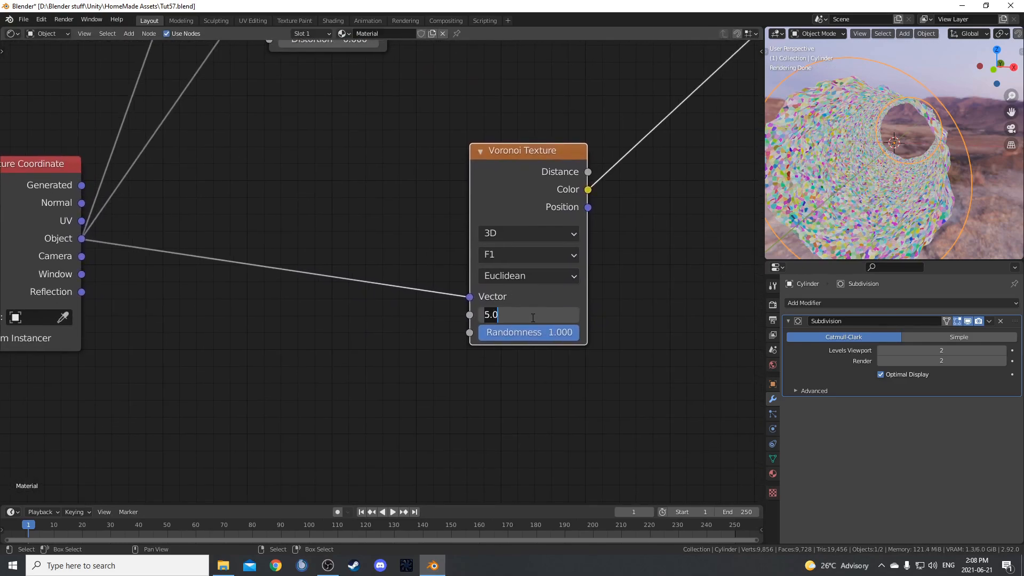
pyautogui.write('.1')
pyautogui.press('Return')
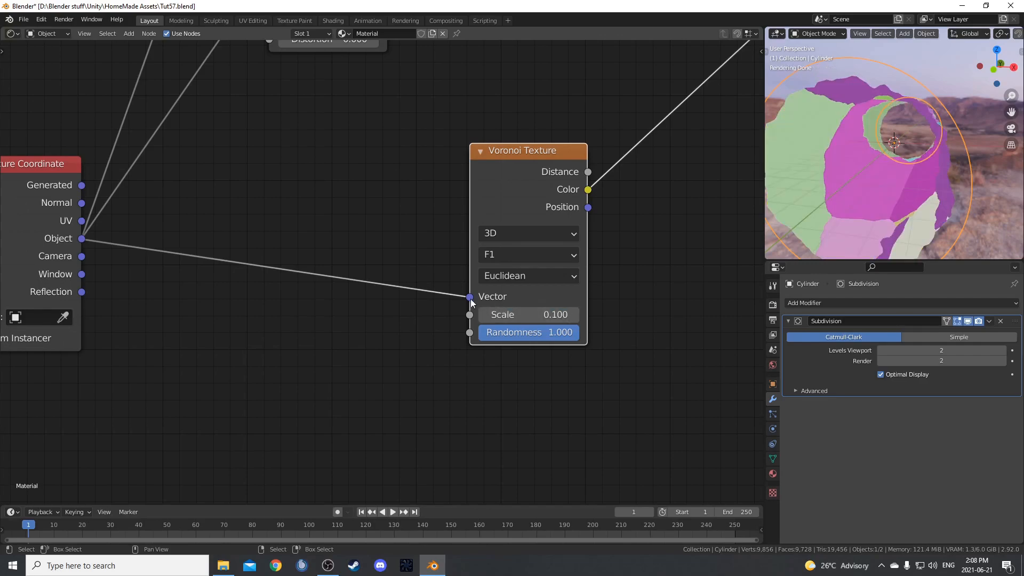
# Switch the Voronoi Texture to the Smooth F1 feature output with a smoothness of 0.2.
pyautogui.click(547, 257)
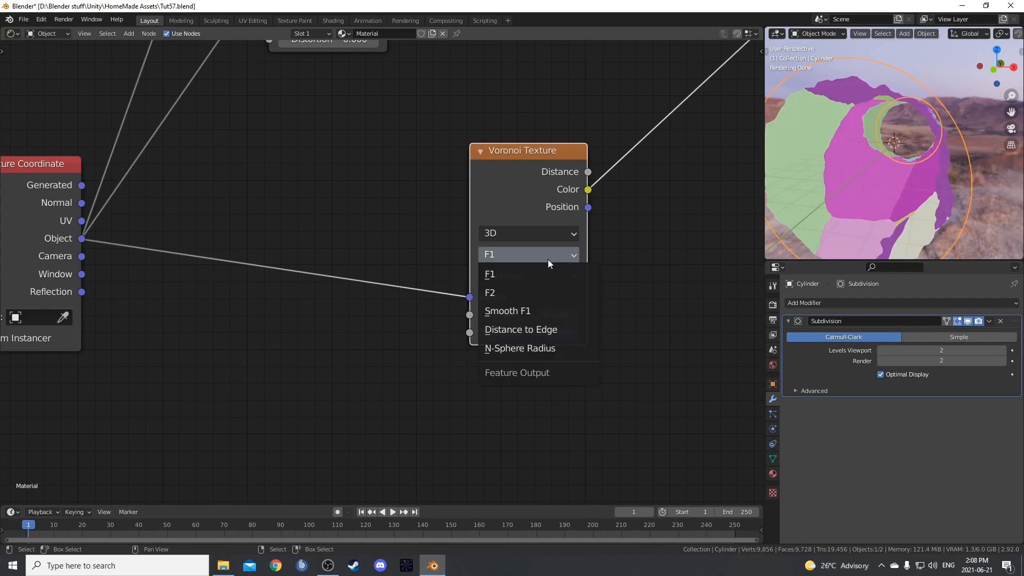
pyautogui.click(545, 316)
pyautogui.click(540, 332)
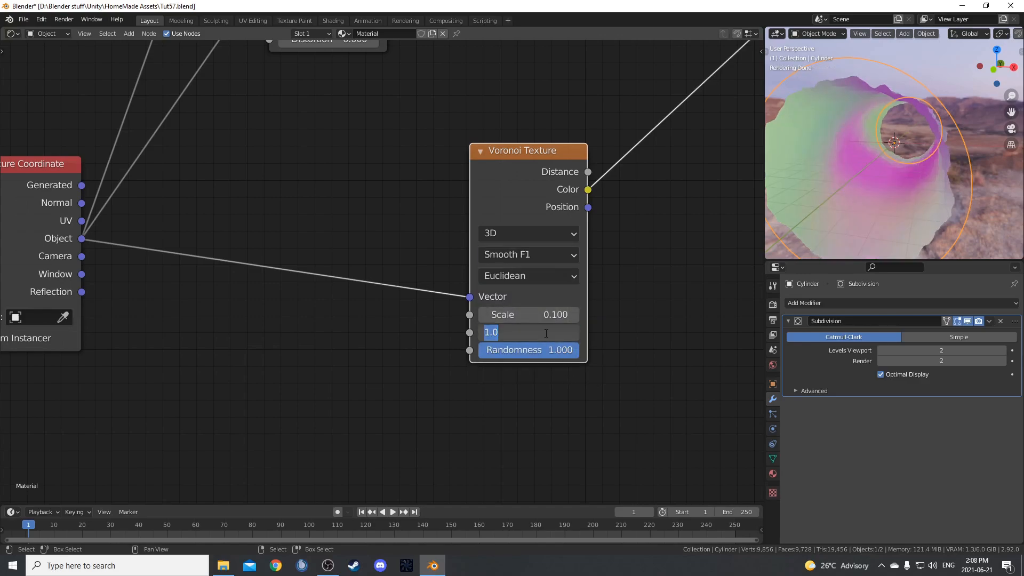
pyautogui.write('.2')
pyautogui.press('Return')
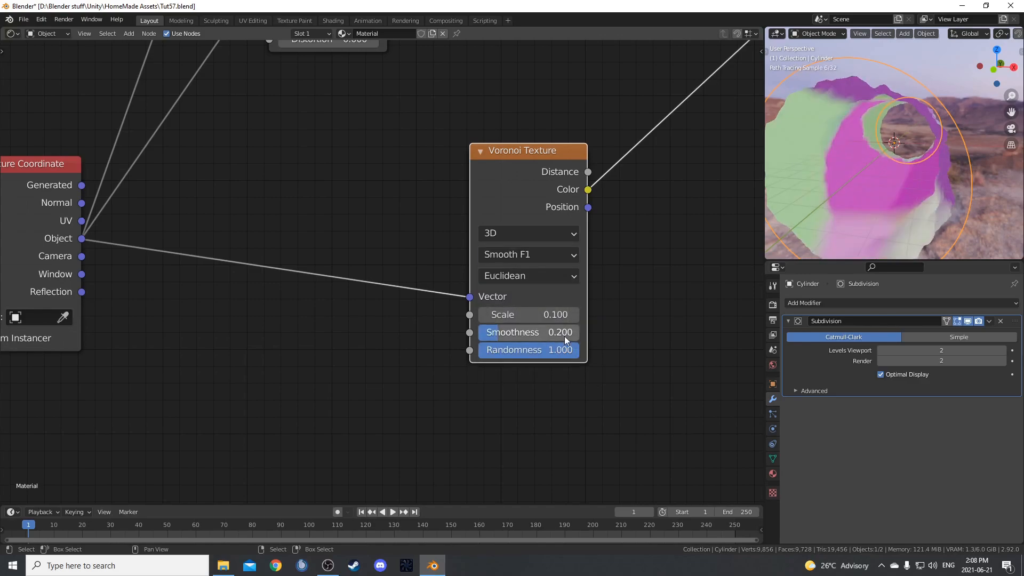
# Add a reroute point on the link from the Texture Coordinate to the Voronoi Texture and move the Voronoi node above it.
pyautogui.scroll(-2, 427, 359)
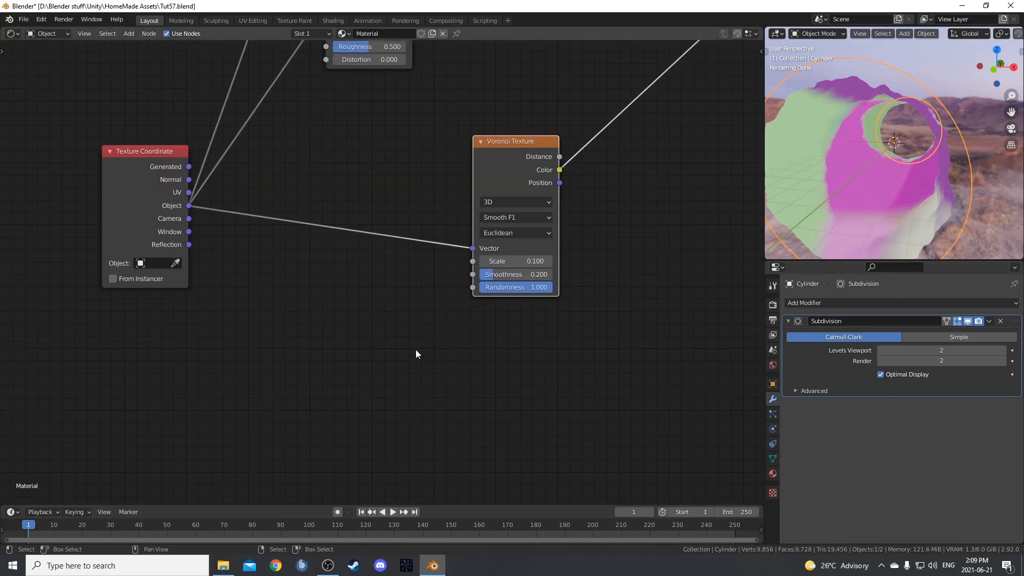
pyautogui.keyDown('shift'); pyautogui.moveTo(404, 213); pyautogui.dragTo(404, 299, button='right'); pyautogui.keyUp('shift')
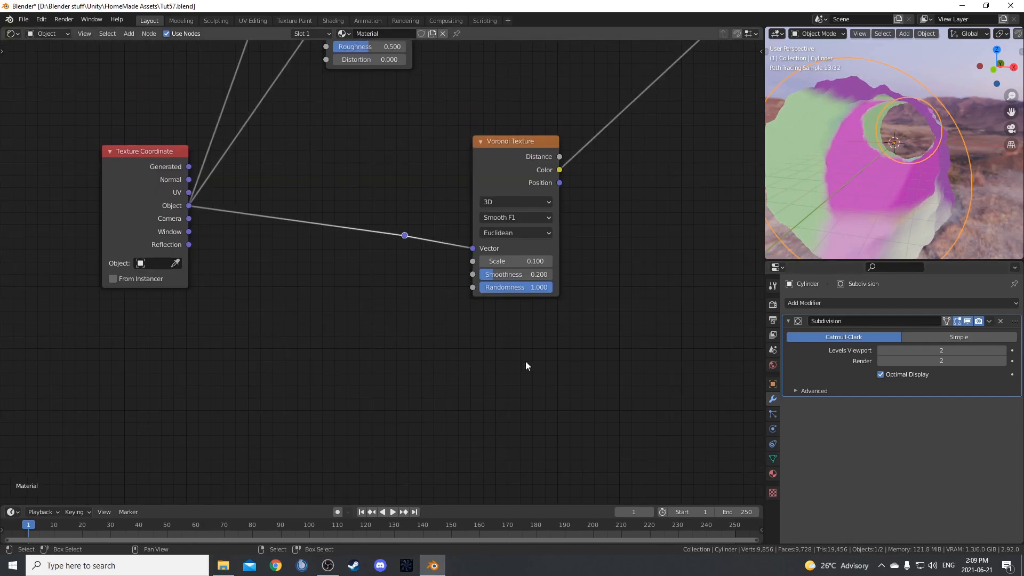
pyautogui.moveTo(540, 364); pyautogui.dragTo(484, 414, button='middle')
pyautogui.moveTo(459, 203); pyautogui.dragTo(485, 79)
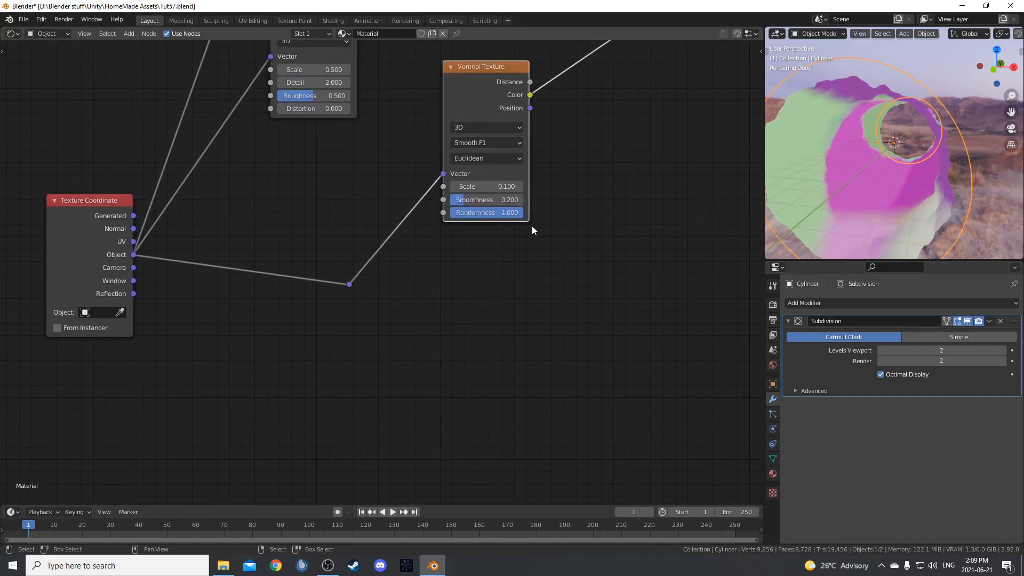
pyautogui.moveTo(532, 223); pyautogui.dragTo(493, 285, button='middle')
# Duplicate the Voronoi Texture with its input link kept and place the copy directly below the original.
pyautogui.moveTo(429, 156); pyautogui.dragTo(427, 165)
pyautogui.moveTo(464, 295); pyautogui.dragTo(457, 269, button='middle')
pyautogui.moveTo(512, 313); pyautogui.dragTo(520, 259, button='middle')
pyautogui.hotkey('ctrl', 'shift', 'd')
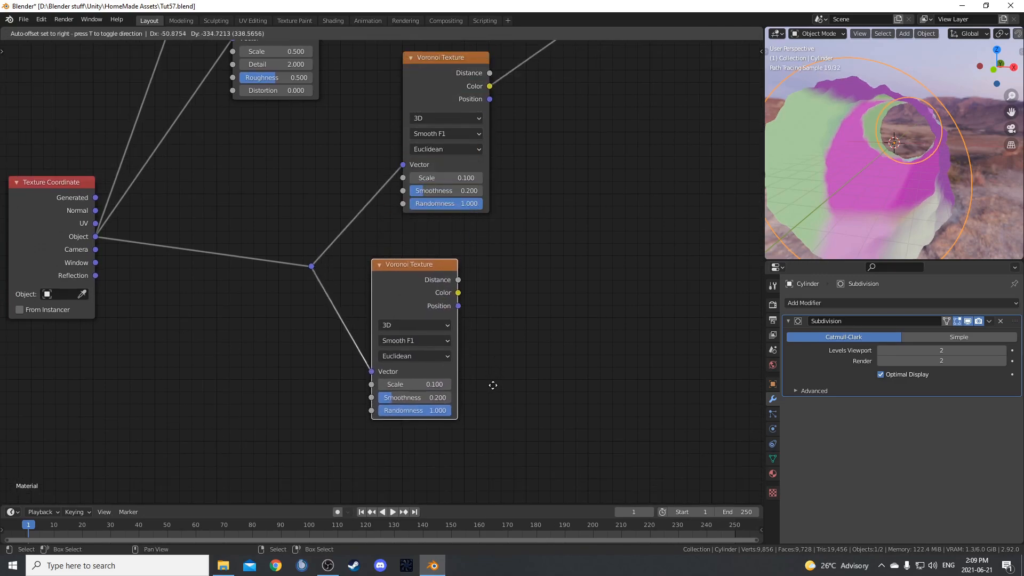
pyautogui.click(524, 393)
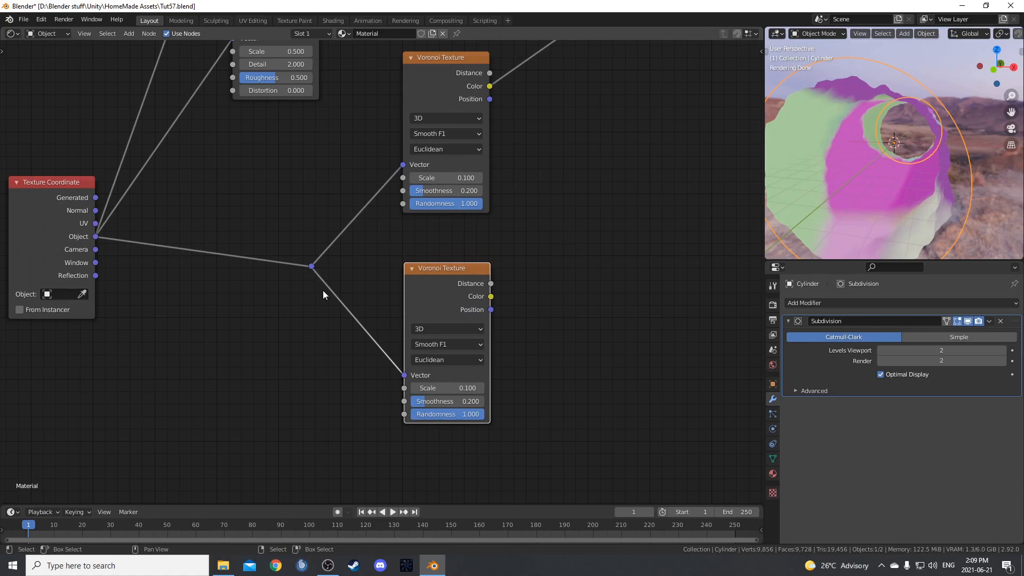
pyautogui.moveTo(363, 293); pyautogui.dragTo(357, 346, button='middle')
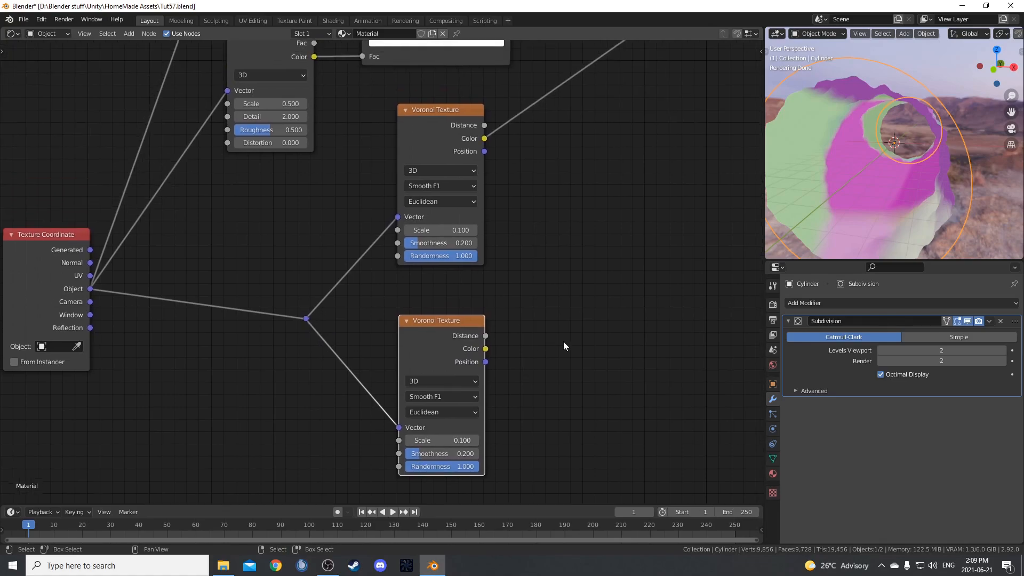
# Set the lower Voronoi Texture to Distance to Edge with scale 0.3 and preview its Distance output through the Viewer.
pyautogui.moveTo(443, 428); pyautogui.dragTo(506, 312, button='middle')
pyautogui.scroll(3, 484, 336)
pyautogui.click(504, 316)
pyautogui.click(501, 386)
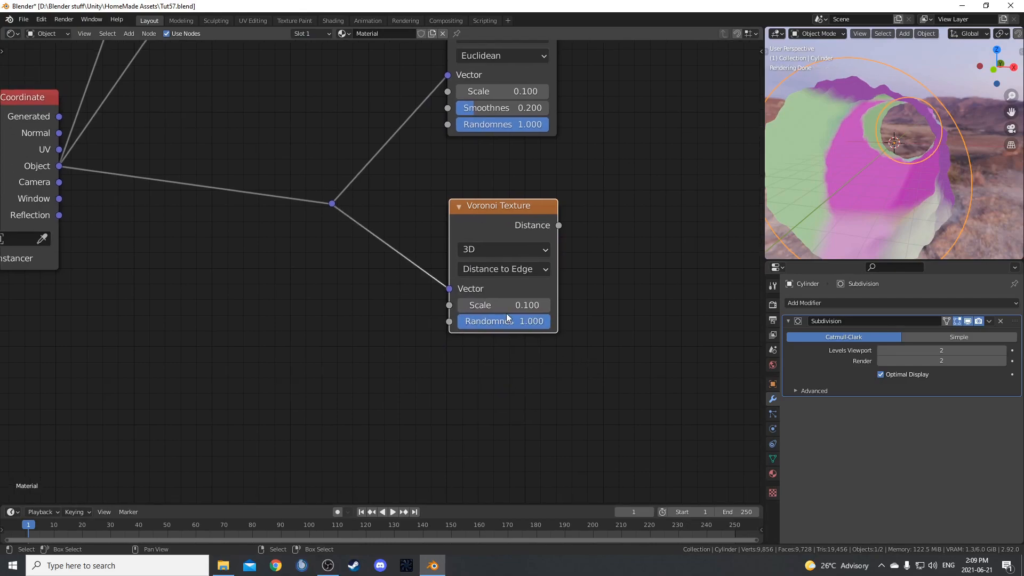
pyautogui.click(516, 310)
pyautogui.write('0.3')
pyautogui.press('Return')
pyautogui.keyDown('ctrl'); pyautogui.keyDown('shift'); pyautogui.click(391, 280); pyautogui.keyUp('shift'); pyautogui.keyUp('ctrl')
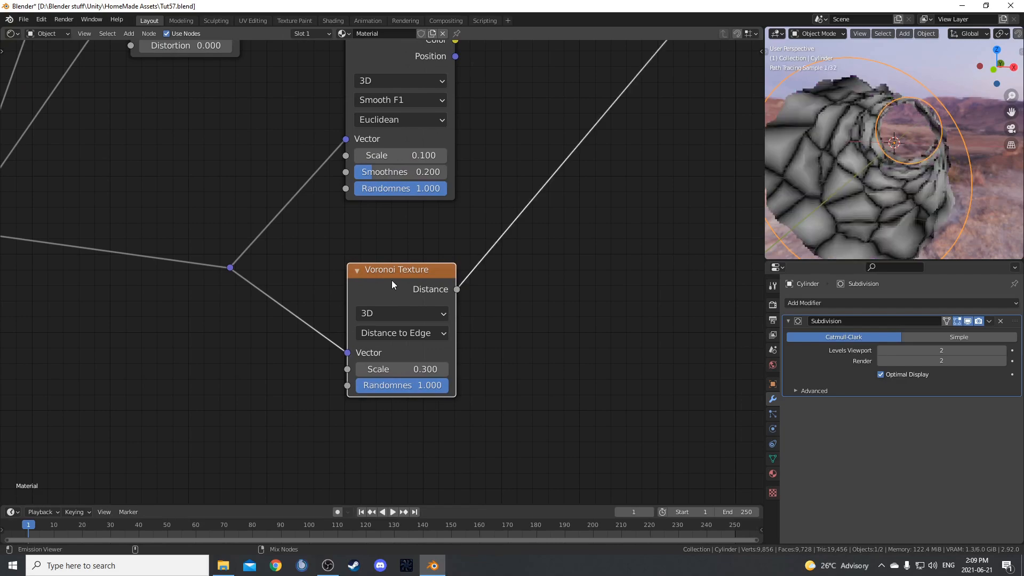
pyautogui.moveTo(873, 204); pyautogui.dragTo(907, 200, button='middle')
# Insert a Noise Texture node between the Texture Coordinate's Object output and the reroute point.
pyautogui.hotkey('shift', 'a')
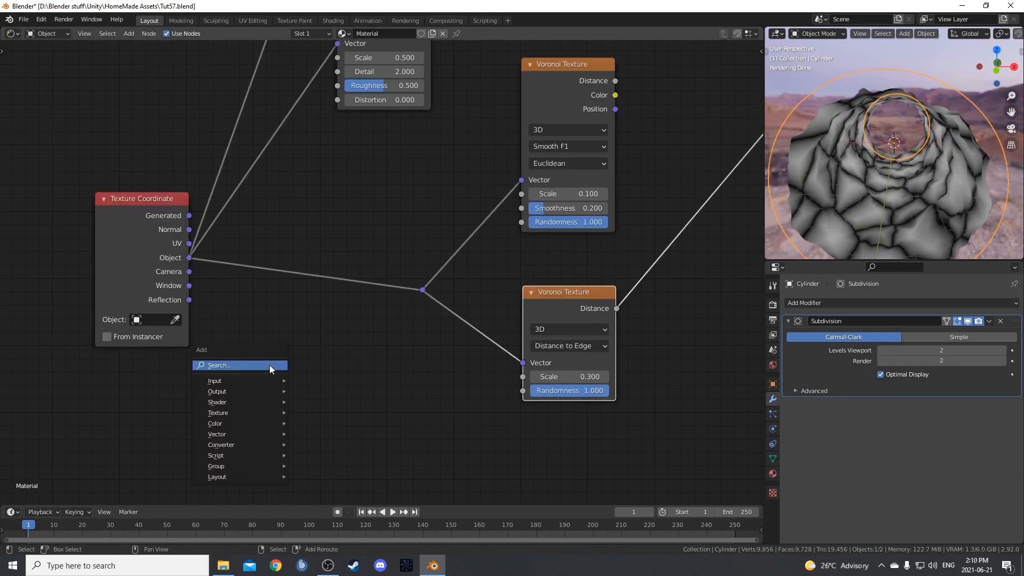
pyautogui.click(270, 365)
pyautogui.write('noise')
pyautogui.press('Return')
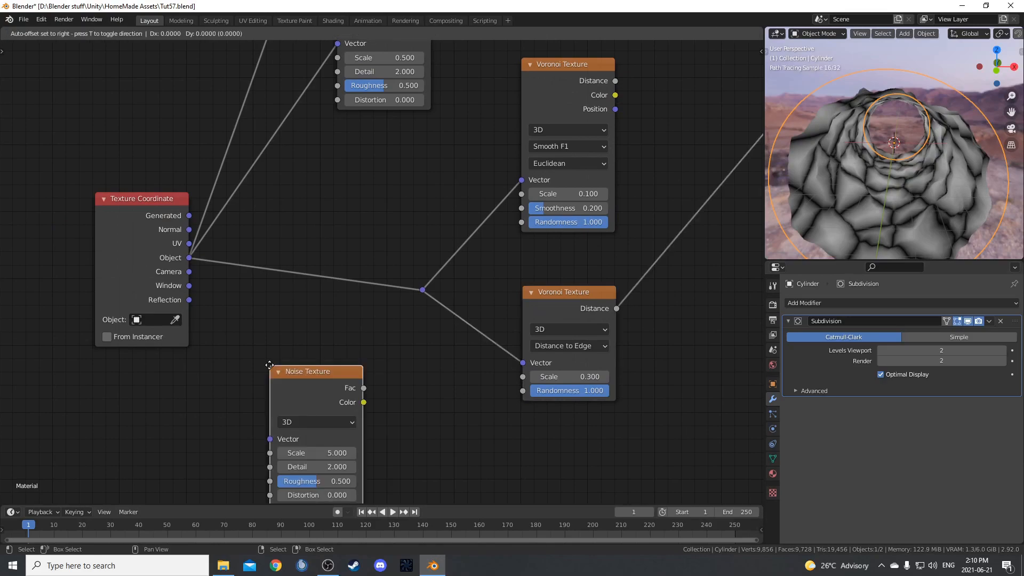
pyautogui.click(248, 290)
pyautogui.scroll(3, 378, 408)
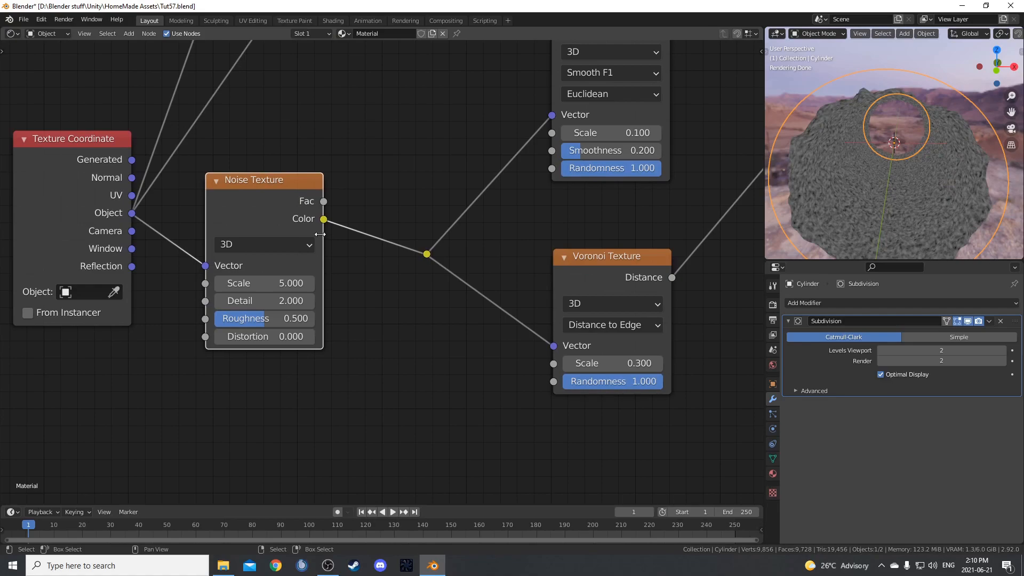
# Insert a Mix node after the new Noise Texture and connect the Texture Coordinate's Object output to its Color2.
pyautogui.hotkey('shift', 'a')
pyautogui.write('mix')
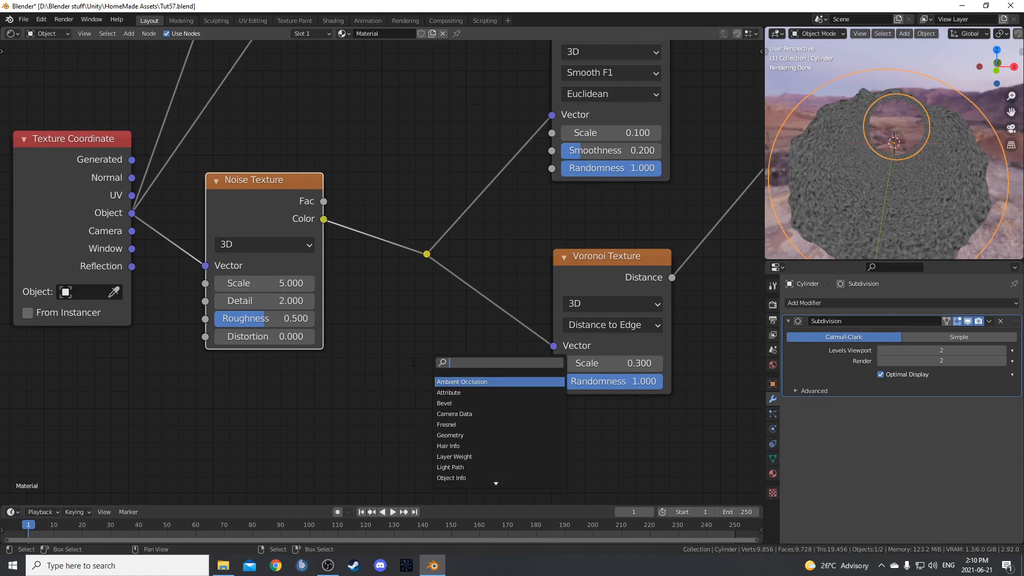
pyautogui.press('Return')
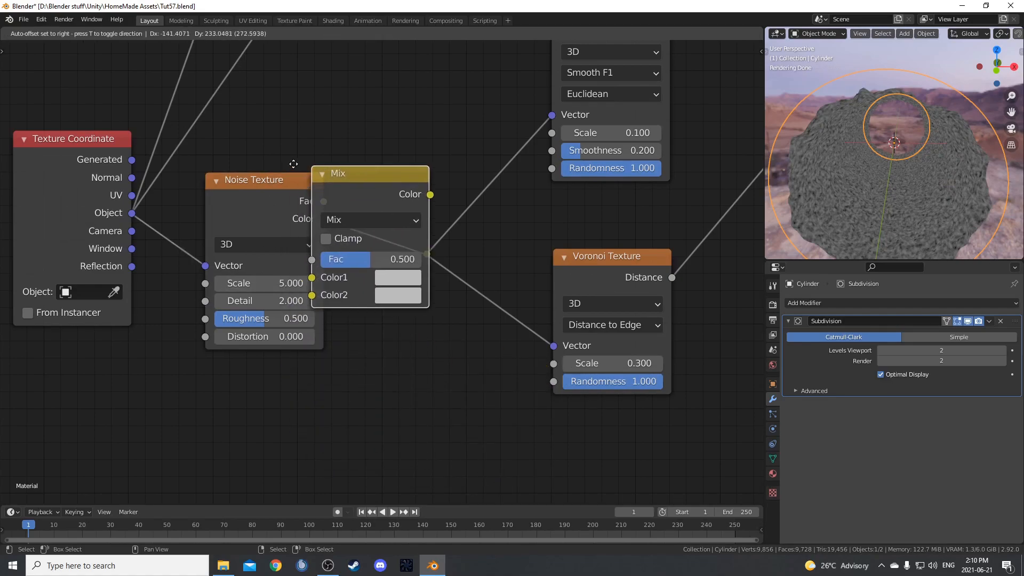
pyautogui.click(373, 160)
pyautogui.moveTo(132, 214); pyautogui.dragTo(396, 294)
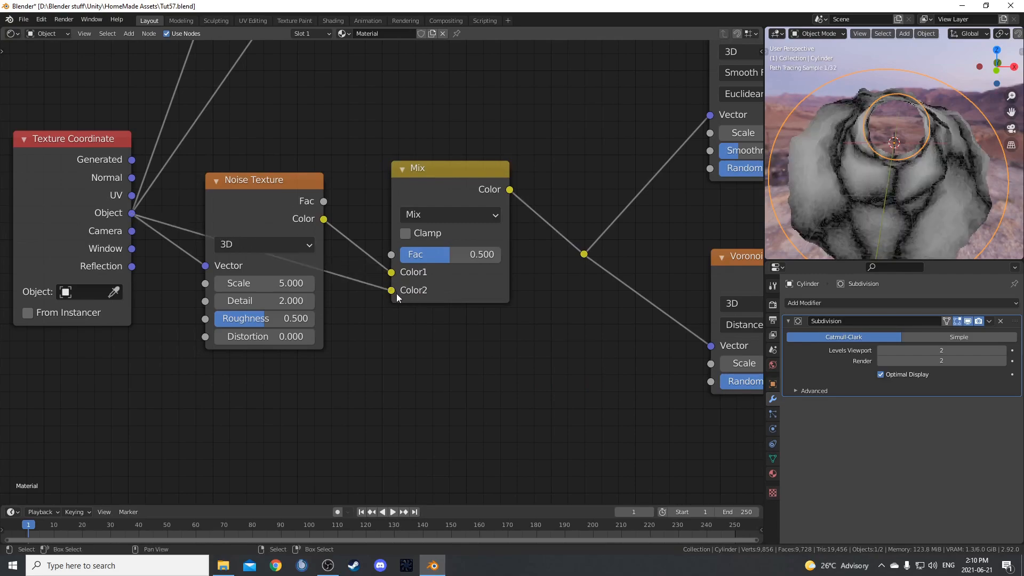
# Align the new Noise Texture and Mix nodes and set the noise scale to 2.
pyautogui.moveTo(432, 318); pyautogui.dragTo(422, 413, button='middle')
pyautogui.moveTo(269, 281); pyautogui.dragTo(268, 272)
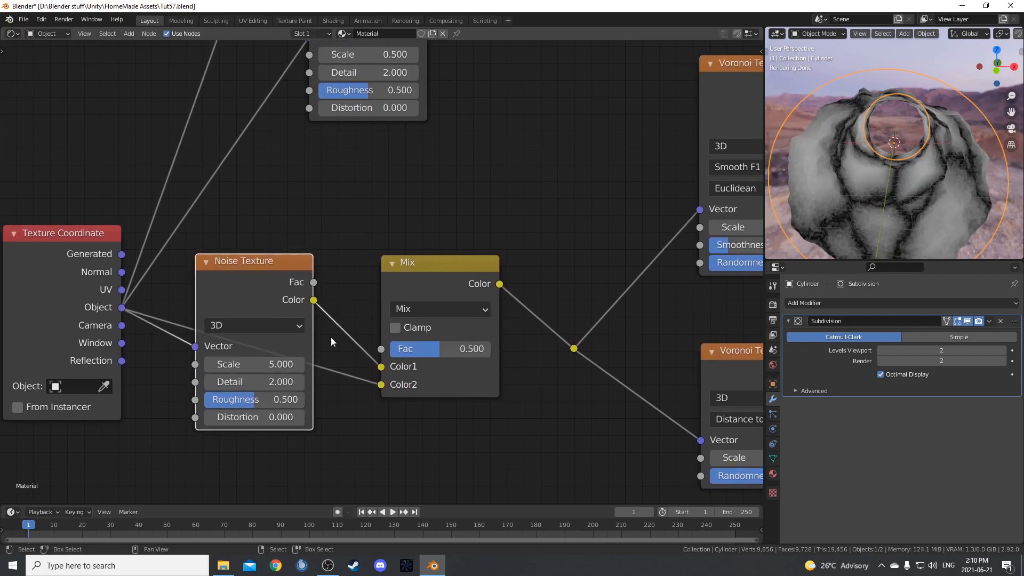
pyautogui.moveTo(322, 331); pyautogui.dragTo(360, 250, button='middle')
pyautogui.moveTo(503, 186)
pyautogui.mouseDown()
pyautogui.moveTo(510, 176)
pyautogui.moveTo(505, 183)
pyautogui.mouseUp()
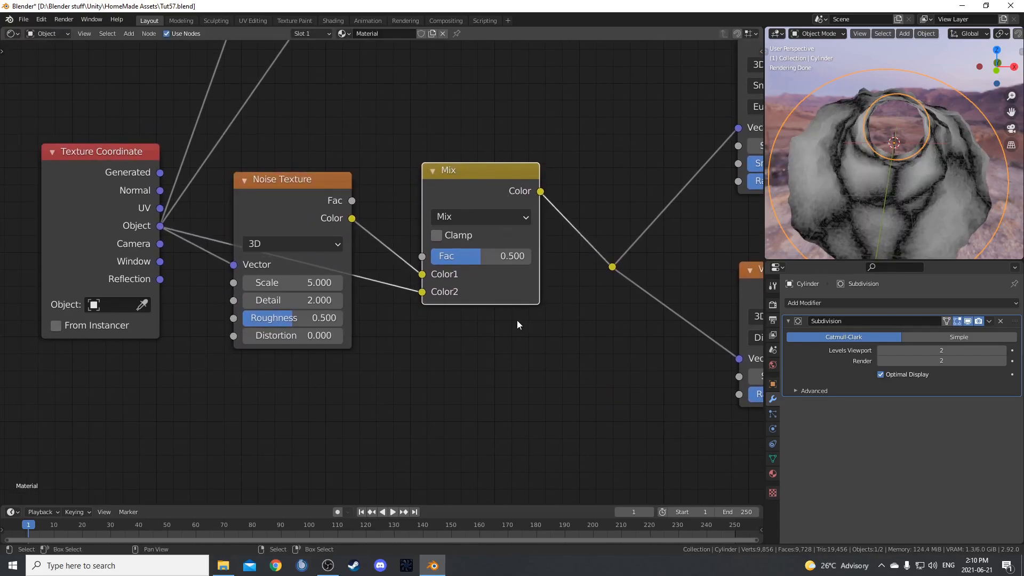
pyautogui.moveTo(517, 320); pyautogui.dragTo(511, 271, button='middle')
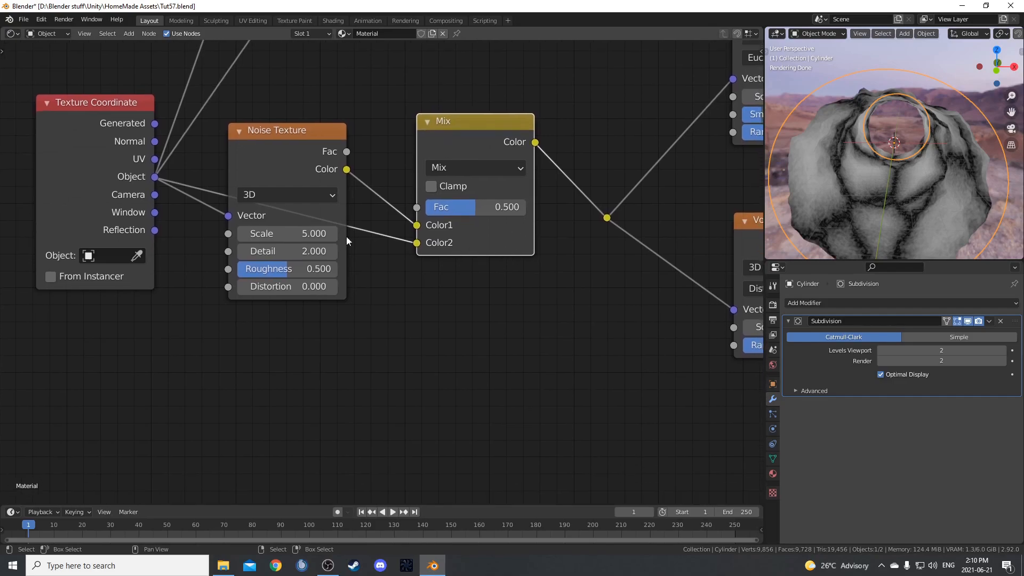
pyautogui.click(286, 234)
pyautogui.press('Return')
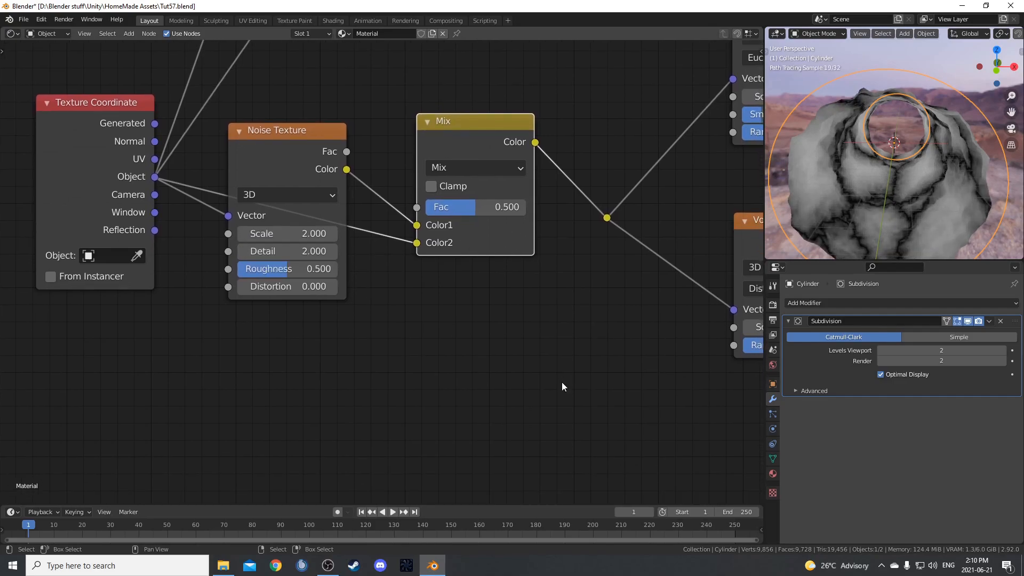
pyautogui.moveTo(329, 151); pyautogui.dragTo(324, 151)
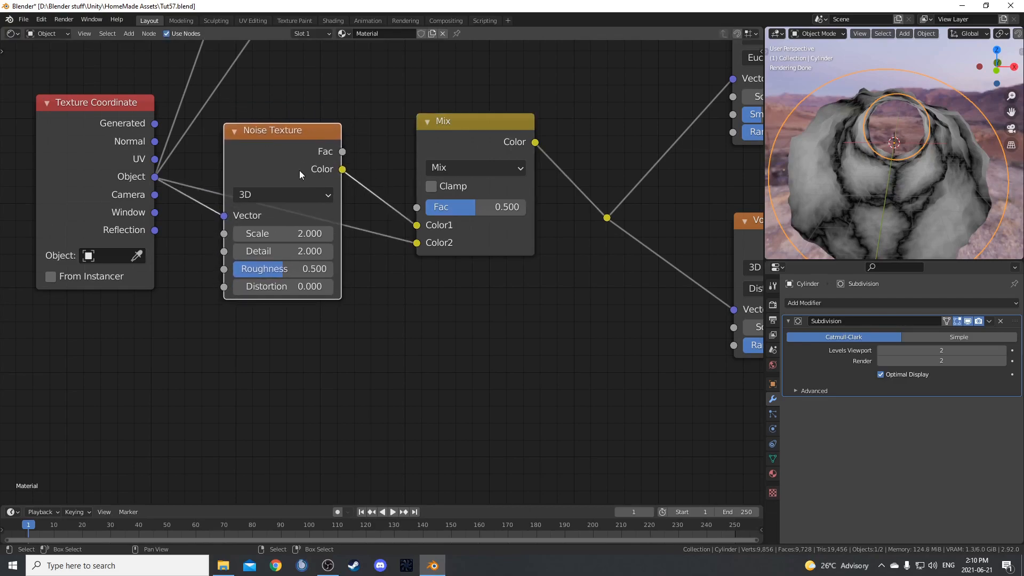
# Try several factor values up to 1.000 on the vector Mix node and settle on 0.6.
pyautogui.click(472, 210)
pyautogui.write('.')
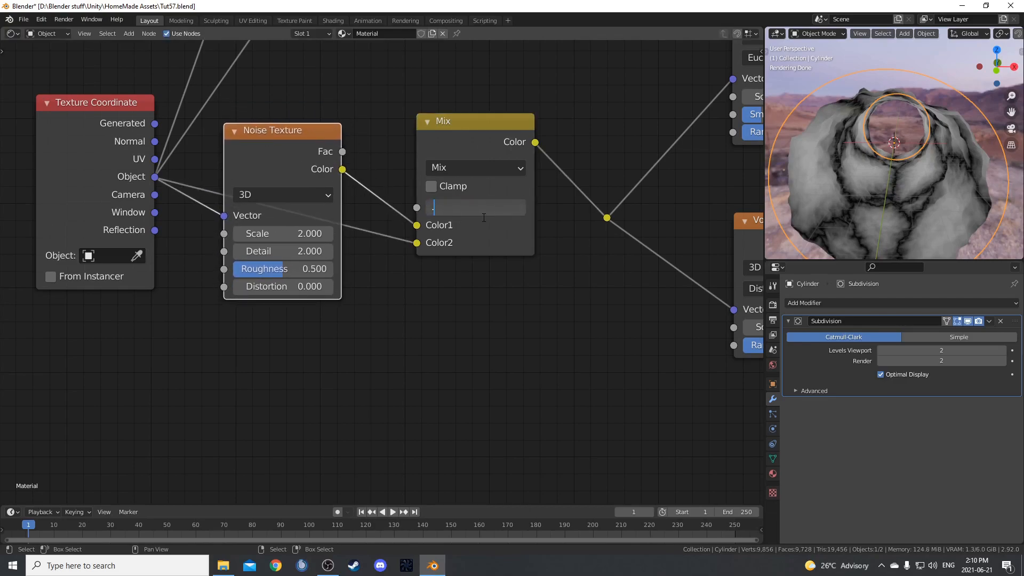
pyautogui.write('6')
pyautogui.press('Return')
pyautogui.moveTo(489, 212); pyautogui.dragTo(667, 210)
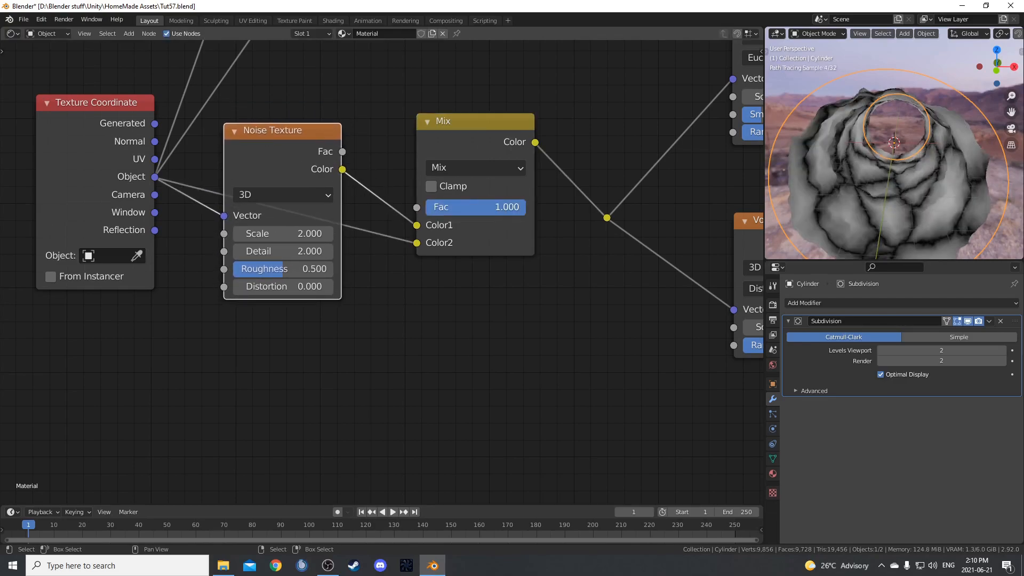
pyautogui.moveTo(278, 140)
pyautogui.mouseDown()
pyautogui.moveTo(282, 153)
pyautogui.moveTo(286, 144)
pyautogui.mouseUp()
pyautogui.moveTo(521, 207); pyautogui.dragTo(499, 207)
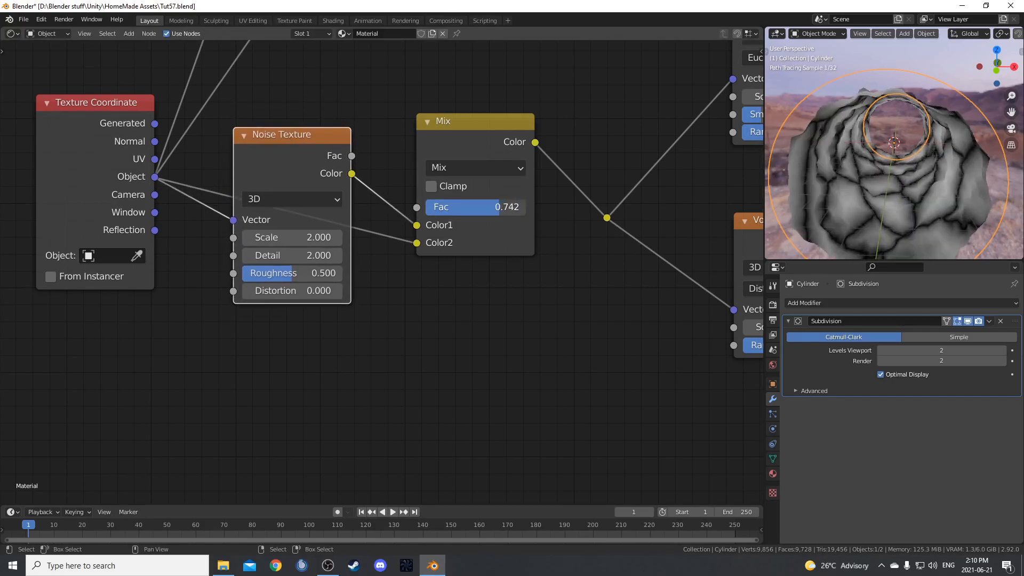
pyautogui.click(511, 205)
pyautogui.write('.6')
pyautogui.press('Return')
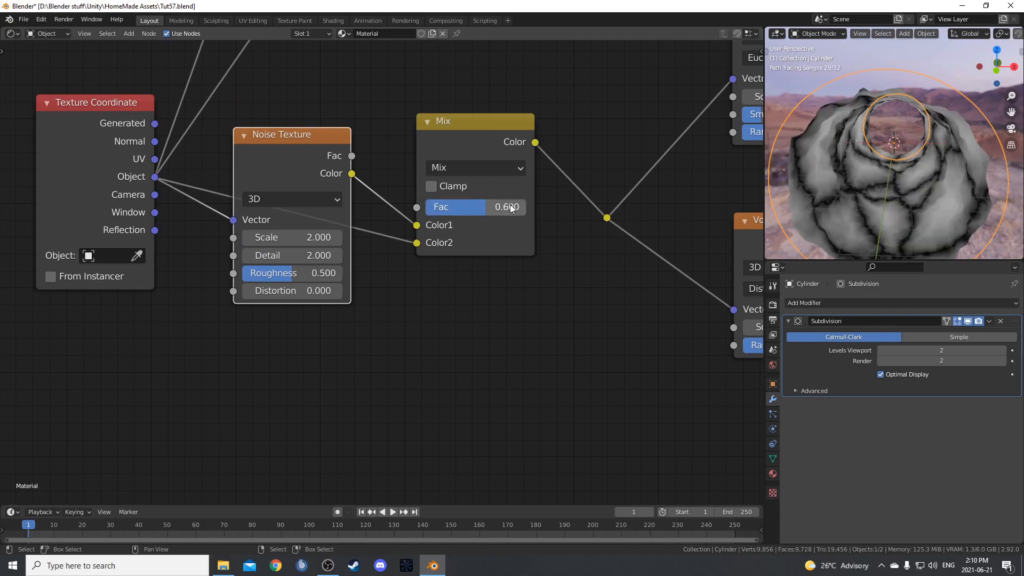
# Insert a ColorRamp node between the lower Voronoi Texture's Distance output and the Viewer.
pyautogui.scroll(-3, 518, 279)
pyautogui.moveTo(548, 293); pyautogui.dragTo(503, 296, button='middle')
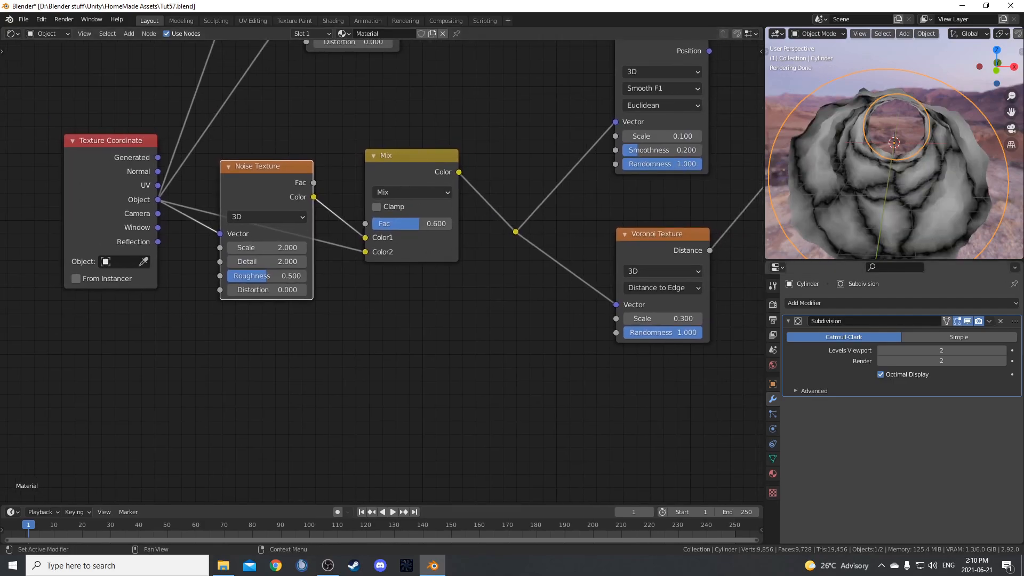
pyautogui.scroll(5, 970, 153)
pyautogui.moveTo(962, 137); pyautogui.dragTo(888, 168, button='middle')
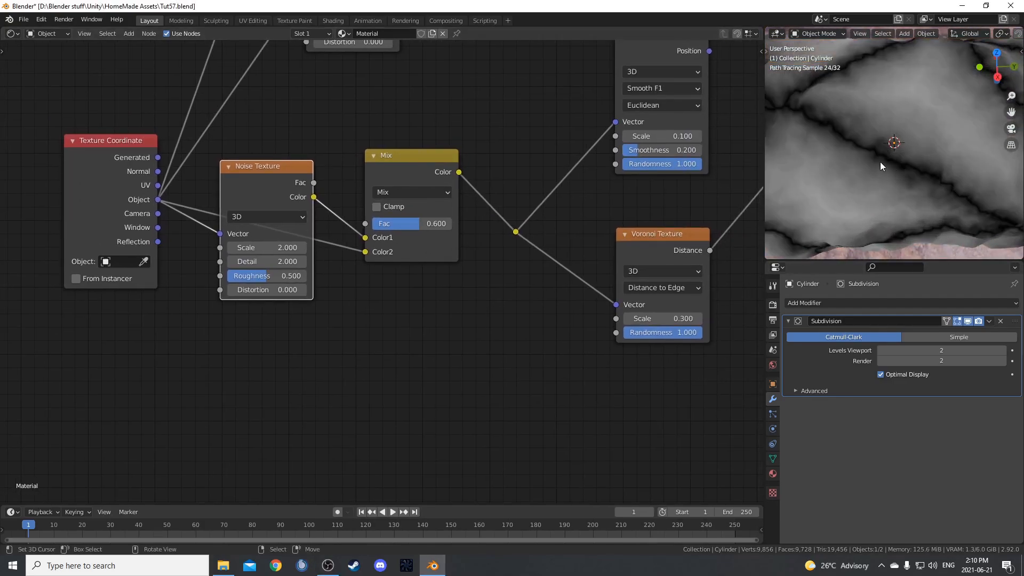
pyautogui.scroll(-8, 931, 168)
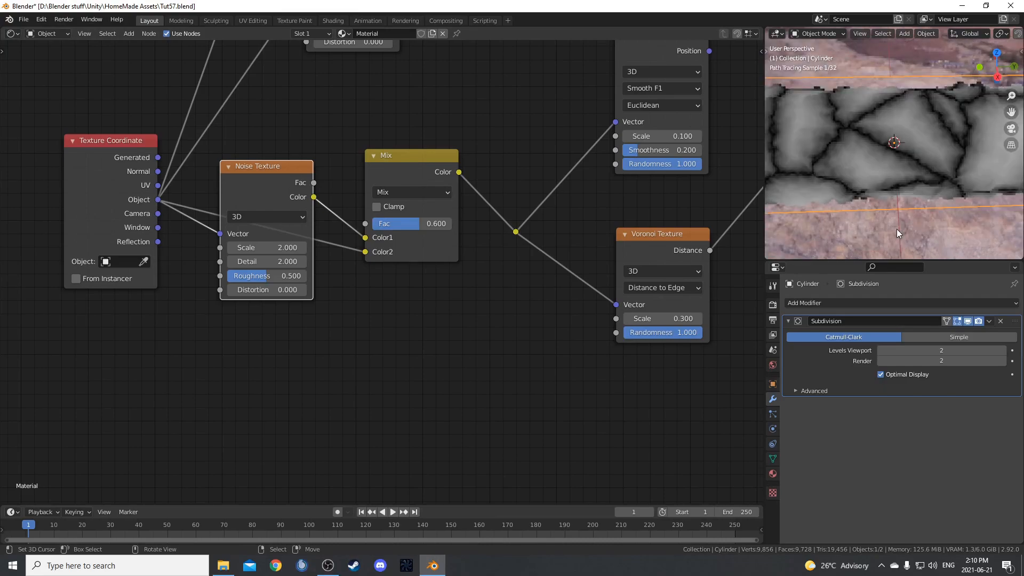
pyautogui.moveTo(942, 188); pyautogui.dragTo(992, 181, button='middle')
pyautogui.moveTo(661, 278); pyautogui.dragTo(399, 300, button='middle')
pyautogui.scroll(-3, 628, 308)
pyautogui.hotkey('shift', 'a')
pyautogui.write('color ramp')
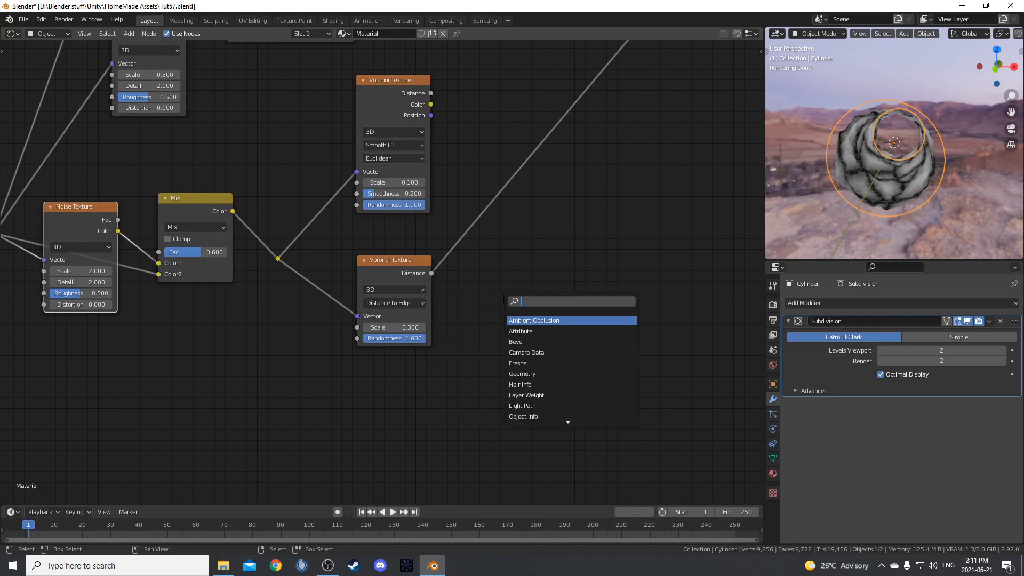
pyautogui.press('Return')
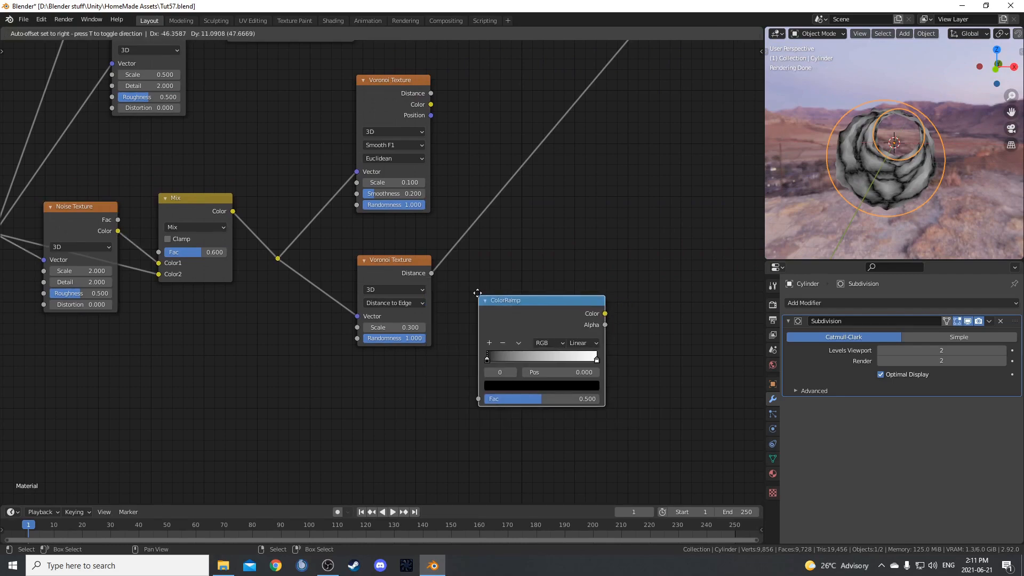
pyautogui.click(541, 174)
pyautogui.moveTo(541, 174); pyautogui.dragTo(549, 288)
# Set the brightness value of the lower ColorRamp's white stop to 0.6.
pyautogui.scroll(3, 455, 288)
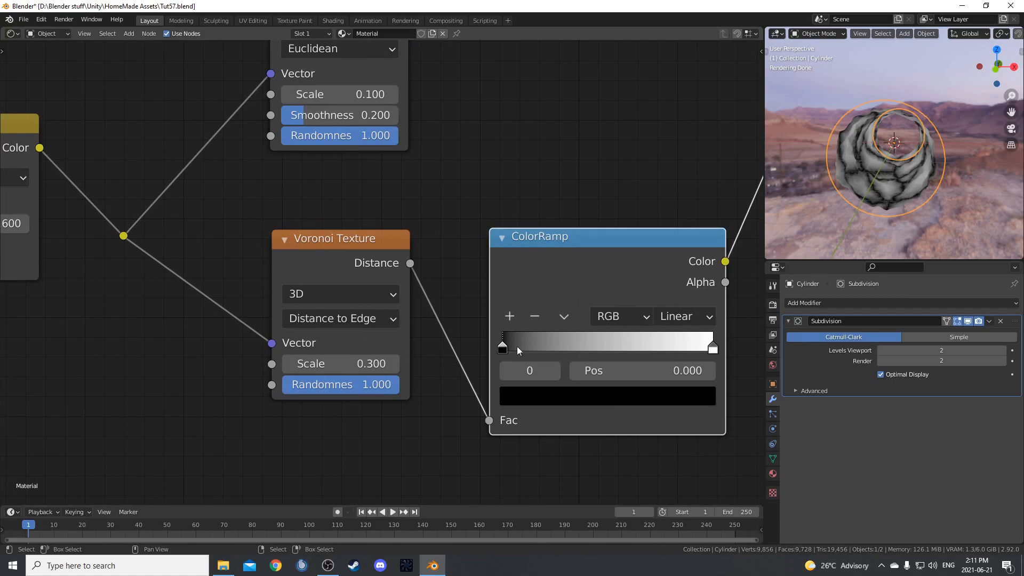
pyautogui.moveTo(542, 386); pyautogui.dragTo(465, 359, button='middle')
pyautogui.moveTo(601, 327); pyautogui.dragTo(618, 330, button='middle')
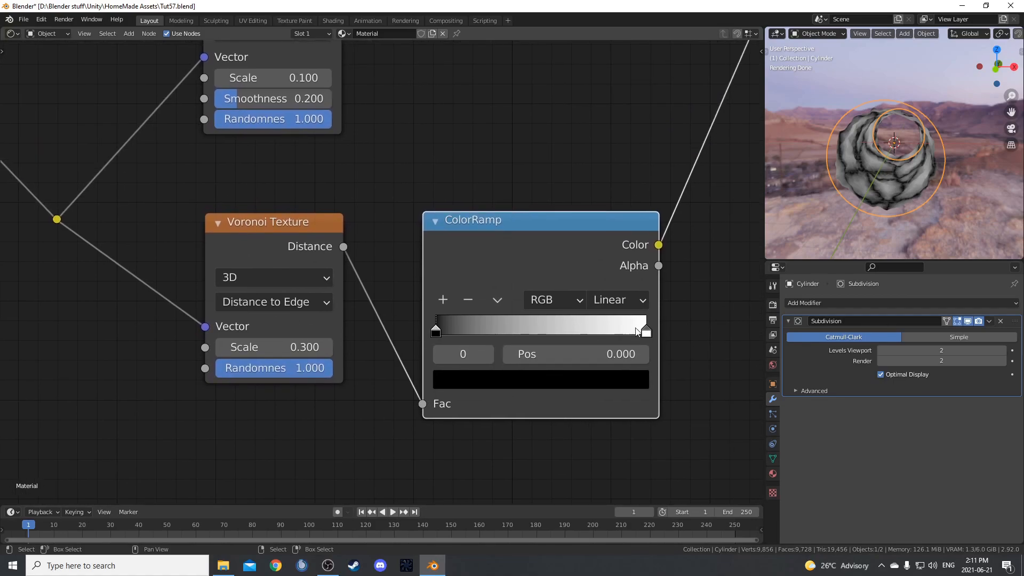
pyautogui.click(651, 332)
pyautogui.click(619, 374)
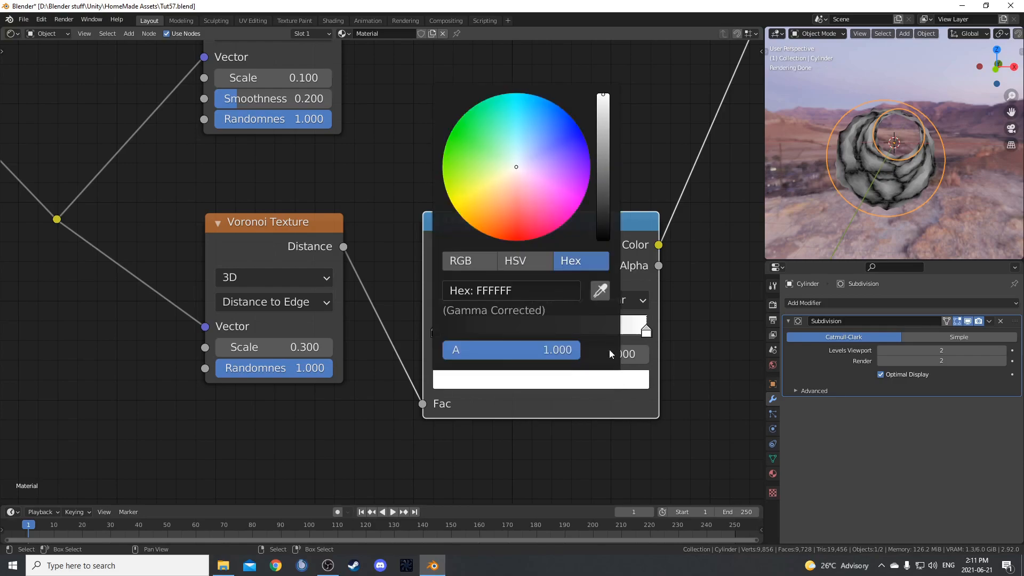
pyautogui.click(525, 264)
pyautogui.click(525, 338)
pyautogui.write('0.6')
pyautogui.press('Return')
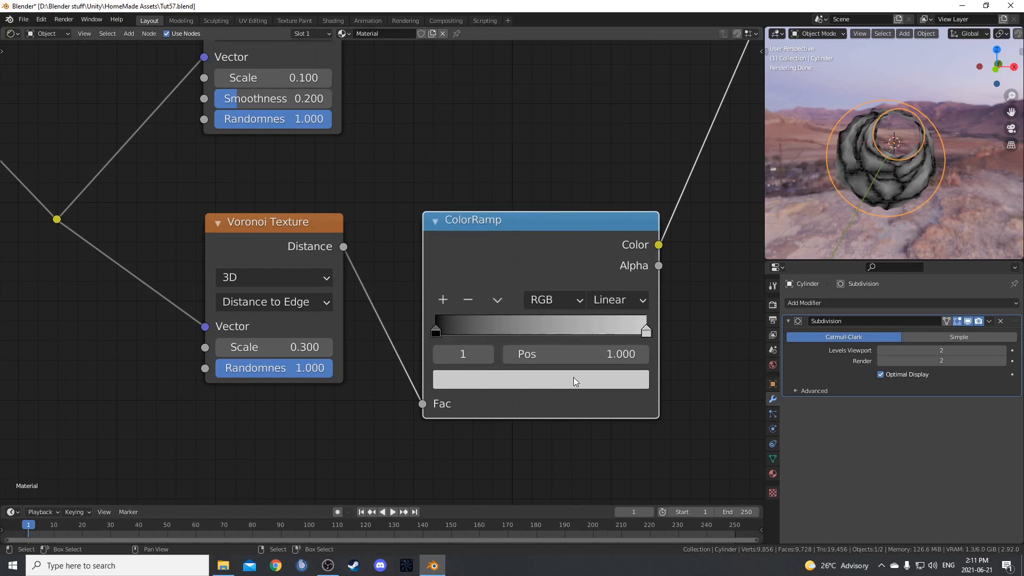
# Set the position of the lower ColorRamp's light stop to 0.035 and check the cracks on the cylinder.
pyautogui.click(619, 357)
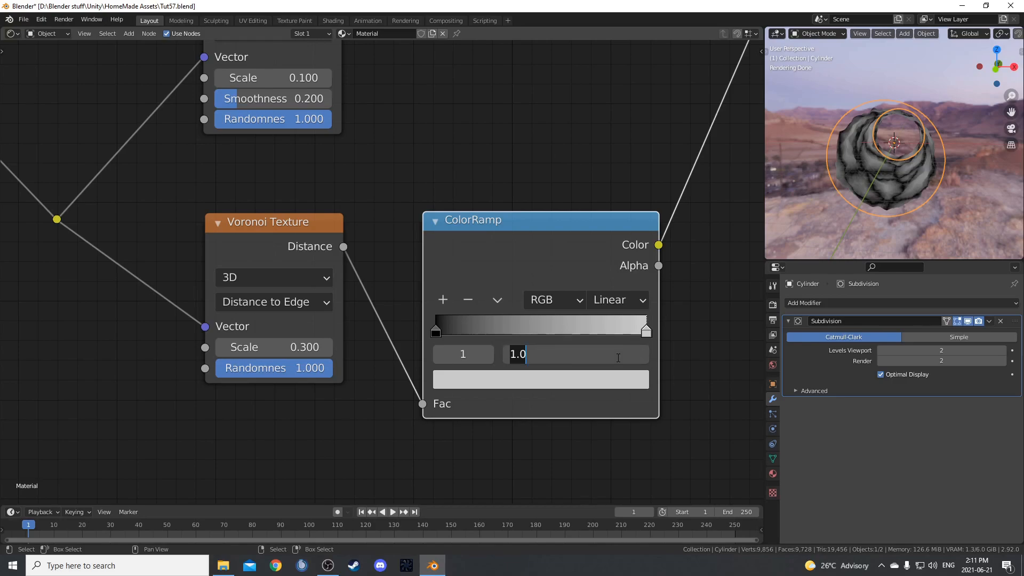
pyautogui.write('.035')
pyautogui.press('Return')
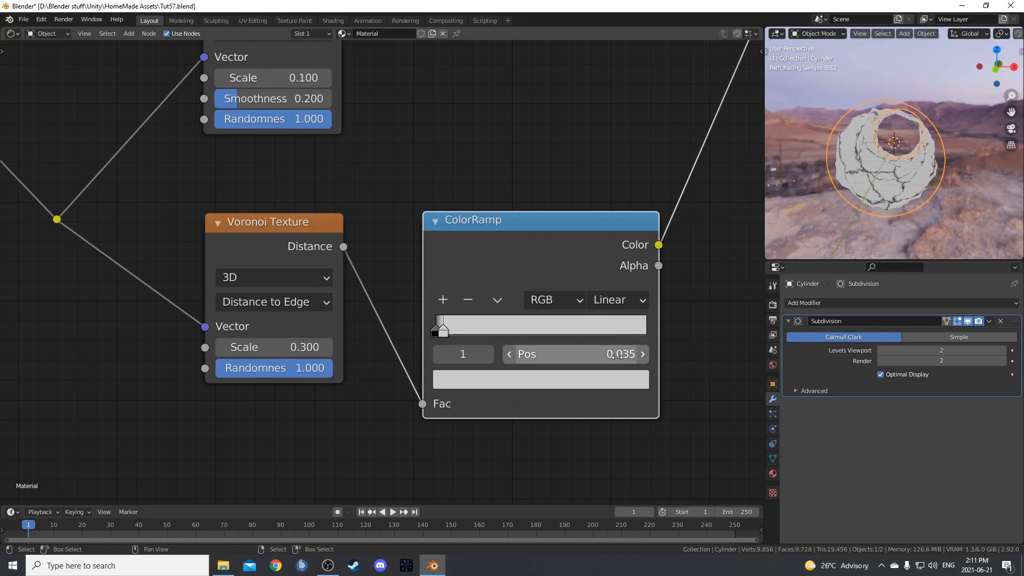
pyautogui.scroll(8, 928, 176)
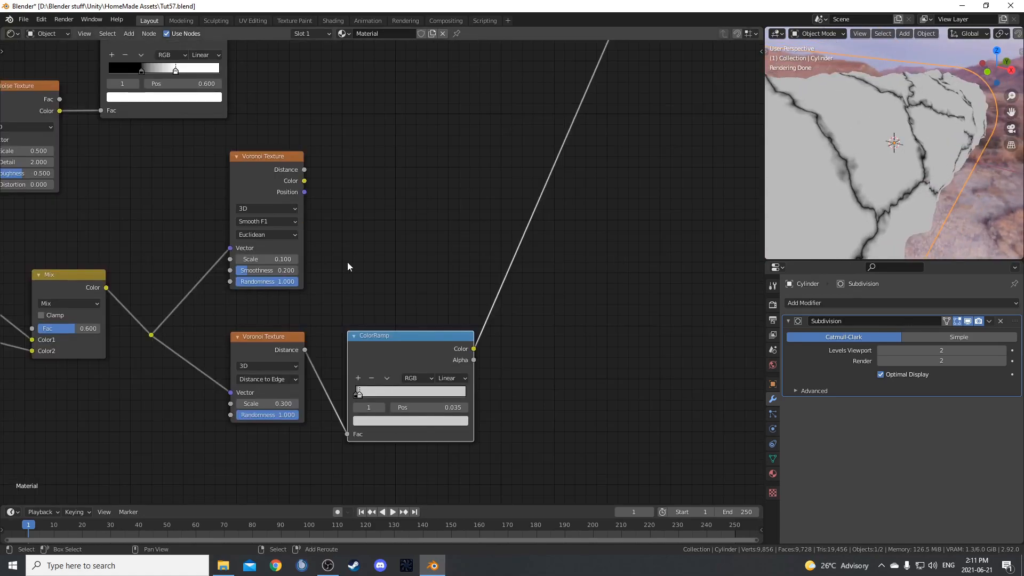
# Insert a Math node between the lower ColorRamp's Color output and the Viewer.
pyautogui.hotkey('shift', 'a')
pyautogui.click(347, 261)
pyautogui.write('math')
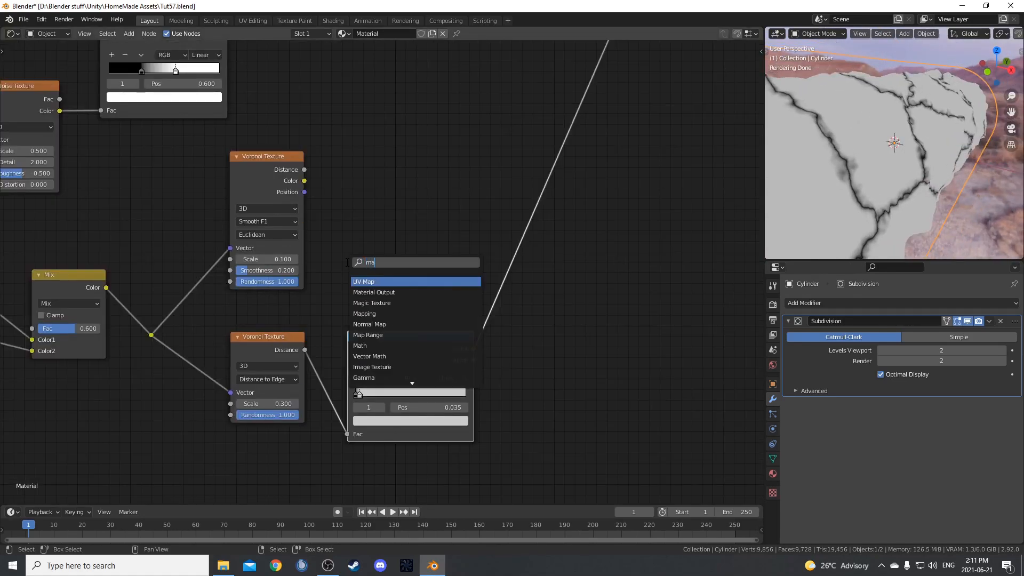
pyautogui.press('Return')
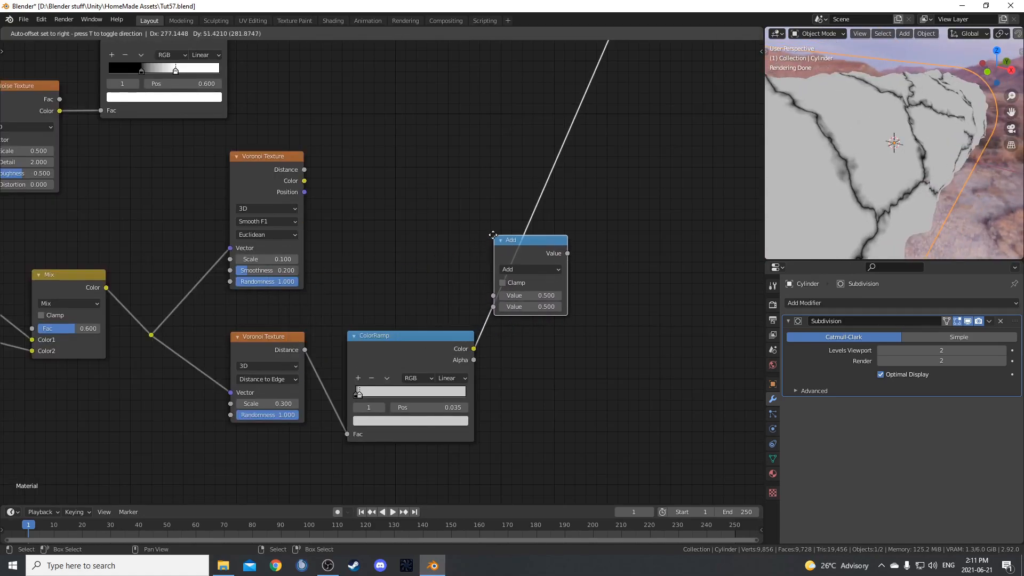
pyautogui.click(552, 239)
pyautogui.moveTo(552, 239); pyautogui.dragTo(560, 253)
# Duplicate the Math node, feed it the upper Voronoi Texture's Color, and set both Math nodes to Multiply.
pyautogui.hotkey('shift', 'd')
pyautogui.click(397, 133)
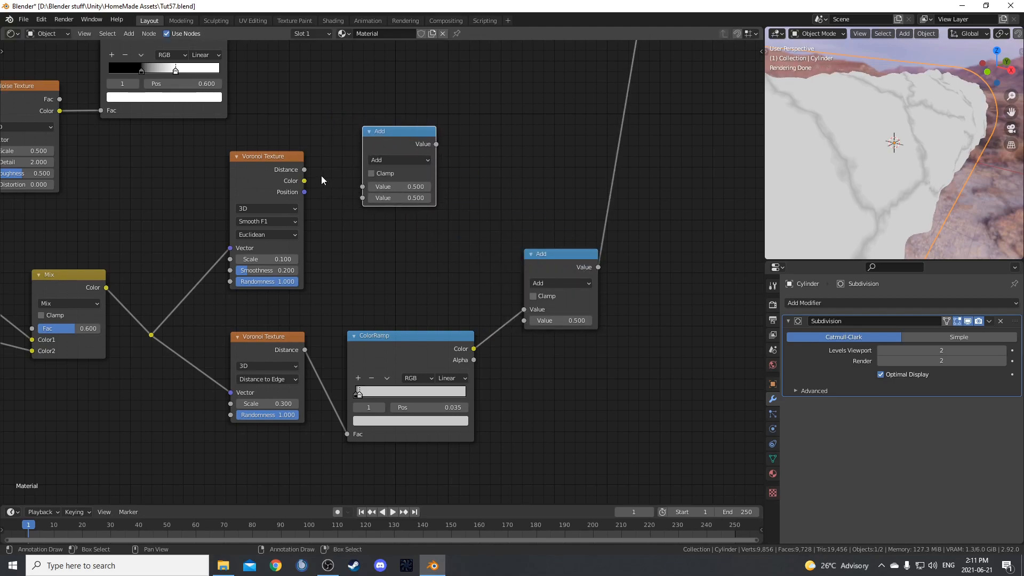
pyautogui.moveTo(302, 183); pyautogui.dragTo(366, 187)
pyautogui.click(405, 159)
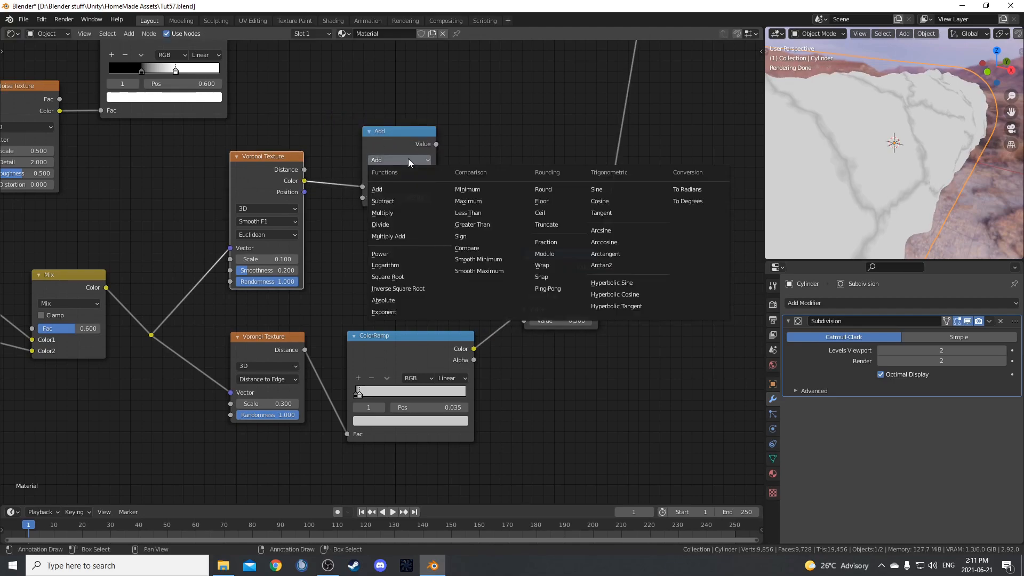
pyautogui.click(402, 211)
pyautogui.click(575, 284)
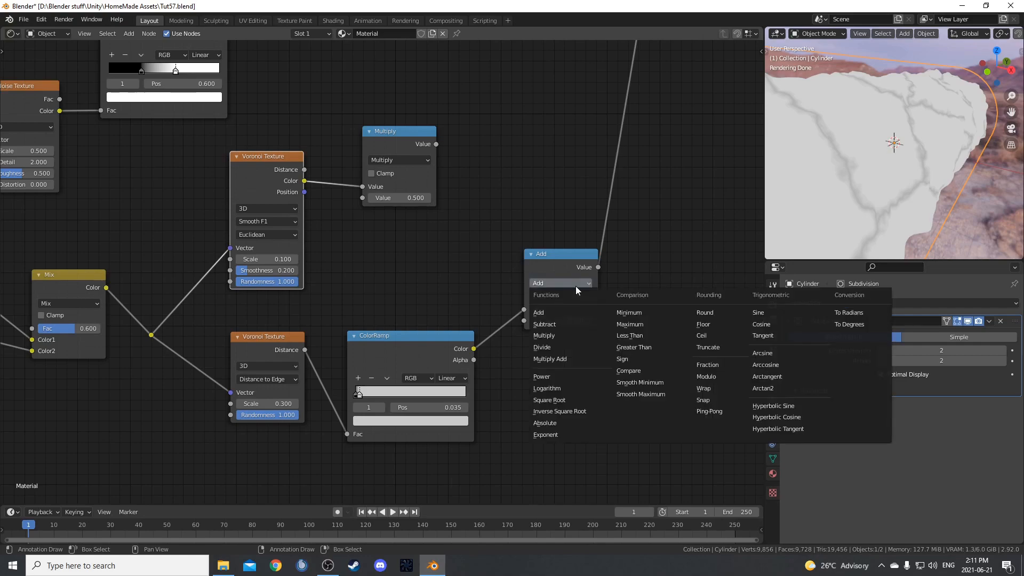
pyautogui.click(571, 337)
# Move the Displacement, Viewer and Material Output nodes away from the Mix node to make room between them.
pyautogui.moveTo(395, 302); pyautogui.dragTo(400, 332, button='middle')
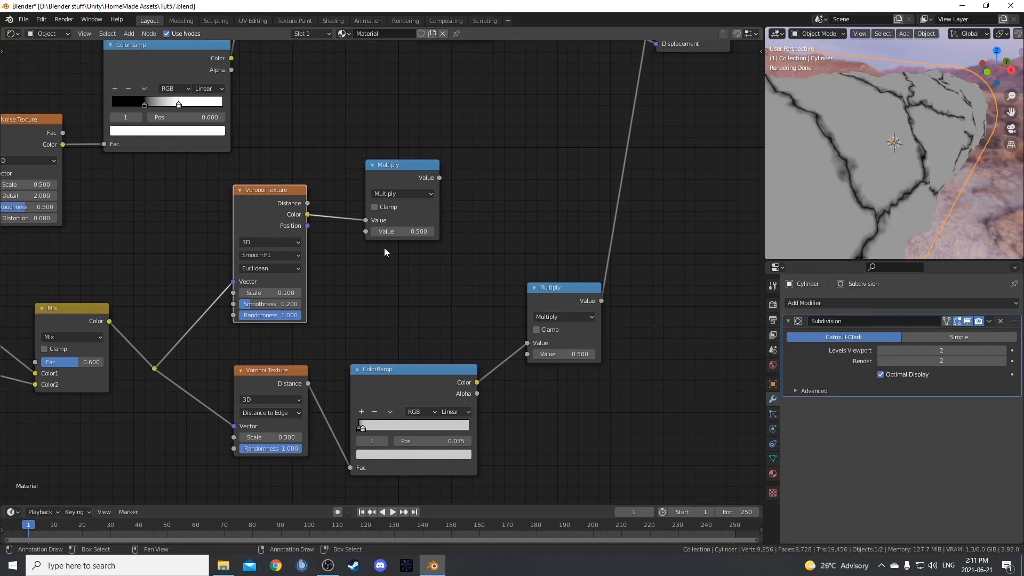
pyautogui.scroll(1, 495, 300)
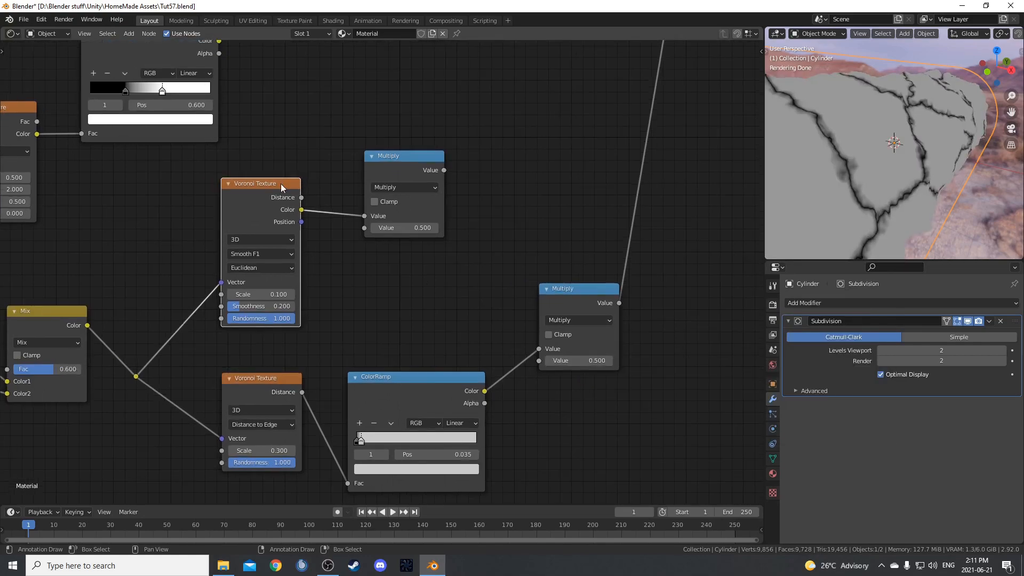
pyautogui.scroll(-2, 447, 245)
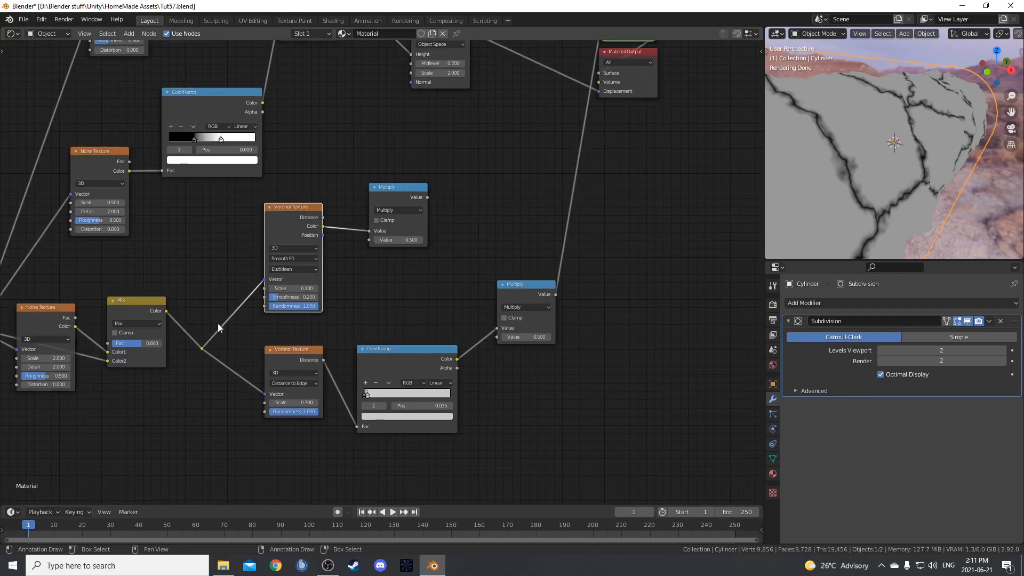
pyautogui.scroll(-1, 328, 363)
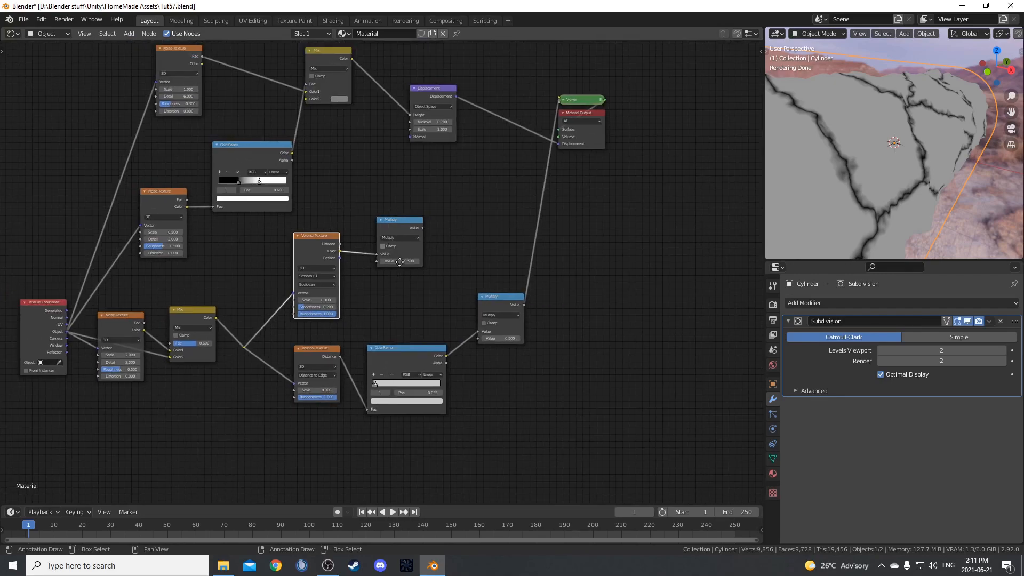
pyautogui.moveTo(154, 90); pyautogui.dragTo(194, 176, button='middle')
pyautogui.scroll(1, 389, 244)
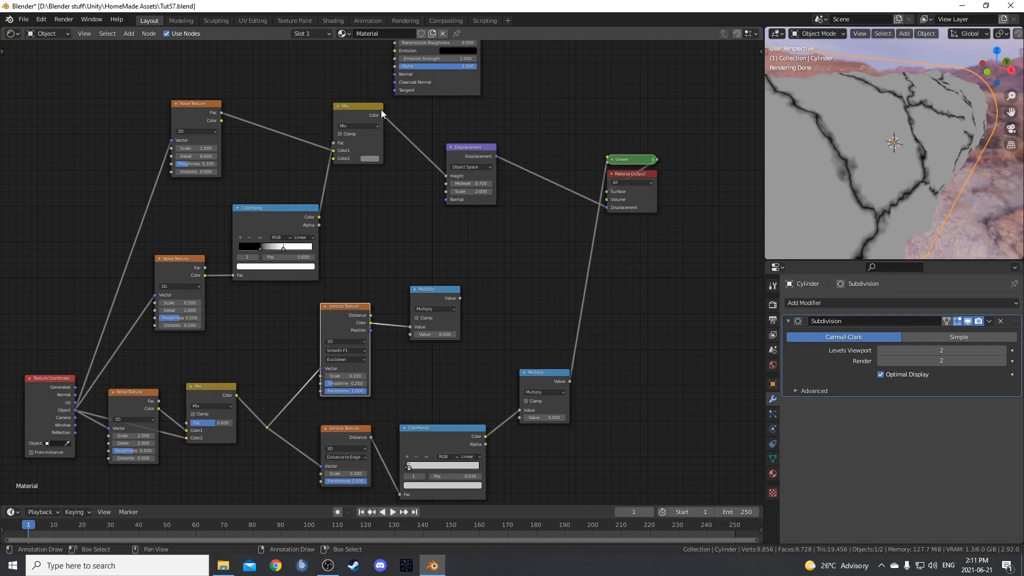
pyautogui.moveTo(455, 236); pyautogui.dragTo(435, 191, button='middle')
pyautogui.scroll(4, 453, 247)
pyautogui.moveTo(506, 146); pyautogui.dragTo(528, 246, button='middle')
pyautogui.scroll(-1, 527, 250)
pyautogui.moveTo(434, 159); pyautogui.dragTo(701, 286)
pyautogui.moveTo(448, 254); pyautogui.dragTo(585, 285)
pyautogui.scroll(2, 554, 342)
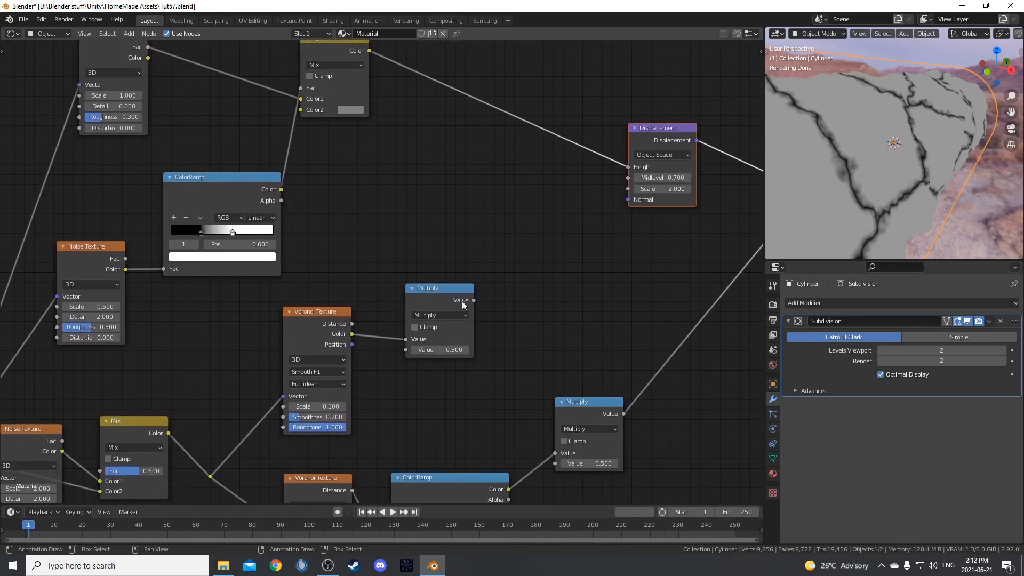
# Preview the upper Voronoi Texture's Color and then its Multiply node on the cylinder through the Viewer.
pyautogui.moveTo(462, 301); pyautogui.dragTo(456, 287)
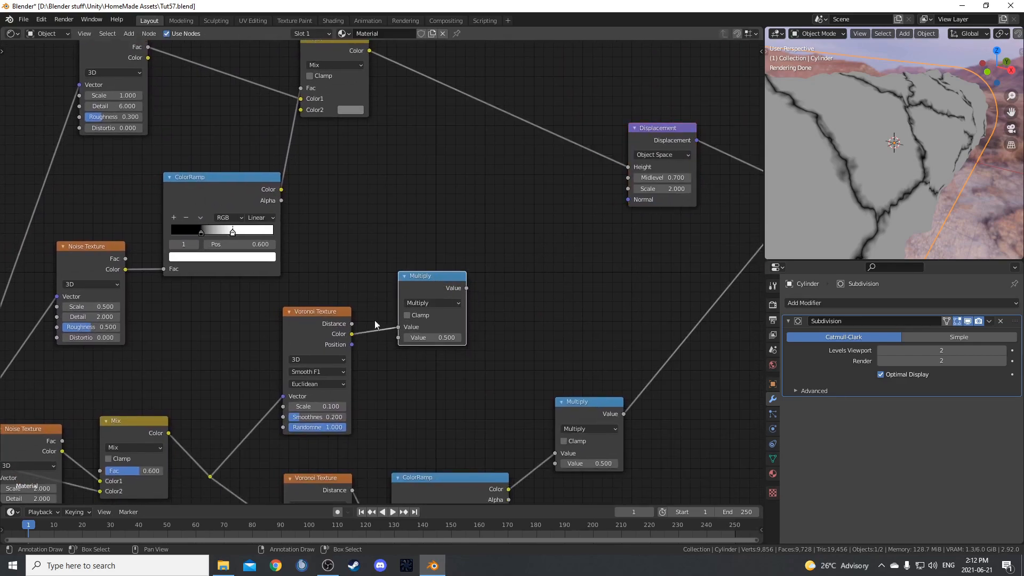
pyautogui.keyDown('ctrl'); pyautogui.keyDown('shift'); pyautogui.click(321, 323); pyautogui.keyUp('shift'); pyautogui.keyUp('ctrl')
pyautogui.keyDown('ctrl'); pyautogui.keyDown('shift'); pyautogui.click(322, 323); pyautogui.keyUp('shift'); pyautogui.keyUp('ctrl')
pyautogui.moveTo(934, 172); pyautogui.dragTo(928, 133, button='middle')
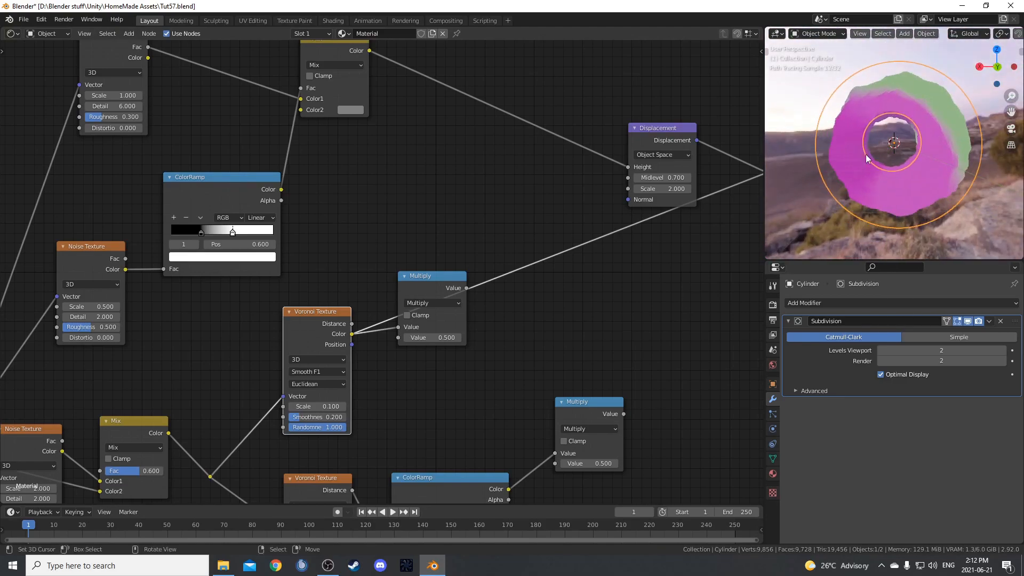
pyautogui.scroll(-1, 390, 278)
pyautogui.keyDown('ctrl'); pyautogui.keyDown('shift'); pyautogui.click(433, 286); pyautogui.keyUp('shift'); pyautogui.keyUp('ctrl')
pyautogui.moveTo(917, 173); pyautogui.dragTo(837, 184, button='middle')
# Insert a copy of the Multiply node before the Displacement, set it to Add, and connect the upper Multiply's output to its second Value.
pyautogui.moveTo(407, 324); pyautogui.dragTo(318, 348, button='middle')
pyautogui.hotkey('shift', 'd')
pyautogui.click(443, 120)
pyautogui.click(462, 143)
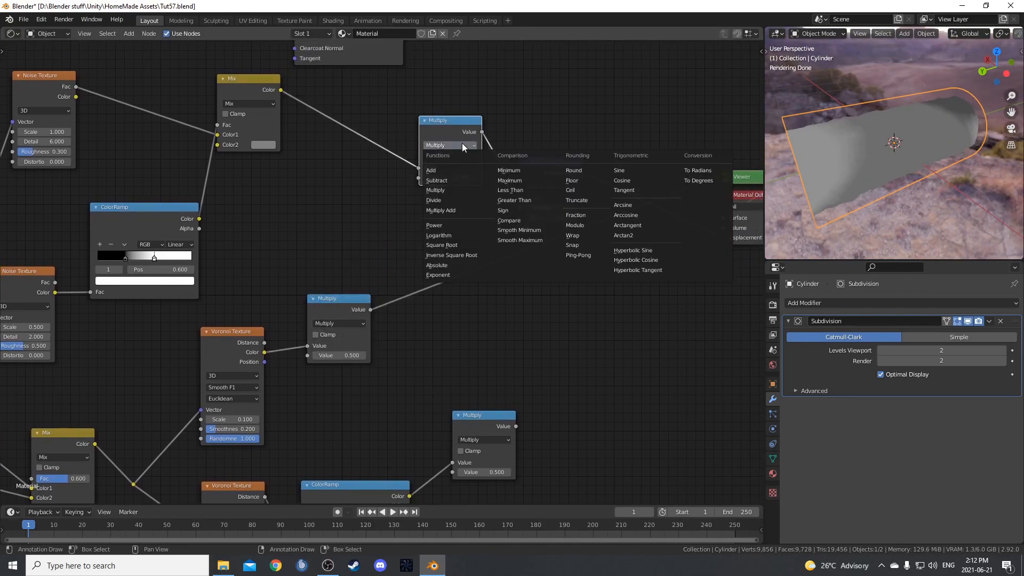
pyautogui.click(431, 170)
pyautogui.moveTo(367, 312); pyautogui.dragTo(419, 178)
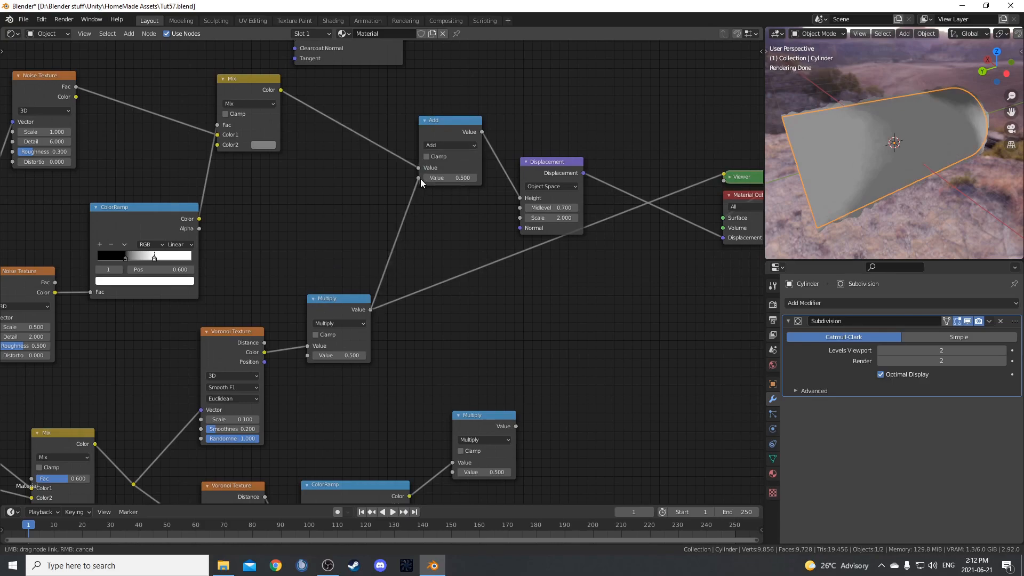
# Shift the Displacement, Viewer and Material Output nodes farther from the Add node.
pyautogui.press('Home')
pyautogui.moveTo(471, 127); pyautogui.dragTo(649, 312)
pyautogui.press('g')
pyautogui.click(760, 325)
# Insert a duplicate Add node before the Displacement and connect the lower Multiply node's output to its second Value.
pyautogui.click(419, 175)
pyautogui.hotkey('shift', 'd')
pyautogui.click(519, 204)
pyautogui.scroll(3, 483, 334)
pyautogui.moveTo(480, 335); pyautogui.dragTo(481, 291, button='middle')
pyautogui.moveTo(473, 343); pyautogui.dragTo(520, 167)
pyautogui.scroll(2, 440, 305)
pyautogui.moveTo(439, 305); pyautogui.dragTo(530, 228, button='middle')
# Set the upper Multiply node's value to 0.4 and change the lower Multiply node's value.
pyautogui.click(401, 209)
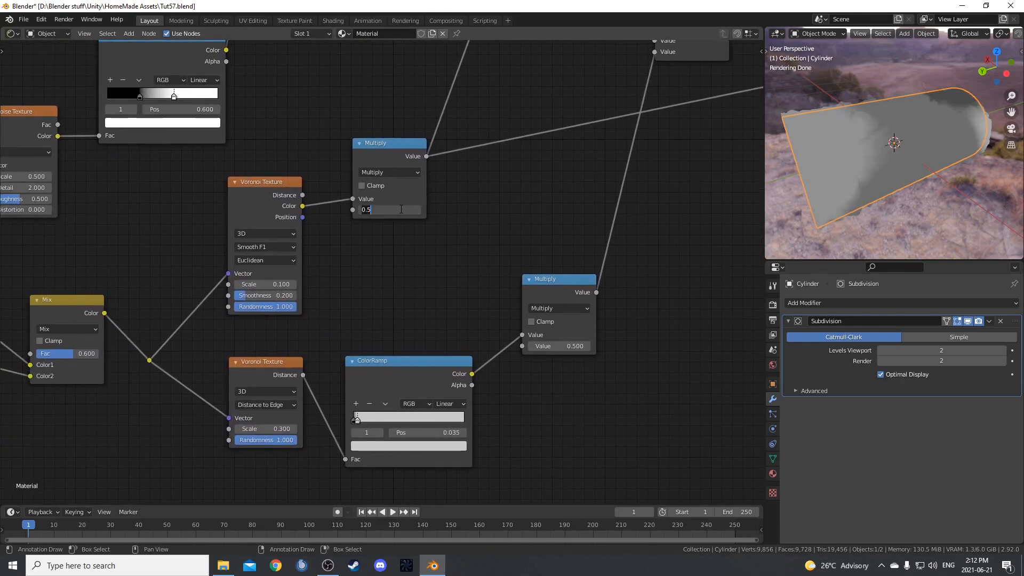
pyautogui.write('.4')
pyautogui.press('Return')
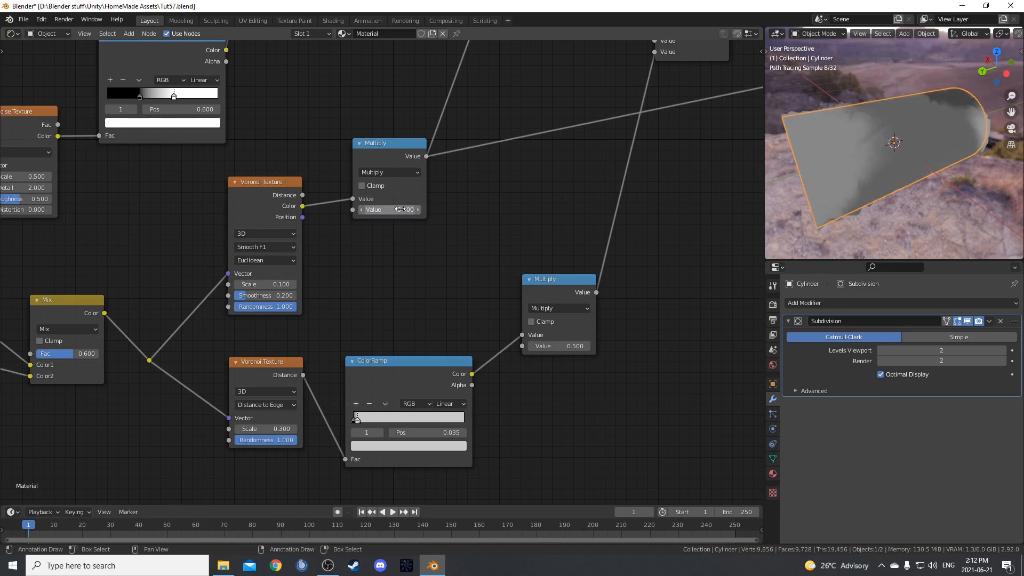
pyautogui.click(562, 346)
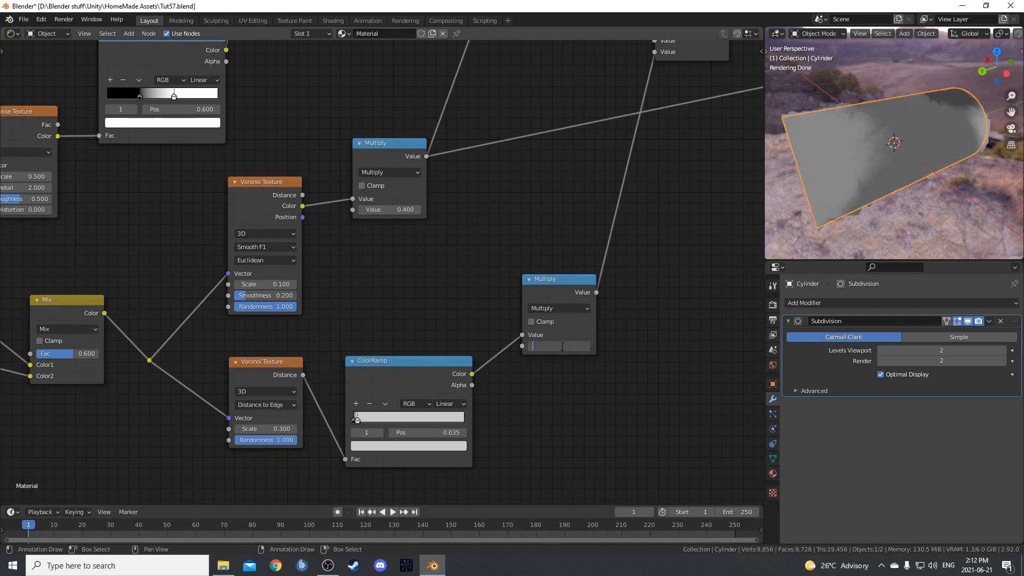
pyautogui.press('Return')
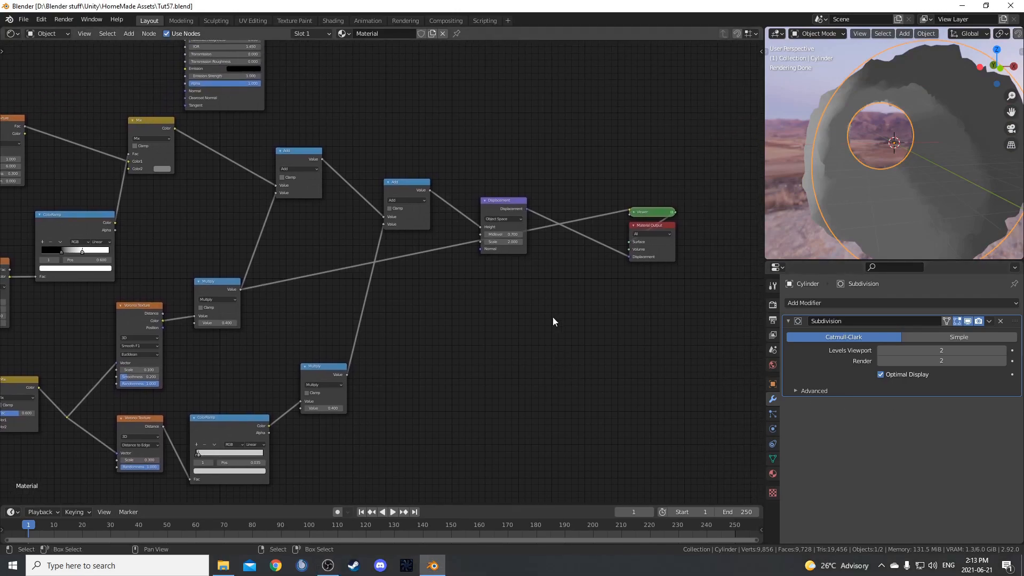
# Preview the Displacement output on the cylinder through the Viewer, and switch the viewport to Solid shading.
pyautogui.keyDown('ctrl'); pyautogui.keyDown('shift'); pyautogui.click(508, 210); pyautogui.keyUp('shift'); pyautogui.keyUp('ctrl')
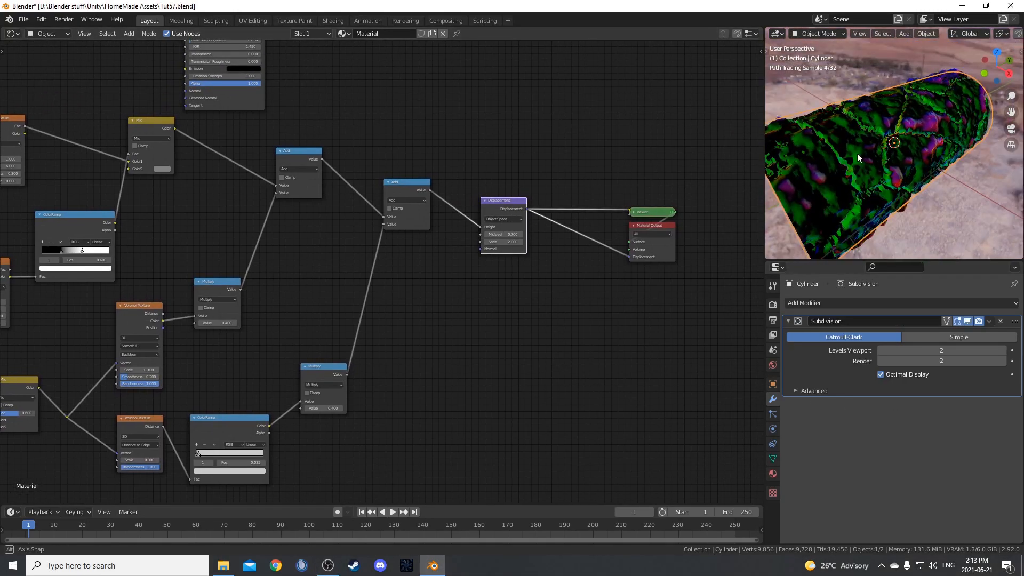
pyautogui.moveTo(876, 151)
pyautogui.mouseDown(button='middle')
pyautogui.moveTo(872, 139)
pyautogui.moveTo(844, 155)
pyautogui.moveTo(877, 162)
pyautogui.moveTo(886, 149)
pyautogui.moveTo(879, 111)
pyautogui.moveTo(946, 174)
pyautogui.moveTo(912, 204)
pyautogui.moveTo(931, 211)
pyautogui.moveTo(929, 196)
pyautogui.moveTo(918, 201)
pyautogui.mouseUp(button='middle')
pyautogui.press('z')
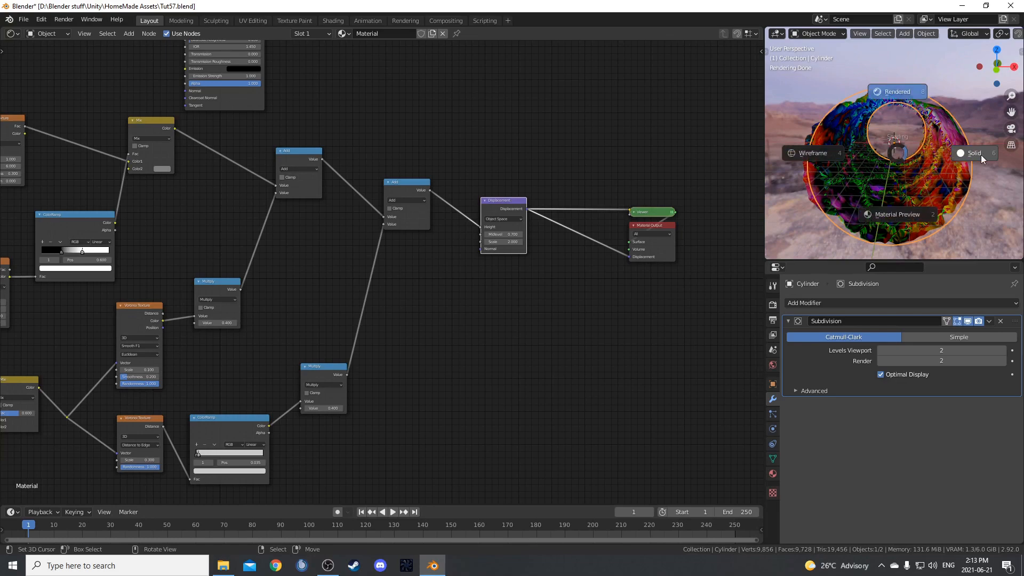
pyautogui.click(980, 157)
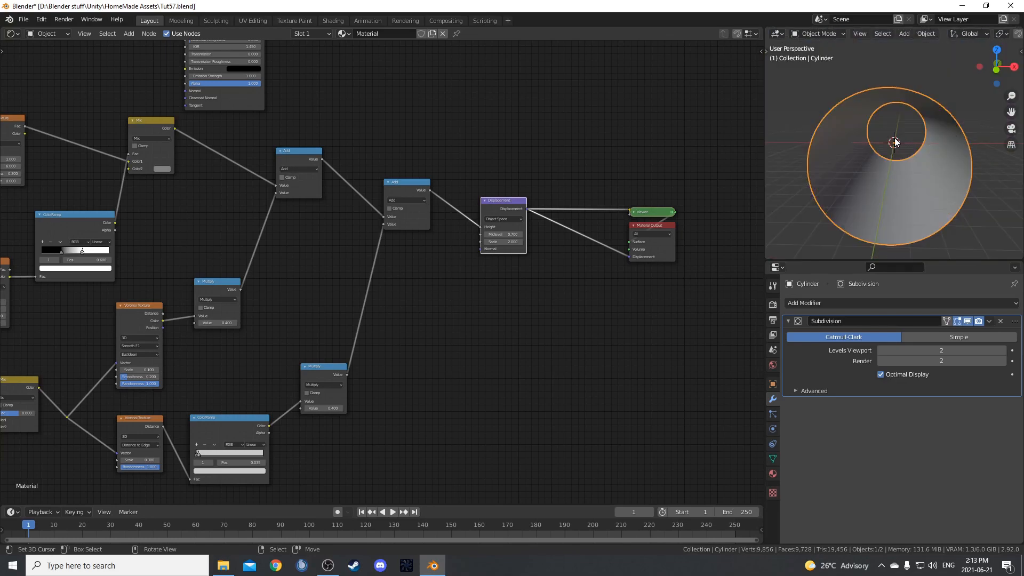
# Enter Edit Mode on the cylinder and display its face normals at size 0.1.
pyautogui.press('Tab')
pyautogui.moveTo(894, 141); pyautogui.dragTo(856, 199, button='middle')
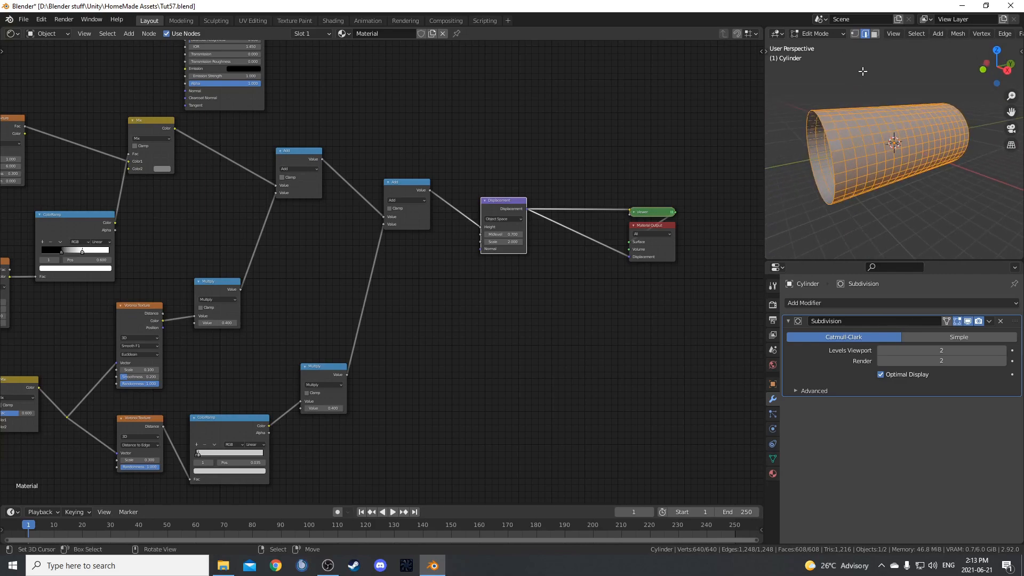
pyautogui.scroll(-8, 934, 31)
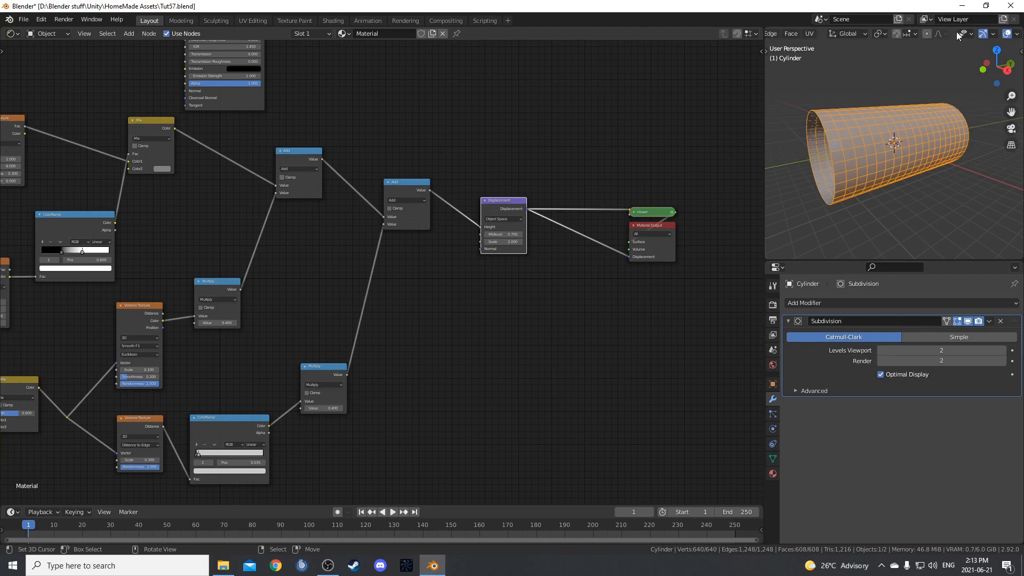
pyautogui.scroll(-3, 911, 34)
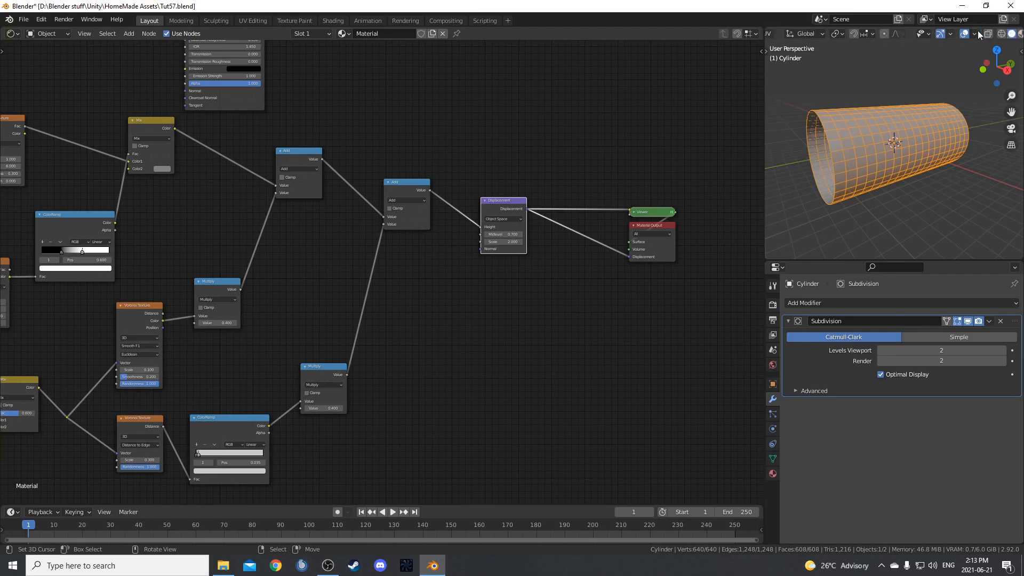
pyautogui.click(951, 34)
pyautogui.moveTo(972, 34)
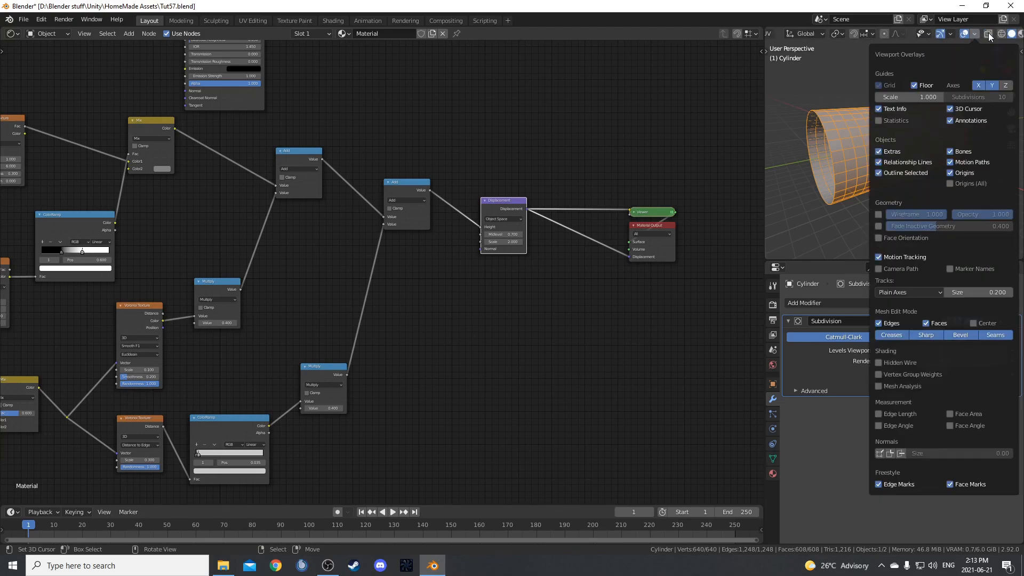
pyautogui.click(901, 454)
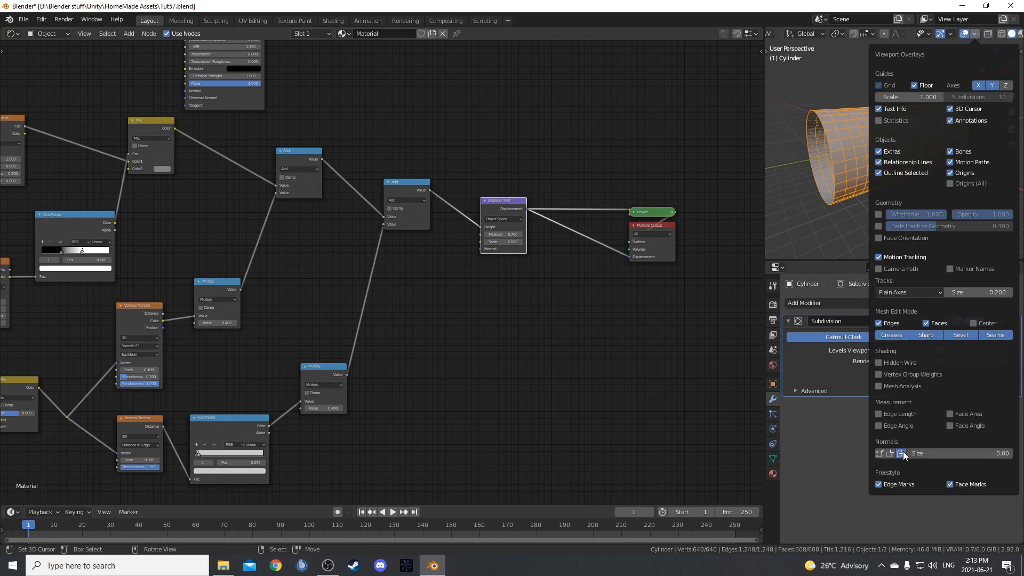
pyautogui.click(925, 453)
pyautogui.write('.1')
pyautogui.press('Return')
# Recalculate the cylinder's normals with the Inside option enabled so the faces point inward.
pyautogui.moveTo(888, 147); pyautogui.dragTo(901, 110, button='middle')
pyautogui.moveTo(906, 205); pyautogui.dragTo(882, 154, button='middle')
pyautogui.hotkey('shift', 'n')
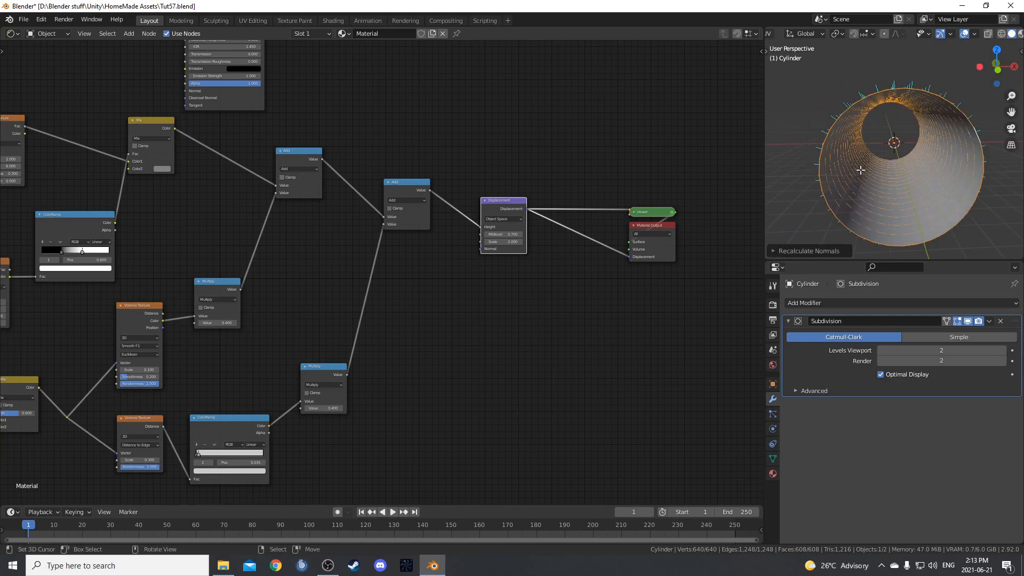
pyautogui.click(805, 251)
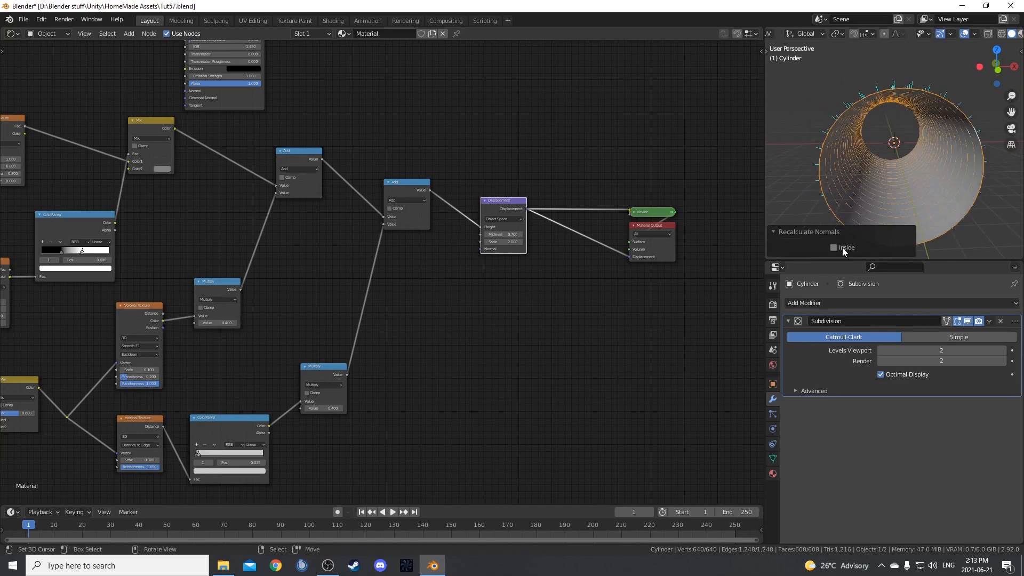
pyautogui.click(834, 248)
pyautogui.moveTo(897, 176); pyautogui.dragTo(901, 109, button='middle')
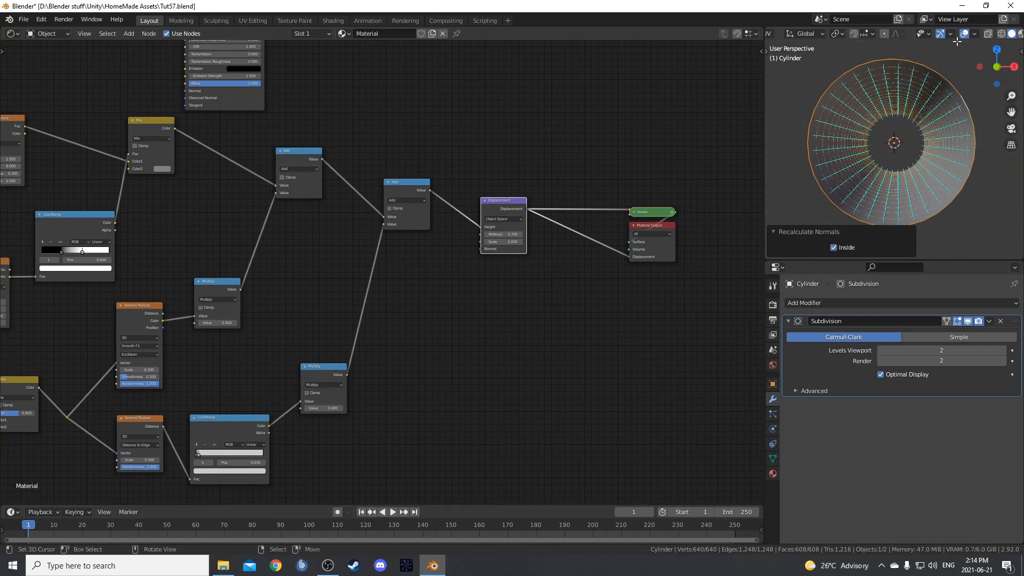
# Hide the face normals overlay, return the cylinder to Object Mode and switch the viewport to Rendered shading.
pyautogui.click(975, 34)
pyautogui.click(903, 456)
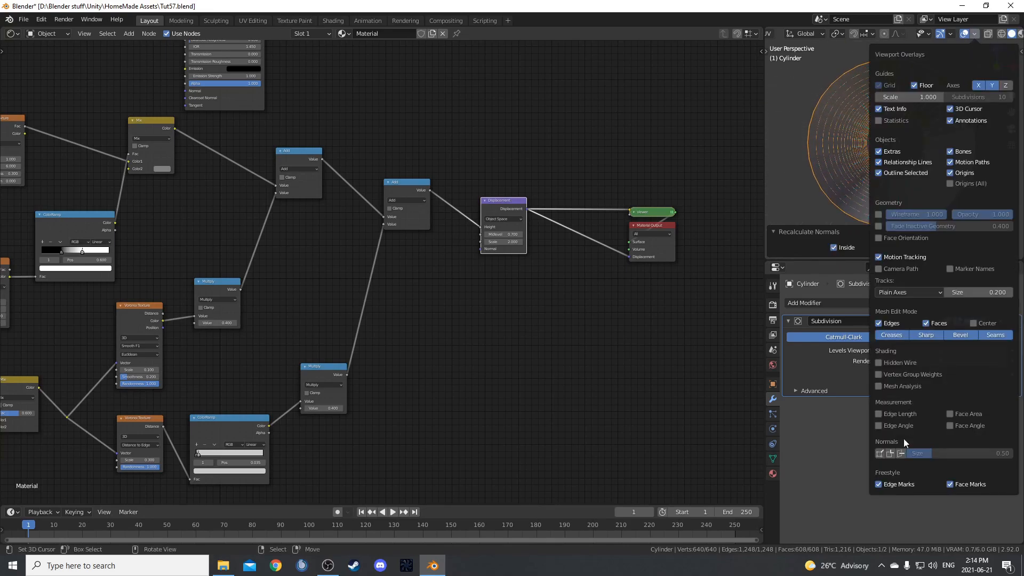
pyautogui.moveTo(903, 171)
pyautogui.mouseDown(button='middle')
pyautogui.moveTo(887, 191)
pyautogui.moveTo(915, 185)
pyautogui.moveTo(917, 164)
pyautogui.mouseUp(button='middle')
pyautogui.click(773, 232)
pyautogui.press('Tab')
pyautogui.press('z')
pyautogui.click(935, 73)
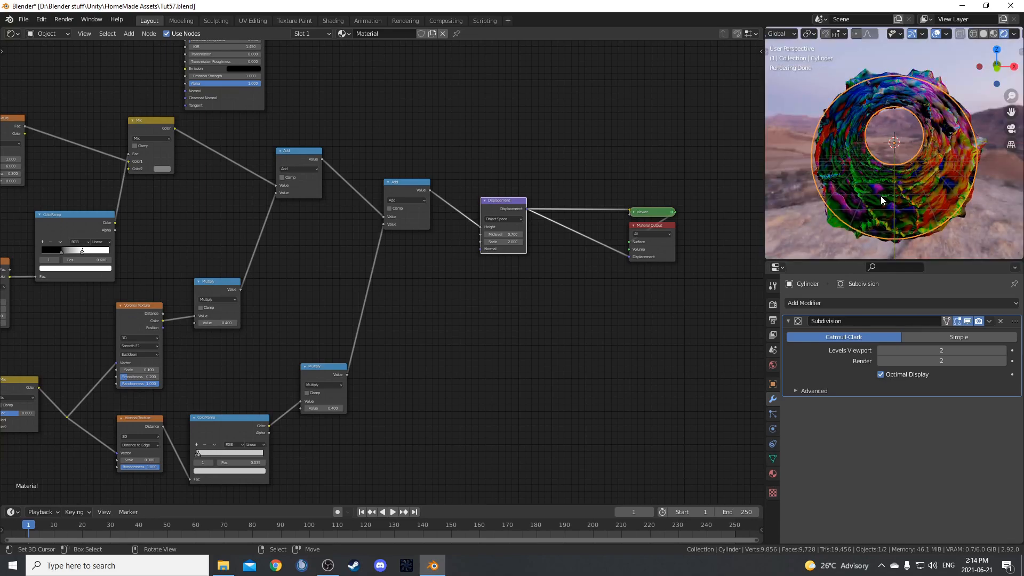
# From the camera view, move the camera along Y to about -17.3 m at the tunnel entrance and reselect the cylinder.
pyautogui.press('KP_0')
pyautogui.scroll(6, 905, 207)
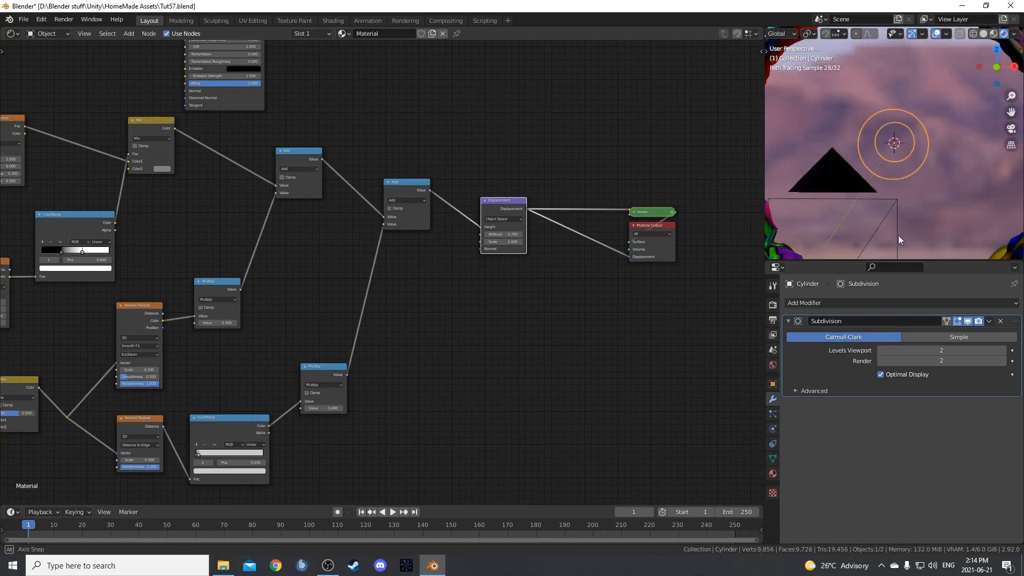
pyautogui.scroll(-6, 929, 185)
pyautogui.scroll(6, 895, 211)
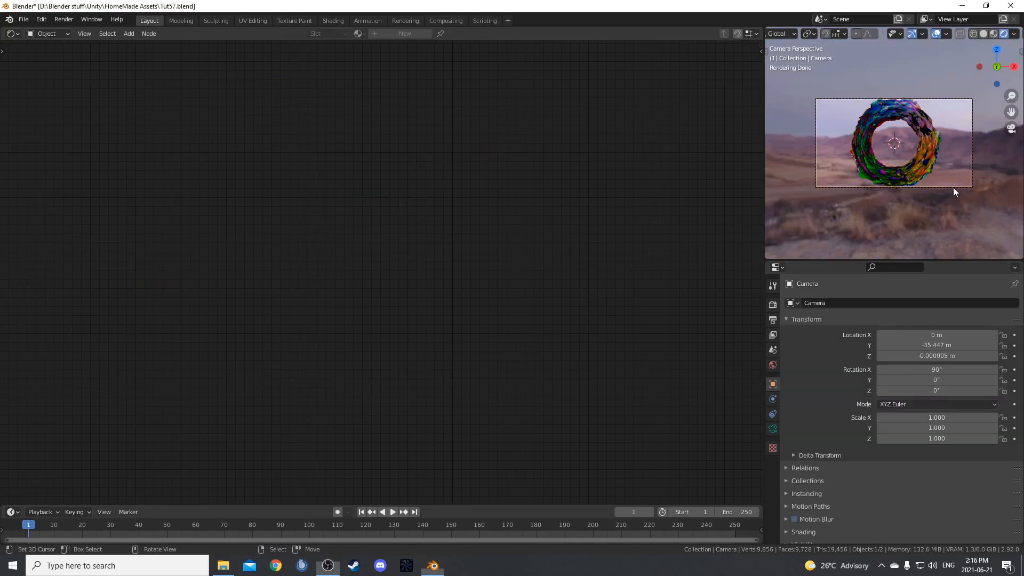
pyautogui.click(953, 187)
pyautogui.press('g')
pyautogui.press('y')
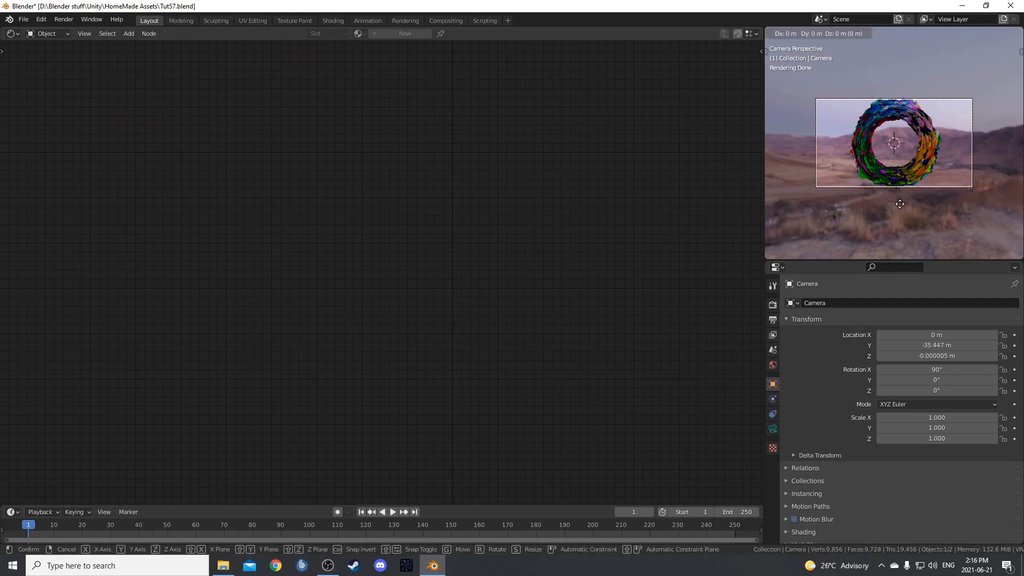
pyautogui.click(870, 46)
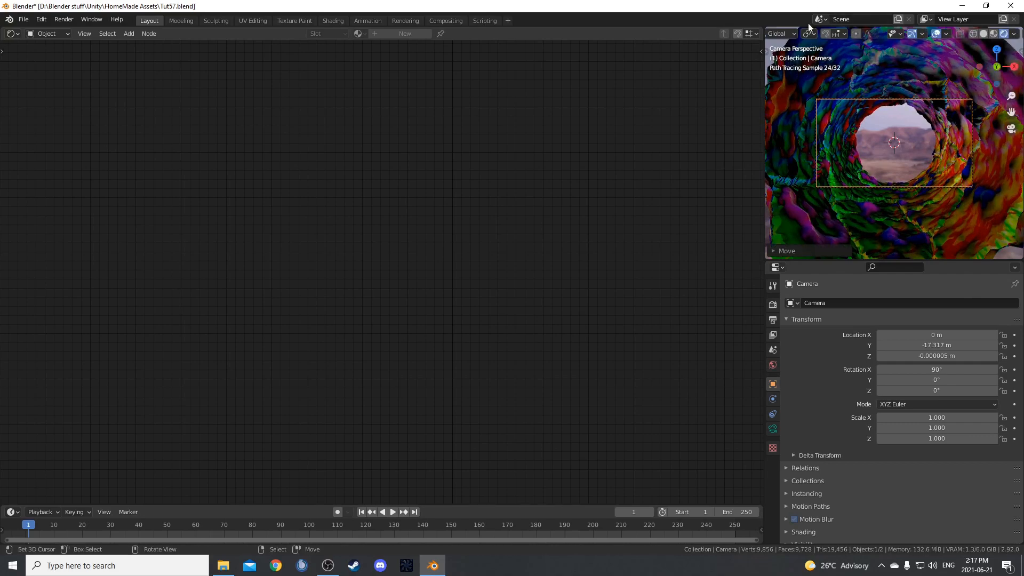
pyautogui.click(780, 137)
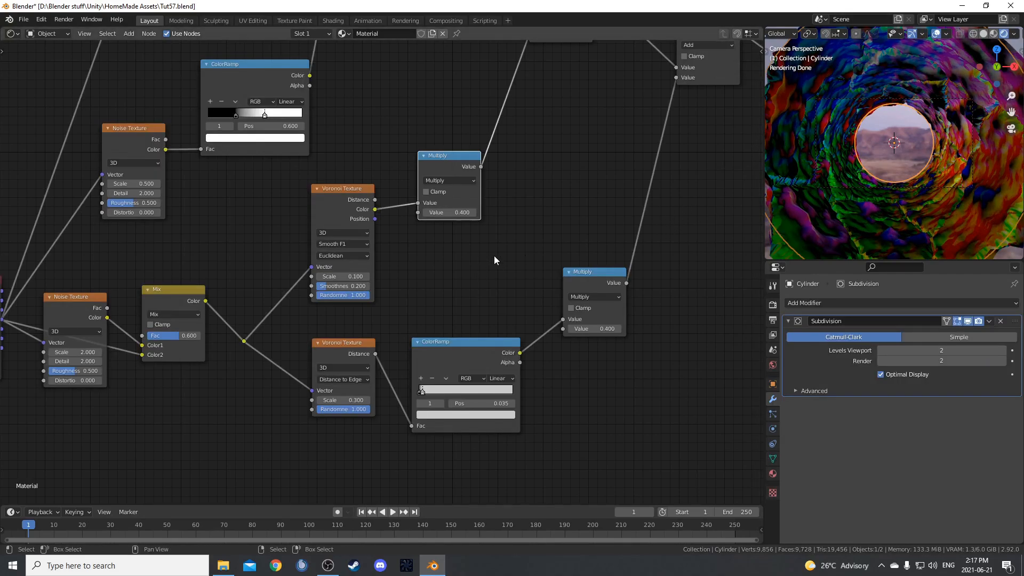
# Try a value of 1 on the upper Multiply node and a Scale of 1 on the Smooth F1 Voronoi Texture.
pyautogui.moveTo(492, 255); pyautogui.dragTo(540, 269, button='middle')
pyautogui.moveTo(500, 184); pyautogui.dragTo(498, 169)
pyautogui.click(499, 212)
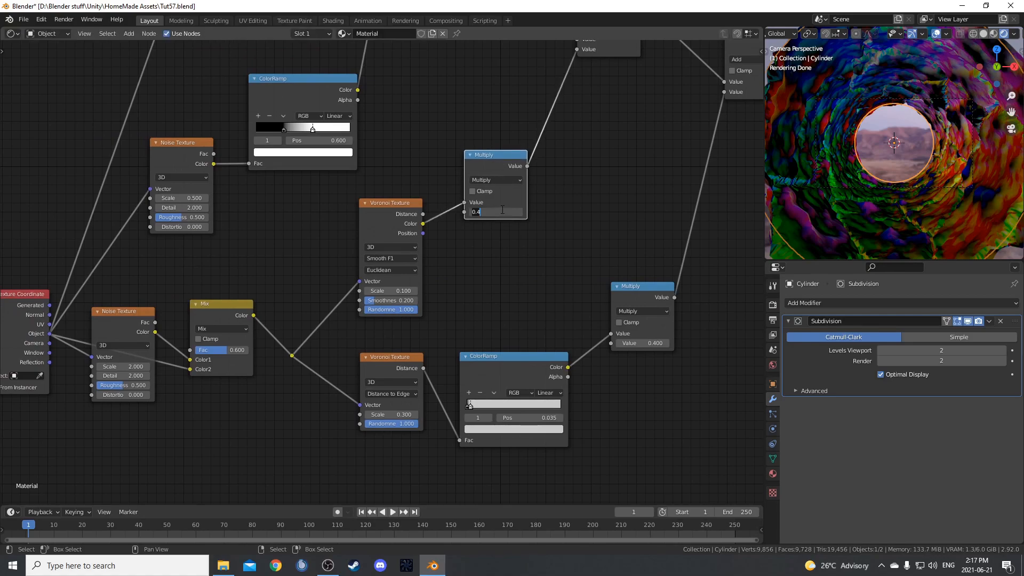
pyautogui.write('1')
pyautogui.press('Return')
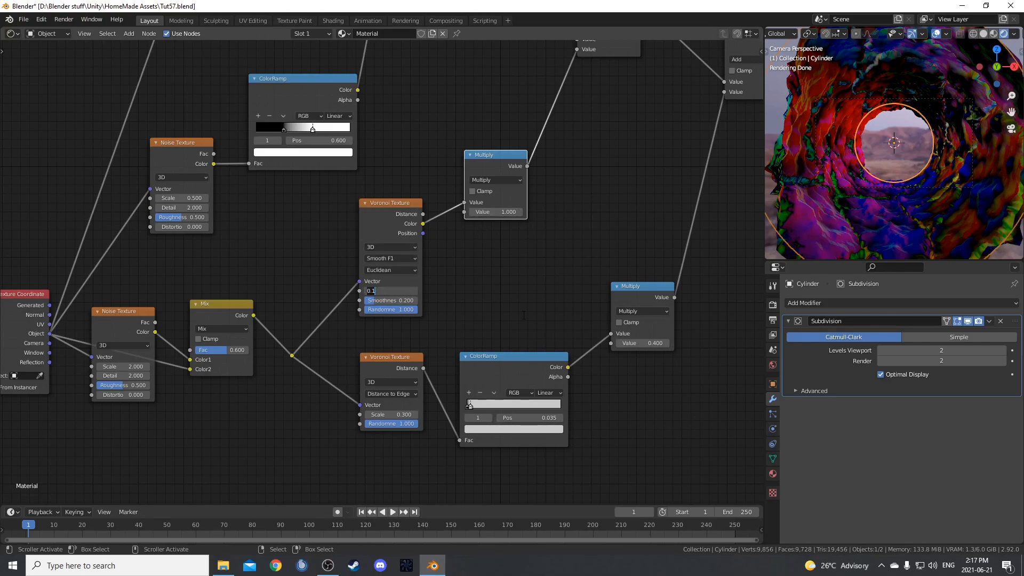
pyautogui.press('Return')
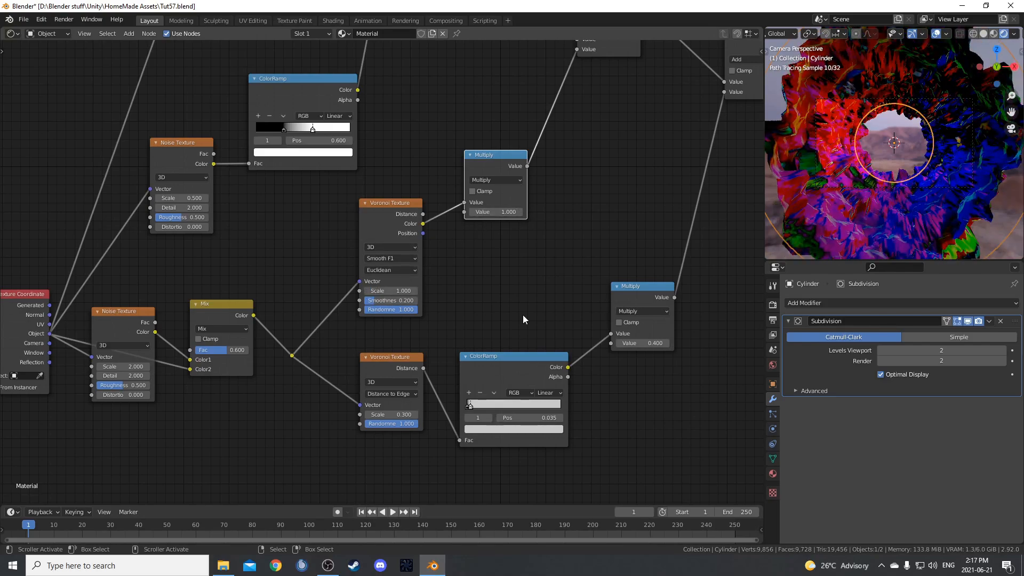
# Restore the upper Multiply node's value to 0.4 and the Smooth F1 Voronoi Texture's Scale to 0.1.
pyautogui.click(498, 212)
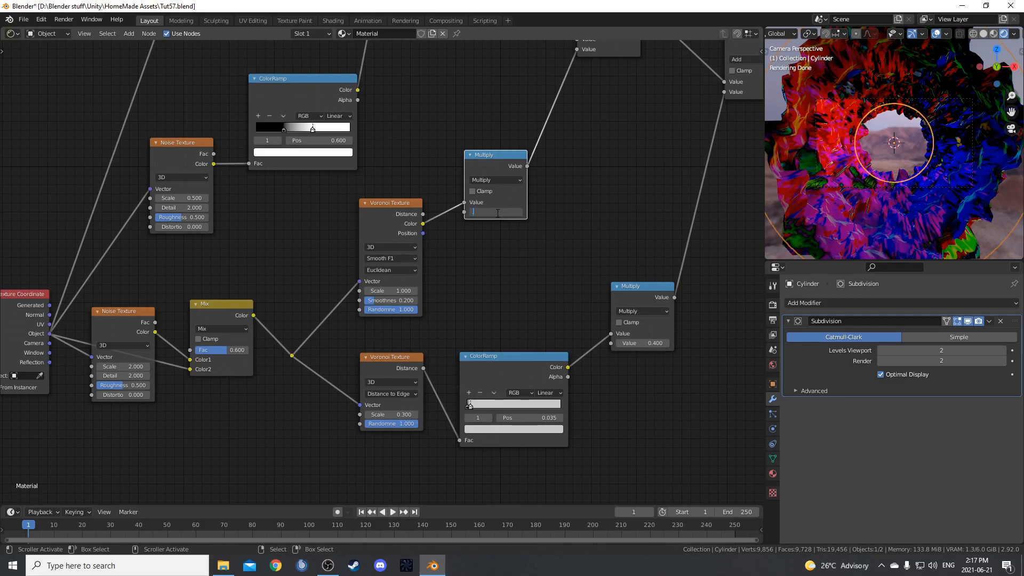
pyautogui.write('.4')
pyautogui.press('Return')
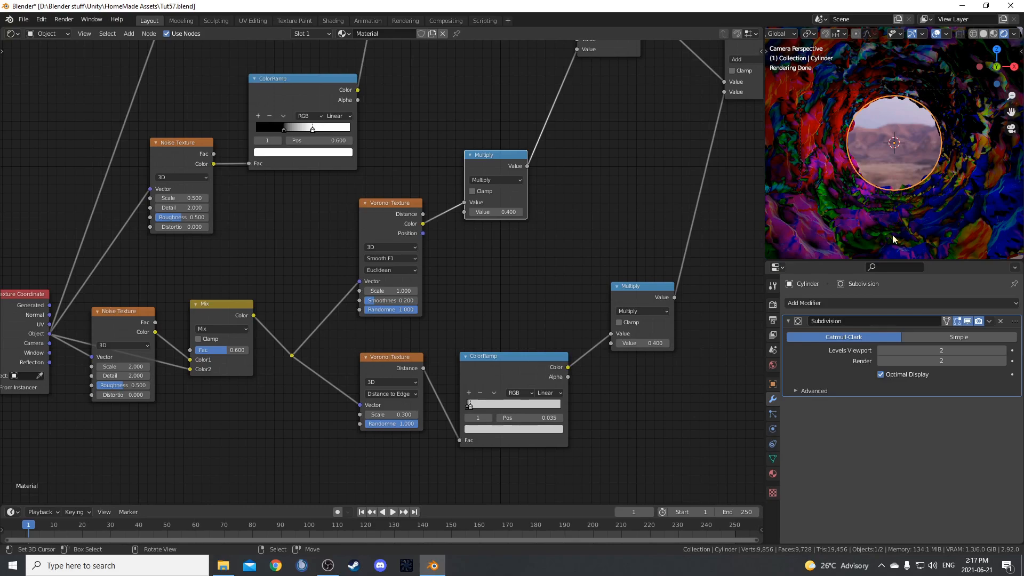
pyautogui.click(392, 291)
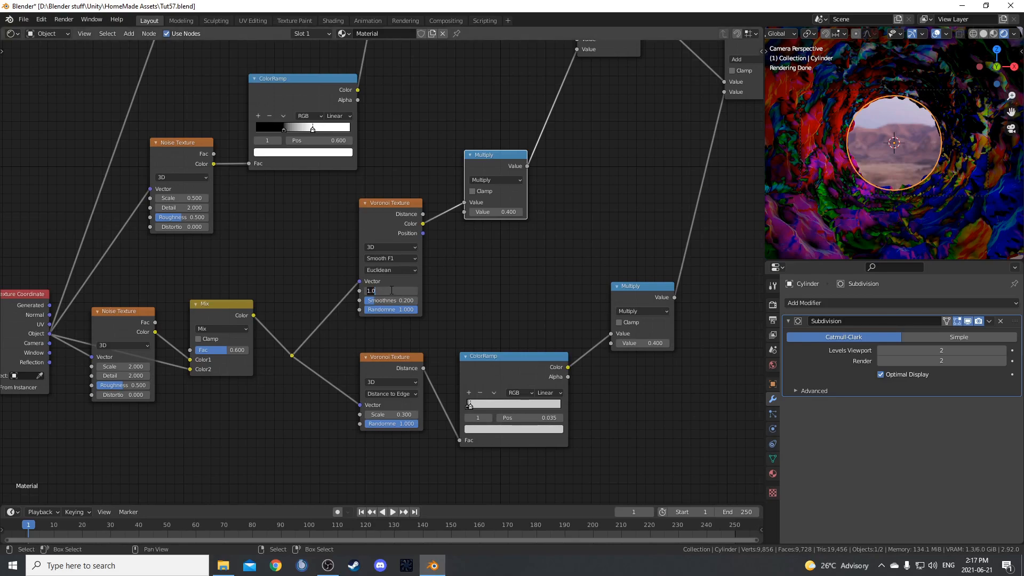
pyautogui.write('.1')
pyautogui.press('Return')
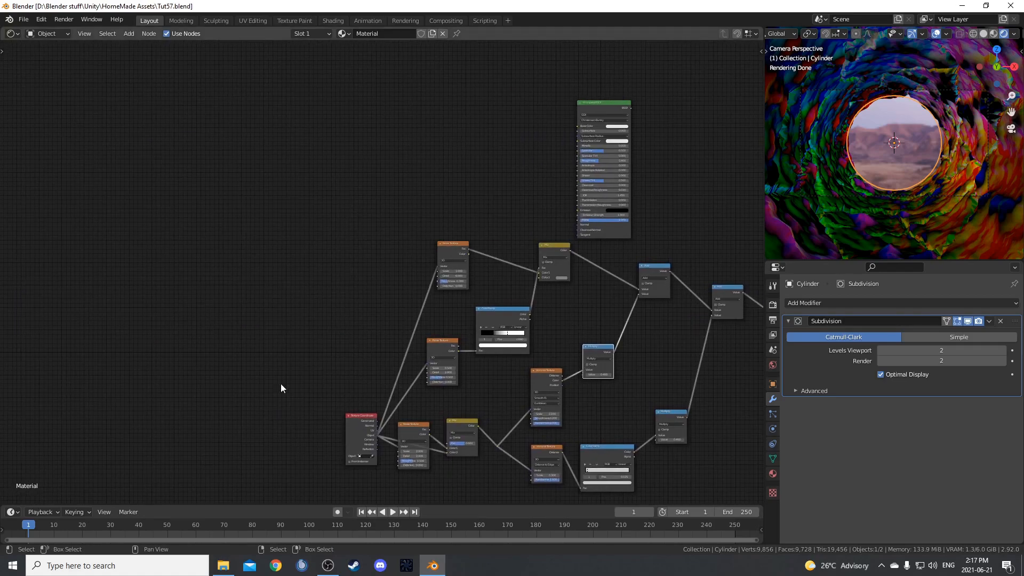
# Move the Texture Coordinate node above the displacement nodes and preview its Object output through the Viewer.
pyautogui.moveTo(351, 436); pyautogui.dragTo(299, 181)
pyautogui.scroll(5, 412, 237)
pyautogui.moveTo(496, 281); pyautogui.dragTo(414, 384, button='middle')
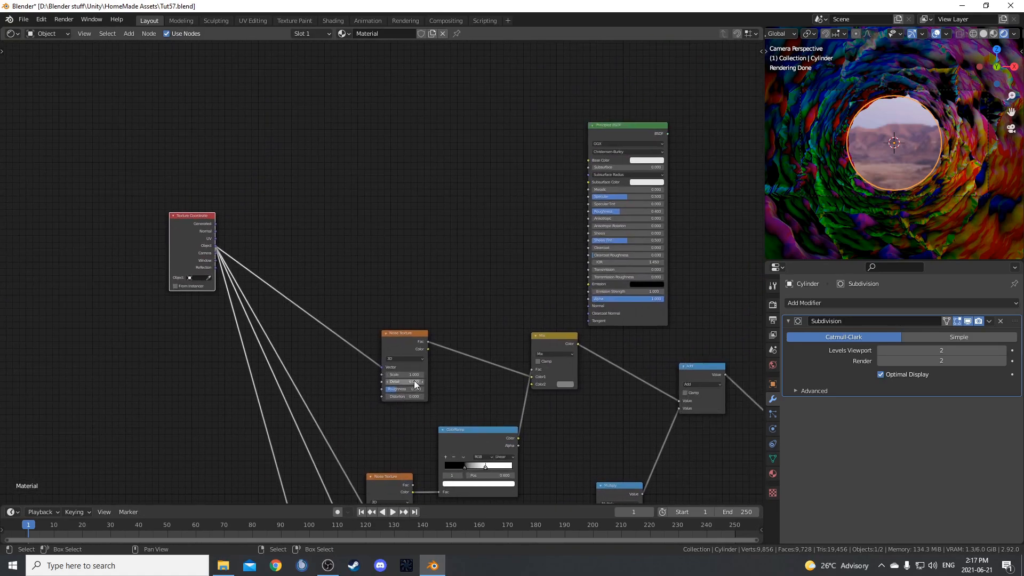
pyautogui.scroll(3, 414, 384)
pyautogui.keyDown('ctrl'); pyautogui.keyDown('shift'); pyautogui.click(130, 206); pyautogui.keyUp('shift'); pyautogui.keyUp('ctrl')
pyautogui.keyDown('ctrl'); pyautogui.keyDown('shift'); pyautogui.click(129, 206); pyautogui.keyUp('shift'); pyautogui.keyUp('ctrl')
pyautogui.keyDown('ctrl'); pyautogui.keyDown('shift'); pyautogui.click(130, 206); pyautogui.keyUp('shift'); pyautogui.keyUp('ctrl')
pyautogui.keyDown('ctrl'); pyautogui.keyDown('shift'); pyautogui.click(130, 206); pyautogui.keyUp('shift'); pyautogui.keyUp('ctrl')
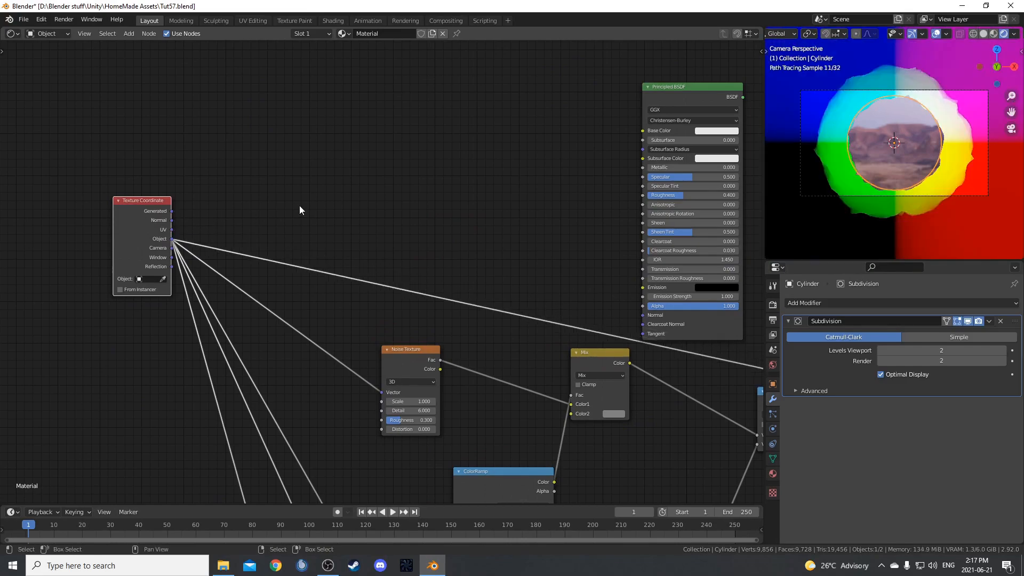
# Add a Noise Texture beside the Texture Coordinate node, fed by its Object output, with its Fac output previewed.
pyautogui.hotkey('shift', 'a')
pyautogui.write('noi')
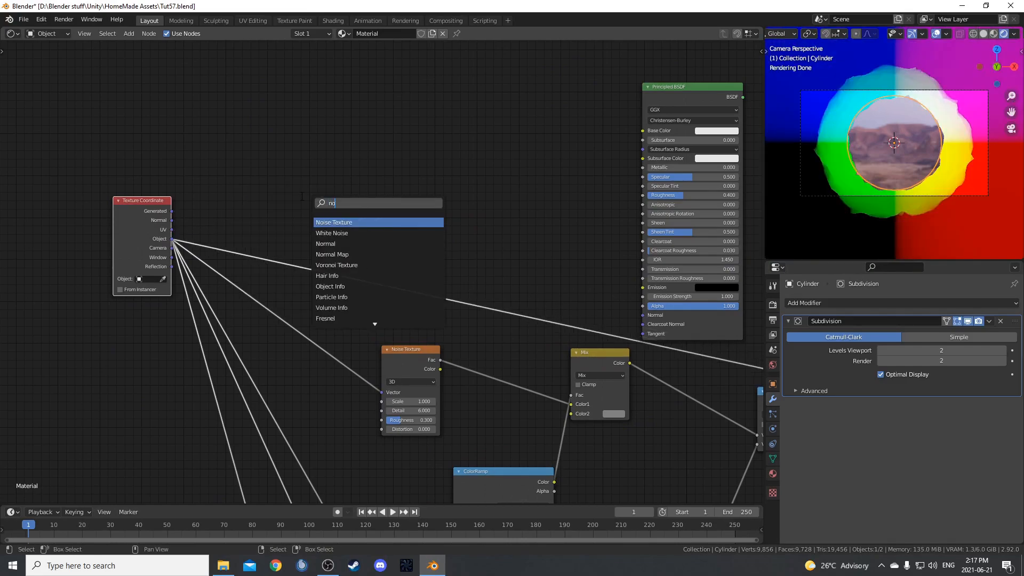
pyautogui.press('Return')
pyautogui.click(283, 183)
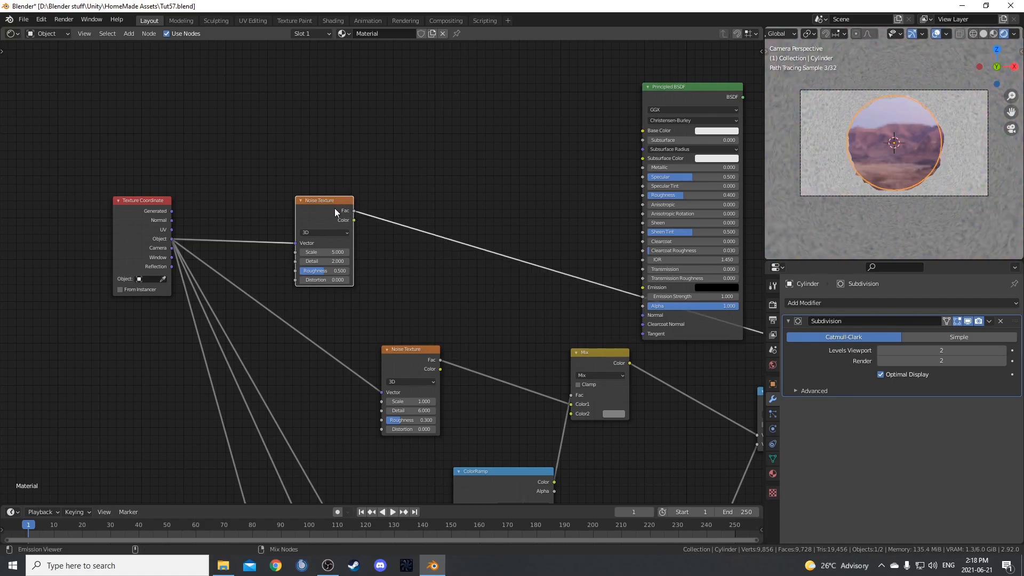
# Set the new Noise Texture's Scale to 2 and Detail to 6.
pyautogui.scroll(2, 334, 207)
pyautogui.click(347, 202)
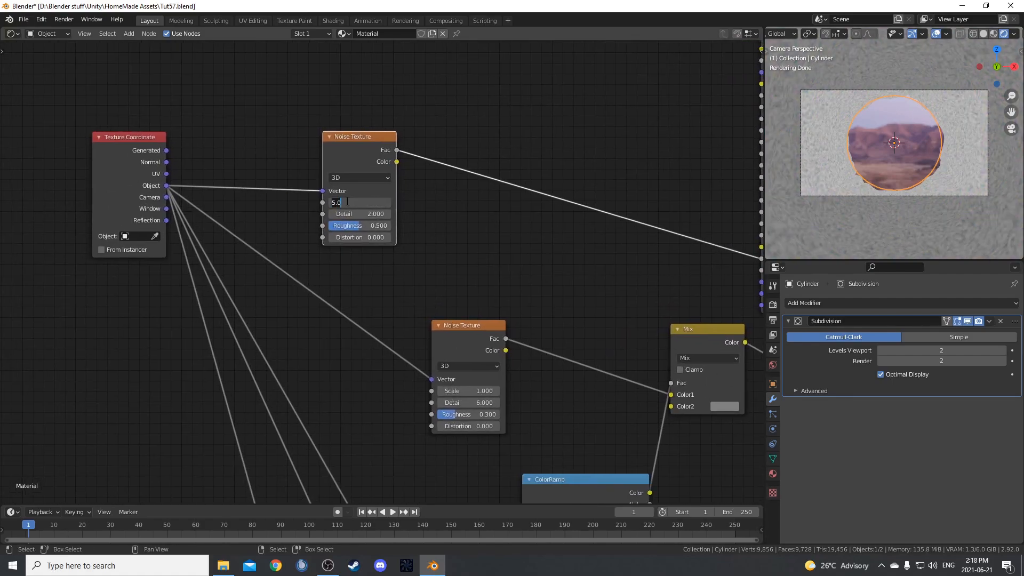
pyautogui.write('2')
pyautogui.press('Tab')
pyautogui.write('6')
pyautogui.press('Return')
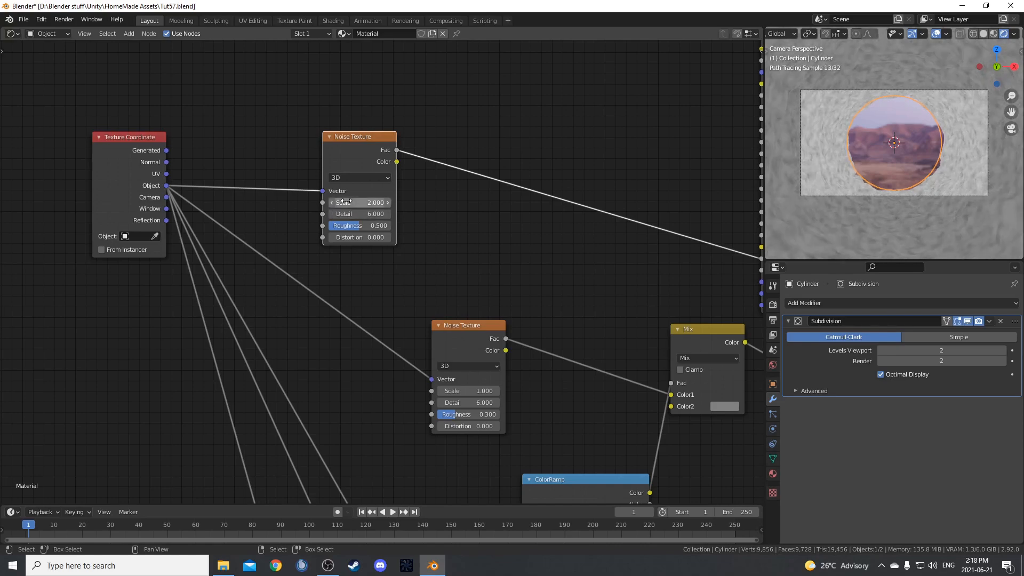
# Insert a ColorRamp node on the link after the new Noise Texture's Fac output.
pyautogui.hotkey('shift', 'a')
pyautogui.click(461, 222)
pyautogui.write('color')
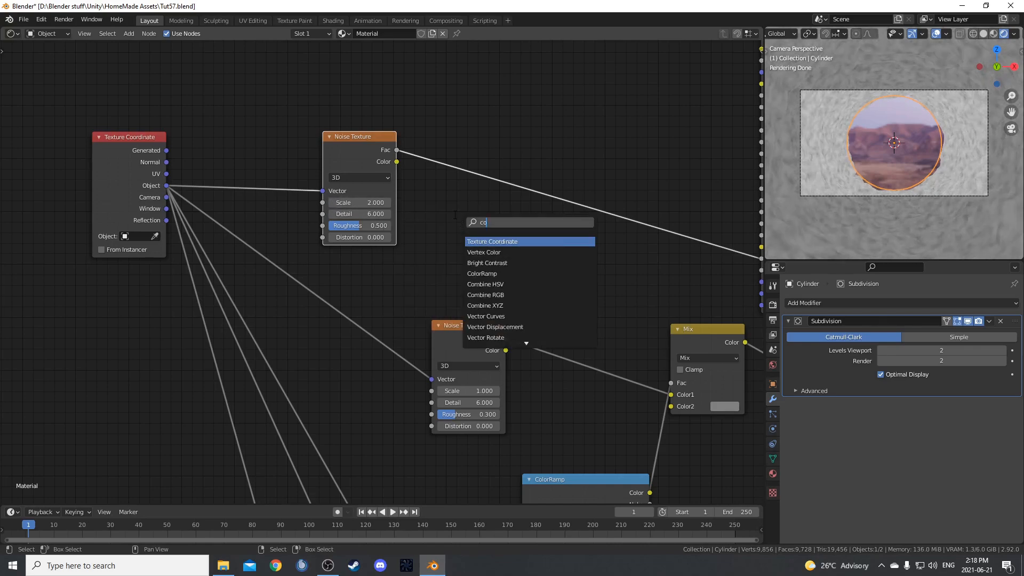
pyautogui.press('Down')
pyautogui.press('Return')
pyautogui.click(443, 118)
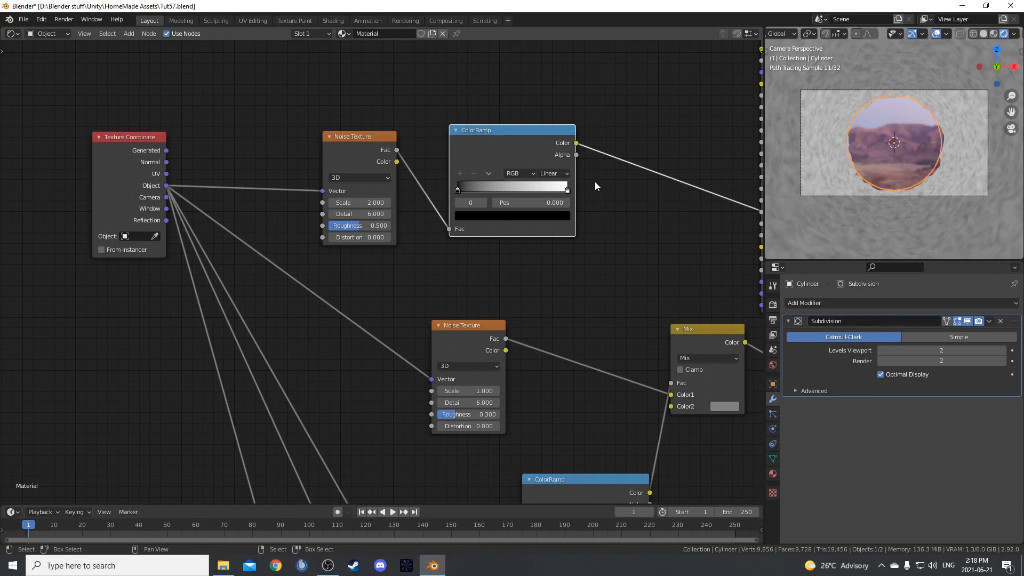
# Move the new ColorRamp up and duplicate it twice below, keeping each copy's Fac linked to the Noise Texture.
pyautogui.moveTo(595, 182); pyautogui.dragTo(511, 345, button='middle')
pyautogui.moveTo(437, 316); pyautogui.dragTo(480, 110)
pyautogui.hotkey('ctrl', 'shift', 'd')
pyautogui.click(488, 236)
pyautogui.hotkey('ctrl', 'shift', 'd')
pyautogui.click(491, 380)
pyautogui.scroll(1, 507, 372)
pyautogui.moveTo(518, 367); pyautogui.dragTo(453, 321, button='middle')
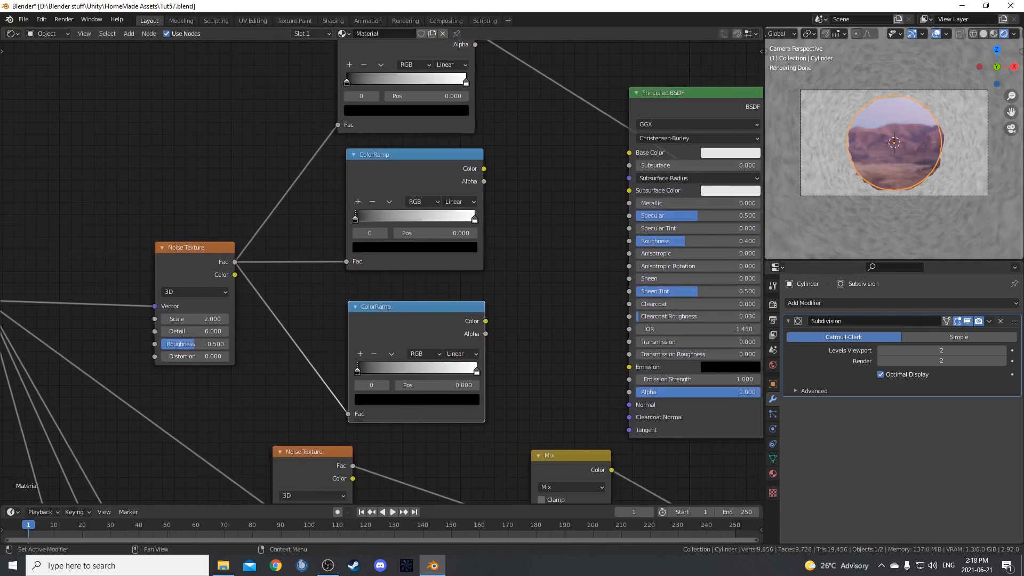
# Set the first stop of the uppermost ColorRamp to hex colour 28211A.
pyautogui.moveTo(349, 139); pyautogui.dragTo(324, 328, button='middle')
pyautogui.scroll(3, 323, 328)
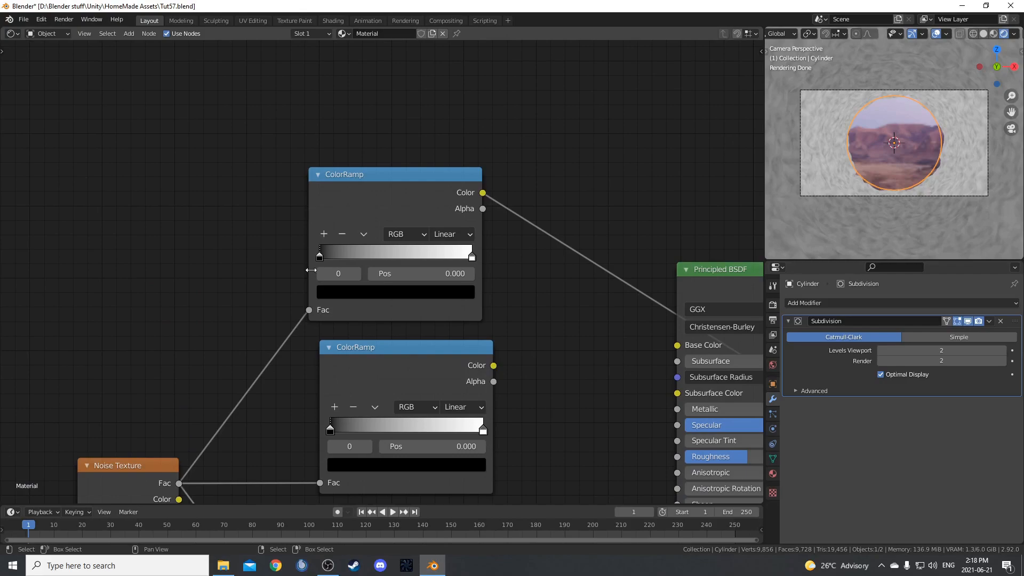
pyautogui.click(344, 295)
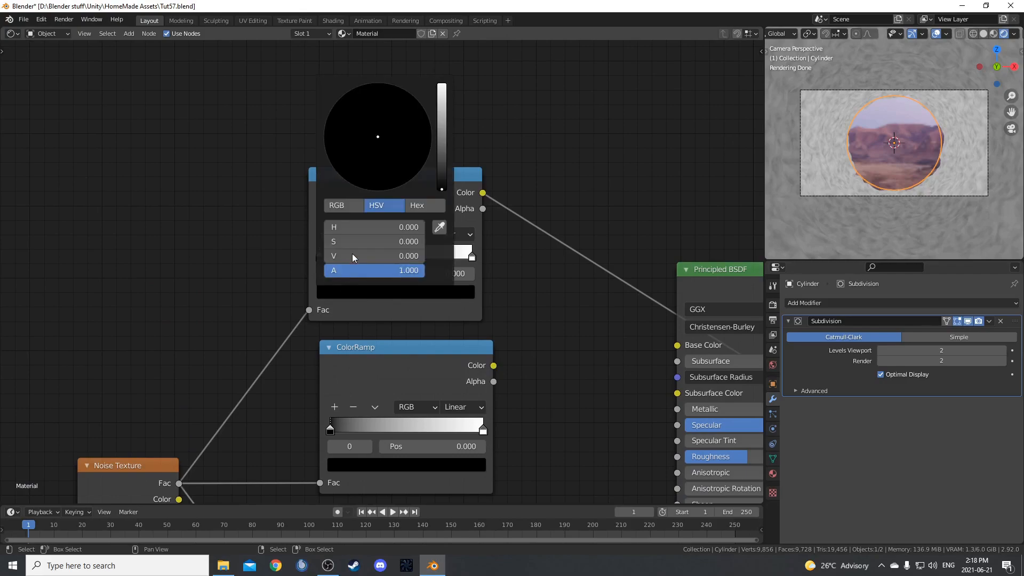
pyautogui.click(421, 207)
pyautogui.click(369, 228)
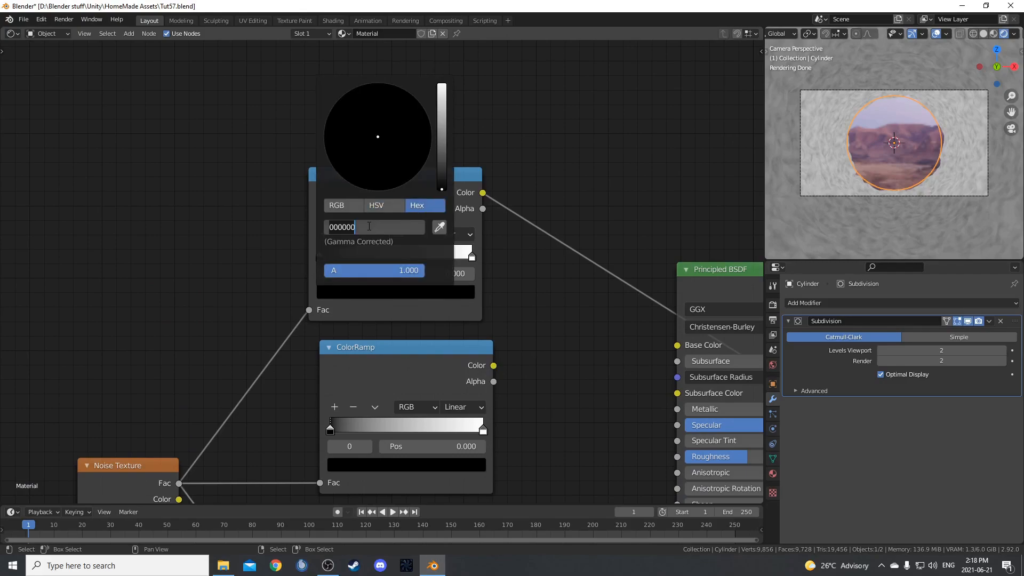
pyautogui.write('28211a')
pyautogui.press('Return')
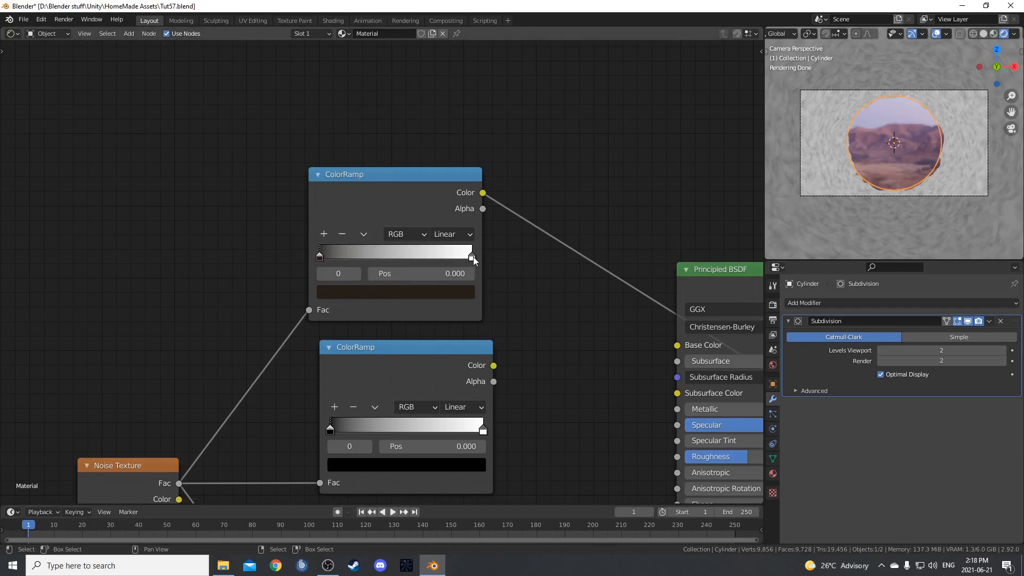
# Set the second stop of the uppermost ColorRamp to a near-black hex colour.
pyautogui.click(473, 257)
pyautogui.click(453, 292)
pyautogui.click(401, 229)
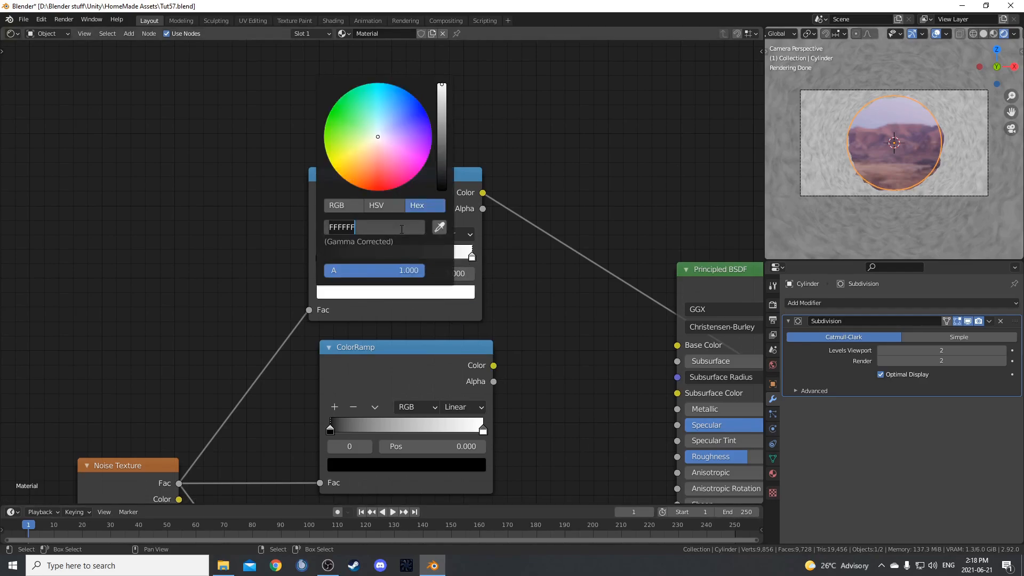
pyautogui.write('101010')
pyautogui.press('Return')
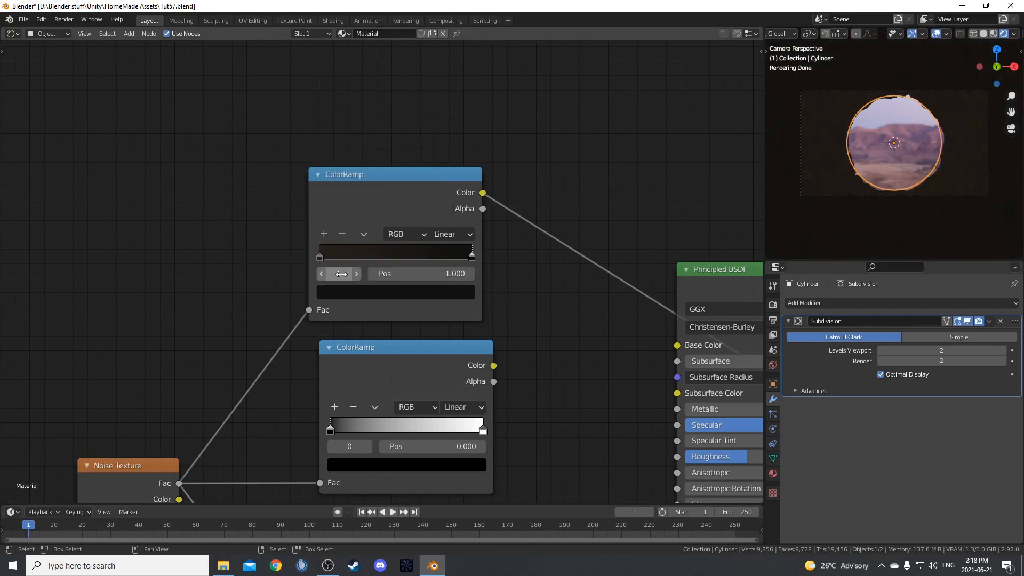
# Position the uppermost ColorRamp's first stop at 0.26 and its second stop at 0.76.
pyautogui.click(319, 257)
pyautogui.click(402, 276)
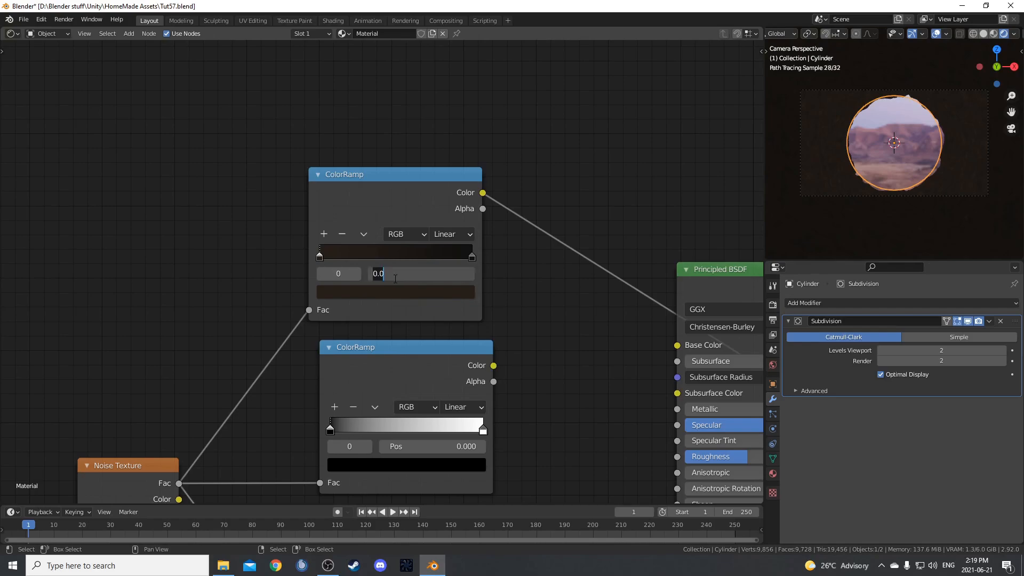
pyautogui.write('0.26')
pyautogui.press('Return')
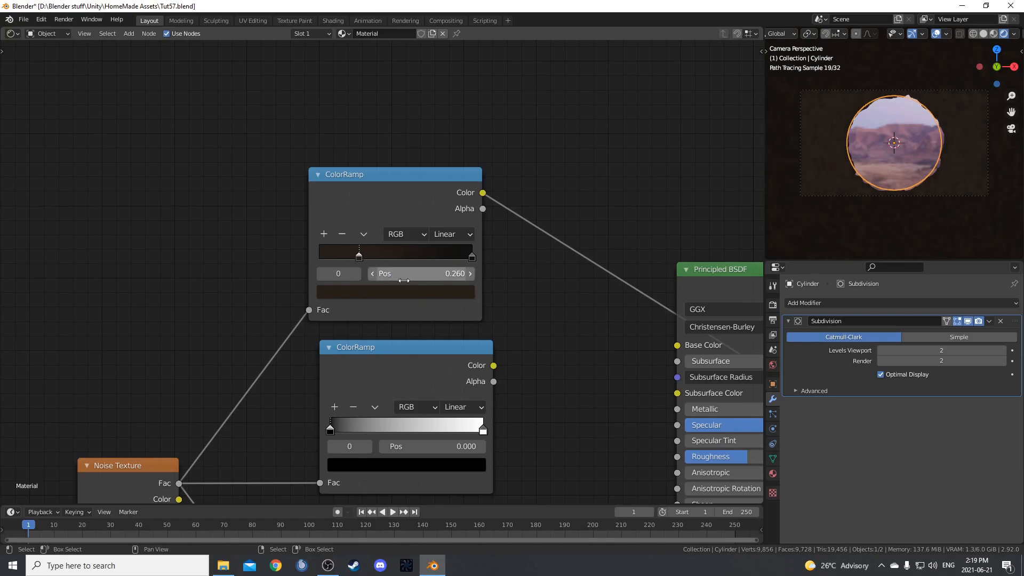
pyautogui.click(473, 256)
pyautogui.click(460, 273)
pyautogui.write('.76')
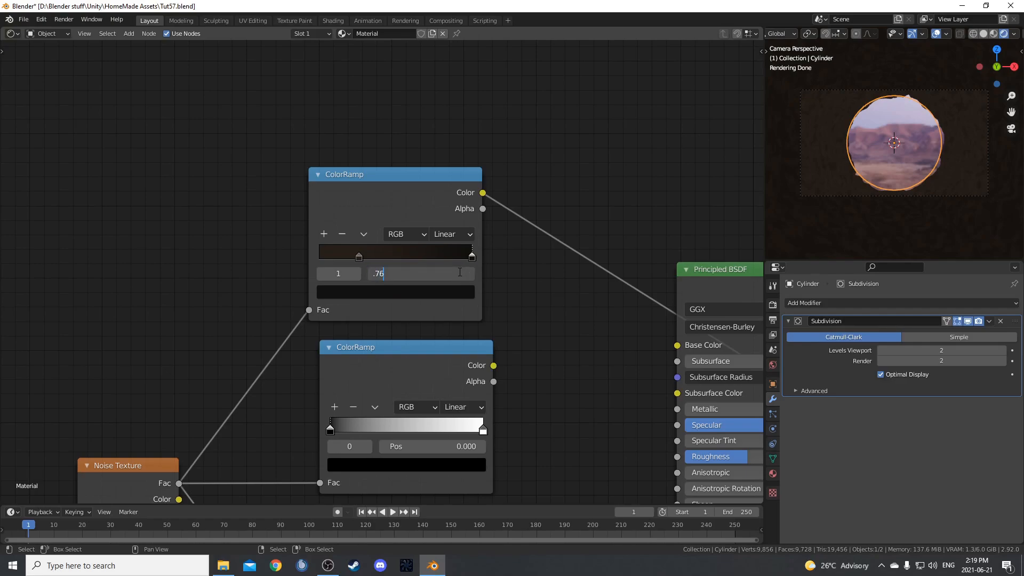
pyautogui.press('Return')
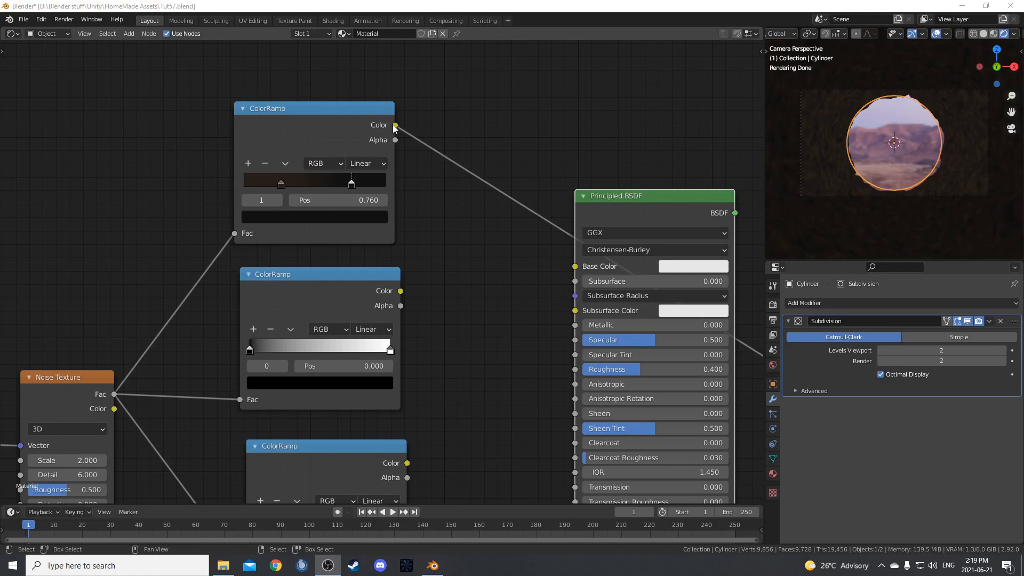
# Link the uppermost ColorRamp's Color output to the Principled BSDF's Base Color.
pyautogui.moveTo(393, 126); pyautogui.dragTo(577, 265)
pyautogui.moveTo(514, 297); pyautogui.dragTo(468, 188, button='middle')
pyautogui.moveTo(376, 201); pyautogui.dragTo(476, 209, button='middle')
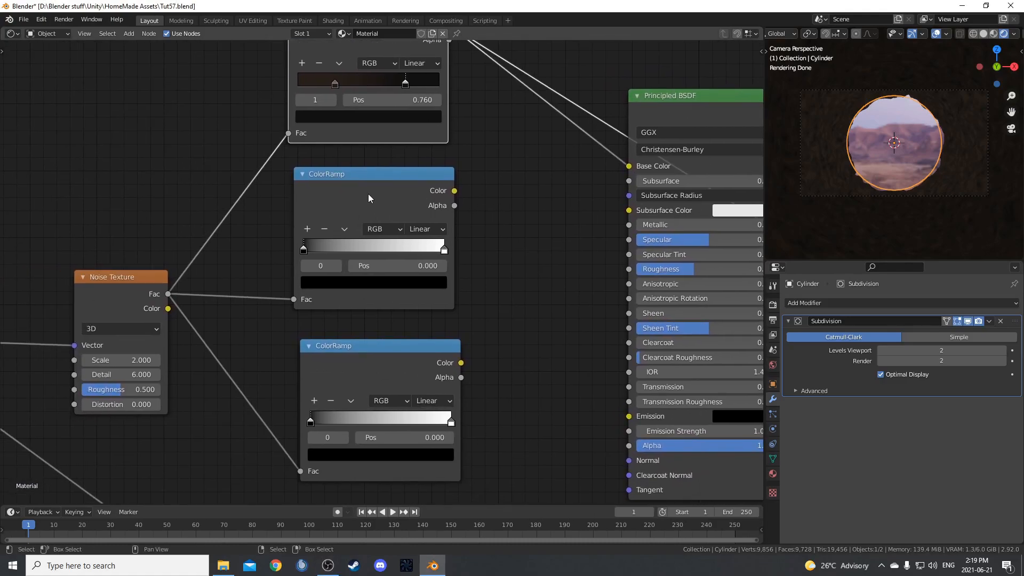
# Preview the middle ColorRamp and set its first stop's colour Value to 0.5.
pyautogui.keyDown('ctrl'); pyautogui.keyDown('shift'); pyautogui.click(395, 191); pyautogui.keyUp('shift'); pyautogui.keyUp('ctrl')
pyautogui.scroll(4, 451, 247)
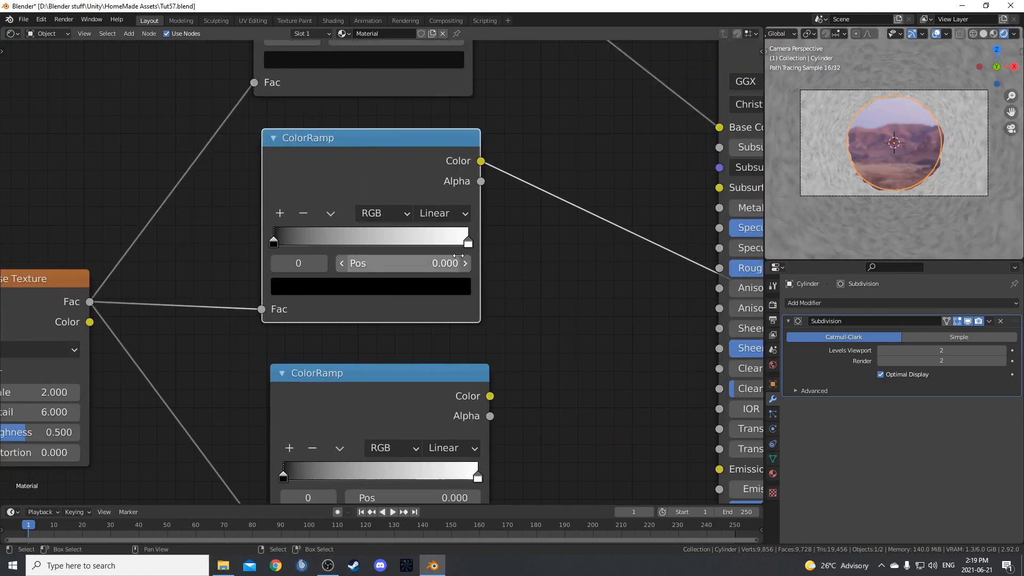
pyautogui.click(298, 287)
pyautogui.click(360, 181)
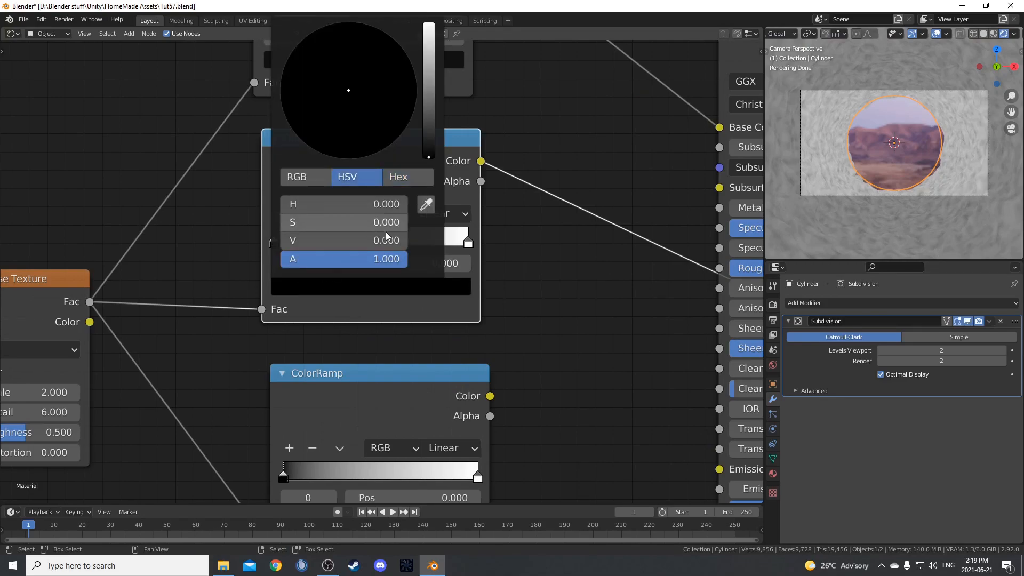
pyautogui.click(373, 240)
pyautogui.write('0.5')
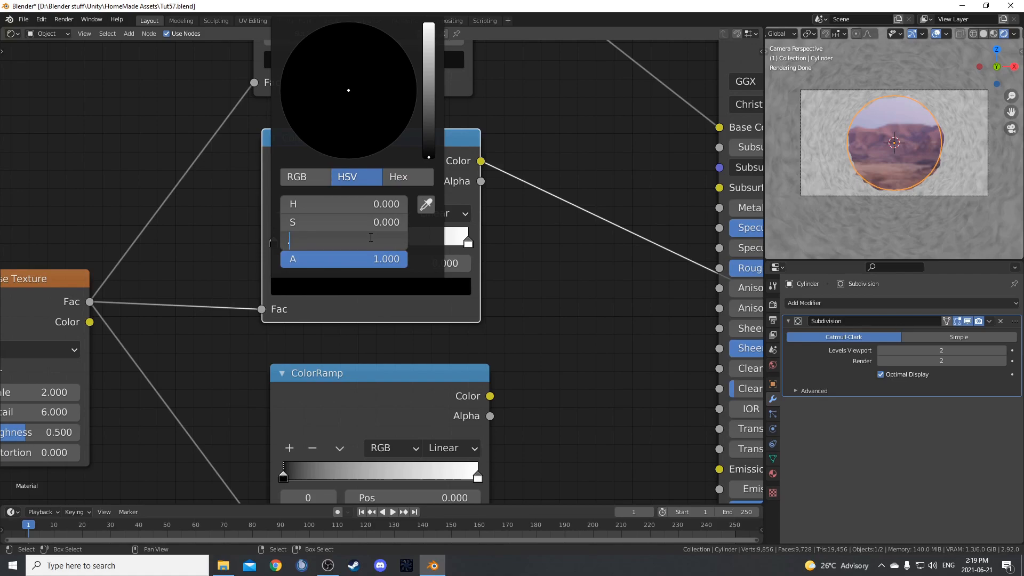
pyautogui.press('Return')
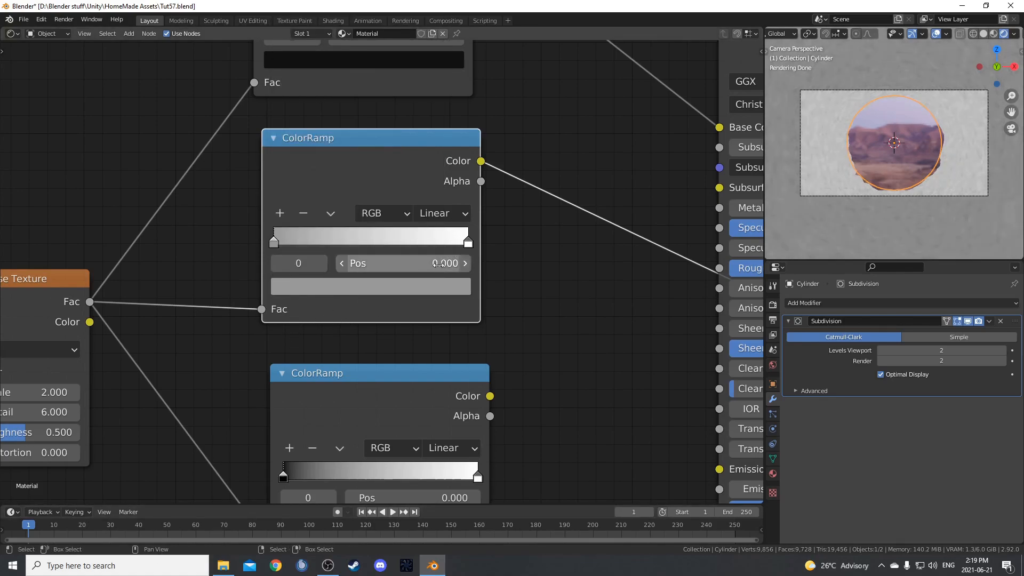
# Link the middle ColorRamp's Color to the Principled BSDF's Roughness and preview the Principled BSDF again.
pyautogui.moveTo(476, 289); pyautogui.dragTo(344, 294, button='middle')
pyautogui.moveTo(349, 165); pyautogui.dragTo(593, 277)
pyautogui.moveTo(530, 310)
pyautogui.mouseDown(button='middle')
pyautogui.moveTo(248, 391)
pyautogui.moveTo(275, 328)
pyautogui.mouseUp(button='middle')
pyautogui.keyDown('ctrl'); pyautogui.keyDown('shift'); pyautogui.click(436, 134); pyautogui.keyUp('shift'); pyautogui.keyUp('ctrl')
# Add a Bump node and place it between the lowest ColorRamp and the Principled BSDF.
pyautogui.moveTo(200, 363); pyautogui.dragTo(358, 280, button='middle')
pyautogui.moveTo(317, 330); pyautogui.dragTo(418, 251, button='middle')
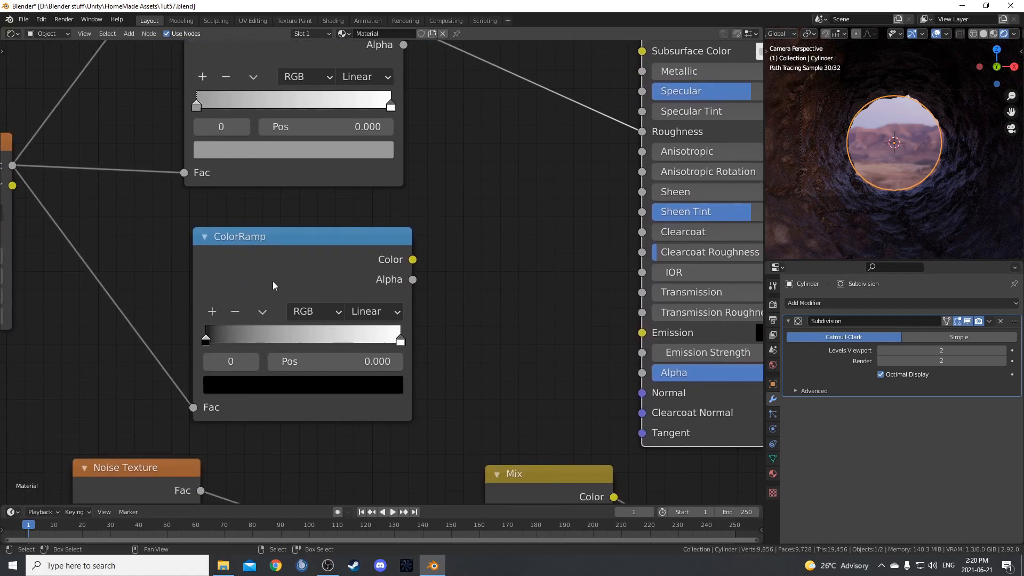
pyautogui.moveTo(426, 311); pyautogui.dragTo(353, 249, button='middle')
pyautogui.scroll(2, 364, 286)
pyautogui.hotkey('shift', 'a')
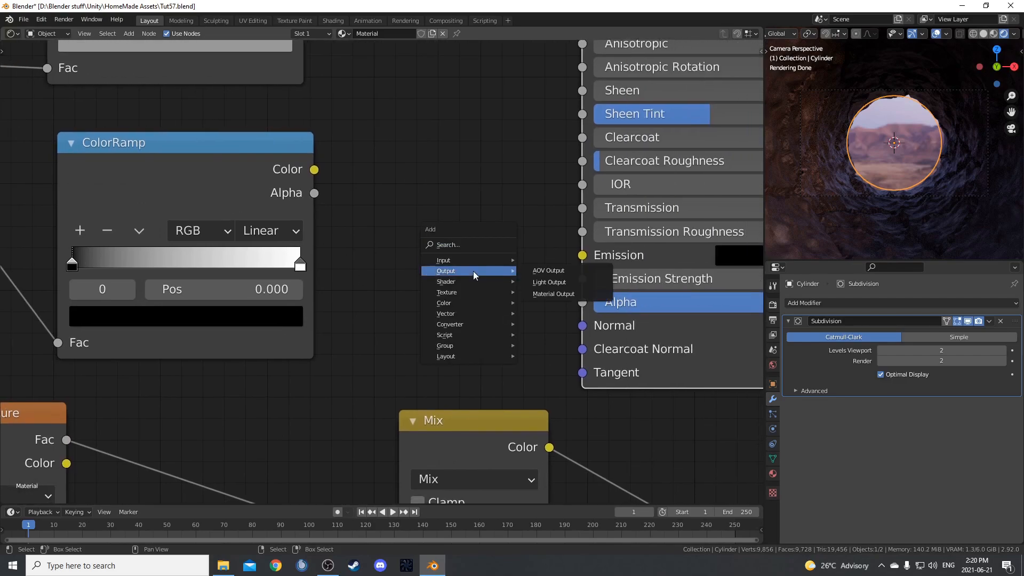
pyautogui.click(475, 245)
pyautogui.write('bump')
pyautogui.press('Return')
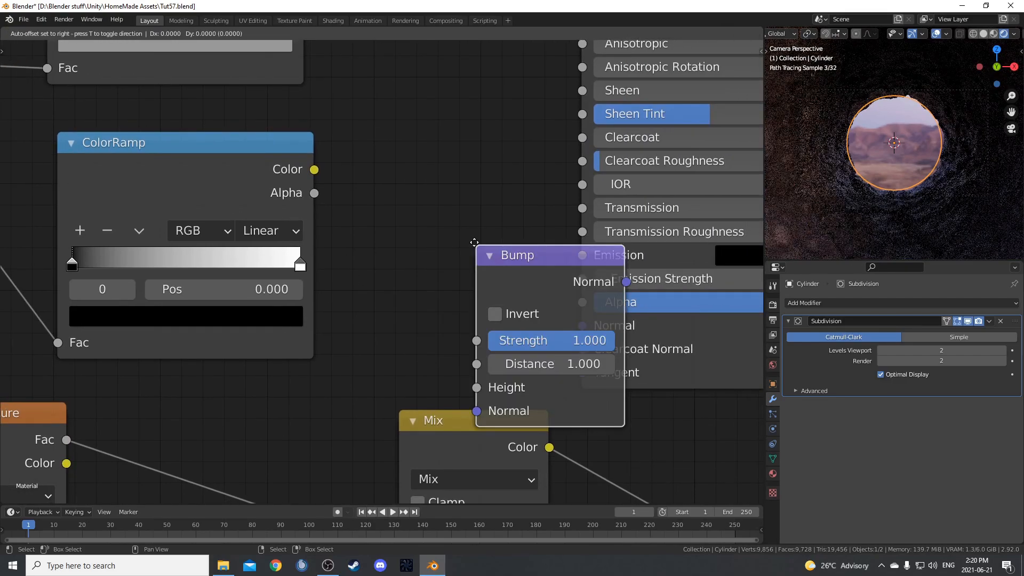
pyautogui.click(377, 116)
# Link the lowest ColorRamp's Color to the Bump's Height, and the Bump's Normal to the Principled BSDF's Normal.
pyautogui.moveTo(314, 169); pyautogui.dragTo(385, 274)
pyautogui.moveTo(534, 169); pyautogui.dragTo(582, 326)
pyautogui.moveTo(411, 217); pyautogui.dragTo(461, 224, button='middle')
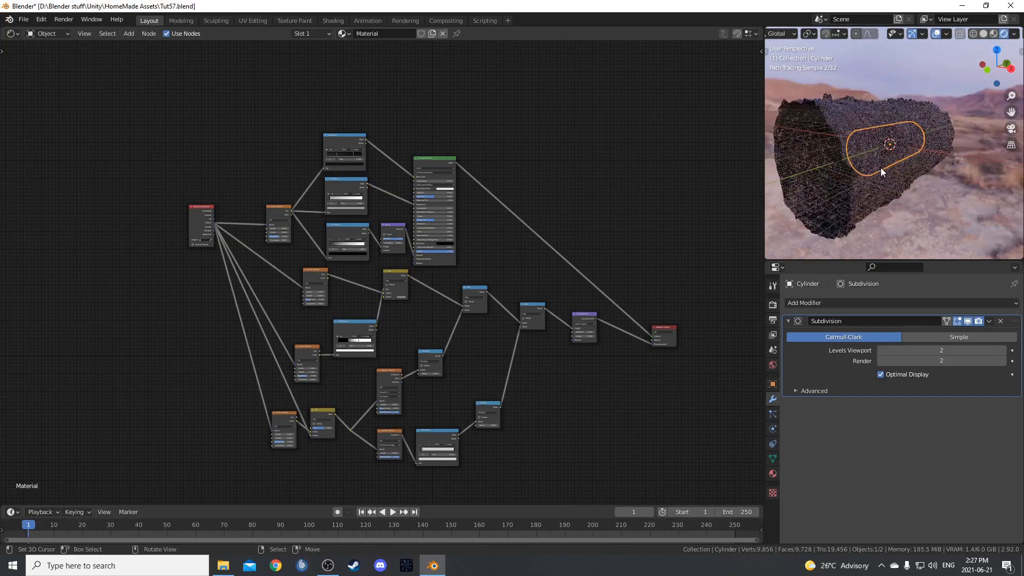
# Switch the viewport to Solid shading and add an Array modifier to the cylinder.
pyautogui.scroll(-5, 882, 167)
pyautogui.scroll(4, 897, 181)
pyautogui.press('z')
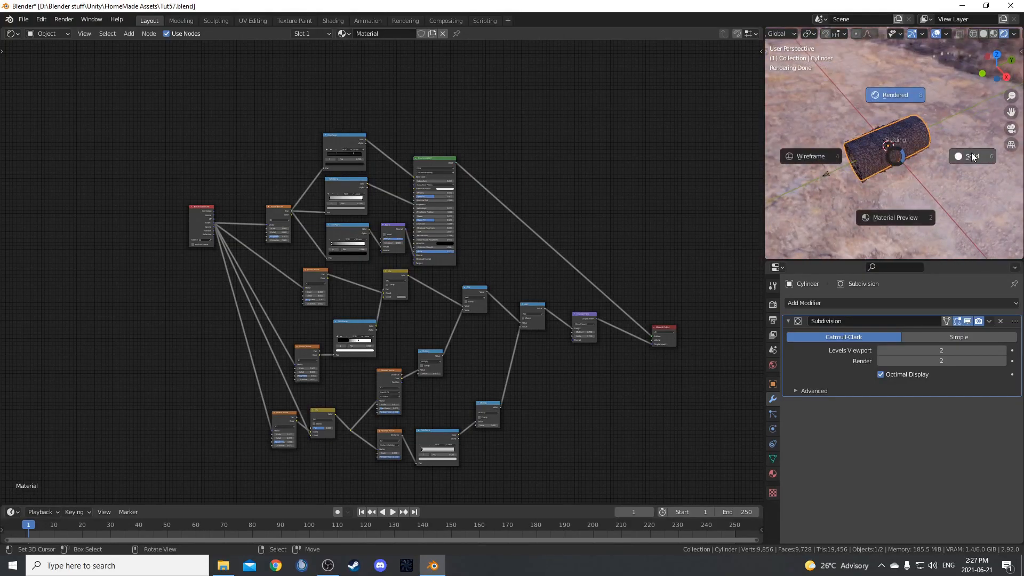
pyautogui.click(911, 155)
pyautogui.click(862, 303)
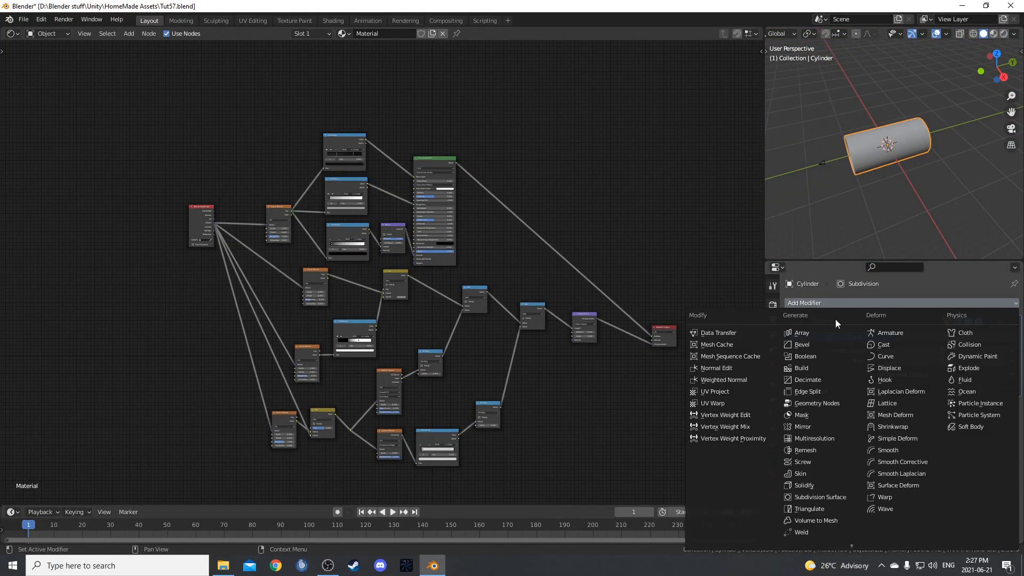
pyautogui.click(814, 332)
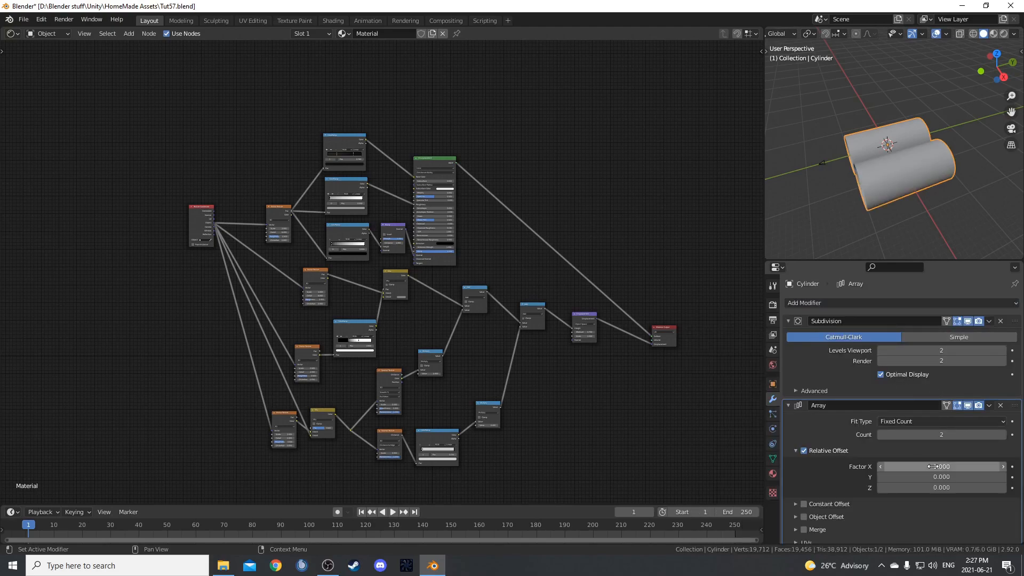
# Place the Array modifier above the Subdivision modifier and set its Count to 5.
pyautogui.moveTo(1015, 406); pyautogui.dragTo(997, 290)
pyautogui.scroll(2, 950, 320)
pyautogui.click(919, 347)
pyautogui.write('5')
pyautogui.press('Return')
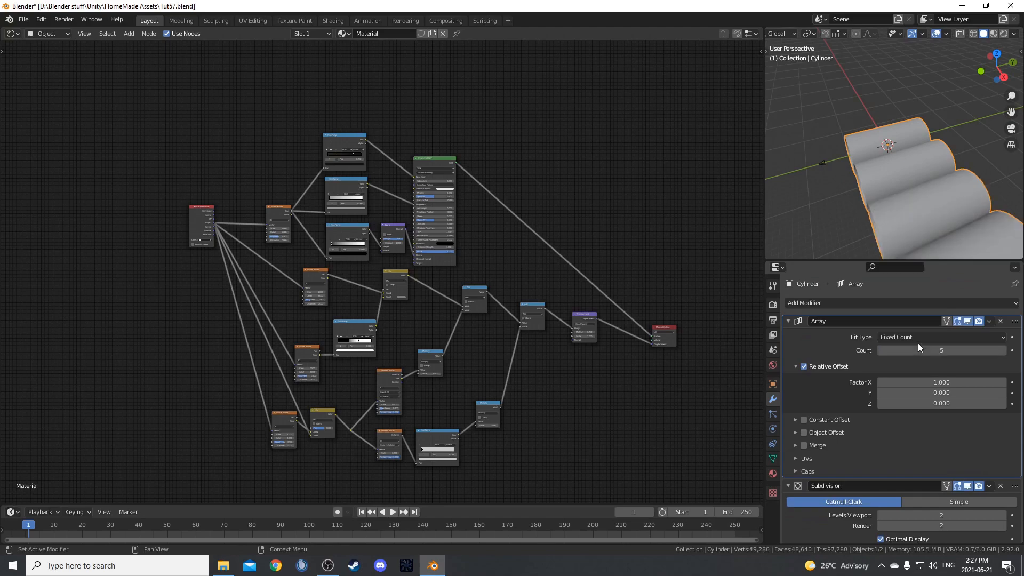
# Set the Array's relative offset factors to X 0 and Y 1, and enable Merge.
pyautogui.click(949, 382)
pyautogui.write('0')
pyautogui.press('Tab')
pyautogui.write('1')
pyautogui.press('Return')
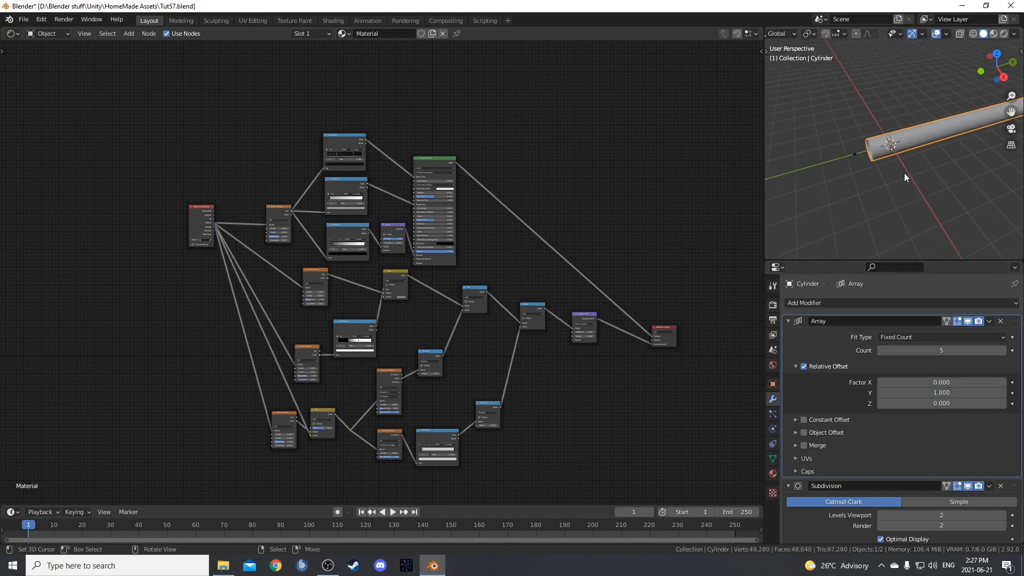
pyautogui.moveTo(904, 173); pyautogui.dragTo(948, 140, button='middle')
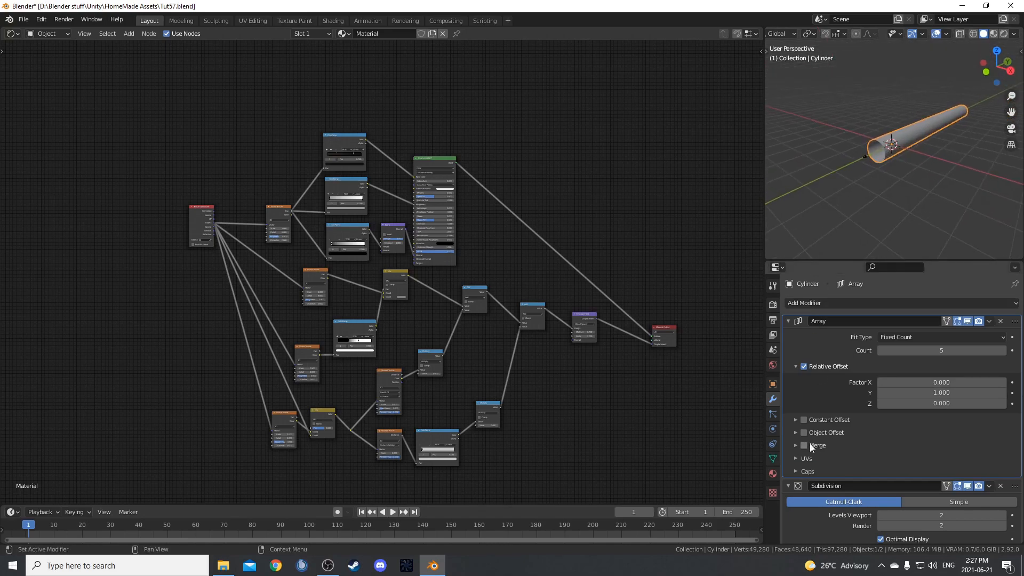
pyautogui.moveTo(943, 131); pyautogui.dragTo(910, 146, button='middle')
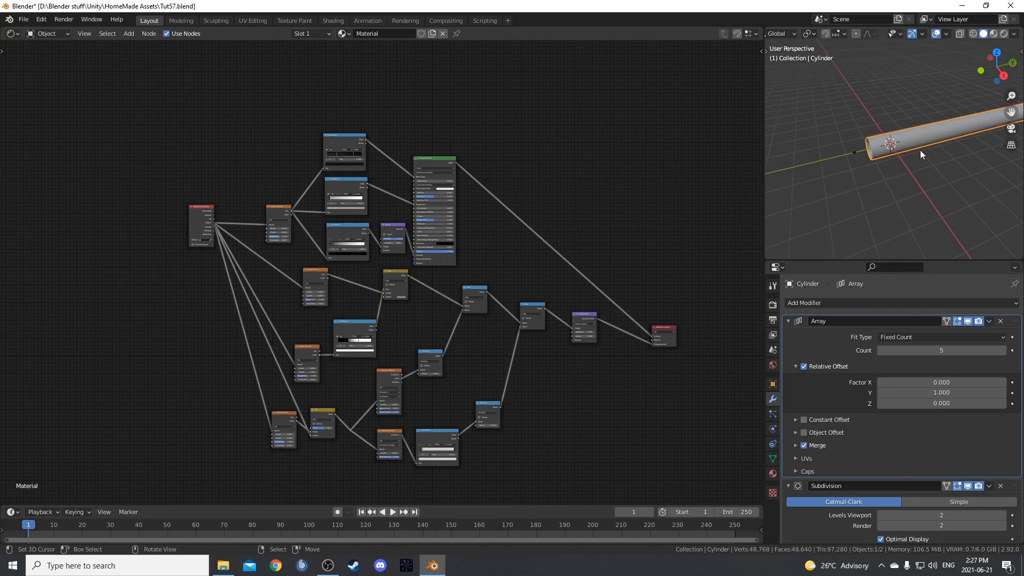
# Add a NURBS path to the scene and rotate it 90° about Z to run along the tunnel.
pyautogui.moveTo(914, 153); pyautogui.dragTo(924, 175, button='middle')
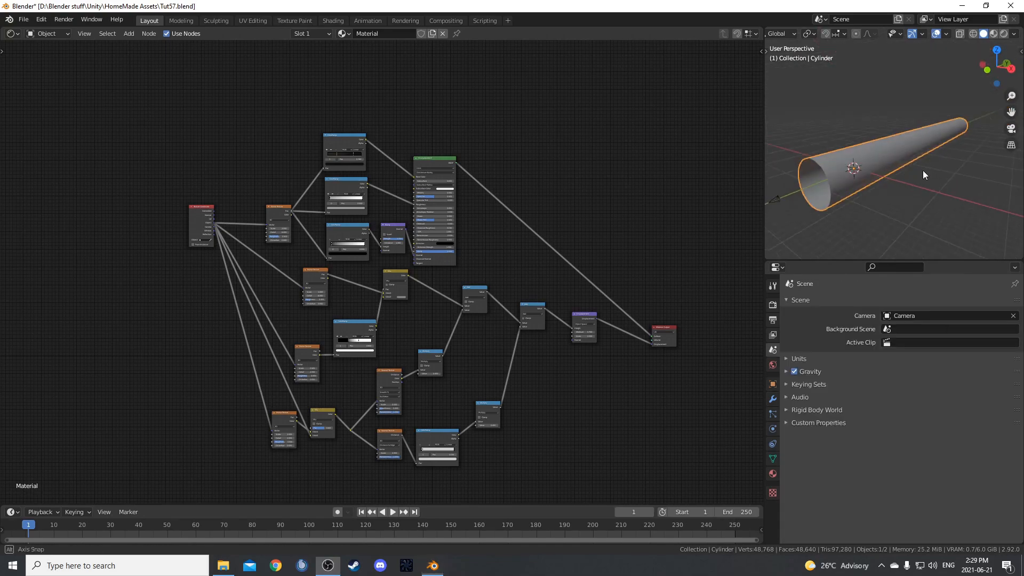
pyautogui.moveTo(923, 171); pyautogui.dragTo(933, 171, button='middle')
pyautogui.hotkey('shift', 'a')
pyautogui.moveTo(864, 171)
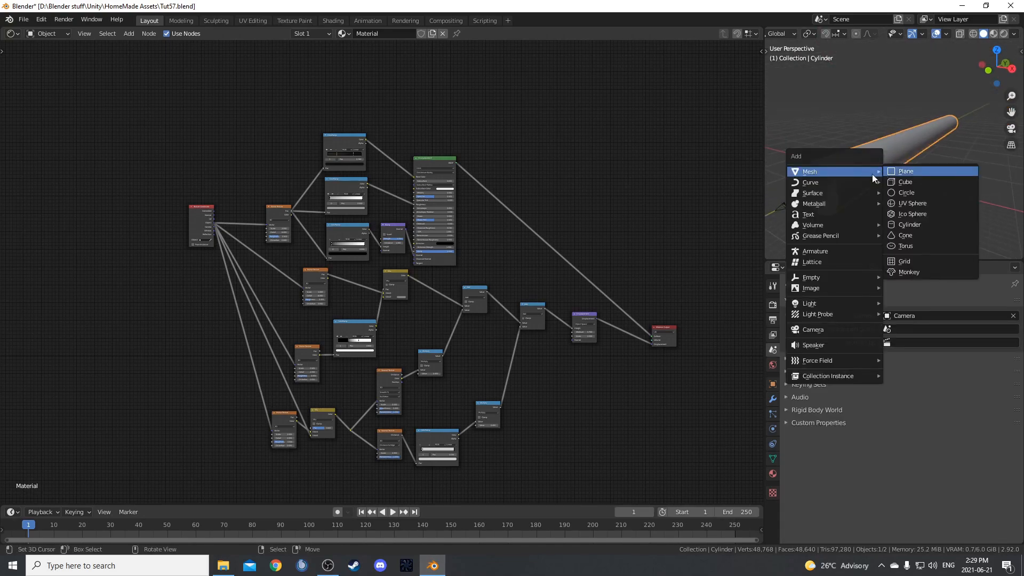
pyautogui.click(920, 231)
pyautogui.moveTo(877, 182); pyautogui.dragTo(901, 170, button='middle')
pyautogui.scroll(4, 894, 163)
pyautogui.write('rz90')
pyautogui.press('Return')
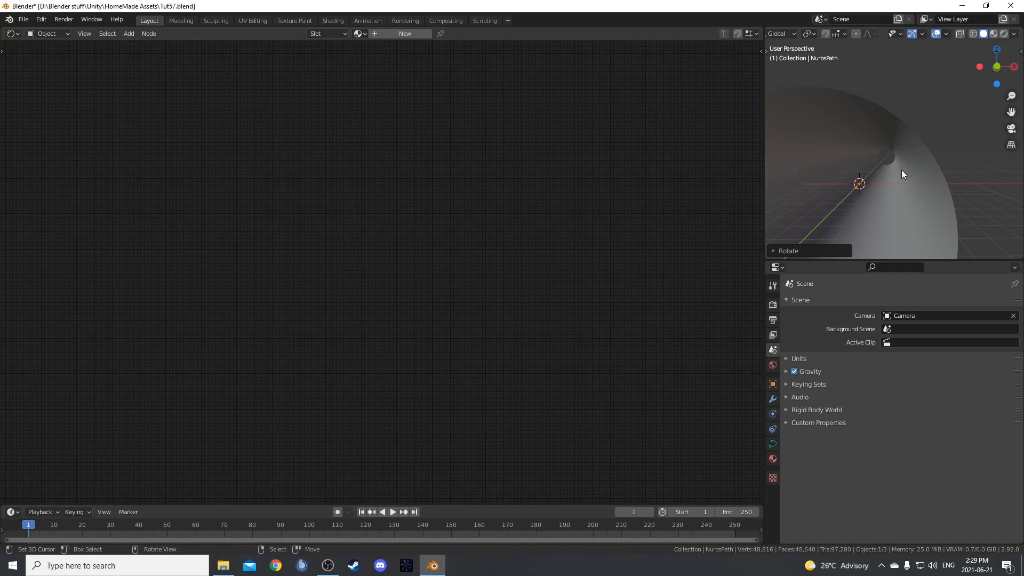
# Enable X-Ray display in the viewport so the path inside the tunnel can be edited.
pyautogui.moveTo(910, 183); pyautogui.dragTo(840, 178, button='middle')
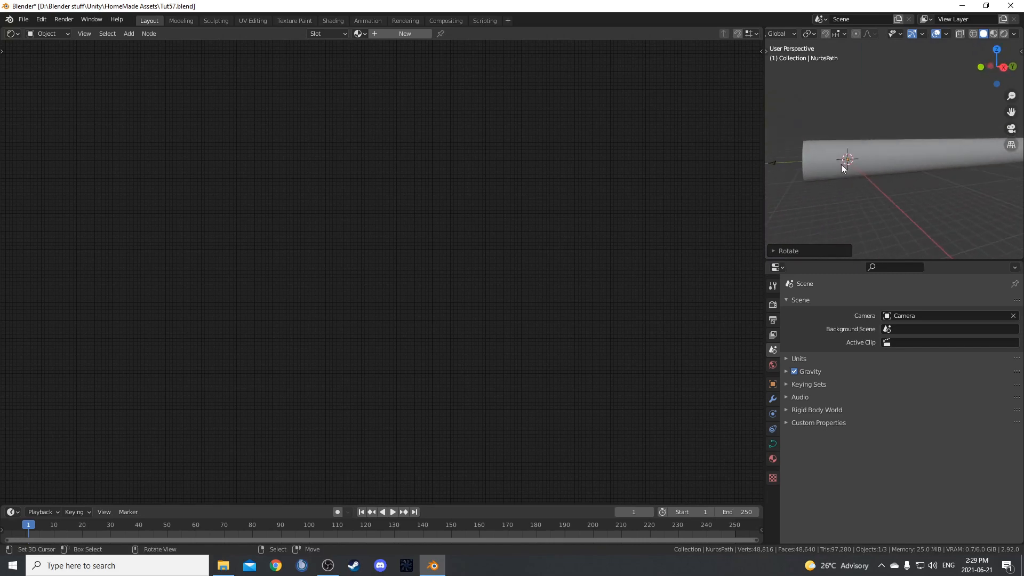
pyautogui.click(960, 34)
pyautogui.moveTo(811, 206); pyautogui.dragTo(889, 206, button='middle')
pyautogui.click(959, 34)
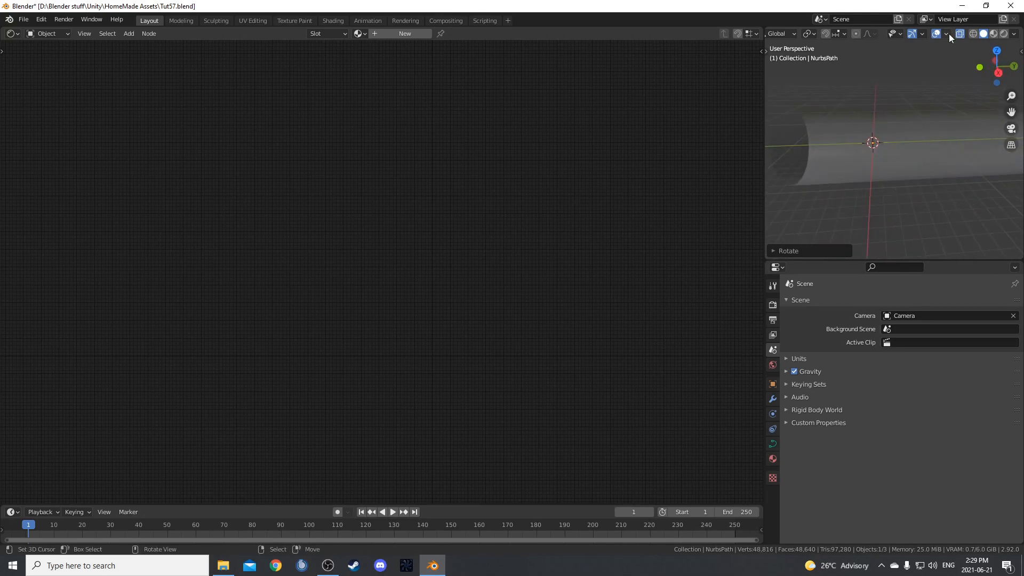
pyautogui.moveTo(823, 196); pyautogui.dragTo(895, 183, button='middle')
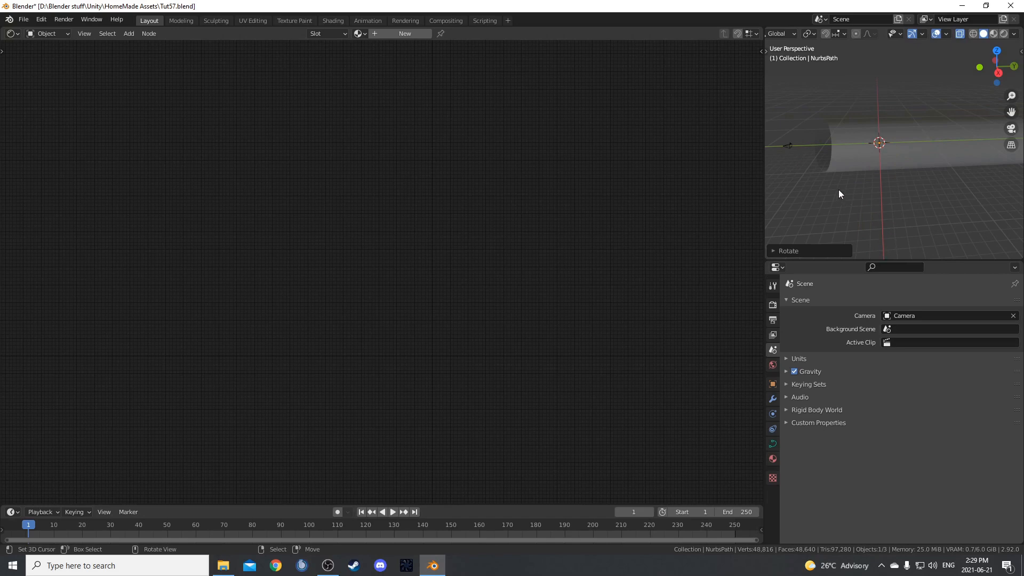
# Enter Edit Mode on the path, select all points except the first, and move them along Y into the tunnel.
pyautogui.press('Tab')
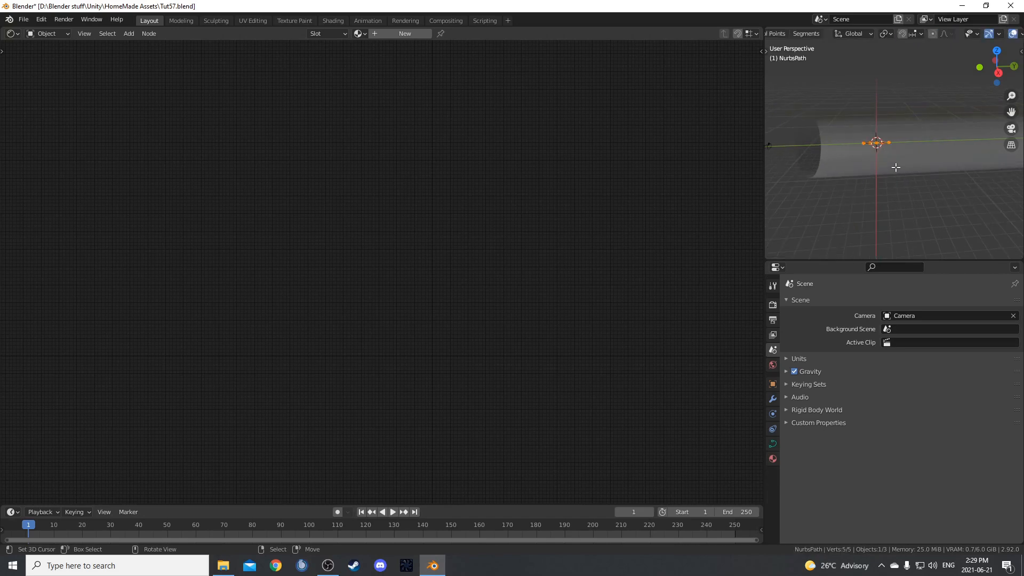
pyautogui.press('b')
pyautogui.moveTo(880, 132); pyautogui.dragTo(927, 178)
pyautogui.scroll(-3, 926, 178)
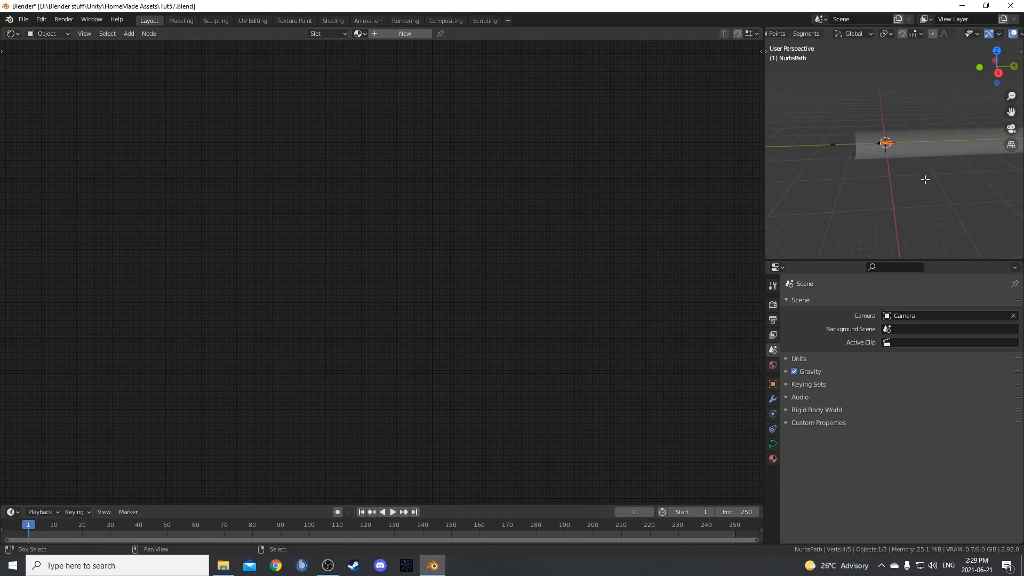
pyautogui.keyDown('shift'); pyautogui.moveTo(927, 179); pyautogui.dragTo(809, 203, button='middle'); pyautogui.keyUp('shift')
pyautogui.scroll(-3, 846, 198)
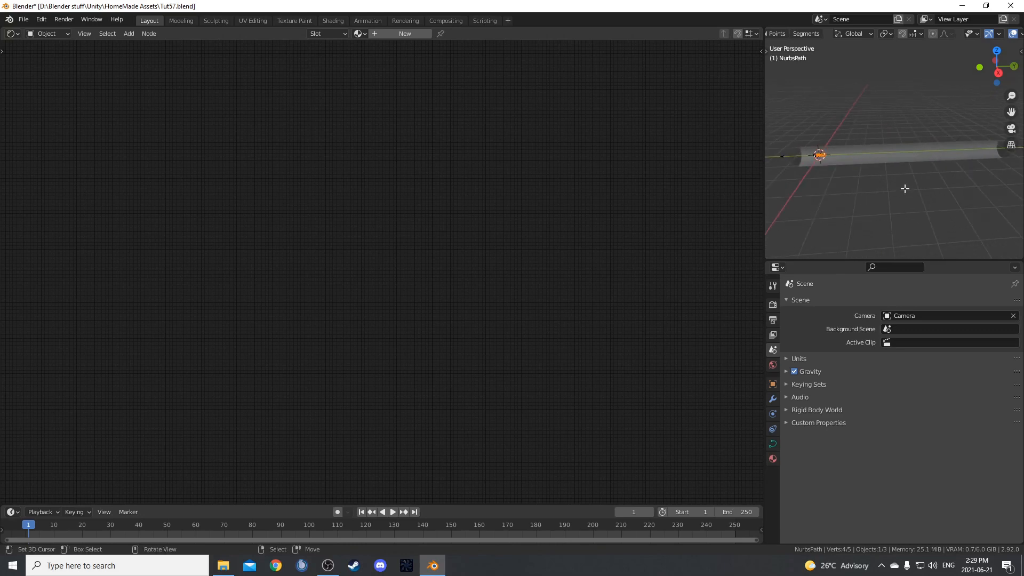
pyautogui.press('g')
pyautogui.press('y')
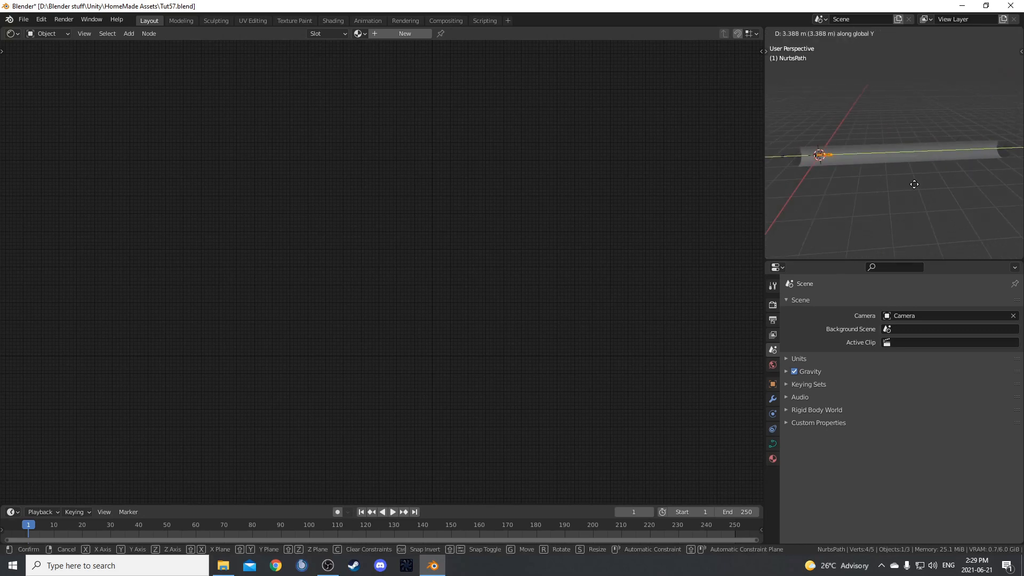
pyautogui.click(924, 184)
# Select the path's last three points and move them further along Y.
pyautogui.scroll(2, 902, 182)
pyautogui.moveTo(815, 151); pyautogui.dragTo(860, 192)
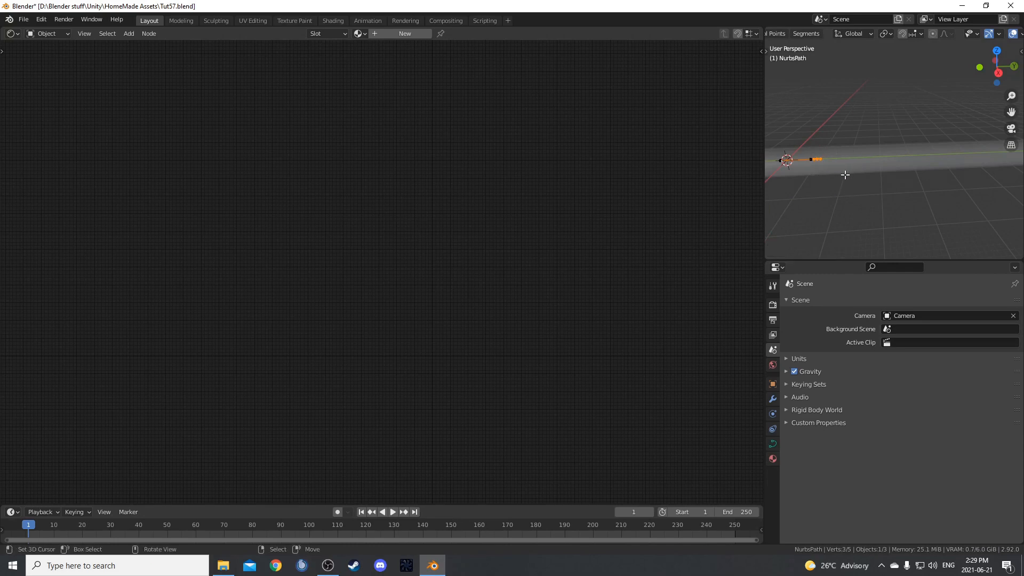
pyautogui.press('g')
pyautogui.press('y')
pyautogui.click(881, 169)
# Select the path's last two points and move them further down the tunnel along Y.
pyautogui.moveTo(865, 144); pyautogui.dragTo(900, 184)
pyautogui.press('g')
pyautogui.press('y')
pyautogui.click(949, 174)
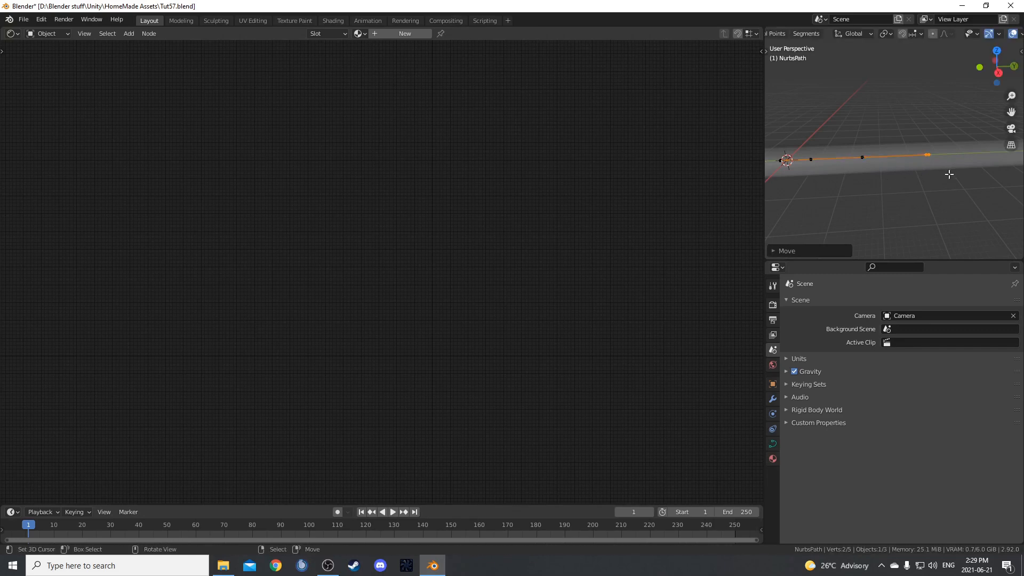
# Select the path's end point and move it about 22 m along Y towards the tunnel's far end.
pyautogui.scroll(-2, 949, 174)
pyautogui.rightClick(921, 153)
pyautogui.press('g')
pyautogui.press('y')
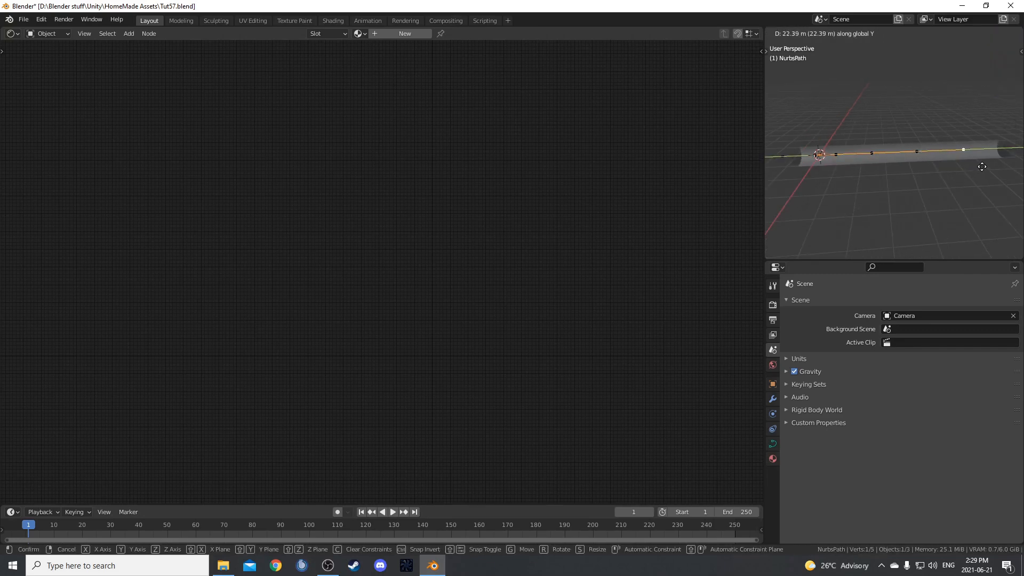
pyautogui.click(983, 166)
# Extrude the path's end point twice along Y past the tunnel's far end, the first time by about 22.5 m.
pyautogui.keyDown('shift'); pyautogui.moveTo(979, 168); pyautogui.dragTo(861, 210, button='middle'); pyautogui.keyUp('shift')
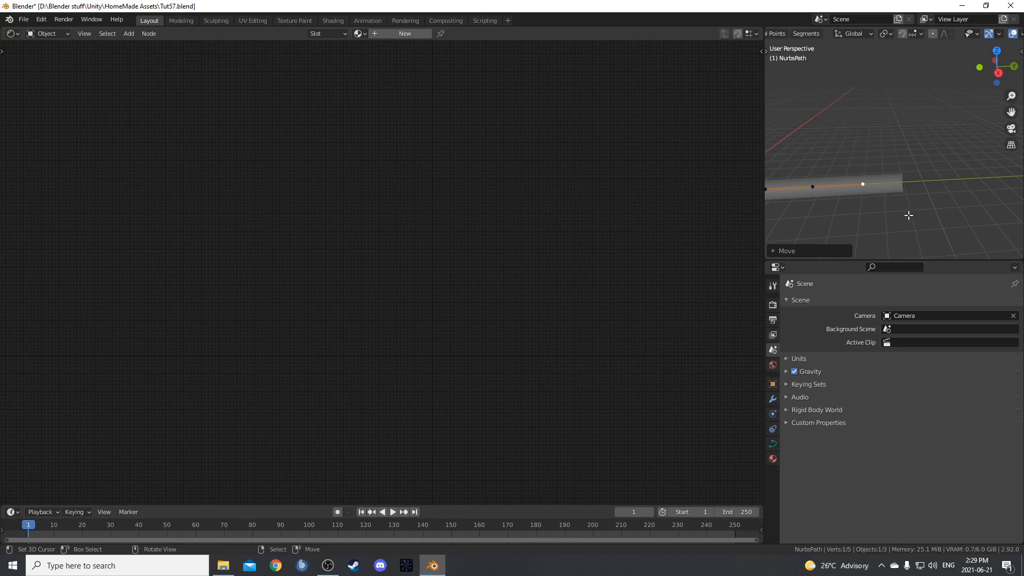
pyautogui.press('e')
pyautogui.press('y')
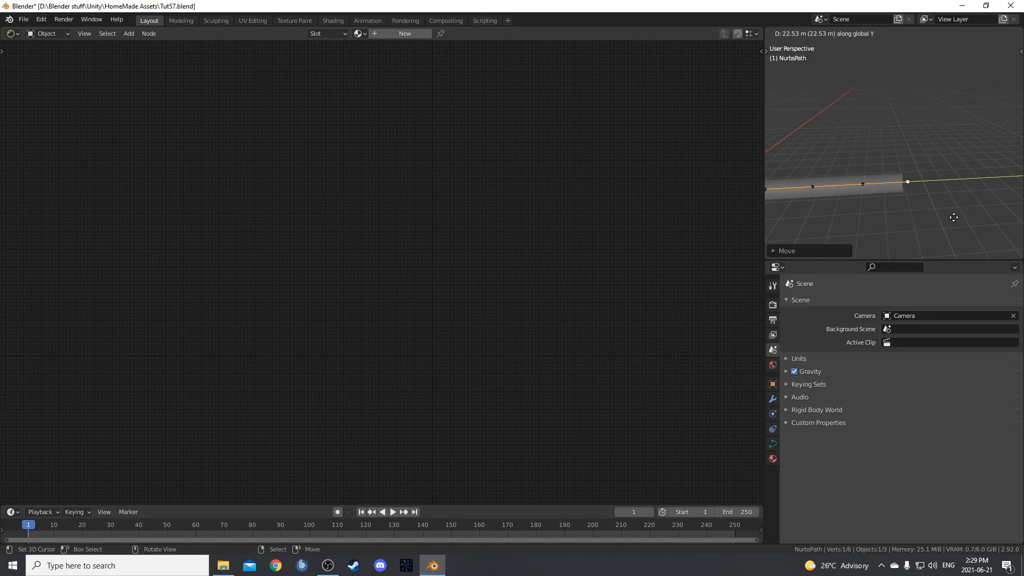
pyautogui.click(953, 217)
pyautogui.scroll(-2, 925, 216)
pyautogui.press('e')
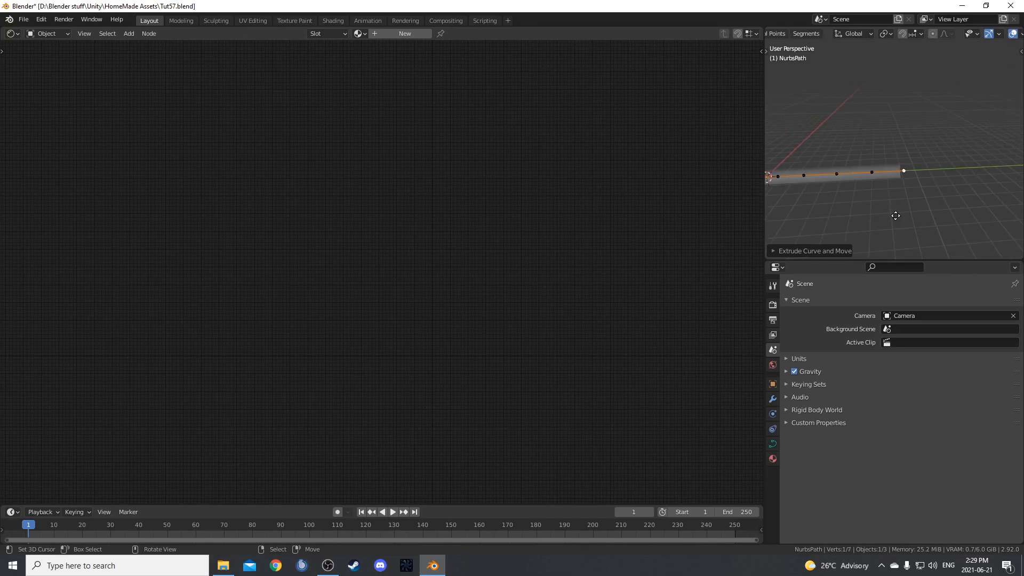
pyautogui.press('y')
pyautogui.click(937, 214)
# Leave Edit Mode, add a Curve modifier to the tunnel cylinder, and collapse its Array modifier settings.
pyautogui.moveTo(855, 205); pyautogui.dragTo(913, 92, button='middle')
pyautogui.press('Tab')
pyautogui.click(855, 188)
pyautogui.click(773, 399)
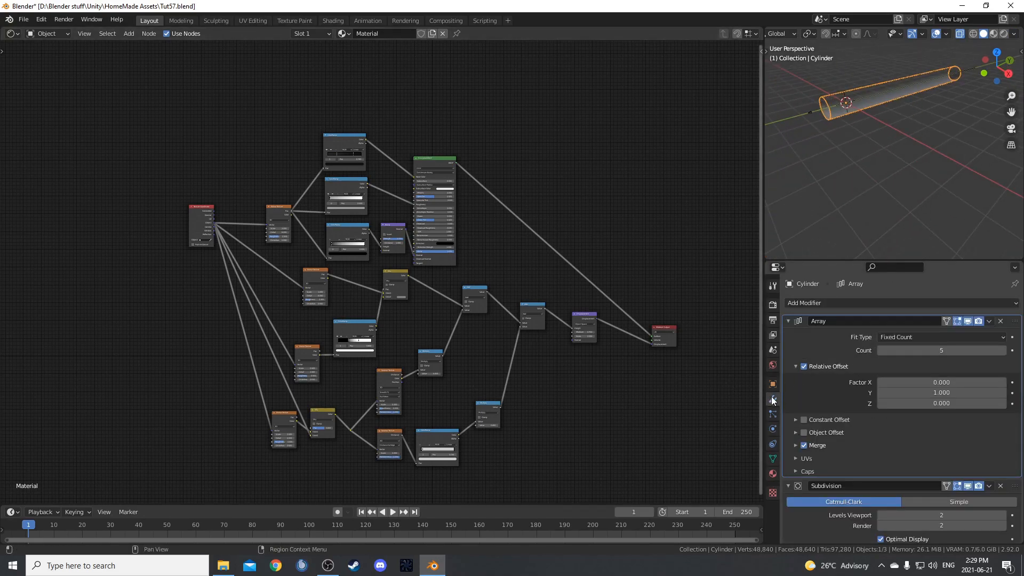
pyautogui.click(872, 302)
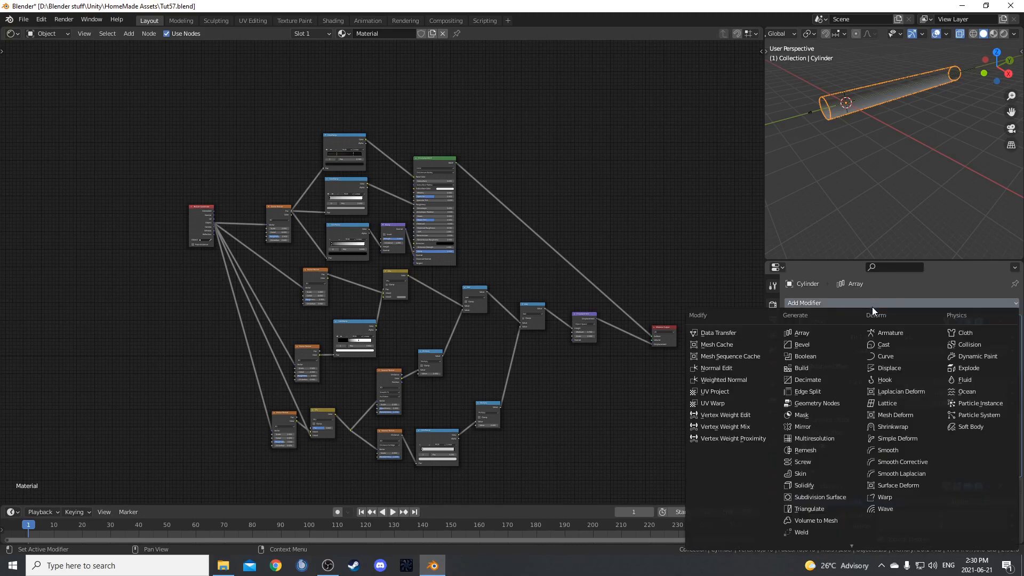
pyautogui.click(886, 357)
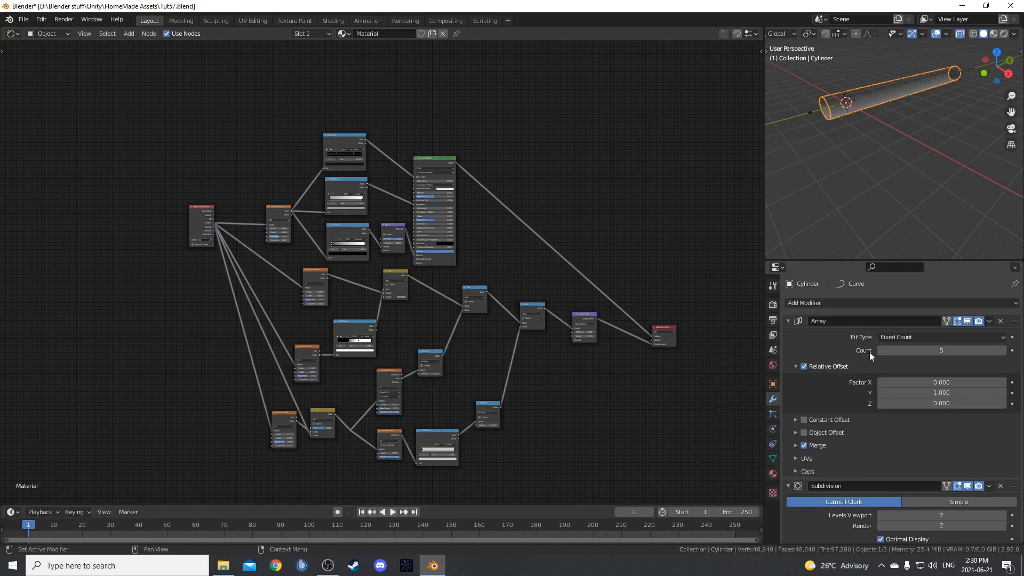
pyautogui.click(788, 321)
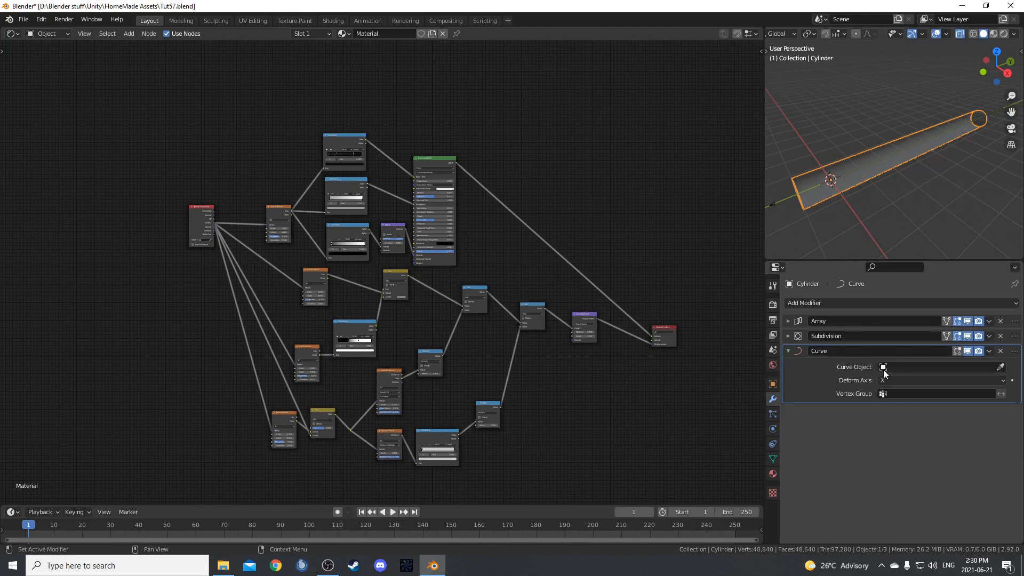
# Set NurbsPath as the curve object of the tunnel's Curve modifier.
pyautogui.click(884, 368)
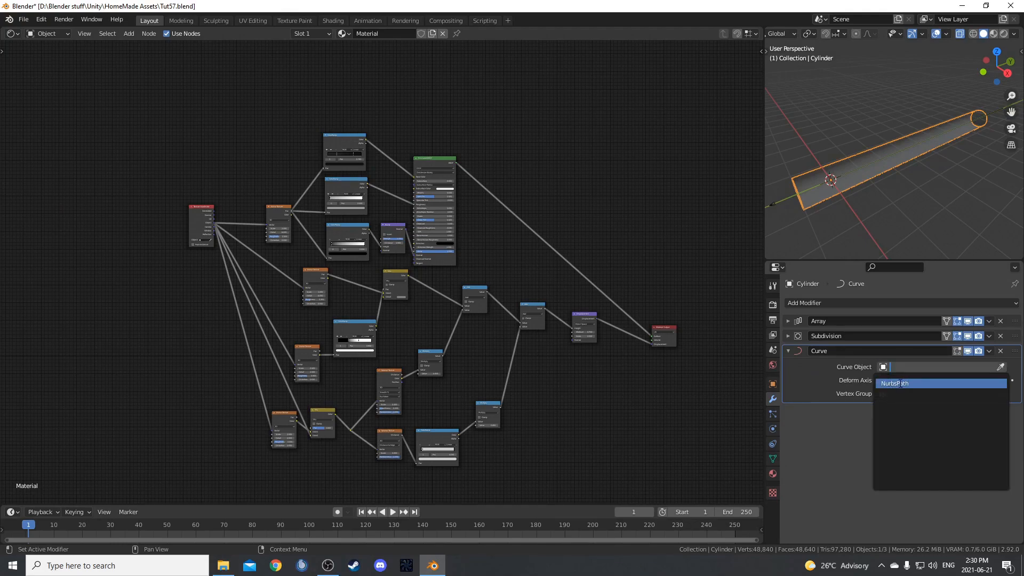
pyautogui.click(899, 383)
pyautogui.keyDown('shift'); pyautogui.moveTo(855, 220); pyautogui.dragTo(834, 200, button='middle'); pyautogui.keyUp('shift')
# Edit the NURBS path and move its last three points upward and sideways to bend the tunnel's far end.
pyautogui.click(940, 152)
pyautogui.press('Tab')
pyautogui.moveTo(857, 107); pyautogui.dragTo(997, 184)
pyautogui.press('g')
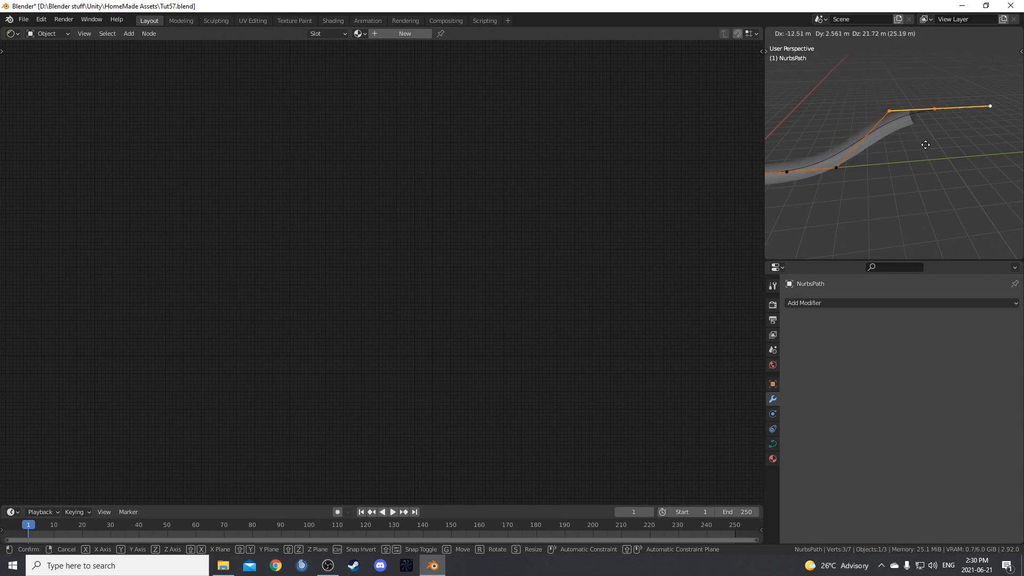
pyautogui.click(928, 159)
pyautogui.moveTo(928, 159); pyautogui.dragTo(955, 183, button='middle')
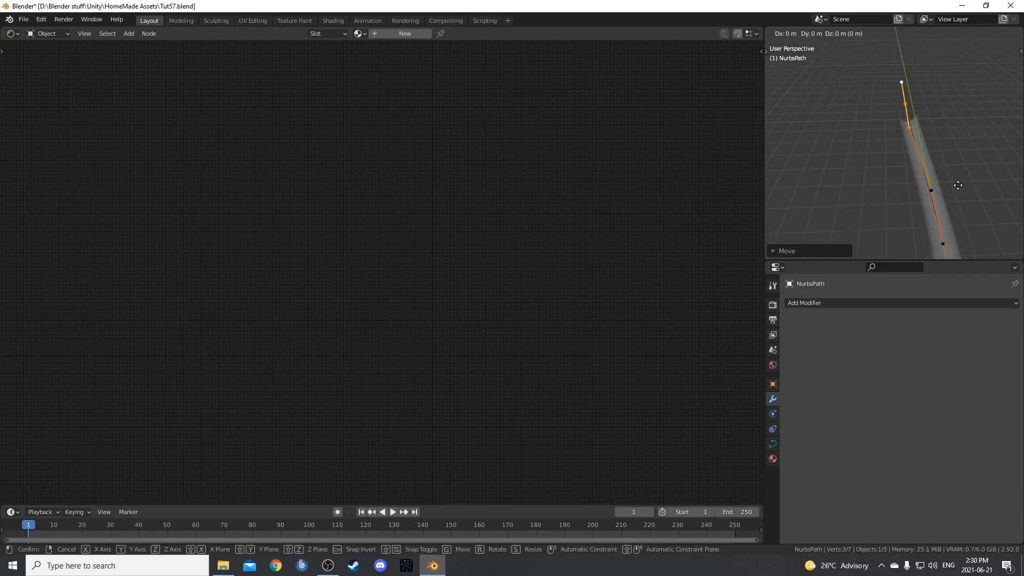
pyautogui.click(945, 187)
pyautogui.moveTo(945, 187); pyautogui.dragTo(805, 122, button='middle')
pyautogui.click(990, 123)
pyautogui.press('r')
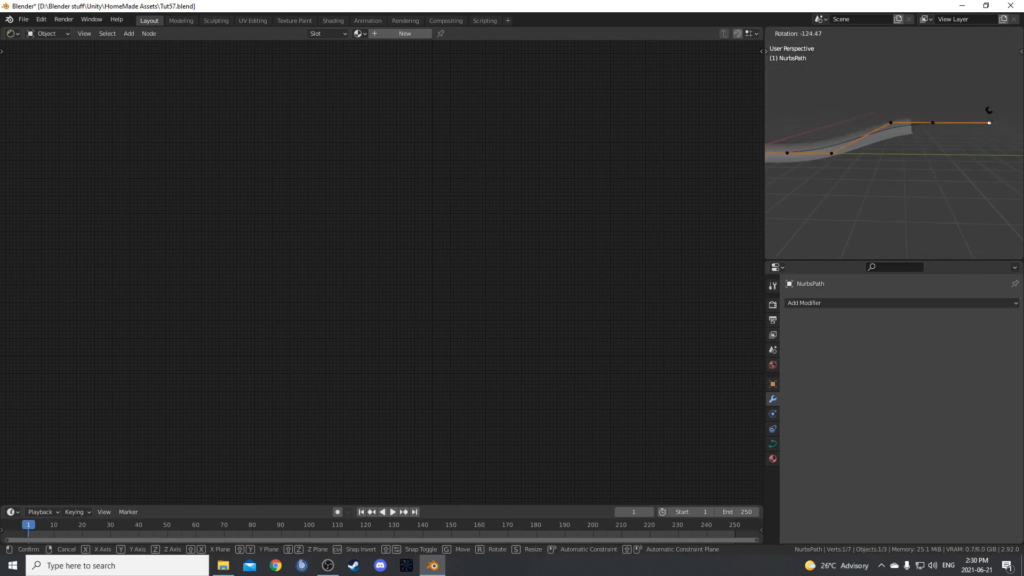
pyautogui.press('Escape')
# Move the path's last two points along Z, and move its end point alone further along Z.
pyautogui.moveTo(929, 87); pyautogui.dragTo(1022, 171)
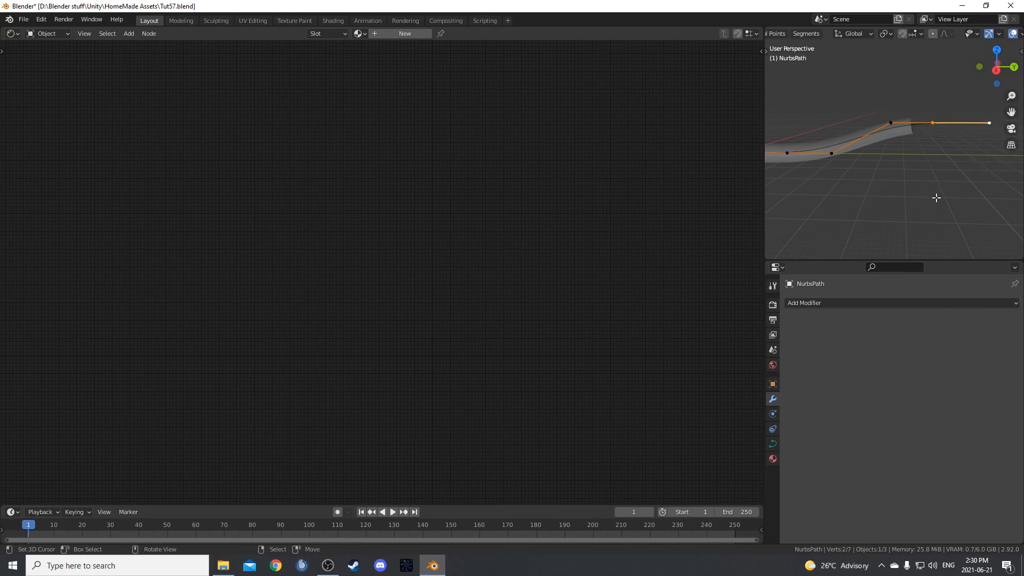
pyautogui.press('g')
pyautogui.press('z')
pyautogui.click(941, 165)
pyautogui.moveTo(957, 69); pyautogui.dragTo(1016, 142)
pyautogui.press('g')
pyautogui.press('z')
pyautogui.click(994, 64)
# From the camera view, select two points at the bent part of the path and move them along Z and Y.
pyautogui.moveTo(892, 166); pyautogui.dragTo(987, 170, button='middle')
pyautogui.scroll(4, 982, 168)
pyautogui.press('KP_0')
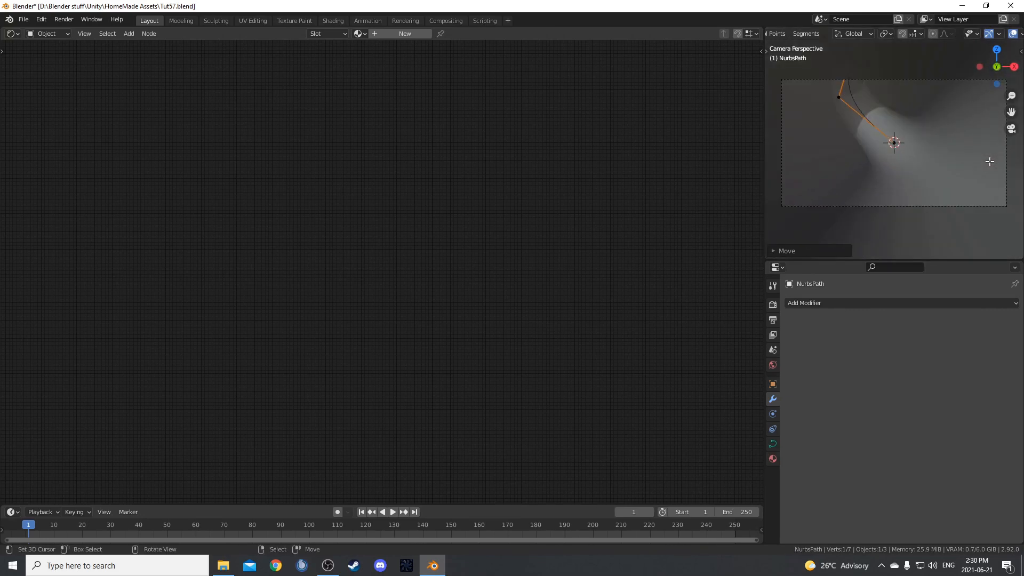
pyautogui.scroll(-1, 913, 171)
pyautogui.moveTo(835, 83); pyautogui.dragTo(914, 125)
pyautogui.press('g')
pyautogui.press('z')
pyautogui.click(938, 145)
pyautogui.press('g')
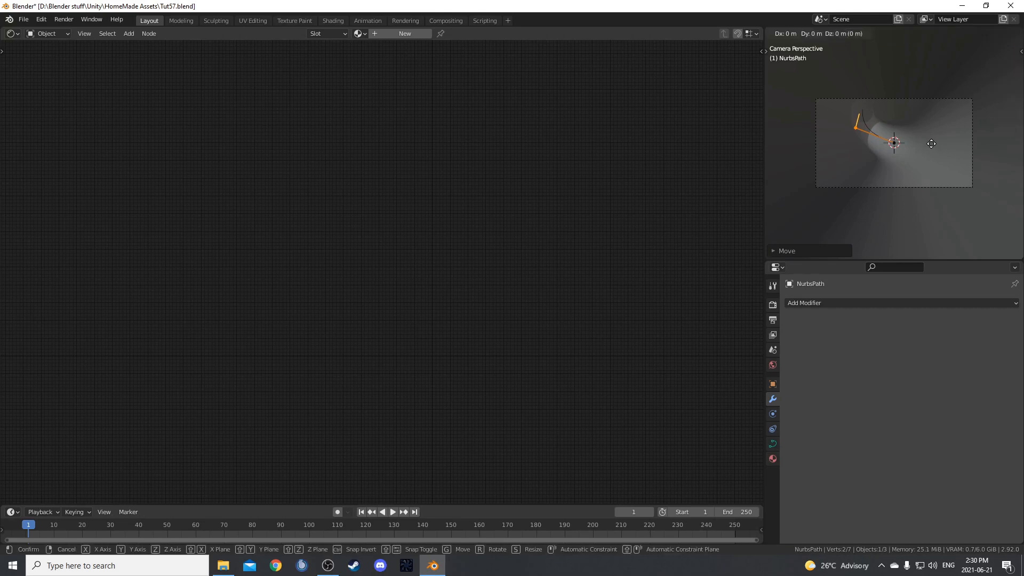
pyautogui.press('y')
pyautogui.click(950, 145)
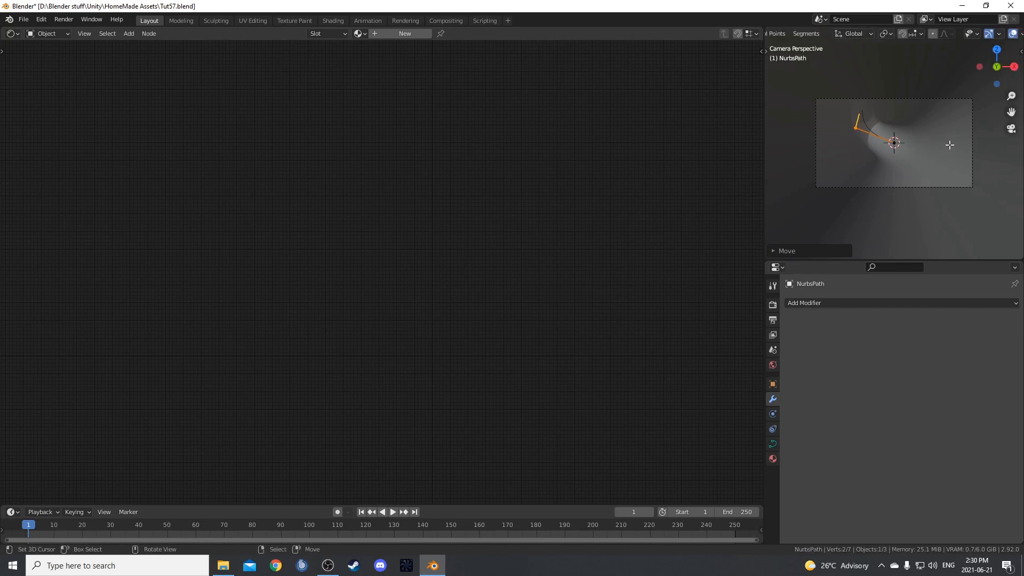
# Move the two selected path points along X and Z, and switch the camera view to Rendered shading.
pyautogui.press('g')
pyautogui.press('x')
pyautogui.click(921, 161)
pyautogui.press('g')
pyautogui.press('z')
pyautogui.click(920, 180)
pyautogui.press('z')
pyautogui.click(953, 72)
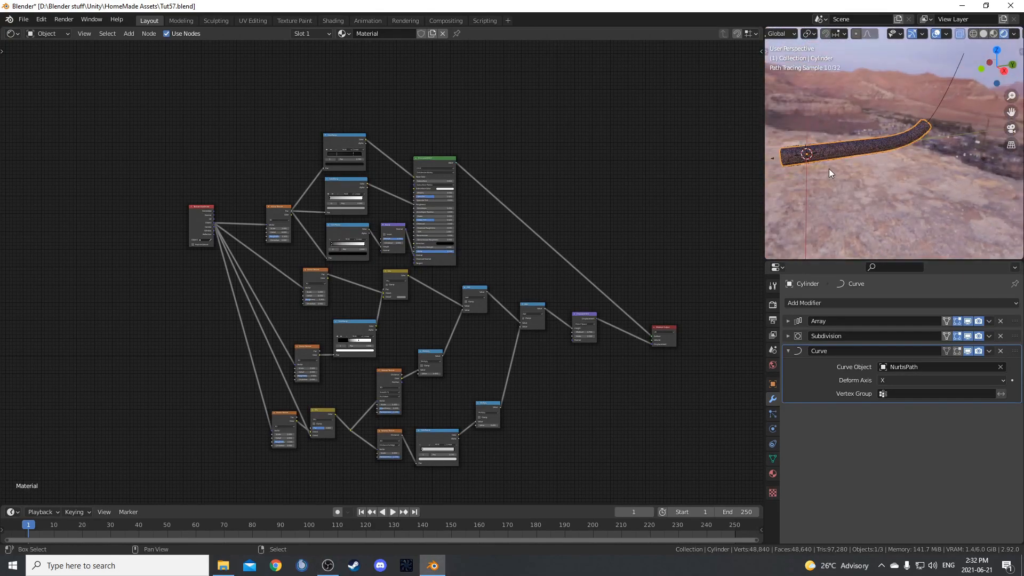
# Leave Edit Mode, select the tunnel cylinder and move it along Y so its near end extends further behind the camera.
pyautogui.keyDown('shift'); pyautogui.moveTo(829, 168); pyautogui.dragTo(927, 205, button='middle'); pyautogui.keyUp('shift')
pyautogui.scroll(2, 944, 198)
pyautogui.press('g')
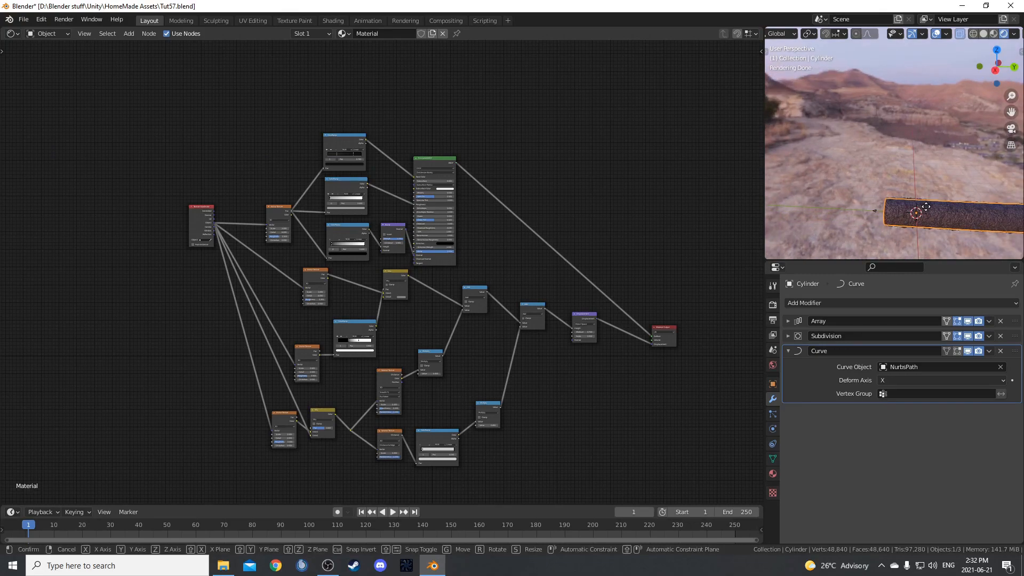
pyautogui.press('y')
pyautogui.click(899, 211)
pyautogui.moveTo(900, 211); pyautogui.dragTo(870, 220, button='middle')
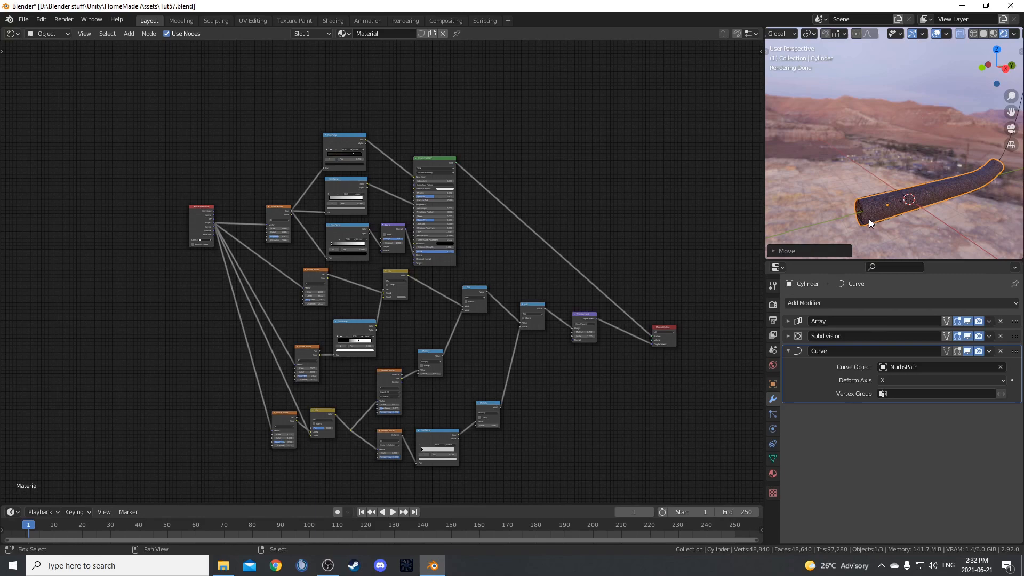
# Add a plane and move it along Y to the tunnel's near opening.
pyautogui.hotkey('shift', 'a')
pyautogui.moveTo(866, 204)
pyautogui.click(907, 207)
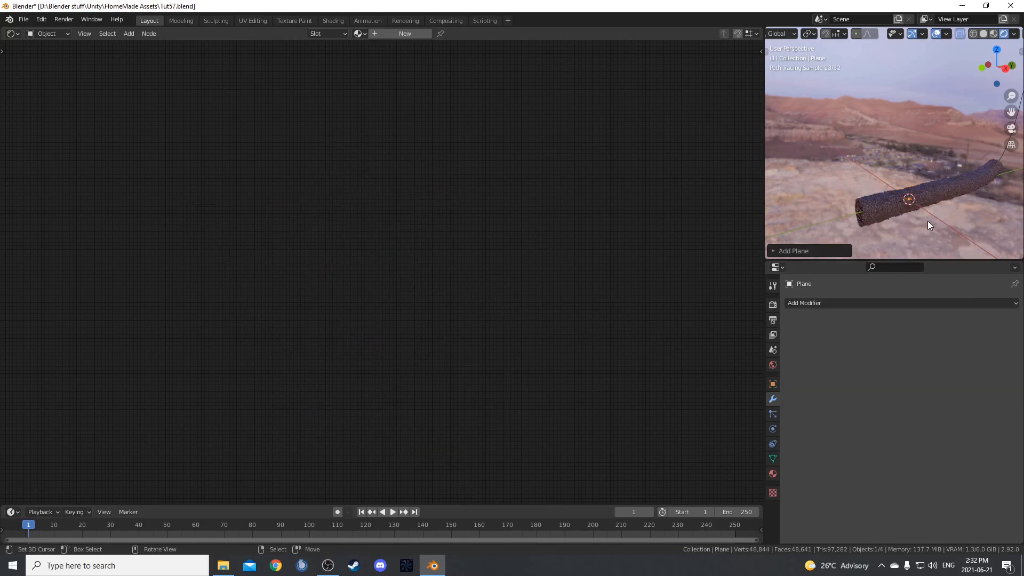
pyautogui.press('g')
pyautogui.press('y')
pyautogui.click(875, 241)
# Rotate the plane about X so it stands upright and scale it up to cover the tunnel's near opening.
pyautogui.press('r')
pyautogui.press('x')
pyautogui.press('Return')
pyautogui.press('s')
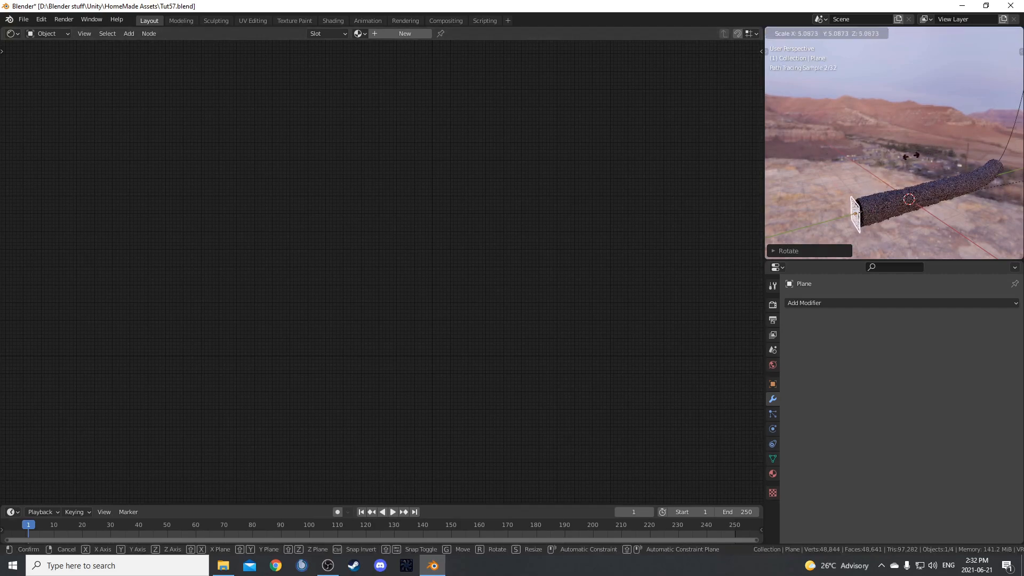
pyautogui.click(899, 155)
# Shift the blocking plane along X, enlarge it further, and check the darkened tunnel through the camera.
pyautogui.moveTo(913, 186); pyautogui.dragTo(908, 166, button='middle')
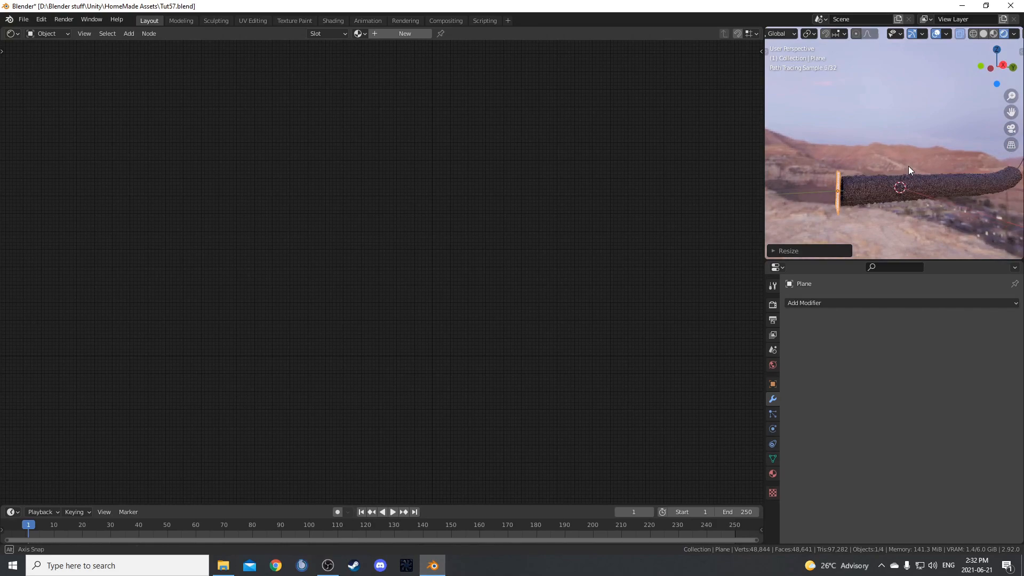
pyautogui.press('g')
pyautogui.press('x')
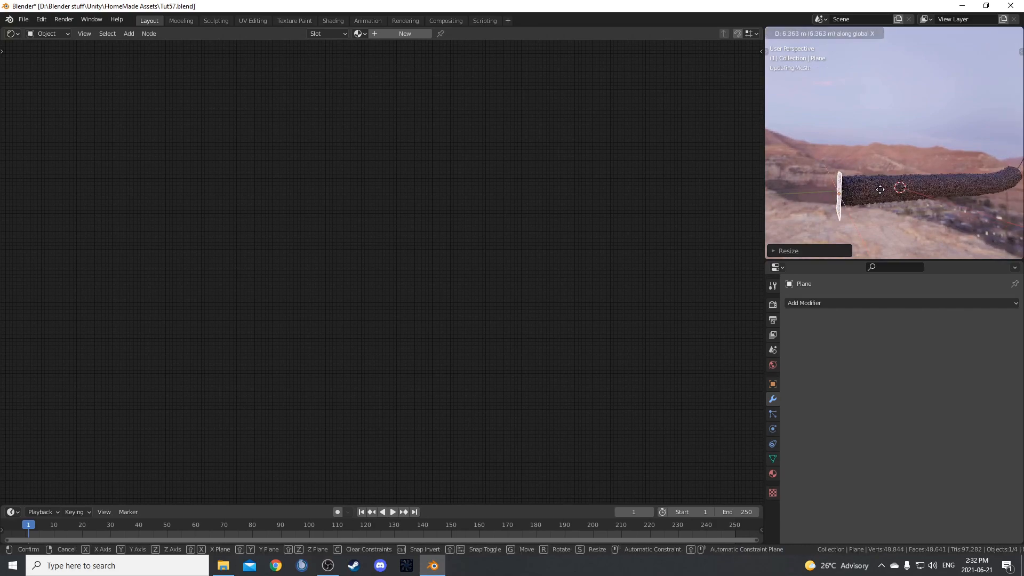
pyautogui.click(918, 184)
pyautogui.moveTo(918, 184)
pyautogui.mouseDown(button='middle')
pyautogui.moveTo(909, 181)
pyautogui.moveTo(919, 184)
pyautogui.mouseUp(button='middle')
pyautogui.press('s')
pyautogui.click(891, 197)
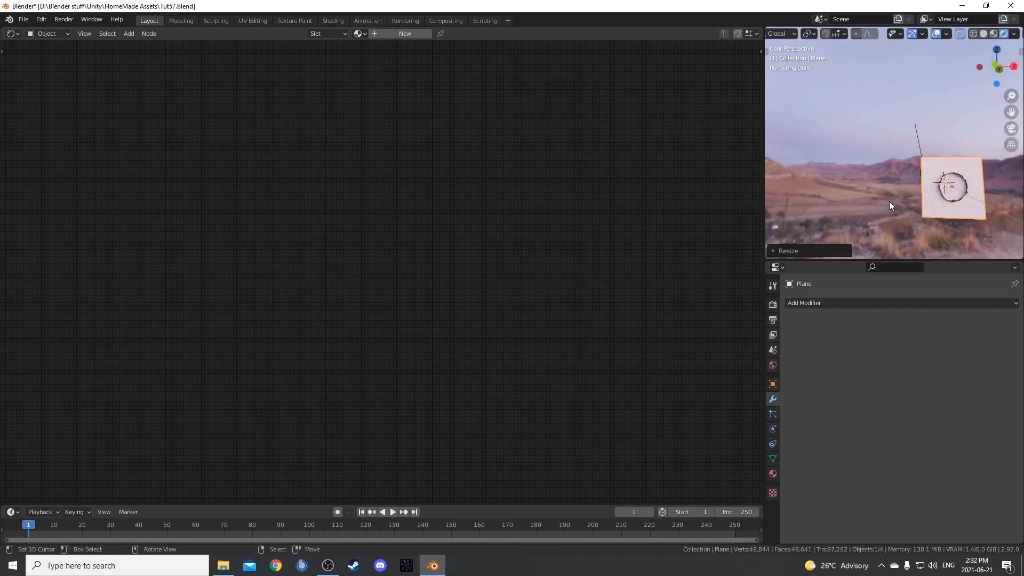
pyautogui.press('KP_0')
pyautogui.scroll(2, 891, 200)
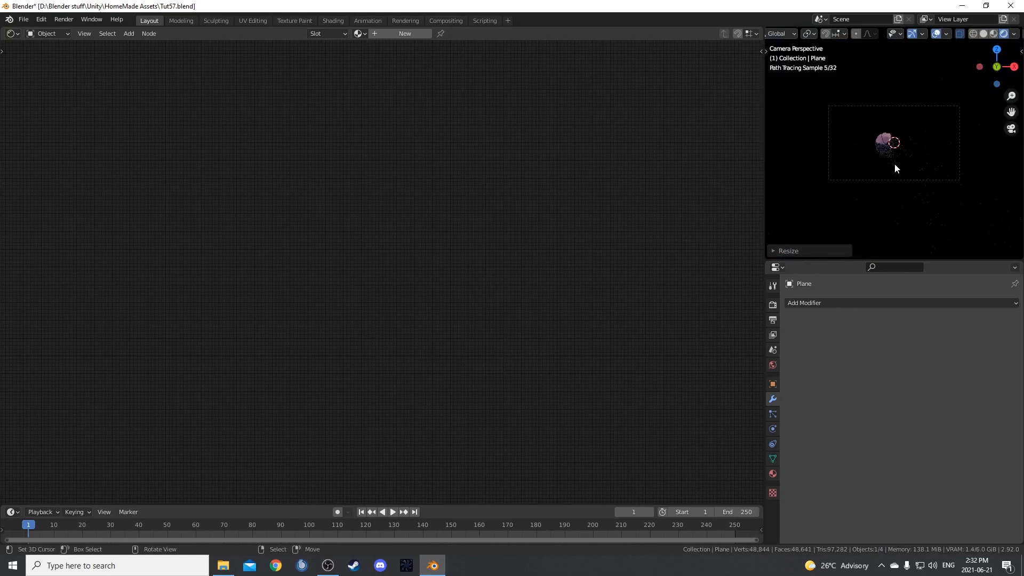
# Open the NURBS path in Edit Mode and move a point near the tunnel's near half along Z.
pyautogui.click(881, 138)
pyautogui.press('Tab')
pyautogui.moveTo(894, 167)
pyautogui.mouseDown(button='middle')
pyautogui.moveTo(858, 209)
pyautogui.moveTo(843, 186)
pyautogui.moveTo(893, 183)
pyautogui.mouseUp(button='middle')
pyautogui.scroll(4, 857, 209)
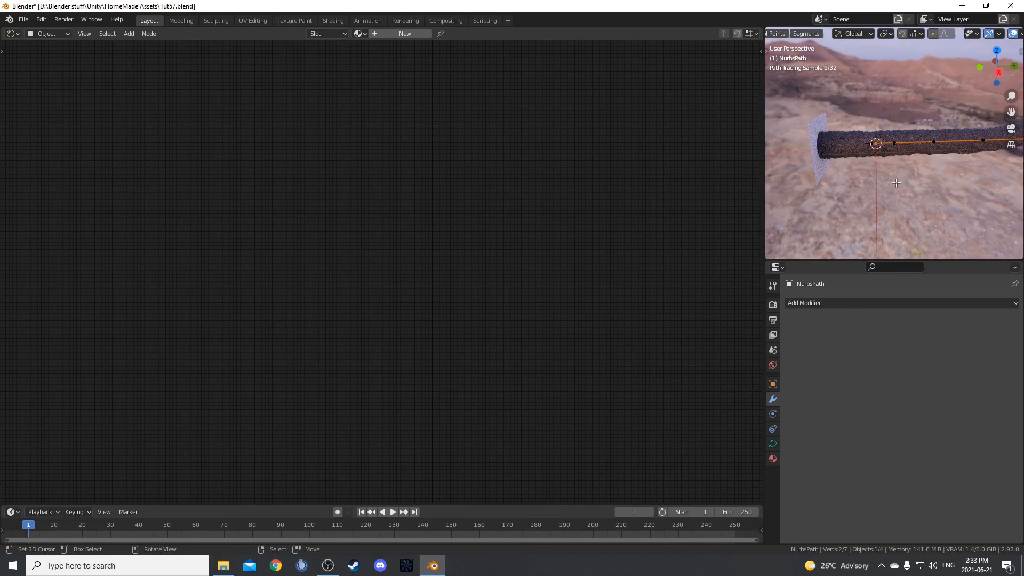
pyautogui.moveTo(923, 102); pyautogui.dragTo(940, 143, button='middle')
pyautogui.press('g')
pyautogui.press('z')
pyautogui.click(941, 165)
# Reposition another point along the path freely, and move the path's second-to-last point.
pyautogui.rightClick(956, 145)
pyautogui.press('g')
pyautogui.click(961, 161)
pyautogui.rightClick(991, 138)
pyautogui.moveTo(890, 188); pyautogui.dragTo(981, 200, button='middle')
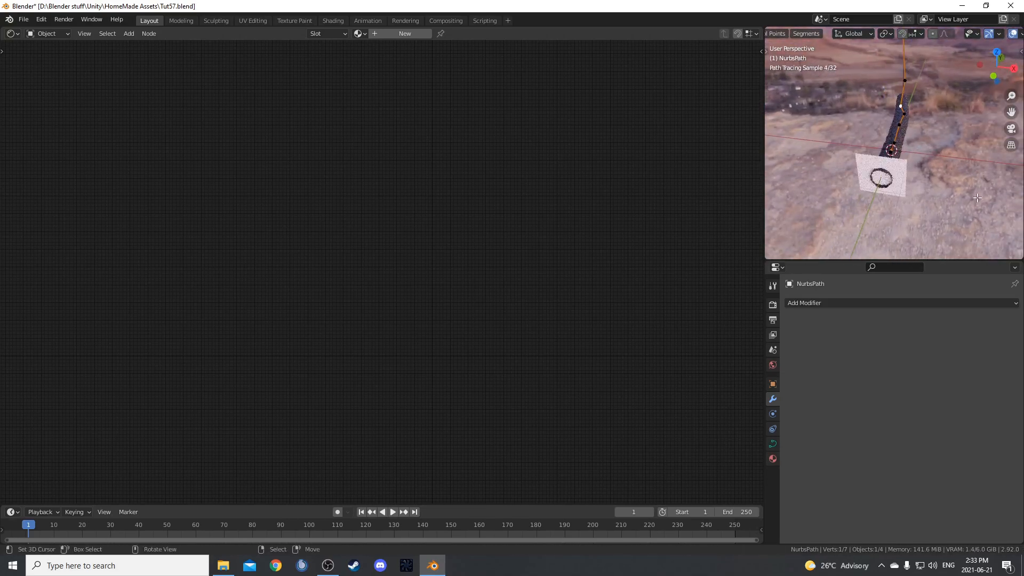
pyautogui.moveTo(939, 147); pyautogui.dragTo(880, 142, button='middle')
pyautogui.press('g')
pyautogui.click(888, 159)
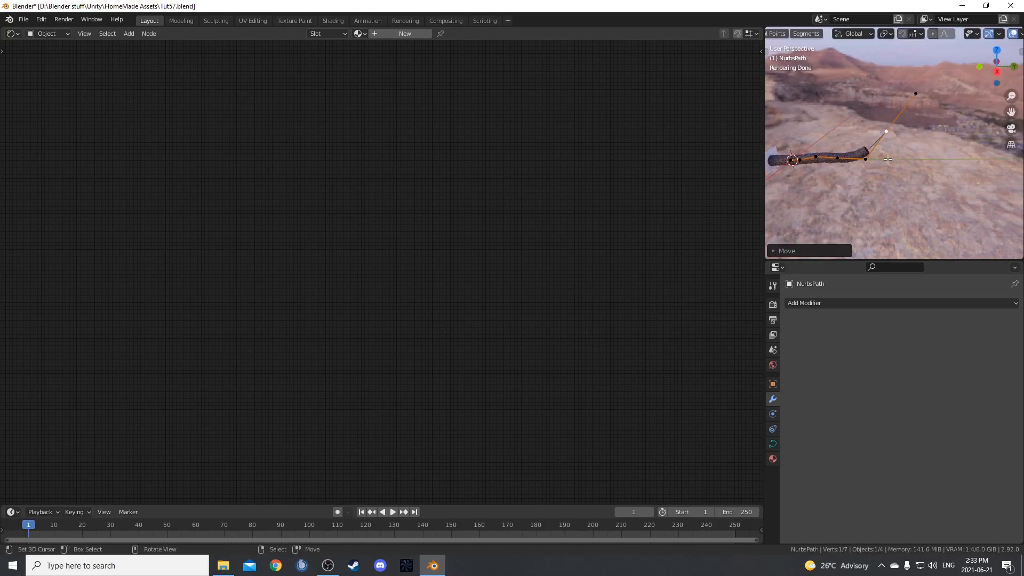
# In the camera view, move the selected path point about 9 m along negative X and leave Edit Mode.
pyautogui.press('KP_0')
pyautogui.scroll(2, 891, 188)
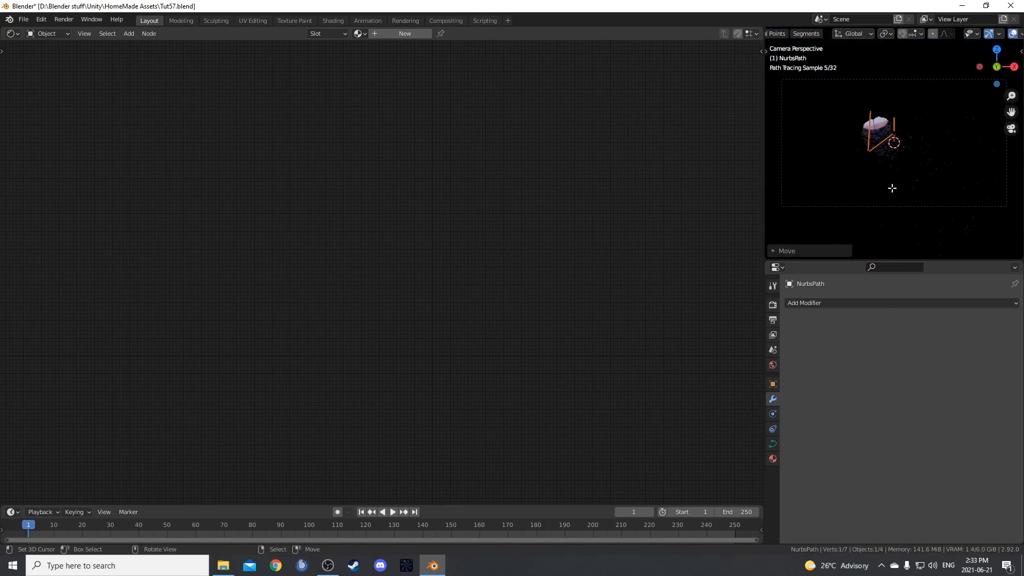
pyautogui.press('g')
pyautogui.press('y')
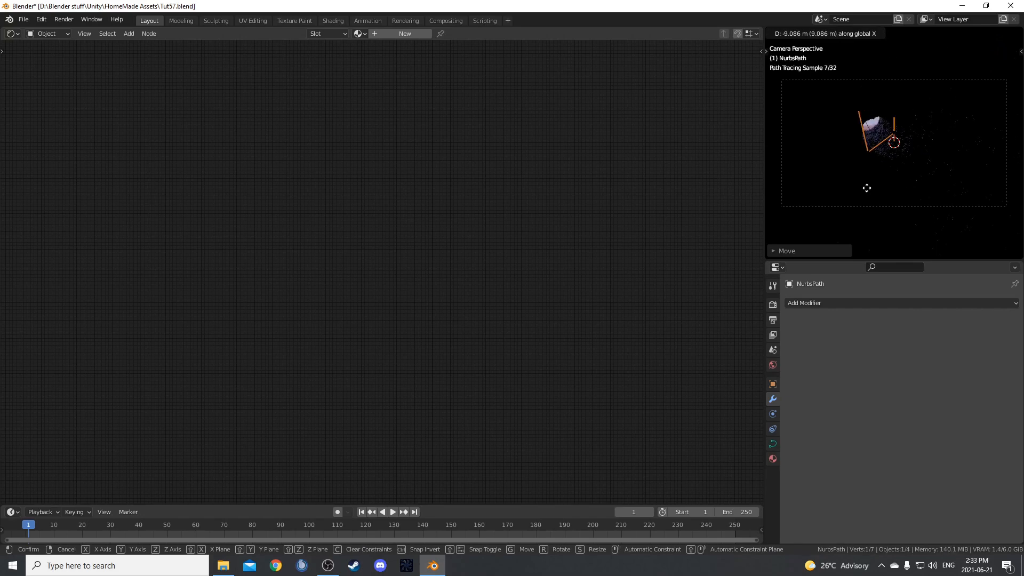
pyautogui.click(867, 188)
pyautogui.press('Tab')
pyautogui.scroll(2, 906, 187)
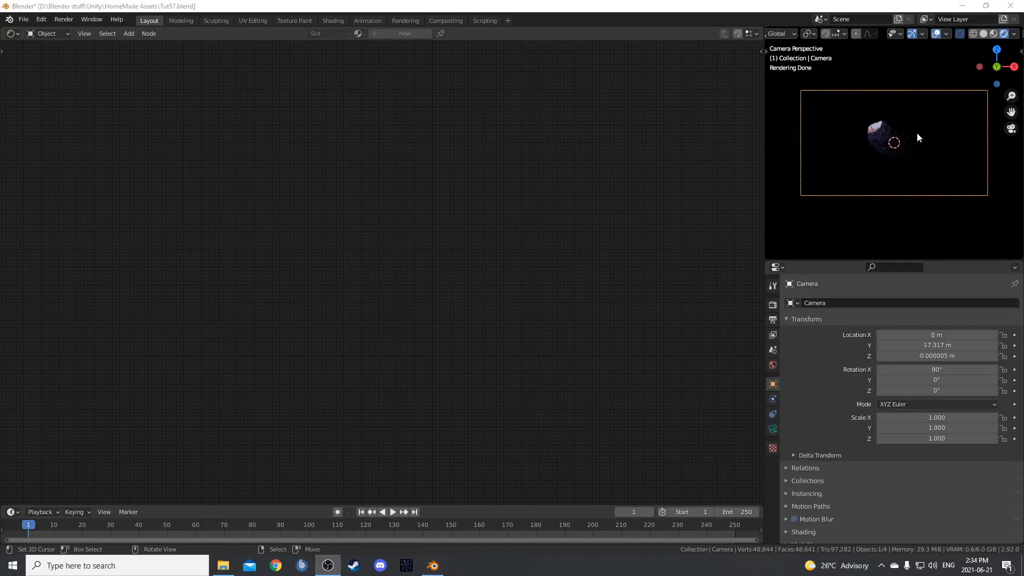
# Switch to Solid shading, add a second plane and lower it along Z inside the tunnel.
pyautogui.moveTo(917, 132)
pyautogui.mouseDown(button='middle')
pyautogui.moveTo(892, 189)
pyautogui.moveTo(856, 204)
pyautogui.moveTo(924, 187)
pyautogui.moveTo(886, 136)
pyautogui.mouseUp(button='middle')
pyautogui.press('z')
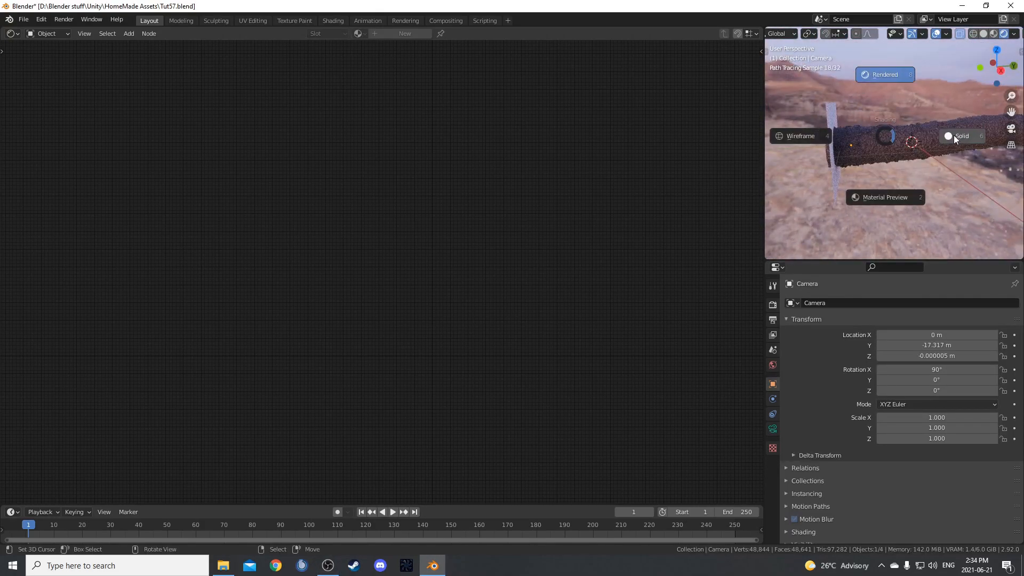
pyautogui.click(953, 136)
pyautogui.hotkey('shift', 'a')
pyautogui.click(926, 206)
pyautogui.moveTo(927, 209)
pyautogui.mouseDown(button='middle')
pyautogui.moveTo(869, 192)
pyautogui.moveTo(913, 216)
pyautogui.mouseUp(button='middle')
pyautogui.press('g')
pyautogui.press('z')
pyautogui.click(871, 190)
# Scale up the new horizontal plane and stretch it along Y to run along the tunnel.
pyautogui.press('s')
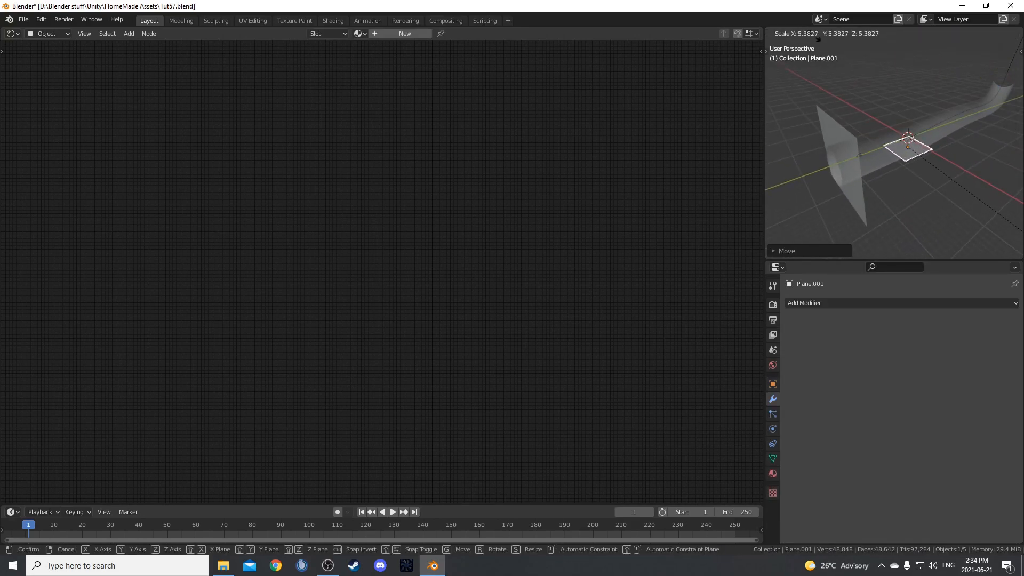
pyautogui.click(897, 124)
pyautogui.moveTo(896, 125); pyautogui.dragTo(943, 127, button='middle')
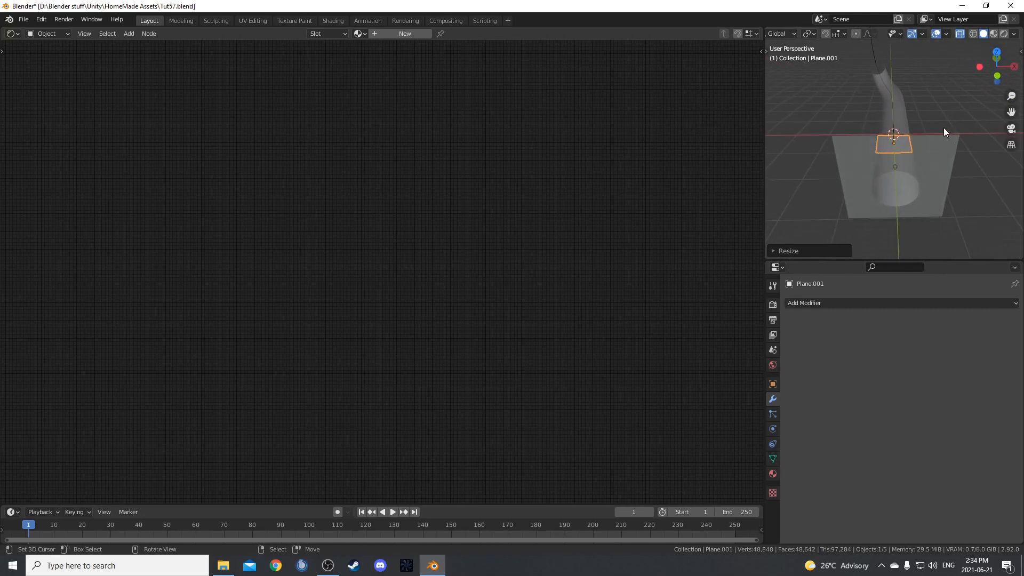
pyautogui.press('s')
pyautogui.press('y')
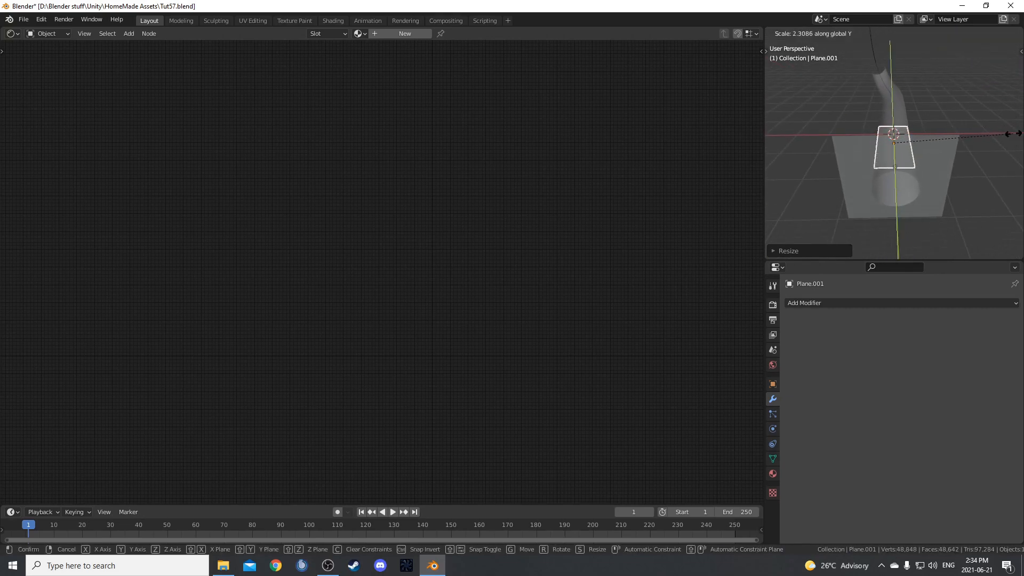
pyautogui.click(942, 151)
# Move the horizontal plane along Y towards the tunnel's far end.
pyautogui.moveTo(943, 153); pyautogui.dragTo(786, 129, button='middle')
pyautogui.press('g')
pyautogui.press('y')
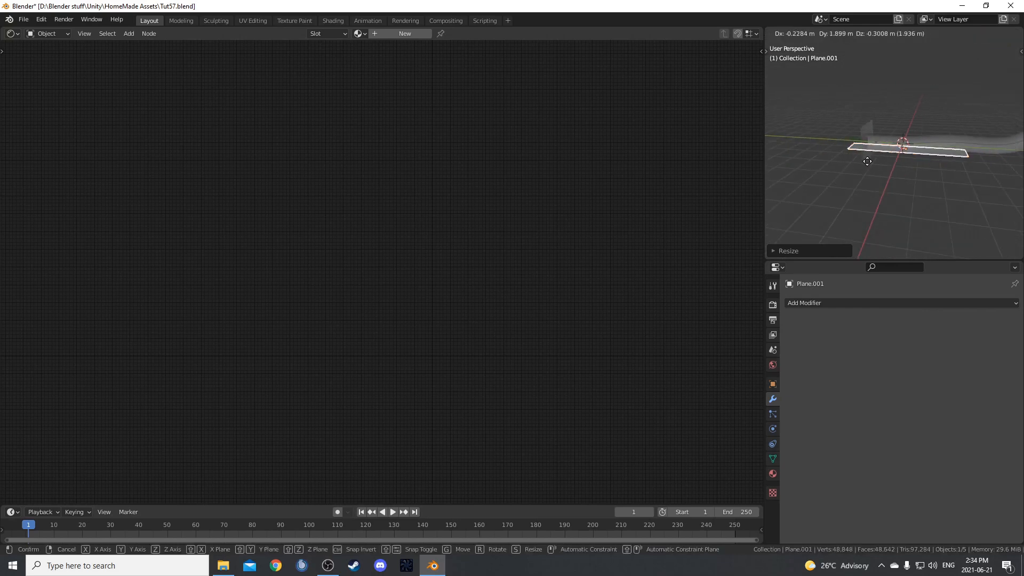
pyautogui.click(896, 164)
pyautogui.moveTo(896, 164); pyautogui.dragTo(942, 229, button='middle')
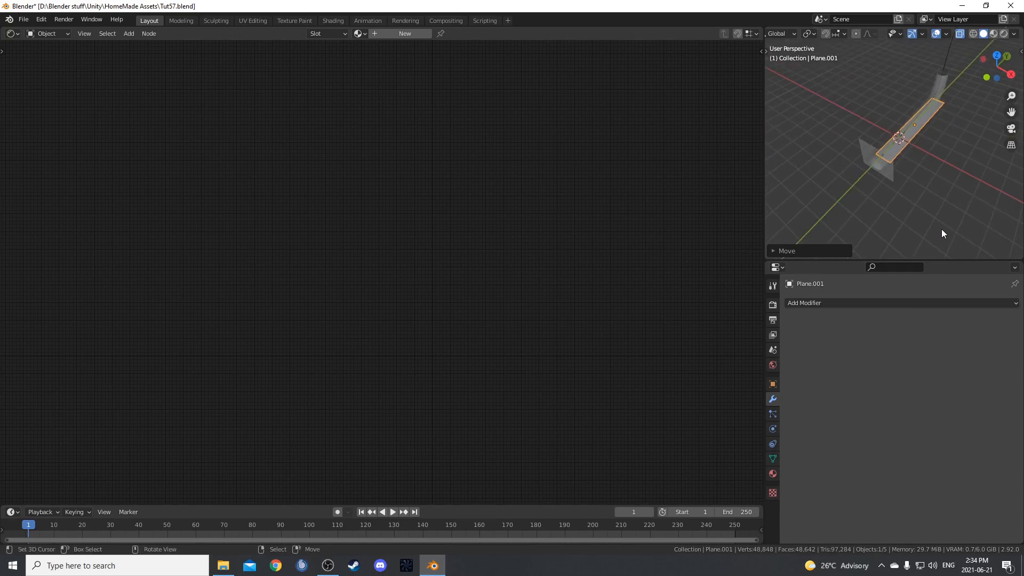
# Scale the horizontal plane larger overall and adjust its height along Z inside the tunnel.
pyautogui.press('KP_7')
pyautogui.keyDown('shift'); pyautogui.moveTo(914, 151); pyautogui.dragTo(809, 164, button='middle'); pyautogui.keyUp('shift')
pyautogui.press('s')
pyautogui.click(908, 198)
pyautogui.press('g')
pyautogui.press('z')
pyautogui.click(810, 162)
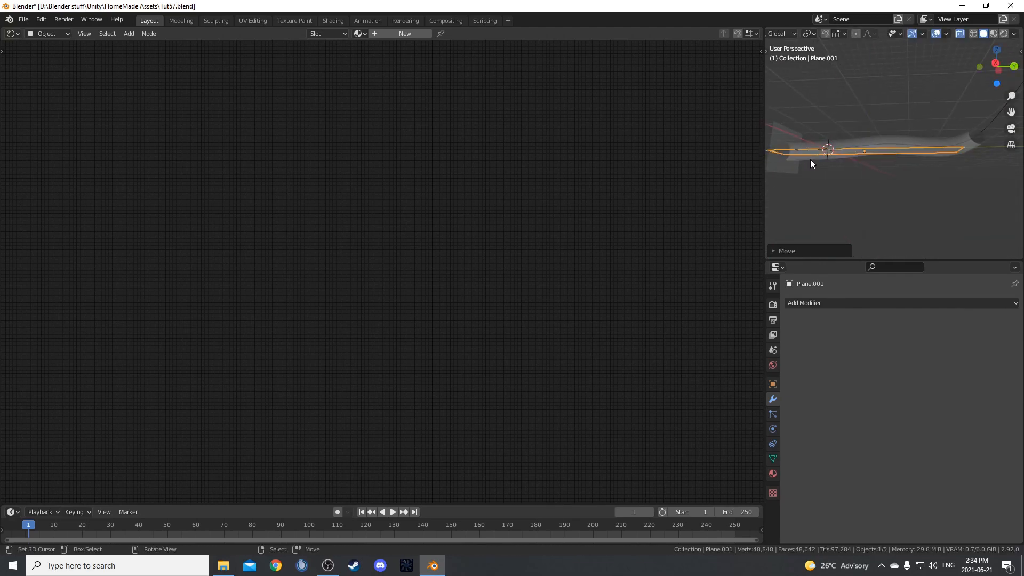
# Show the camera view in Rendered shading and give the horizontal plane a new material with an Emission surface.
pyautogui.press('KP_0')
pyautogui.press('z')
pyautogui.click(898, 69)
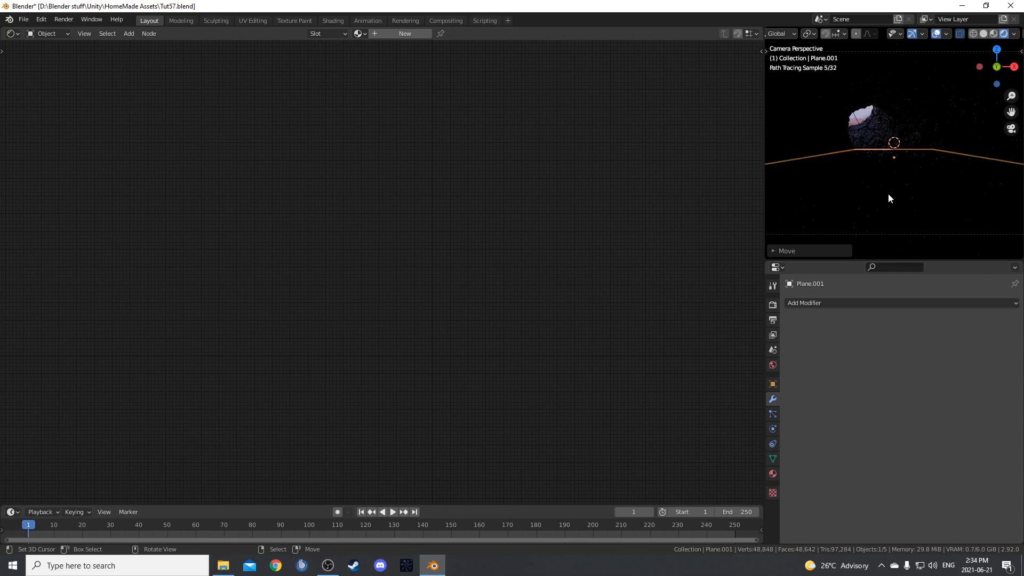
pyautogui.click(824, 302)
pyautogui.click(772, 474)
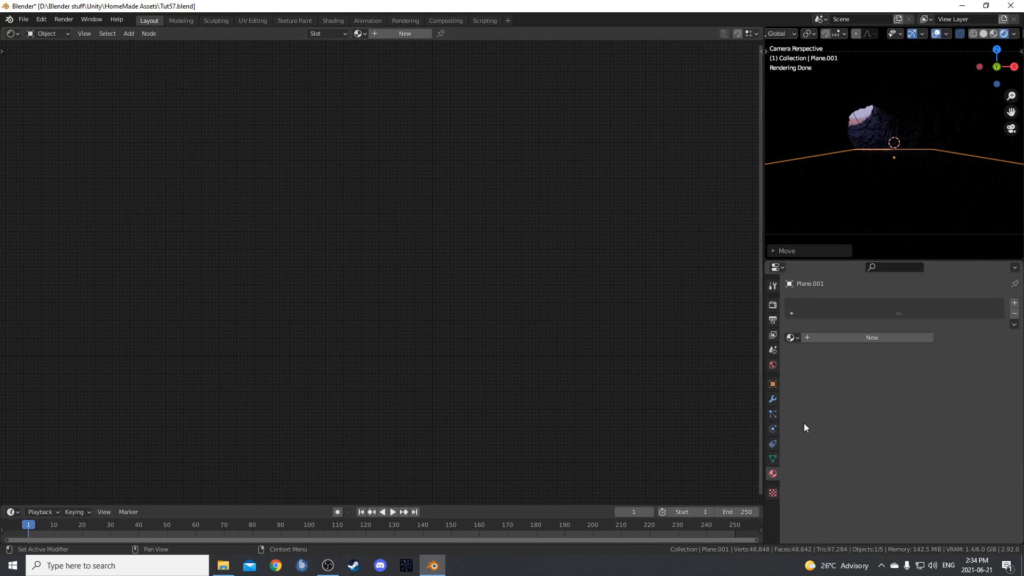
pyautogui.click(896, 333)
pyautogui.click(944, 383)
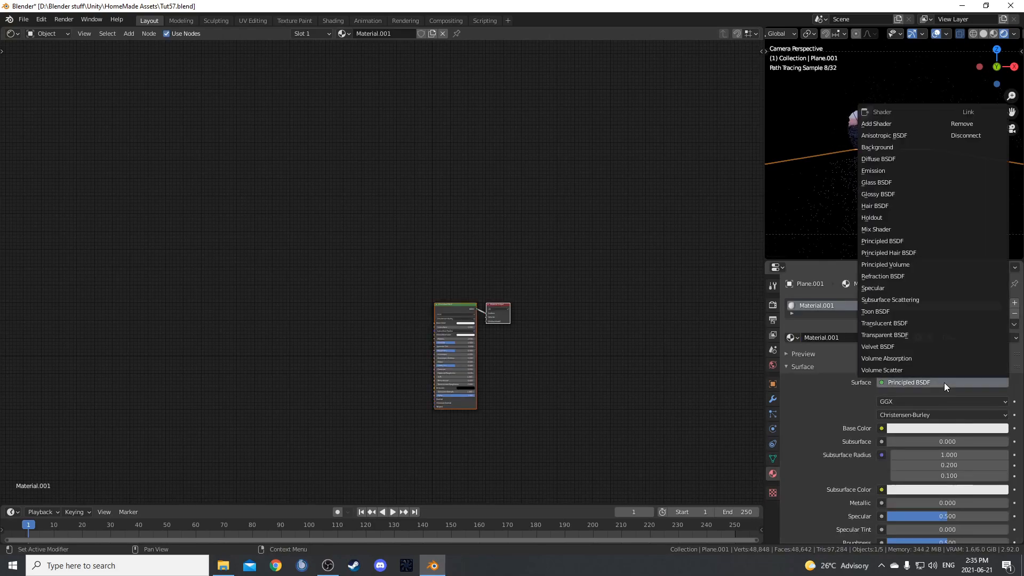
pyautogui.press('e')
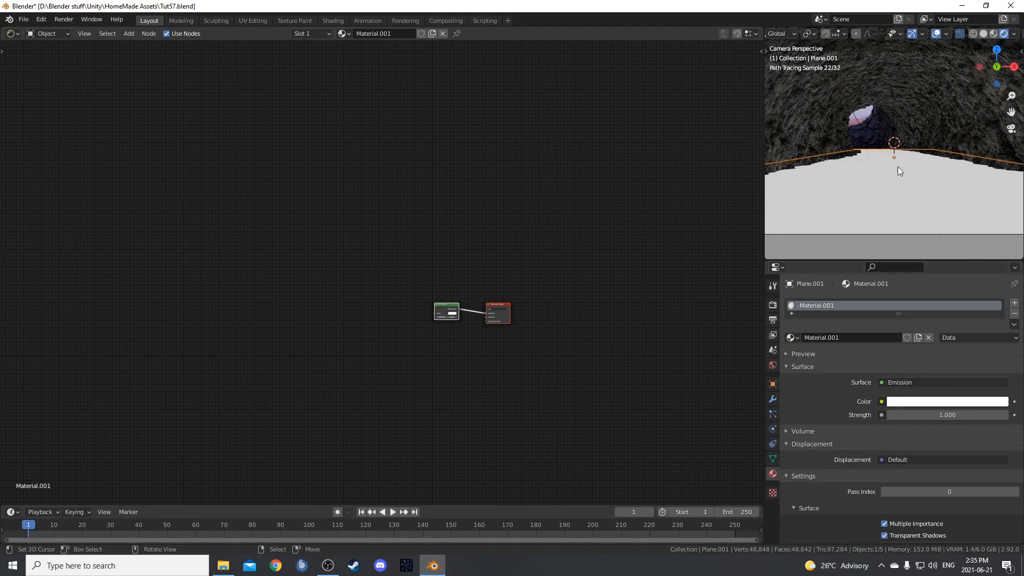
# Lower the emissive plane about 1.5 m along Z towards the tunnel's bottom.
pyautogui.scroll(-1, 894, 172)
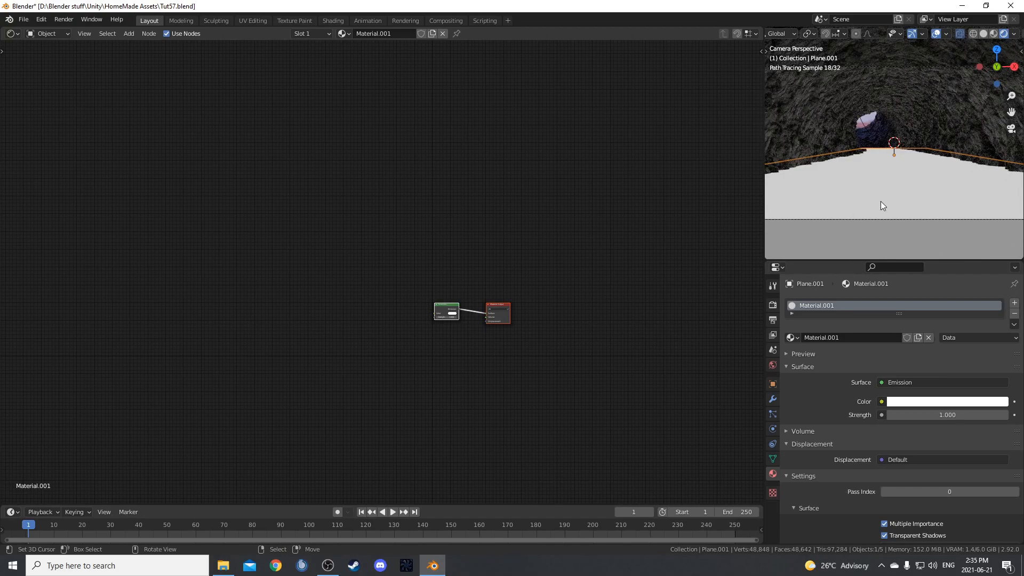
pyautogui.press('g')
pyautogui.press('z')
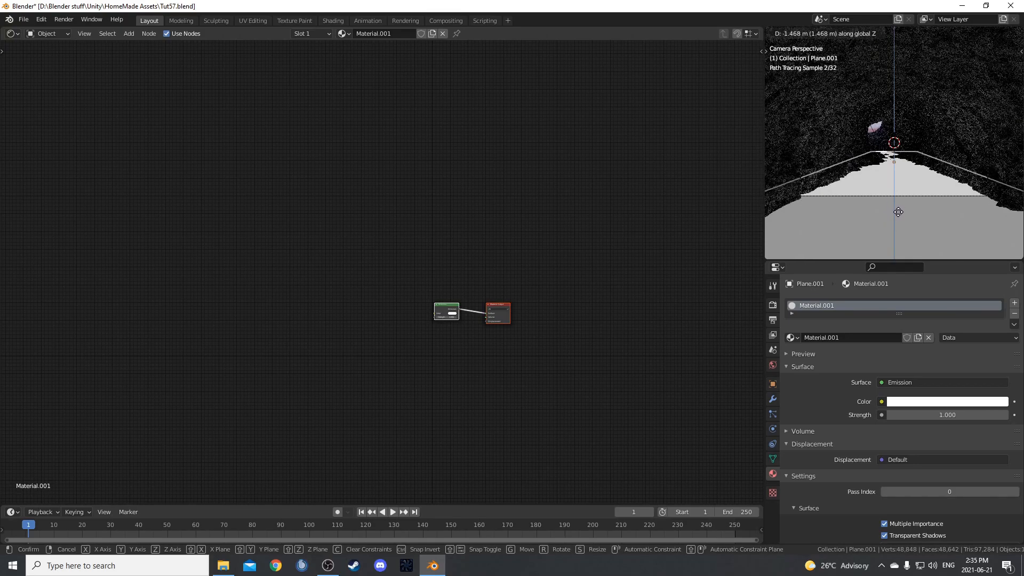
pyautogui.click(898, 212)
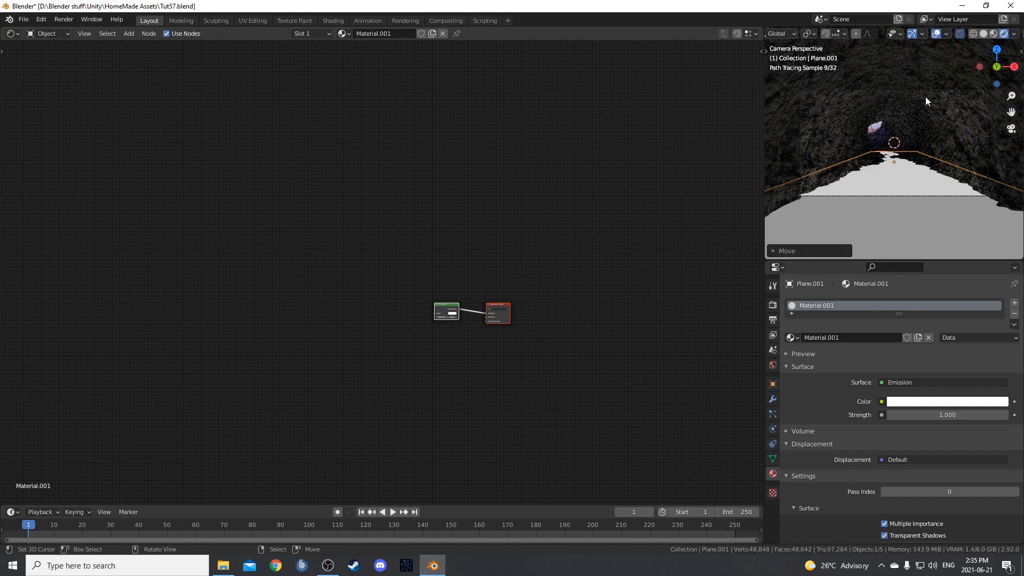
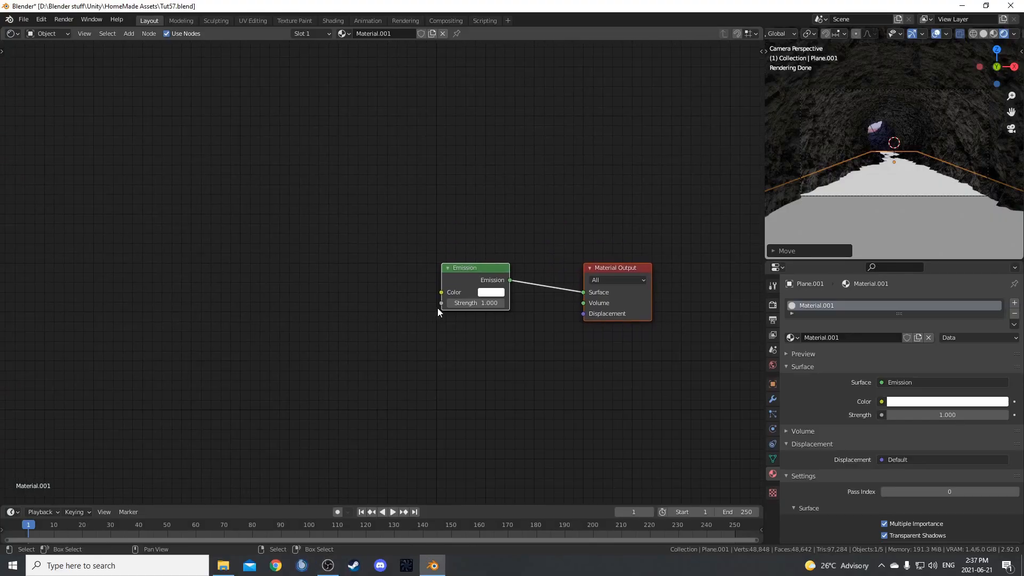
# Replace the plane material's Emission node with a Principled BSDF feeding the Material Output's Surface.
pyautogui.scroll(2, 439, 309)
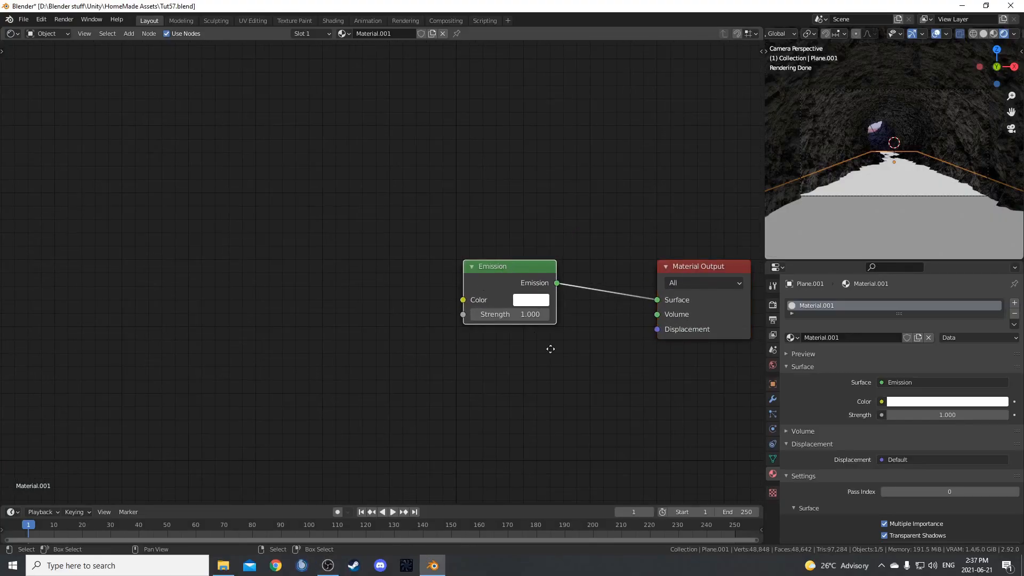
pyautogui.moveTo(558, 347); pyautogui.dragTo(452, 339, button='middle')
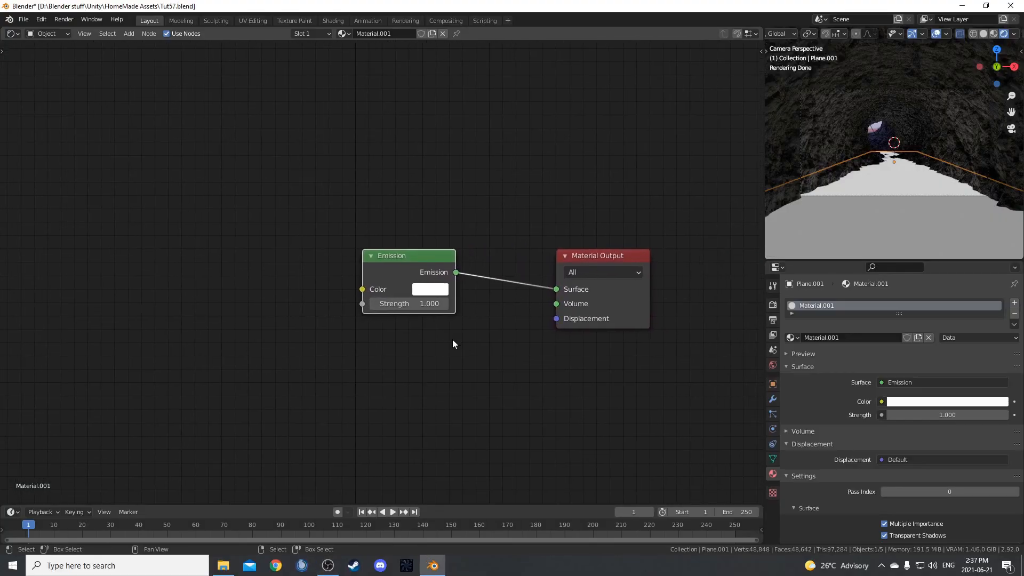
pyautogui.press('x')
pyautogui.hotkey('shift', 'a')
pyautogui.click(412, 267)
pyautogui.write('prin')
pyautogui.press('Return')
pyautogui.click(350, 148)
# Set the Principled BSDF's Transmission to 1.
pyautogui.moveTo(458, 401); pyautogui.dragTo(526, 320, button='middle')
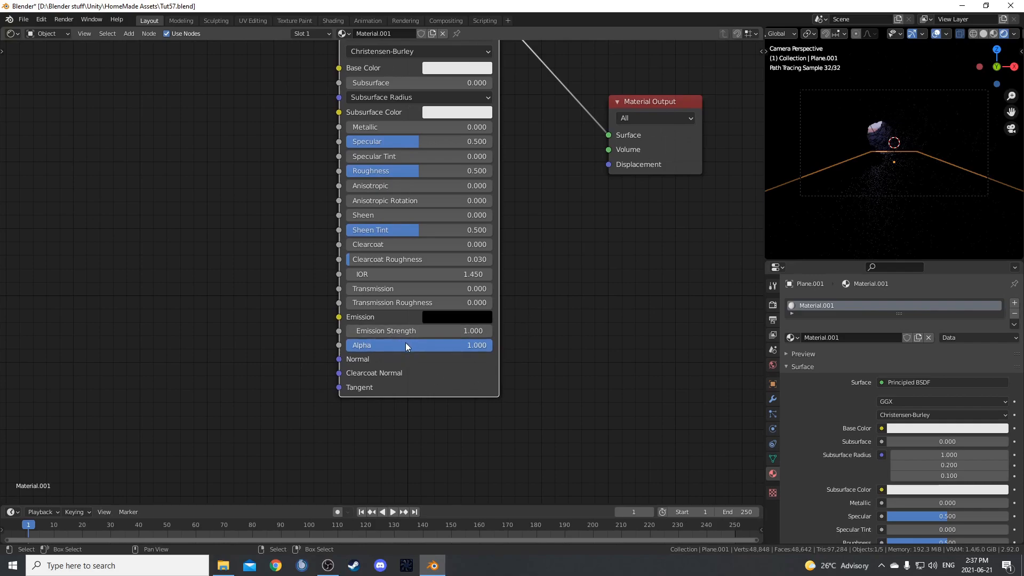
pyautogui.click(421, 287)
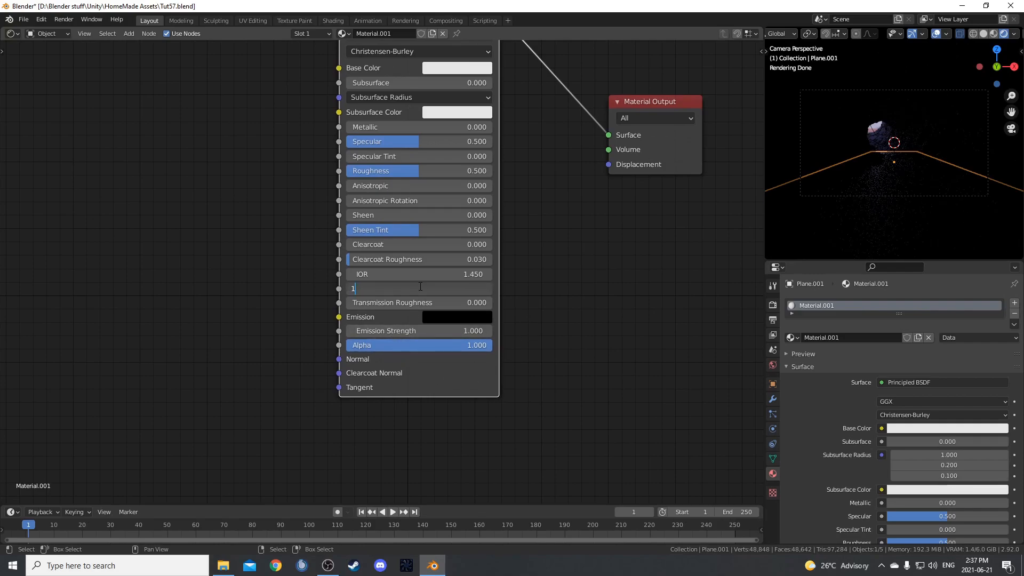
pyautogui.press('Return')
# Add a Texture Coordinate node beside the Principled BSDF and preview its Object output on the plane.
pyautogui.scroll(-3, 220, 259)
pyautogui.moveTo(165, 260); pyautogui.dragTo(272, 268, button='middle')
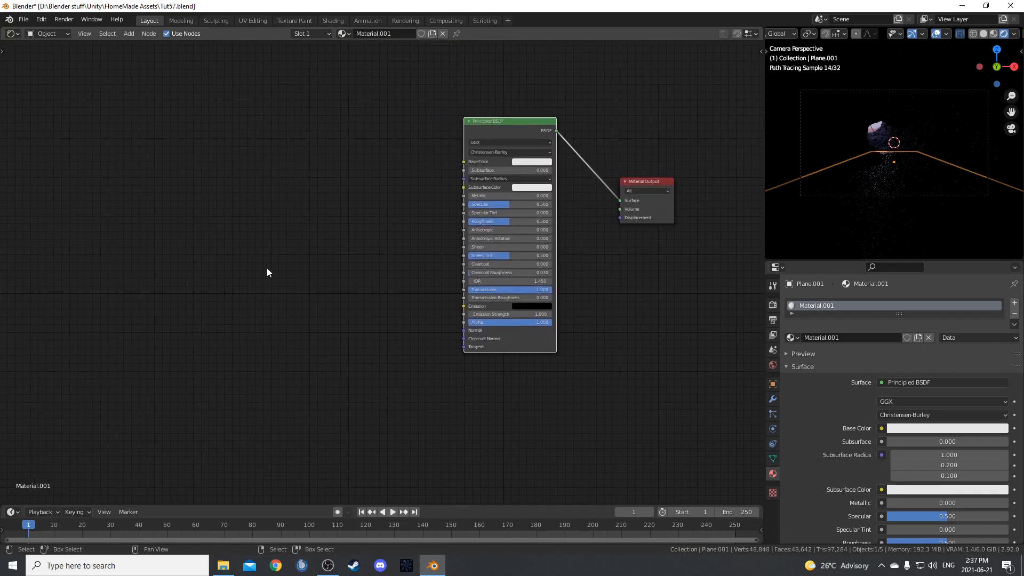
pyautogui.hotkey('shift', 'a')
pyautogui.write('text')
pyautogui.press('Return')
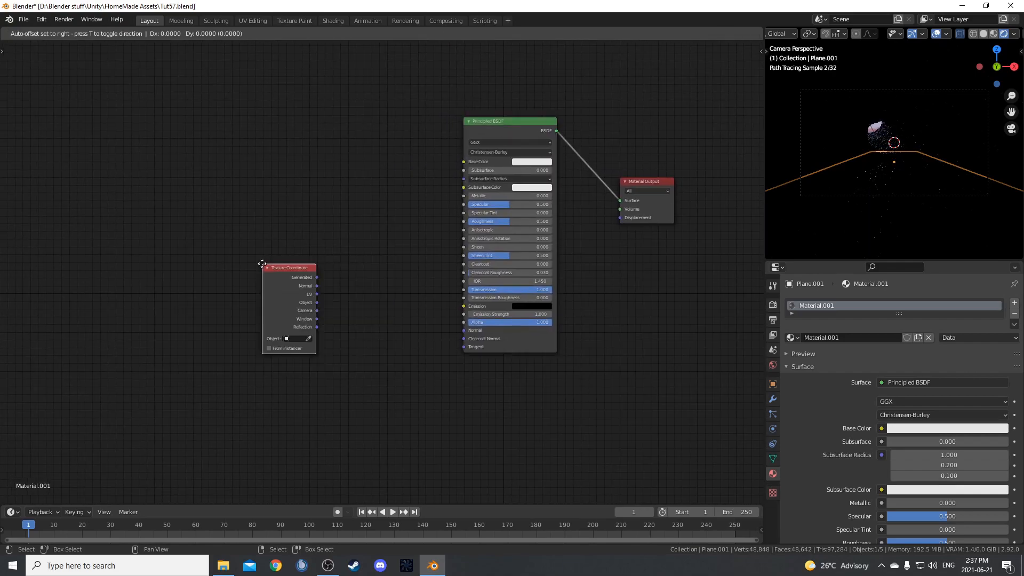
pyautogui.click(172, 144)
pyautogui.keyDown('ctrl'); pyautogui.keyDown('shift'); pyautogui.click(172, 144); pyautogui.keyUp('shift'); pyautogui.keyUp('ctrl')
pyautogui.keyDown('ctrl'); pyautogui.keyDown('shift'); pyautogui.click(172, 144); pyautogui.keyUp('shift'); pyautogui.keyUp('ctrl')
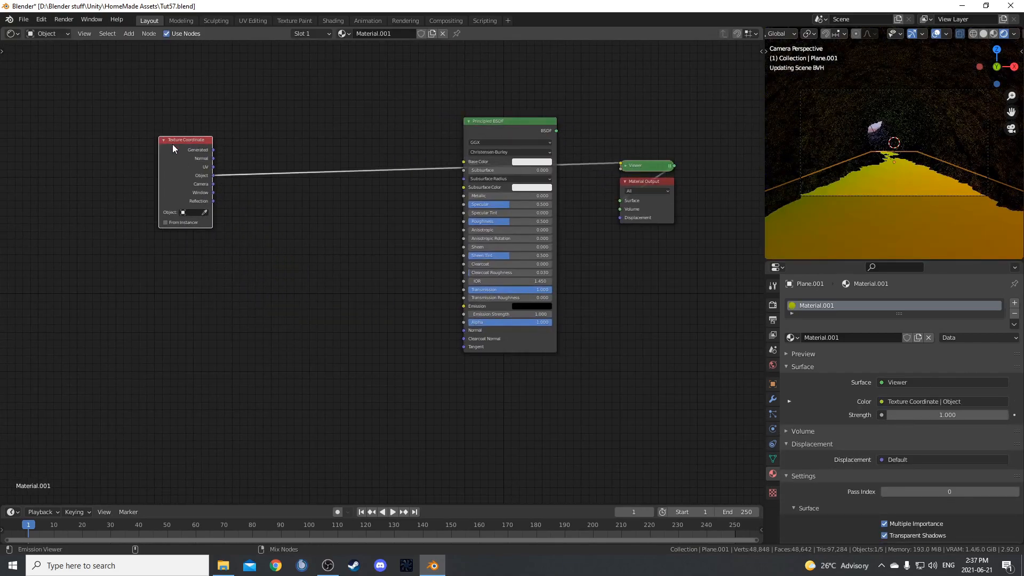
pyautogui.keyDown('ctrl'); pyautogui.keyDown('shift'); pyautogui.click(172, 144); pyautogui.keyUp('shift'); pyautogui.keyUp('ctrl')
# Insert a 4D Noise Texture driven by the Texture Coordinate's Object output.
pyautogui.scroll(2, 357, 293)
pyautogui.hotkey('shift', 'a')
pyautogui.write('noix')
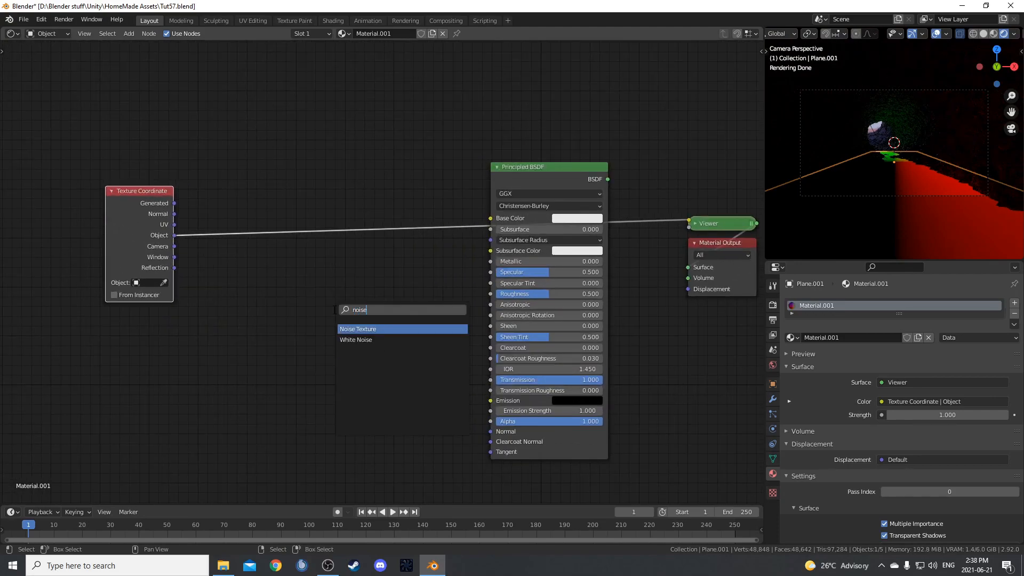
pyautogui.press('Return')
pyautogui.click(233, 191)
pyautogui.click(258, 229)
pyautogui.click(265, 261)
# Set the Noise Texture's Roughness to 0.3.
pyautogui.scroll(1, 263, 275)
pyautogui.scroll(1, 264, 275)
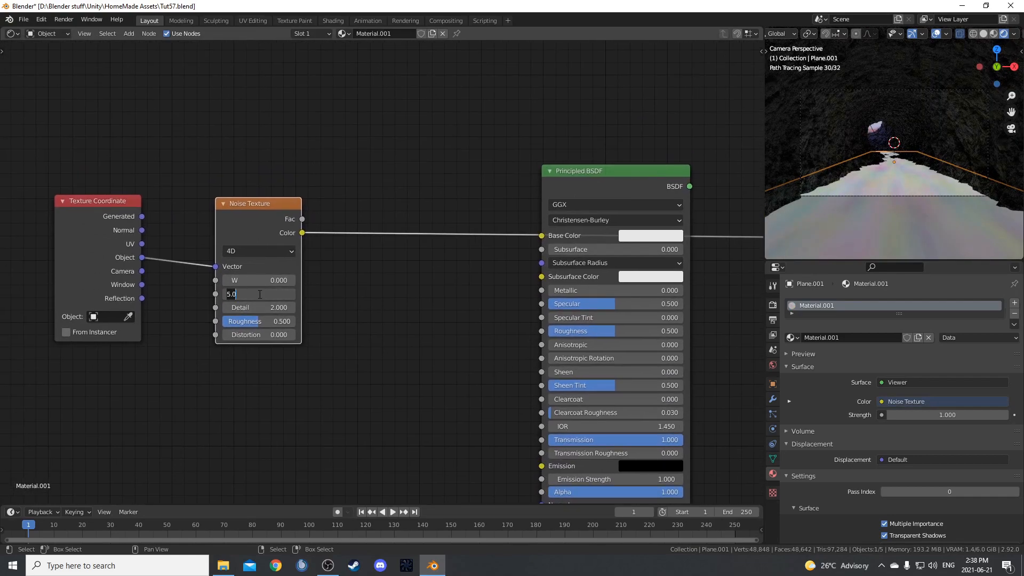
pyautogui.press('Tab')
pyautogui.press('Tab')
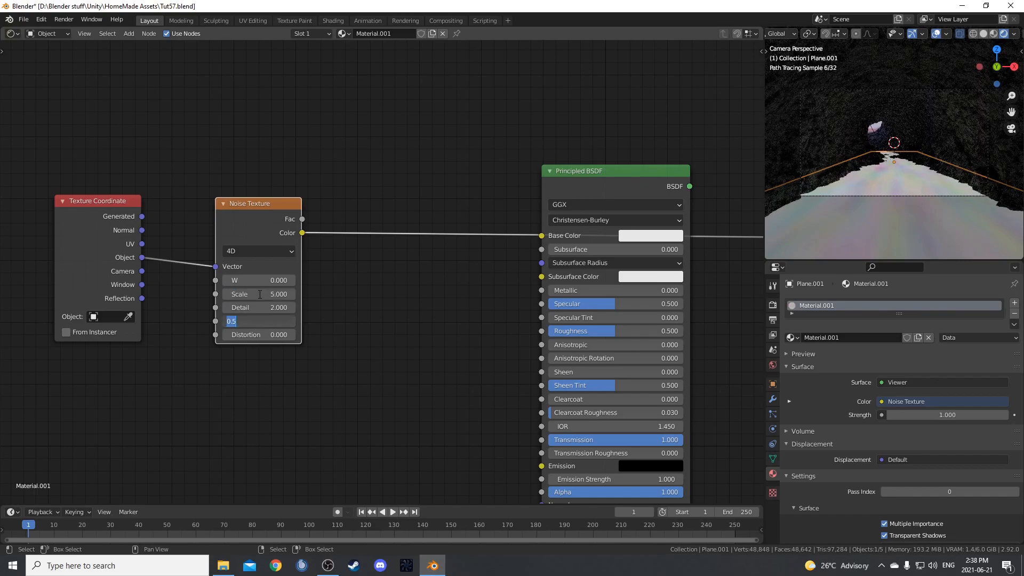
pyautogui.press('Return')
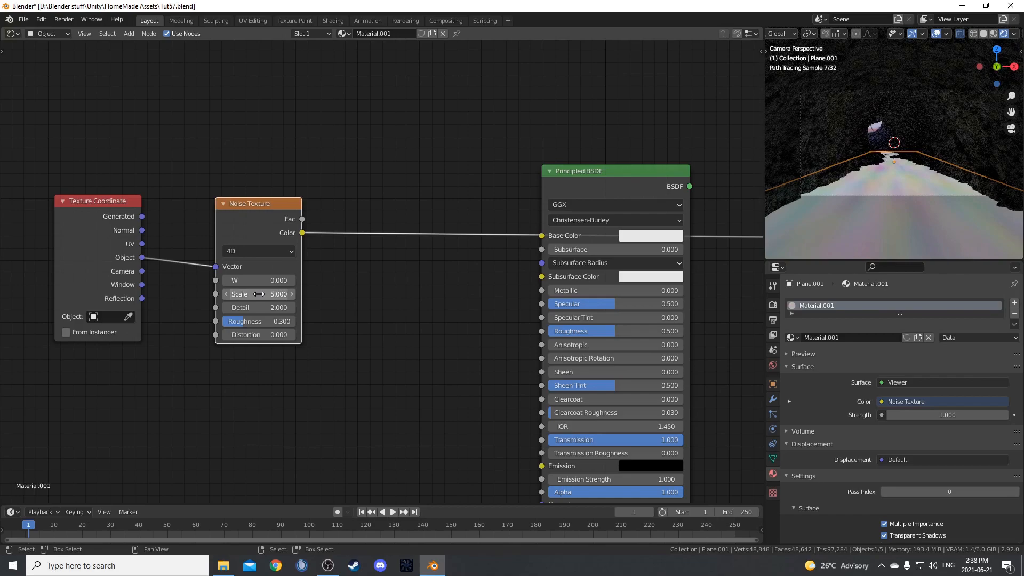
# Insert a Displacement node after the Noise Texture and connect it to the Material Output's Displacement.
pyautogui.scroll(-2, 280, 324)
pyautogui.moveTo(356, 342); pyautogui.dragTo(277, 335, button='middle')
pyautogui.write('dis')
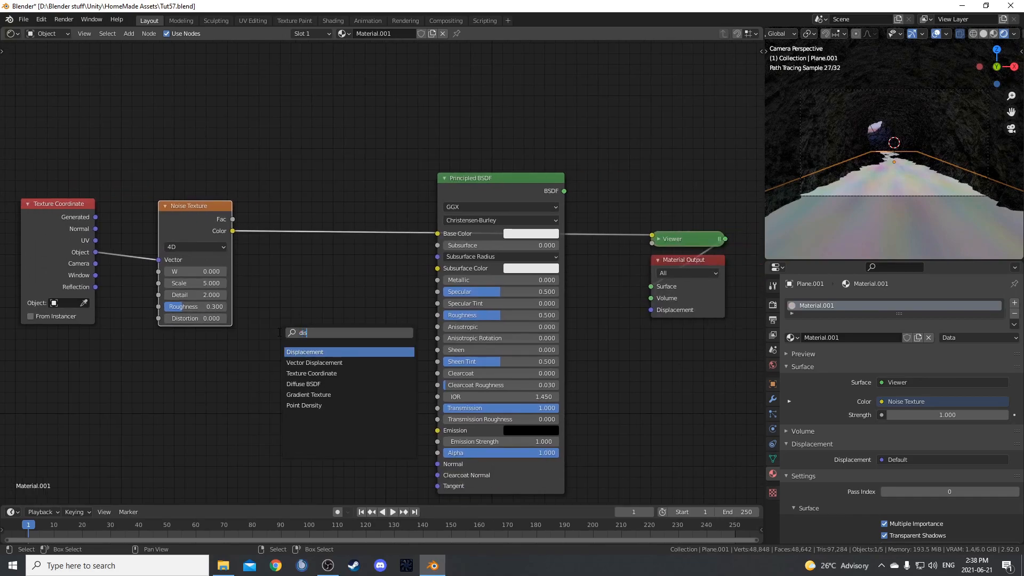
pyautogui.press('Return')
pyautogui.click(303, 213)
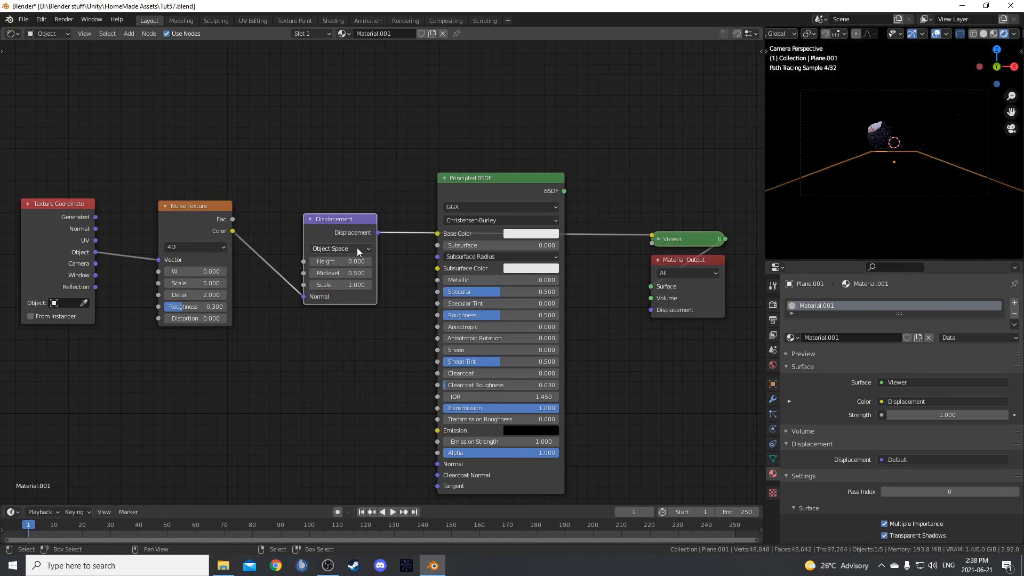
pyautogui.moveTo(378, 232); pyautogui.dragTo(656, 313)
# Move the Principled BSDF clear of the texture nodes and connect the Noise Texture's Color to the Displacement node's Height.
pyautogui.moveTo(534, 212); pyautogui.dragTo(501, 345, button='middle')
pyautogui.moveTo(436, 315); pyautogui.dragTo(451, 462)
pyautogui.scroll(3, 352, 408)
pyautogui.moveTo(351, 409); pyautogui.dragTo(448, 299, button='middle')
pyautogui.click(363, 316)
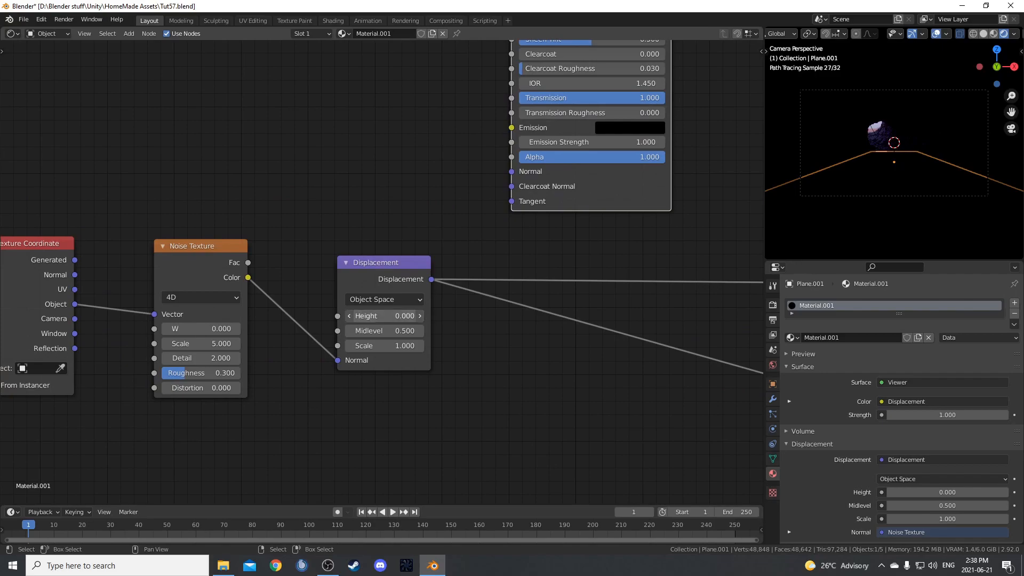
pyautogui.press('Escape')
pyautogui.moveTo(248, 277); pyautogui.dragTo(338, 316)
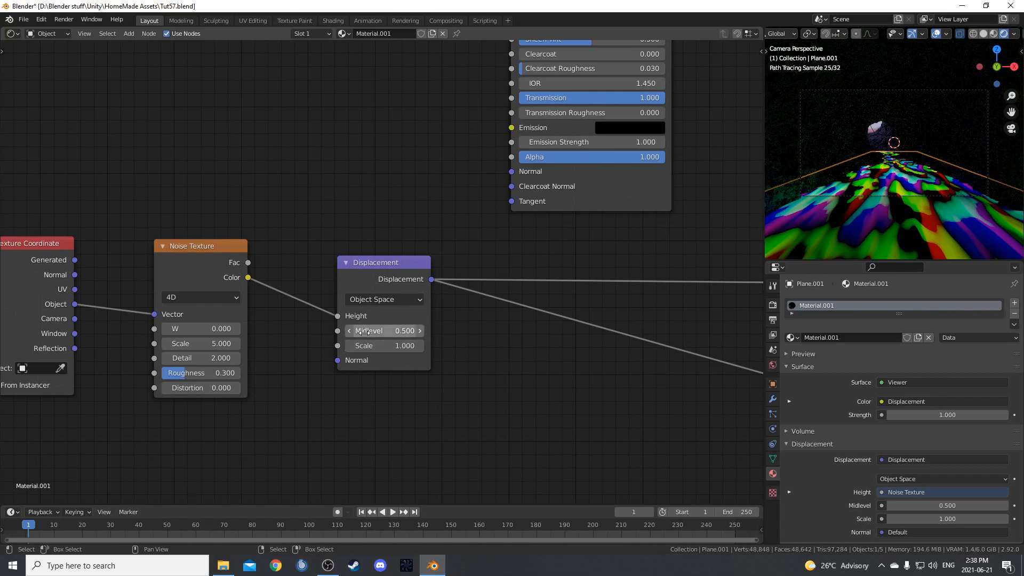
# Set the Displacement node's Scale to 0.005.
pyautogui.click(373, 347)
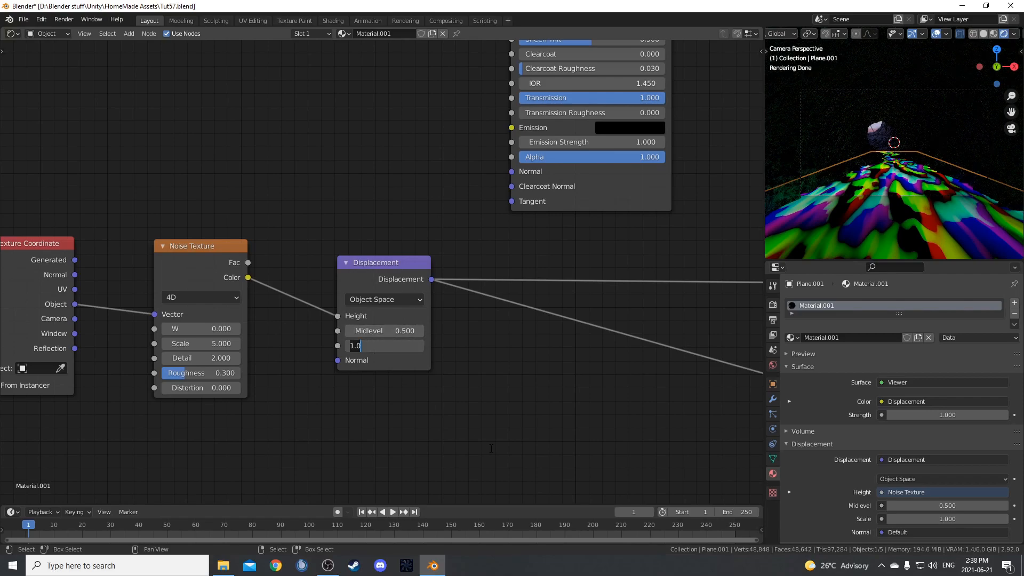
pyautogui.write('.005')
pyautogui.press('Return')
# Change the material's surface displacement method to Displacement and Bump.
pyautogui.scroll(-2, 443, 318)
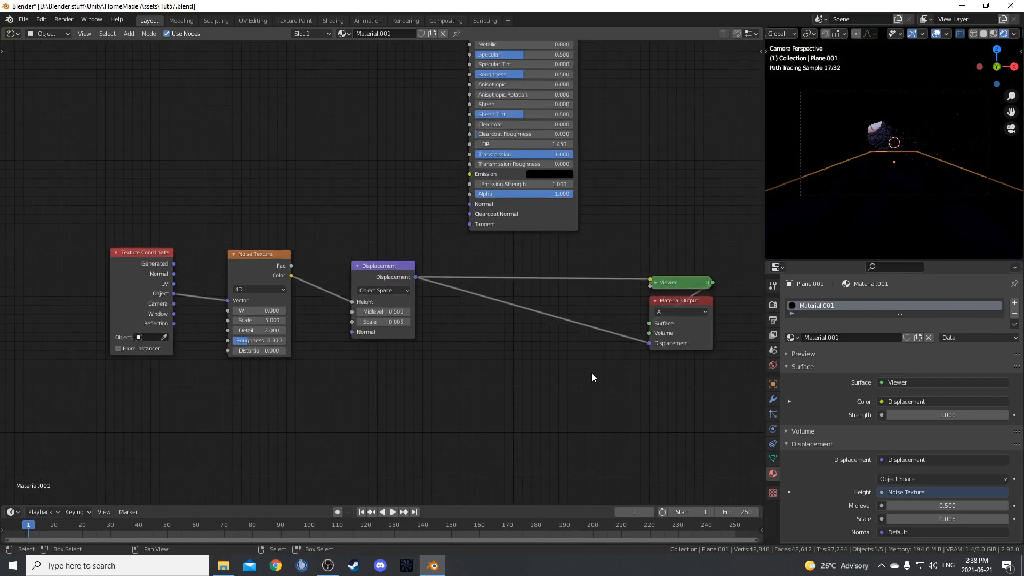
pyautogui.moveTo(587, 377); pyautogui.dragTo(481, 373, button='middle')
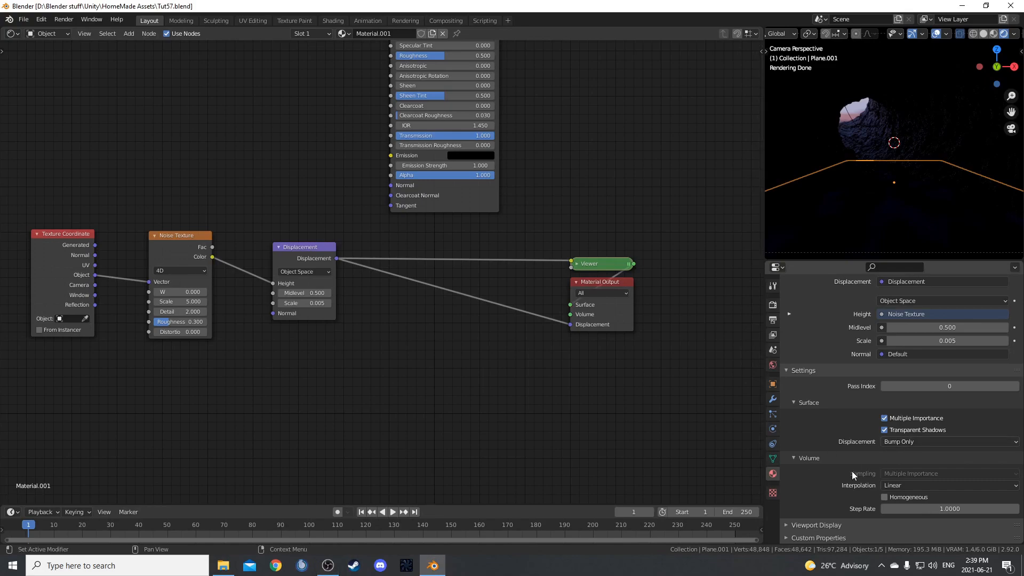
pyautogui.click(932, 442)
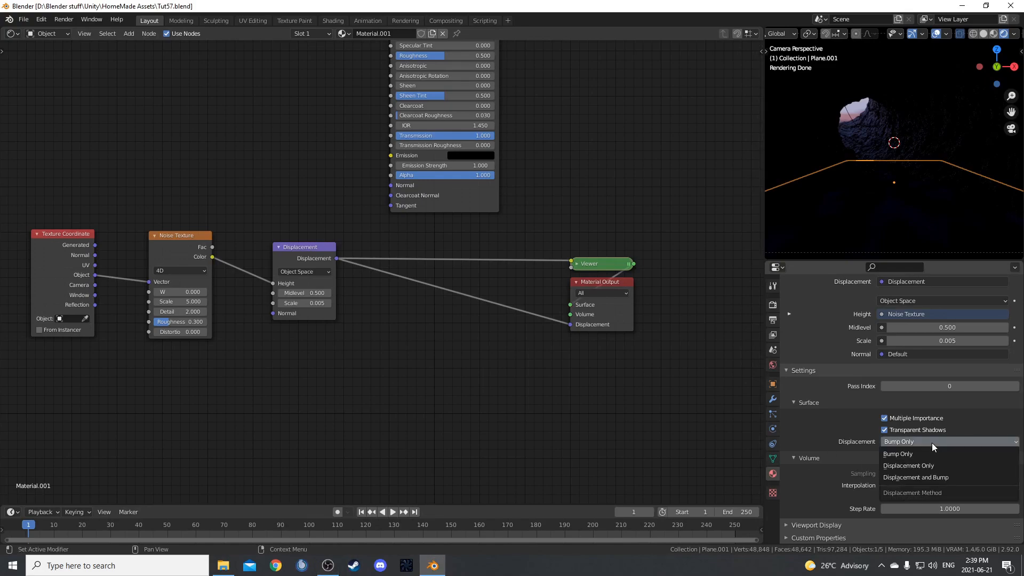
pyautogui.click(933, 478)
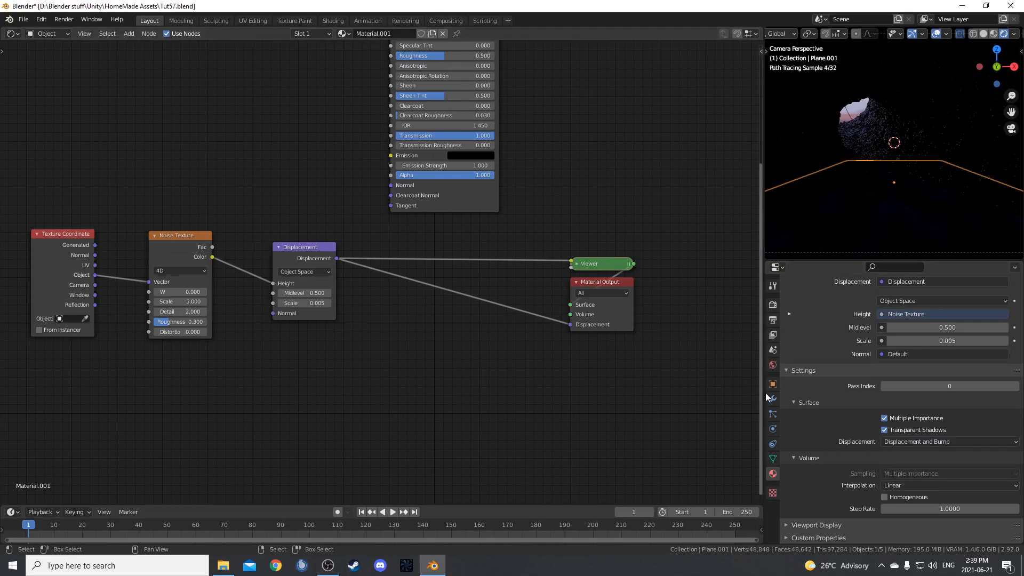
# Add a Subdivision Surface modifier to the plane with viewport level 2 and Simple subdivision.
pyautogui.click(772, 400)
pyautogui.click(879, 304)
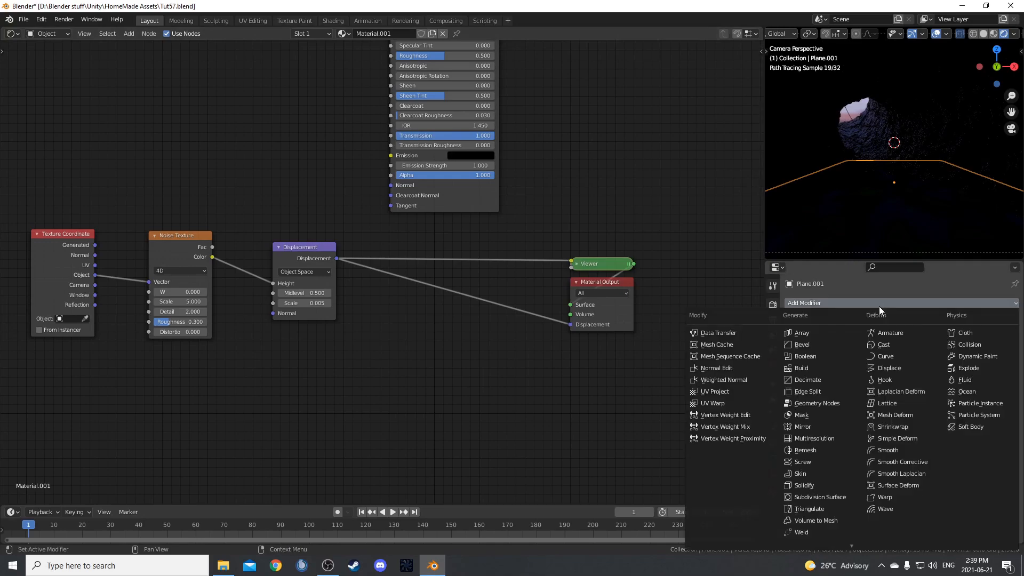
pyautogui.click(836, 497)
pyautogui.click(937, 349)
pyautogui.write('2')
pyautogui.press('Return')
pyautogui.click(949, 336)
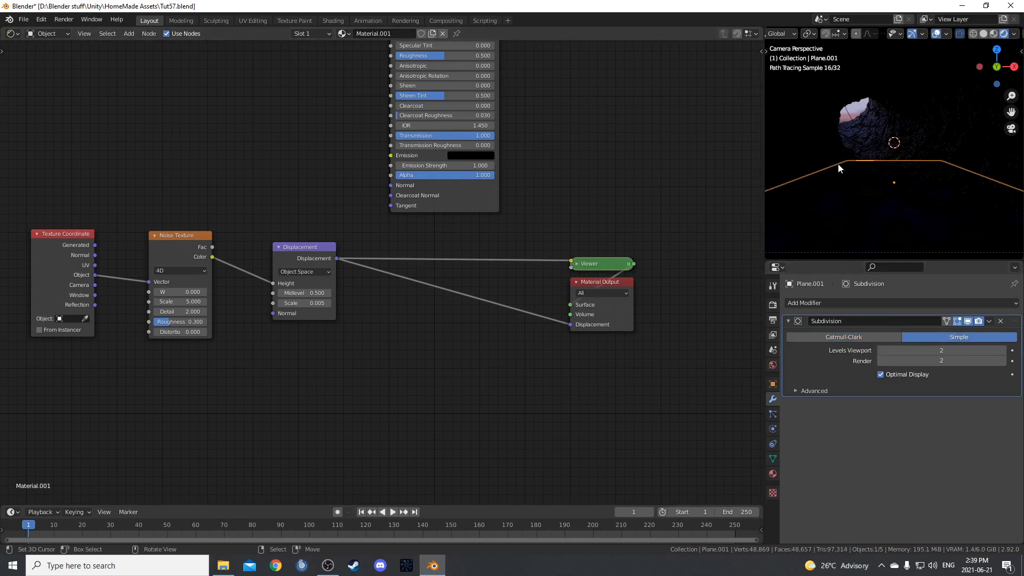
# Scale the floor plane slightly larger, apply its scale and save the file.
pyautogui.moveTo(842, 158)
pyautogui.mouseDown(button='middle')
pyautogui.moveTo(907, 195)
pyautogui.moveTo(929, 168)
pyautogui.moveTo(889, 194)
pyautogui.moveTo(914, 177)
pyautogui.mouseUp(button='middle')
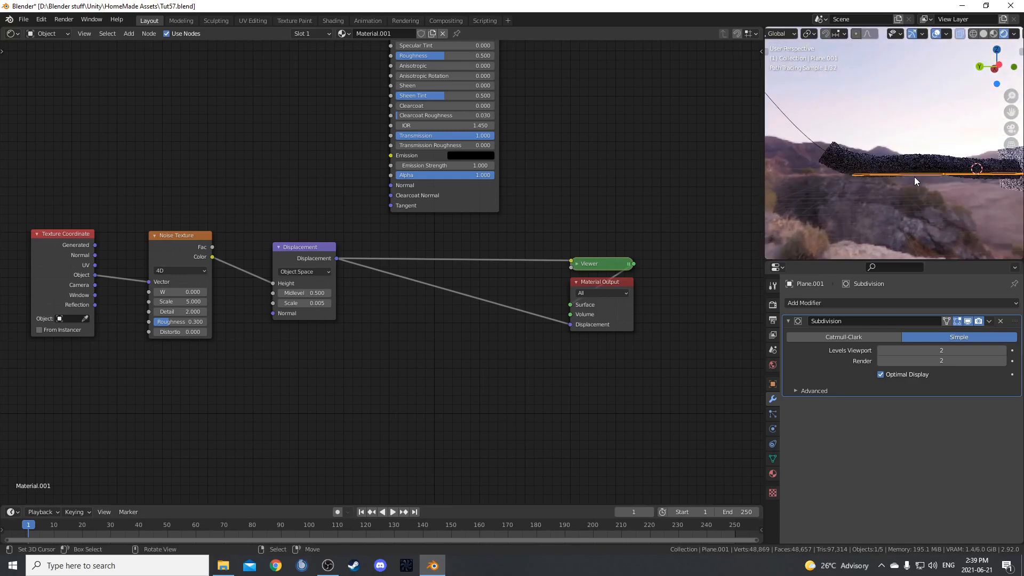
pyautogui.press('s')
pyautogui.click(911, 227)
pyautogui.moveTo(888, 232)
pyautogui.mouseDown(button='middle')
pyautogui.moveTo(802, 236)
pyautogui.moveTo(805, 222)
pyautogui.moveTo(873, 213)
pyautogui.mouseUp(button='middle')
pyautogui.hotkey('ctrl', 'a')
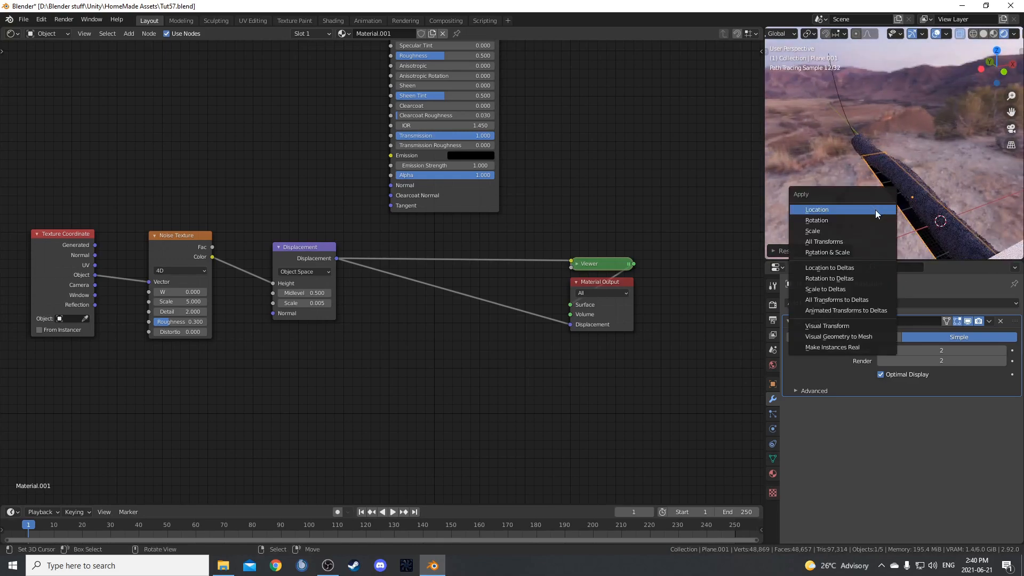
pyautogui.click(865, 227)
pyautogui.hotkey('ctrl', 's')
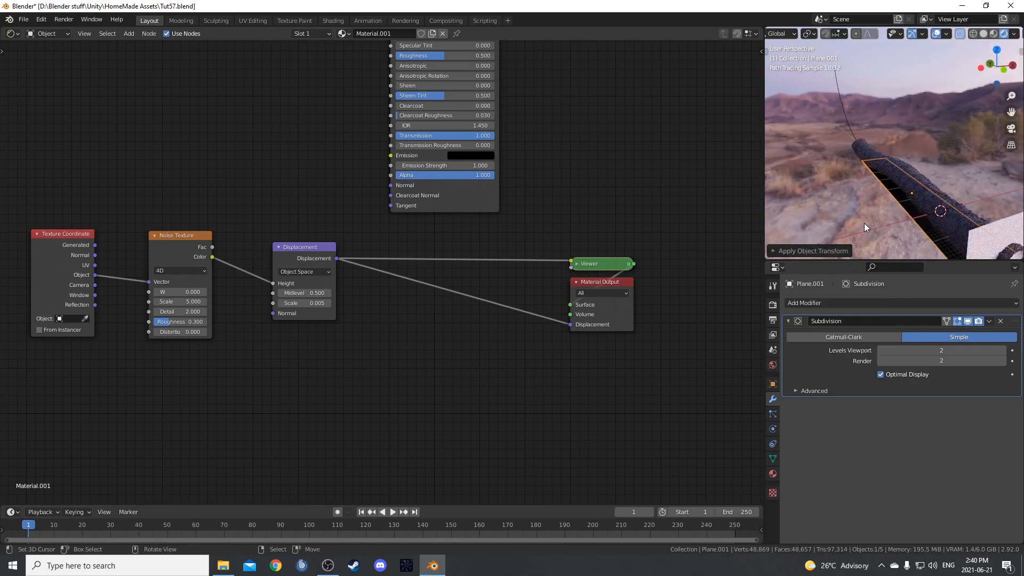
# Return to the camera view and set the Principled BSDF's Roughness to 0.05.
pyautogui.press('KP_0')
pyautogui.scroll(3, 580, 328)
pyautogui.click(442, 162)
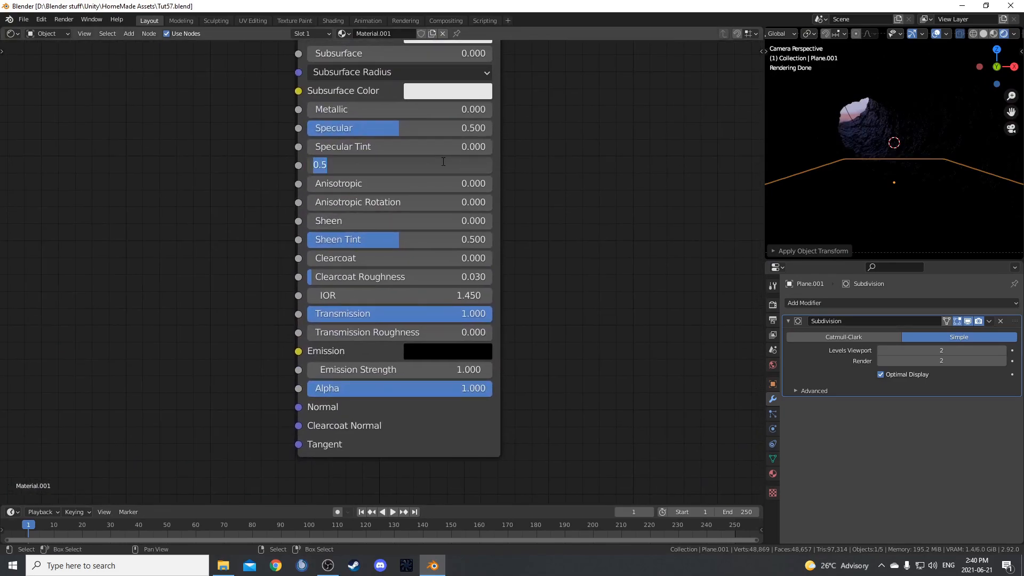
pyautogui.write('.05')
pyautogui.press('Return')
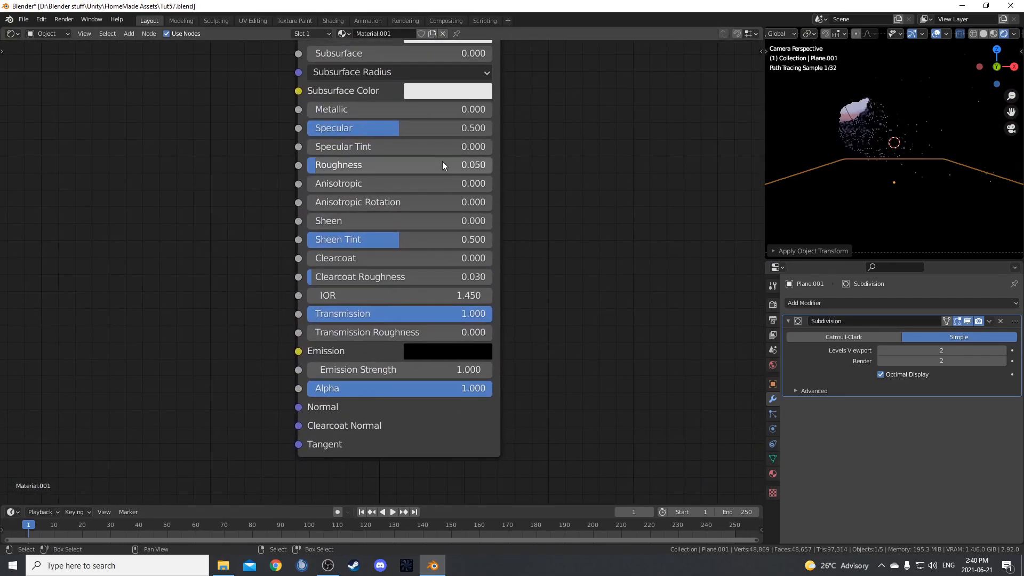
# Adjust the Principled BSDF's Base Color and link the shader back to the Material Output's Surface.
pyautogui.moveTo(388, 156); pyautogui.dragTo(351, 222, button='middle')
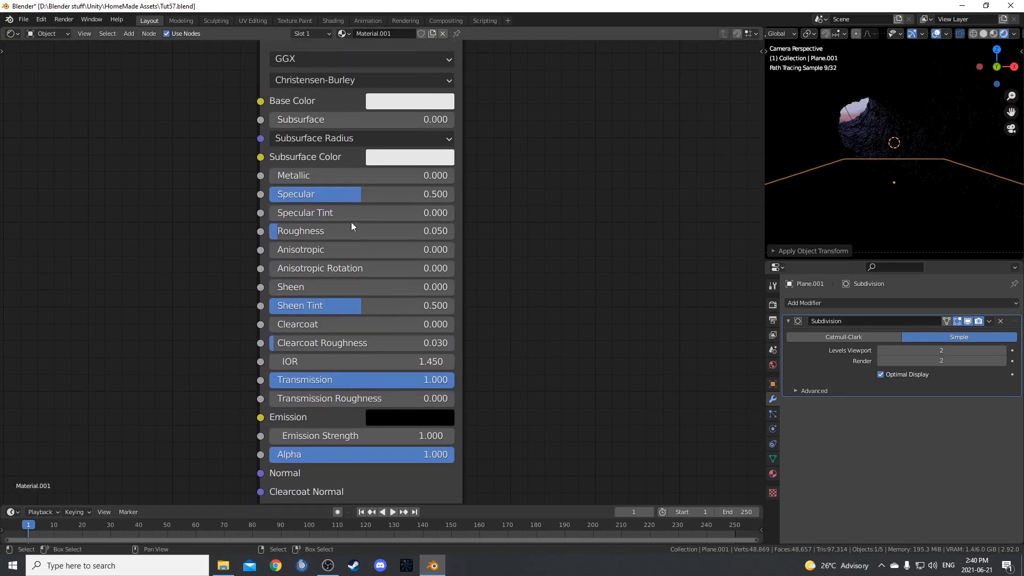
pyautogui.click(384, 101)
pyautogui.click(494, 260)
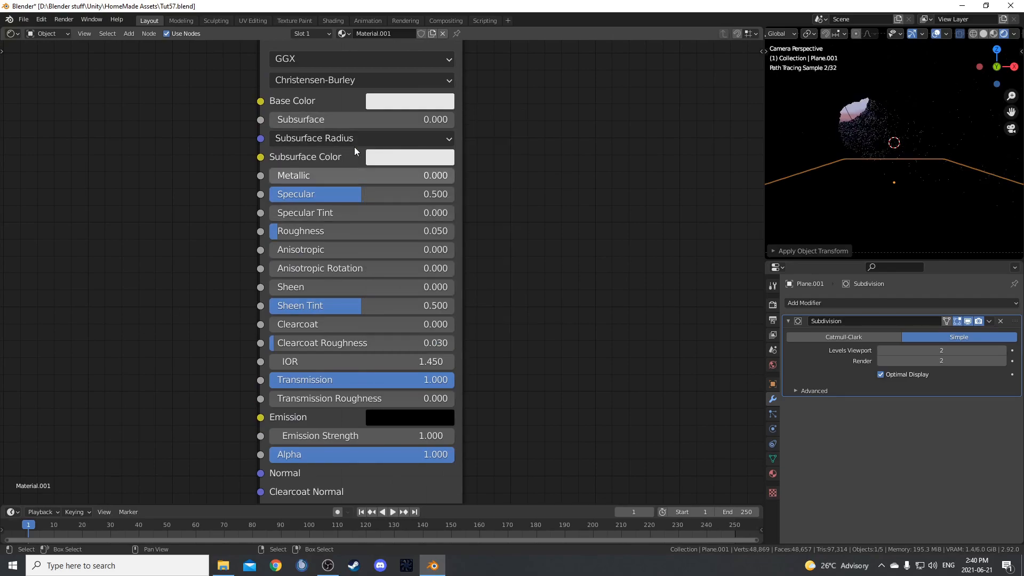
pyautogui.scroll(-1, 538, 335)
pyautogui.moveTo(539, 336); pyautogui.dragTo(507, 384, button='middle')
pyautogui.scroll(-2, 463, 302)
pyautogui.keyDown('ctrl'); pyautogui.keyDown('shift'); pyautogui.click(346, 119); pyautogui.keyUp('shift'); pyautogui.keyUp('ctrl')
# Compare Noise Texture scales of 10 and 2 in the water reflection, finishing with the scale at 5.
pyautogui.scroll(-5, 512, 304)
pyautogui.moveTo(531, 325); pyautogui.dragTo(453, 213, button='middle')
pyautogui.scroll(3, 872, 225)
pyautogui.keyDown('shift'); pyautogui.moveTo(861, 223); pyautogui.dragTo(871, 130, button='middle'); pyautogui.keyUp('shift')
pyautogui.scroll(2, 852, 182)
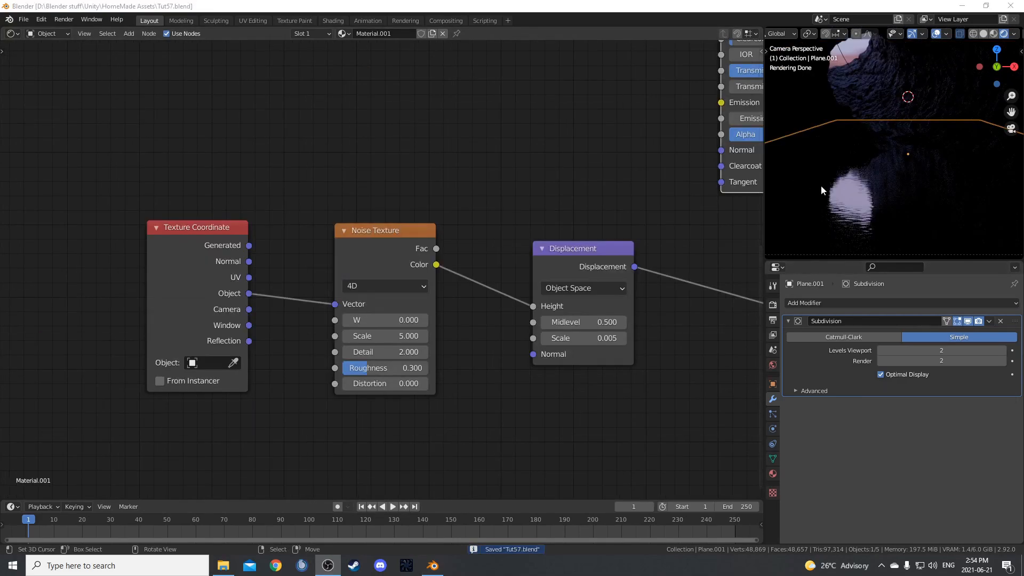
pyautogui.click(390, 337)
pyautogui.write('10')
pyautogui.press('Return')
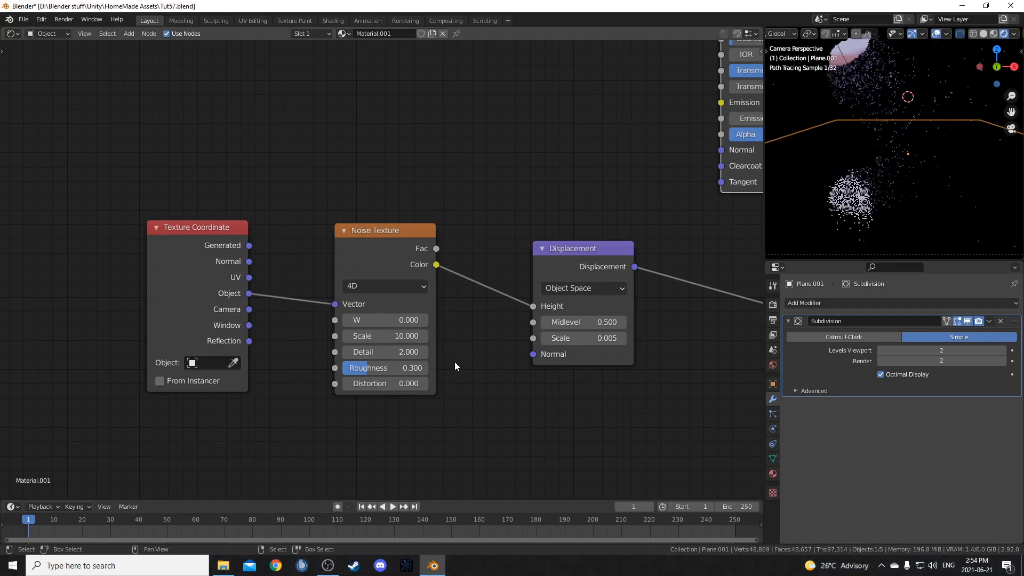
pyautogui.click(376, 320)
pyautogui.press('Return')
pyautogui.click(368, 336)
pyautogui.write('2')
pyautogui.press('Return')
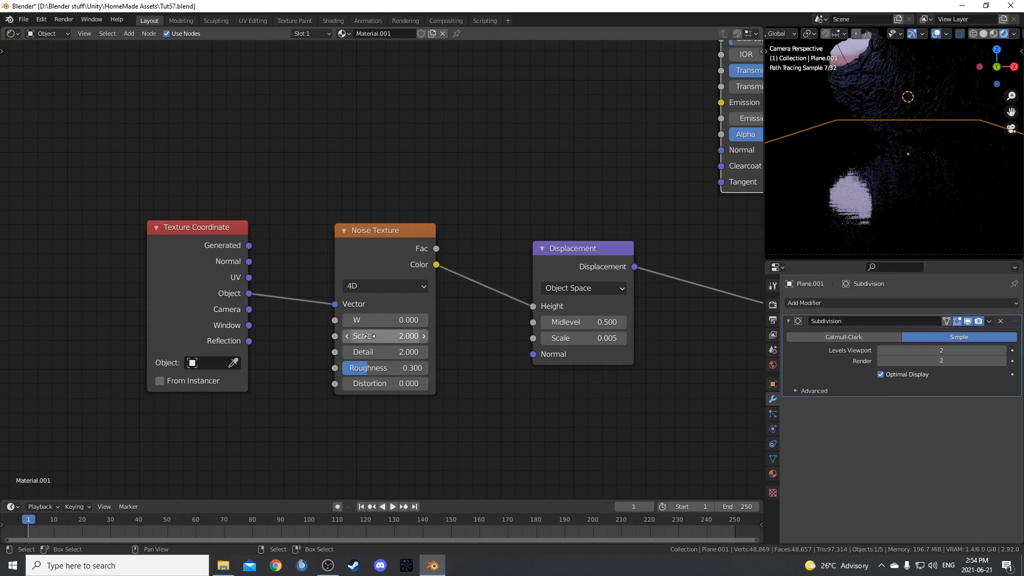
pyautogui.click(369, 336)
pyautogui.write('5')
pyautogui.press('Return')
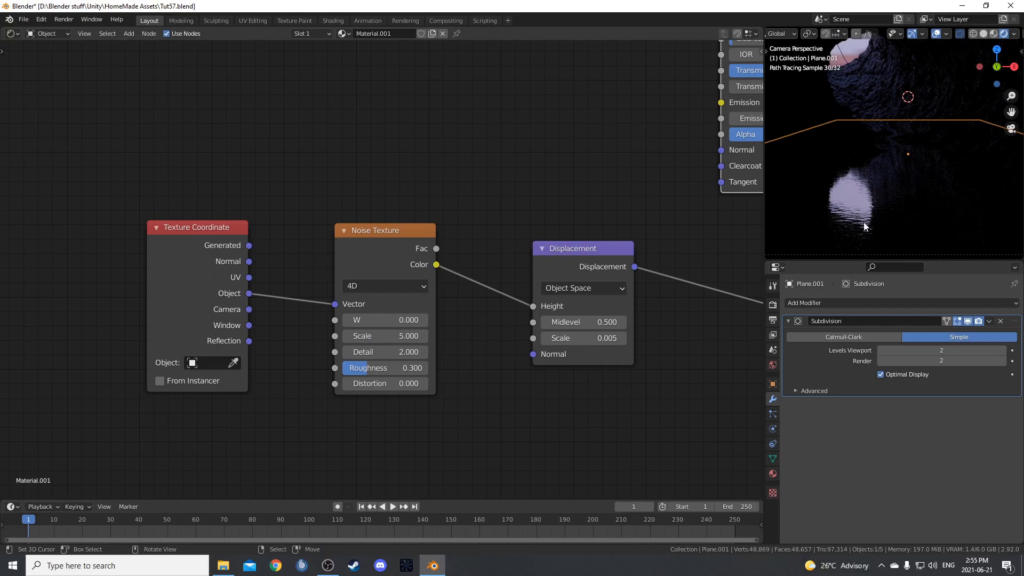
pyautogui.scroll(-3, 592, 410)
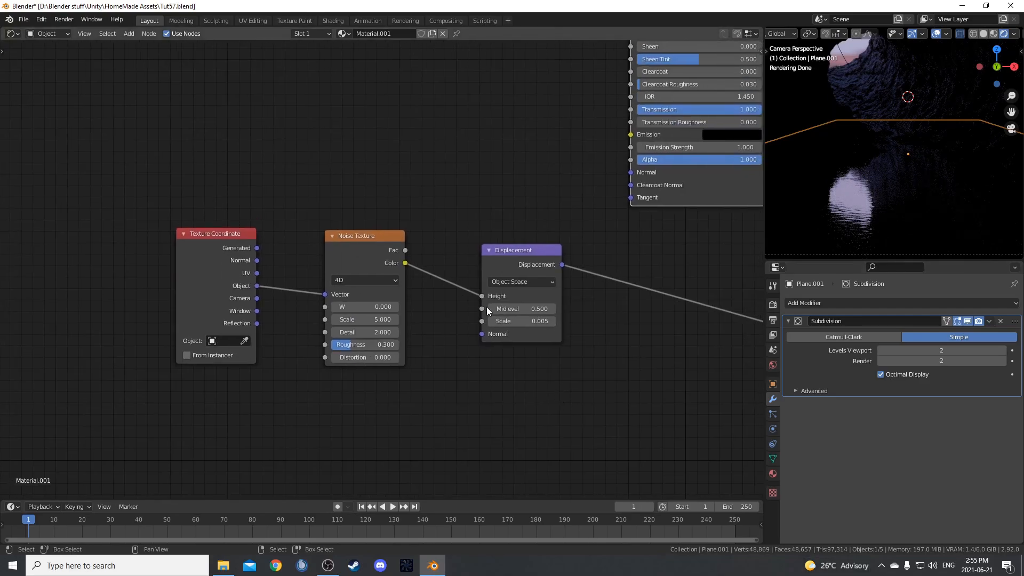
pyautogui.moveTo(571, 366); pyautogui.dragTo(460, 419, button='middle')
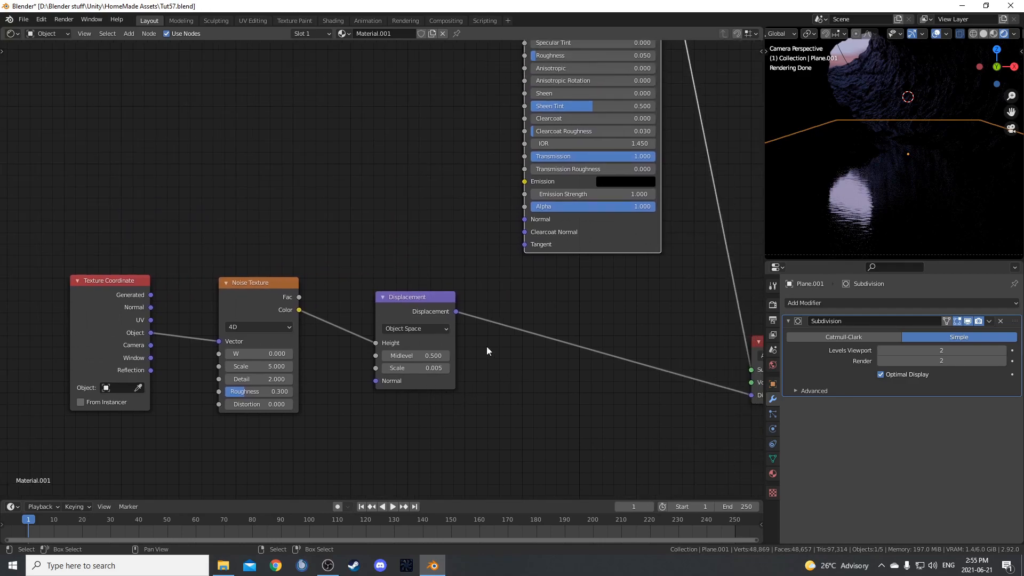
# Insert a keyframe on the water material's Noise Texture W value of 0 at frame 1.
pyautogui.moveTo(354, 420); pyautogui.dragTo(452, 391, button='middle')
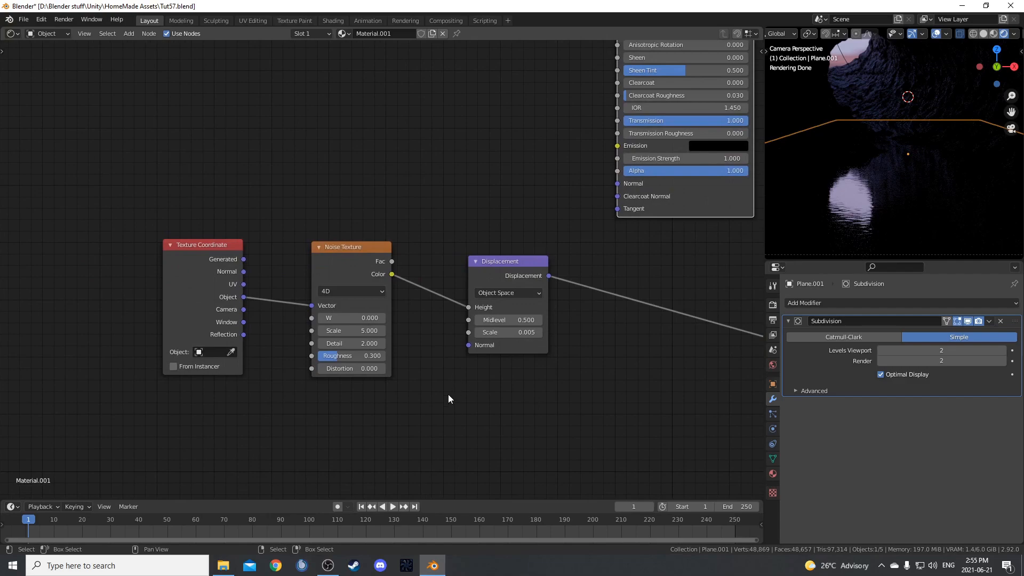
pyautogui.scroll(2, 414, 421)
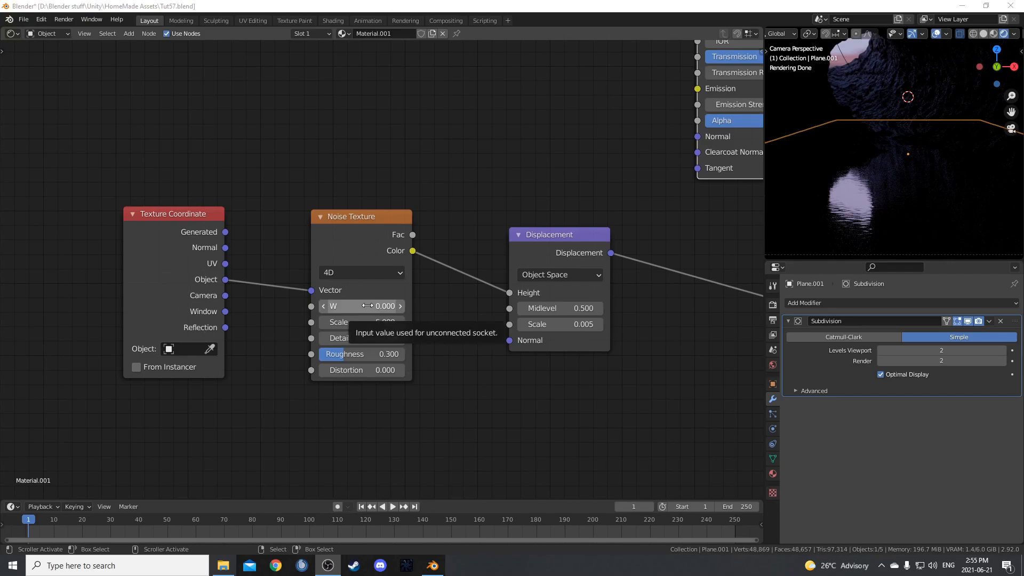
pyautogui.click(359, 261)
pyautogui.press('i')
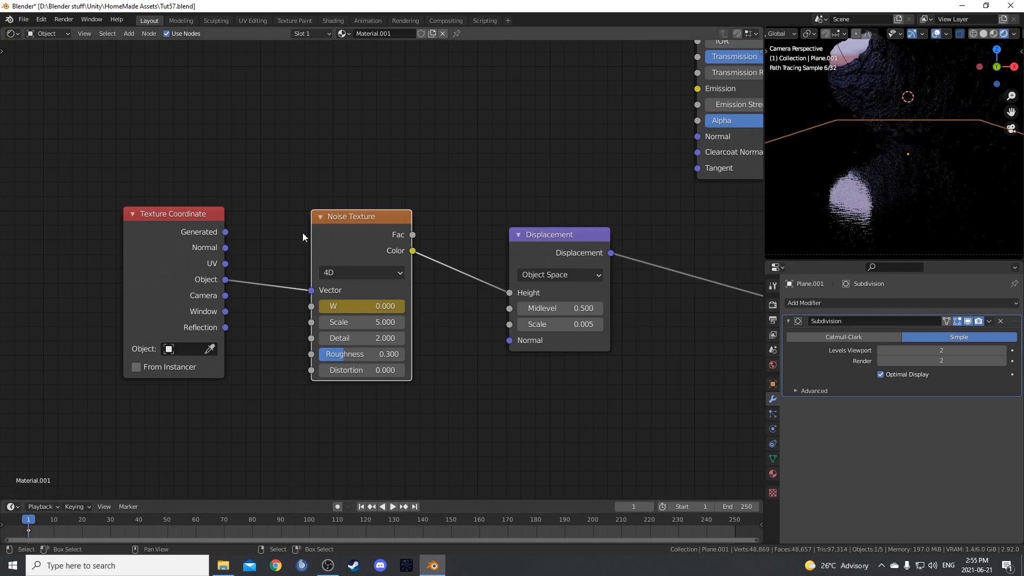
pyautogui.moveTo(359, 218); pyautogui.dragTo(358, 210)
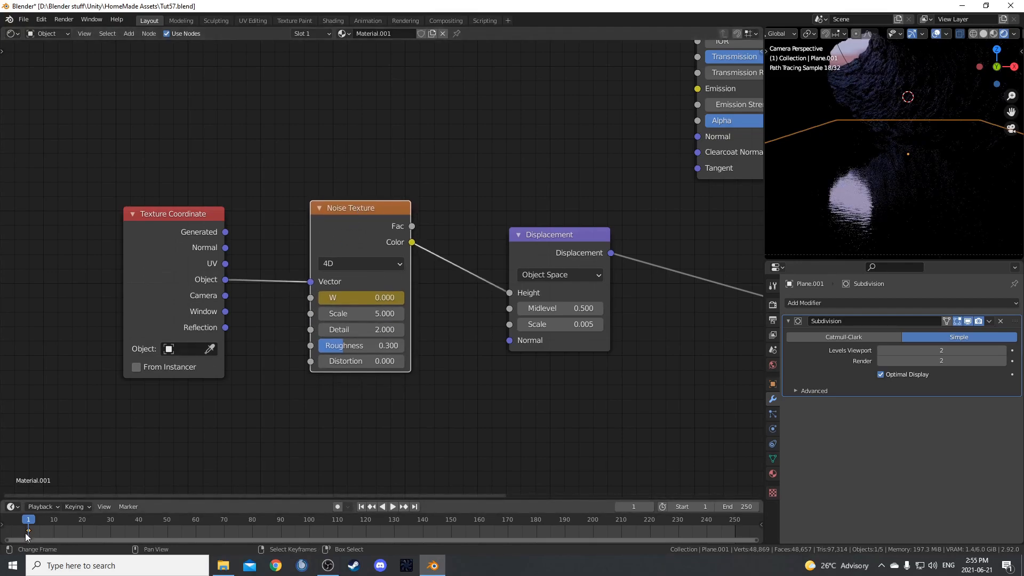
pyautogui.click(184, 245)
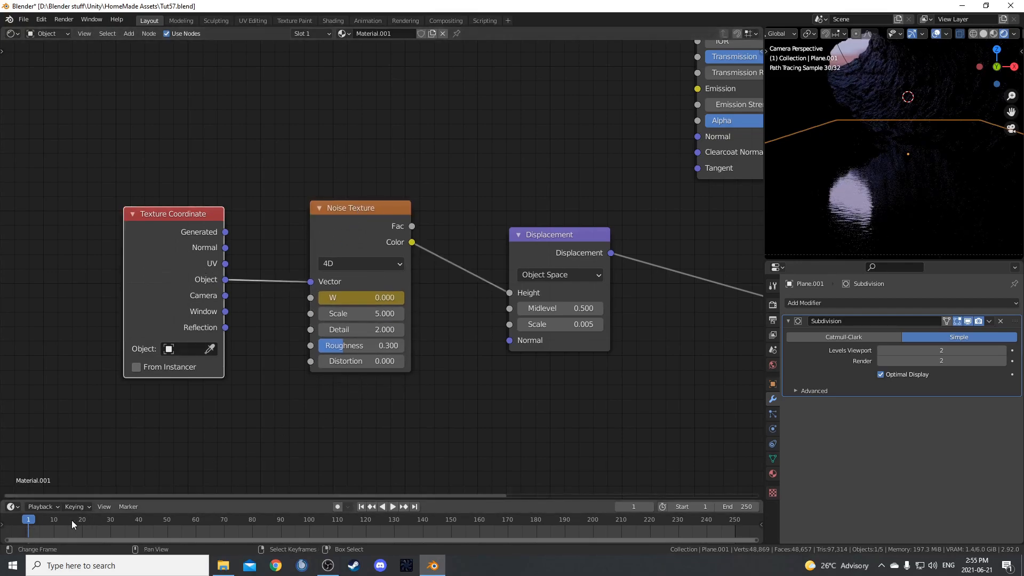
pyautogui.click(347, 223)
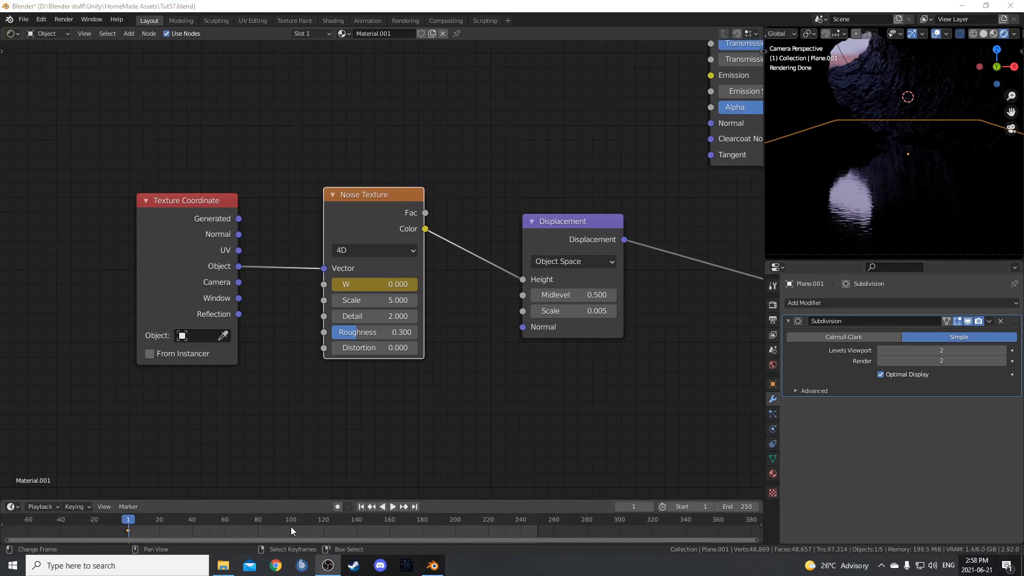
# Keyframe the Noise Texture's W at 6 on frame 100 and set the keyframe handle type to Vector.
pyautogui.click(290, 526)
pyautogui.click(292, 529)
pyautogui.click(380, 284)
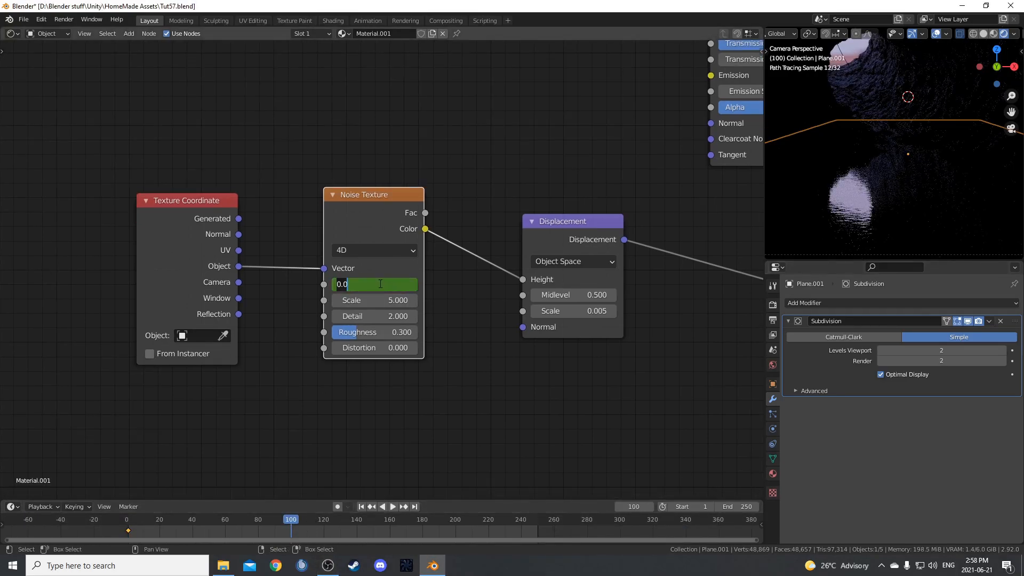
pyautogui.write('6')
pyautogui.press('Return')
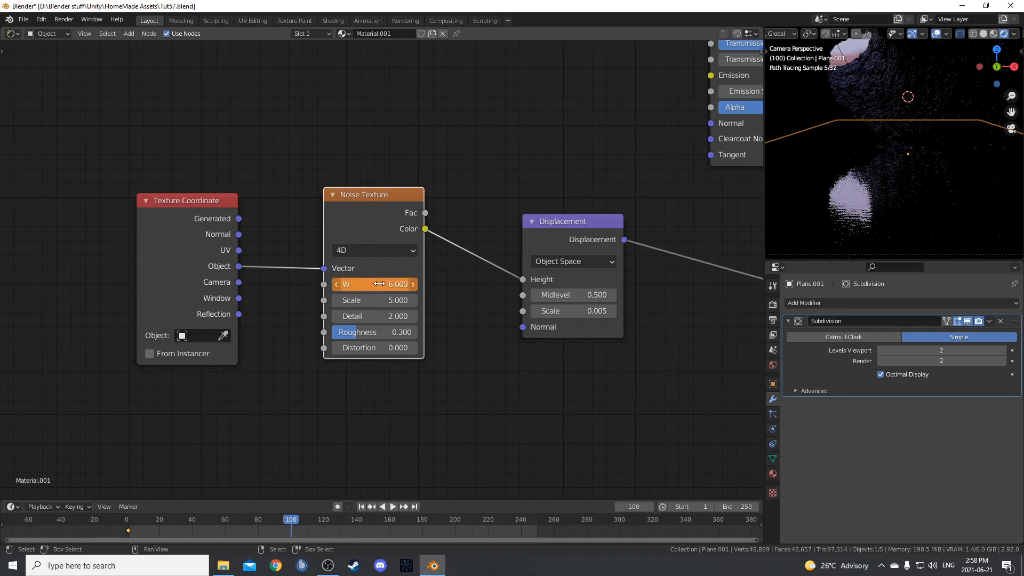
pyautogui.press('i')
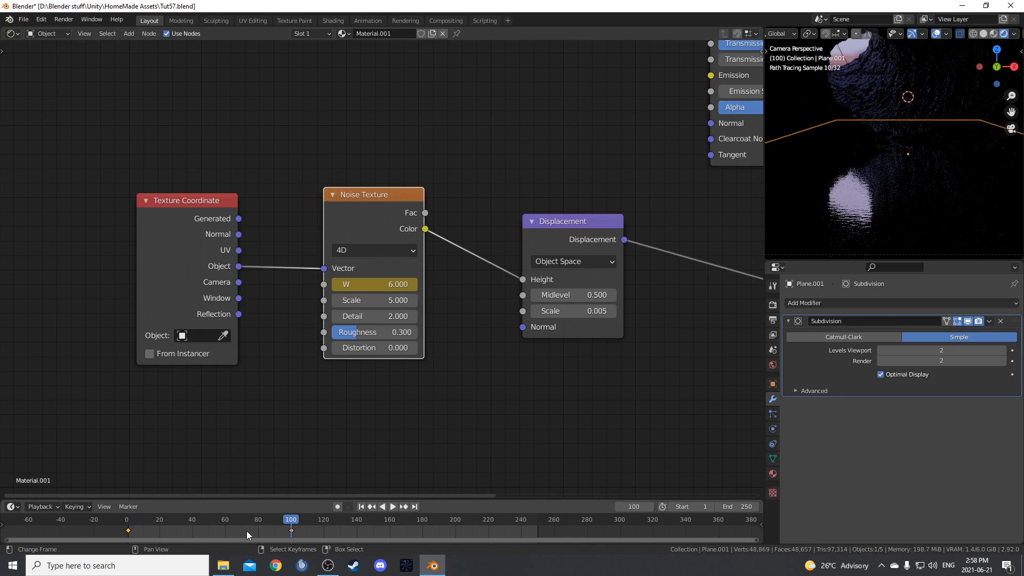
pyautogui.press('v')
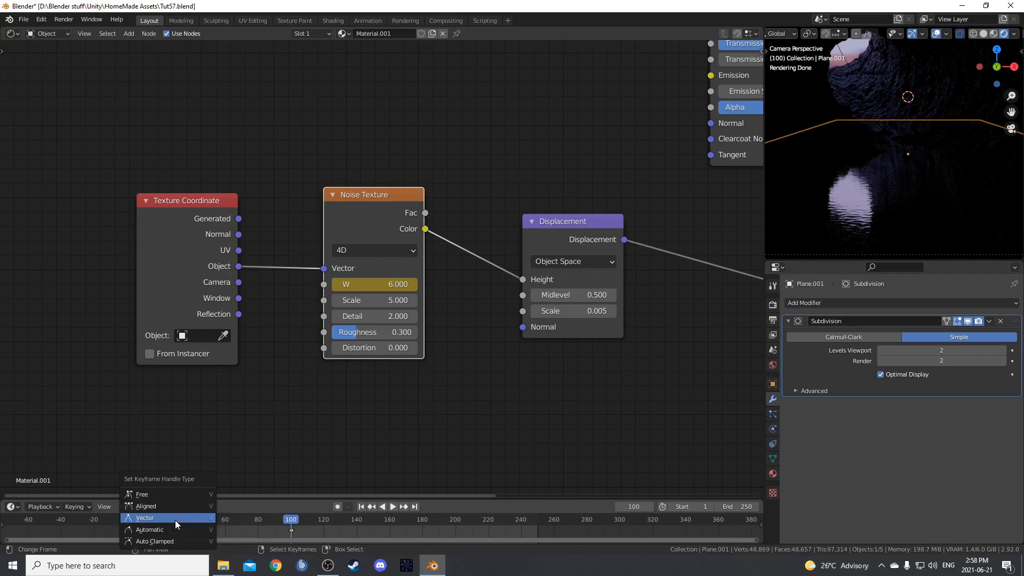
pyautogui.click(175, 520)
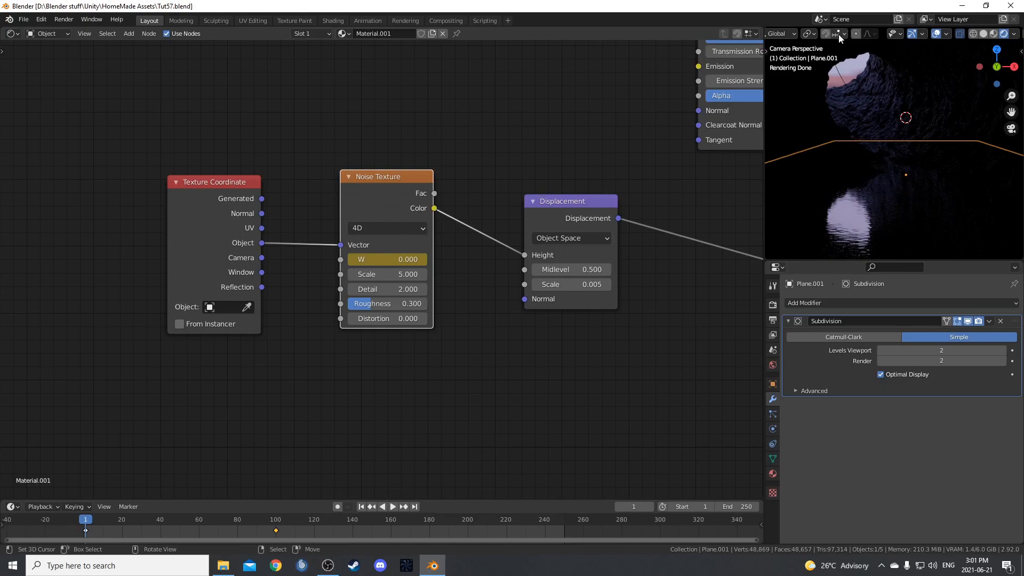
# Switch the viewport to Material Preview and play the animation to examine the moving ripples.
pyautogui.press('z')
pyautogui.click(859, 184)
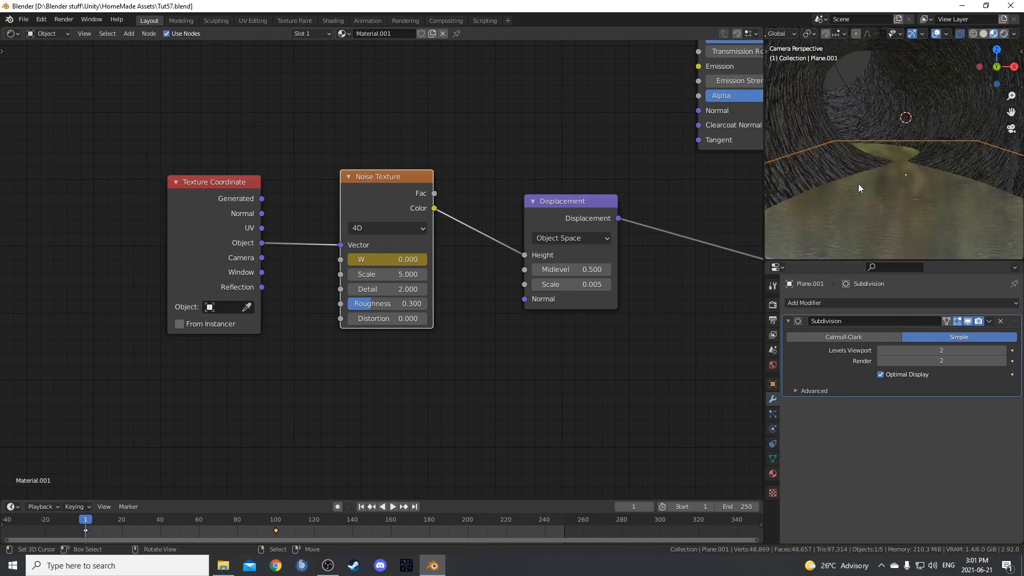
pyautogui.press('space')
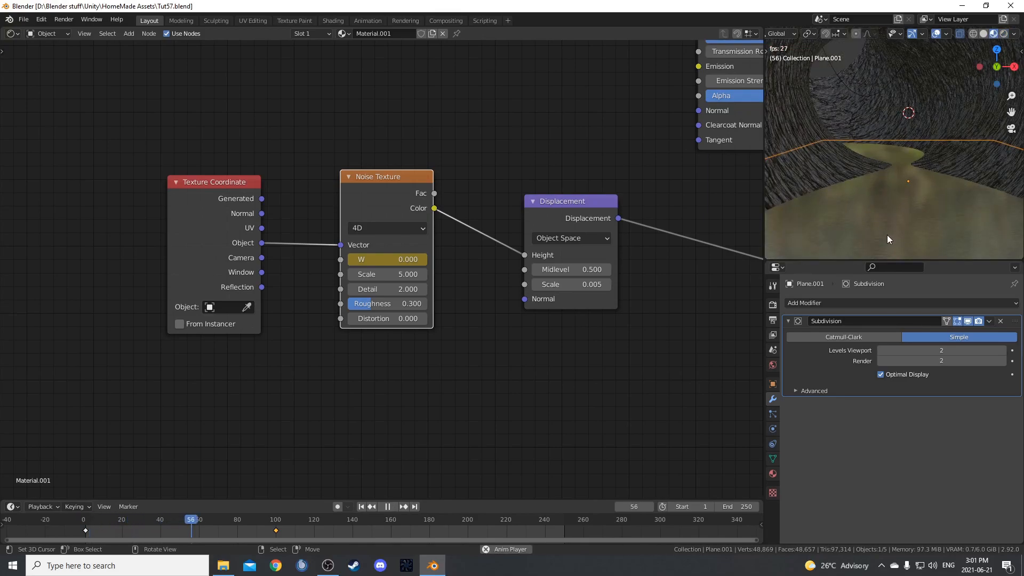
pyautogui.press('space')
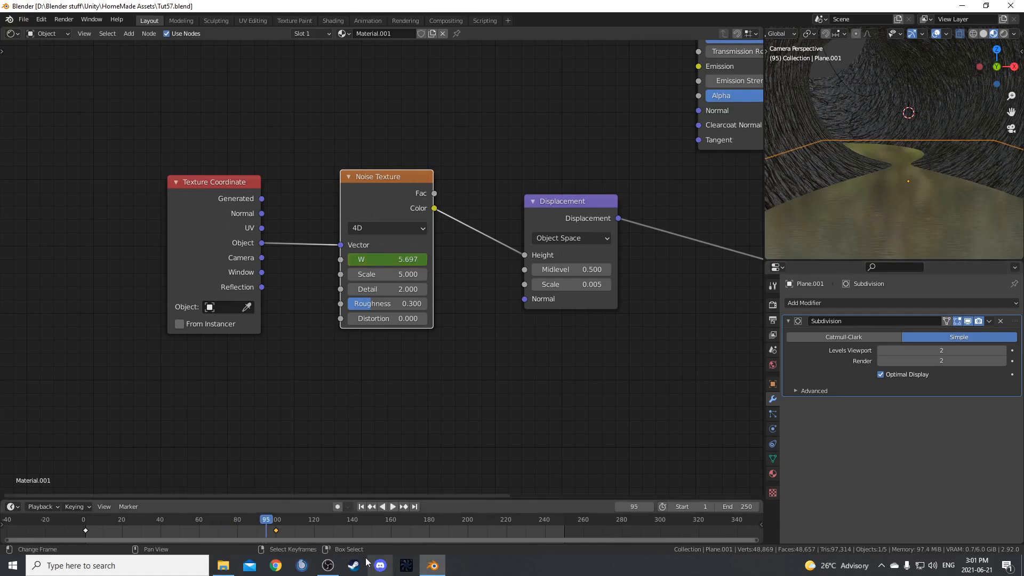
# Move the Noise Texture's second W keyframe out to frame 500 to slow the ripples.
pyautogui.scroll(-2, 328, 532)
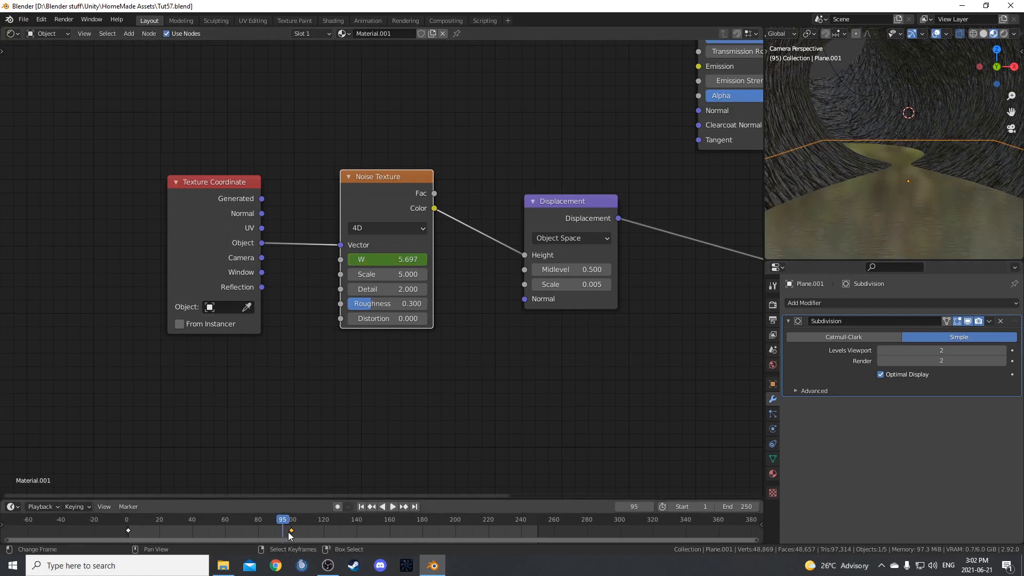
pyautogui.scroll(-2, 292, 530)
pyautogui.press('g')
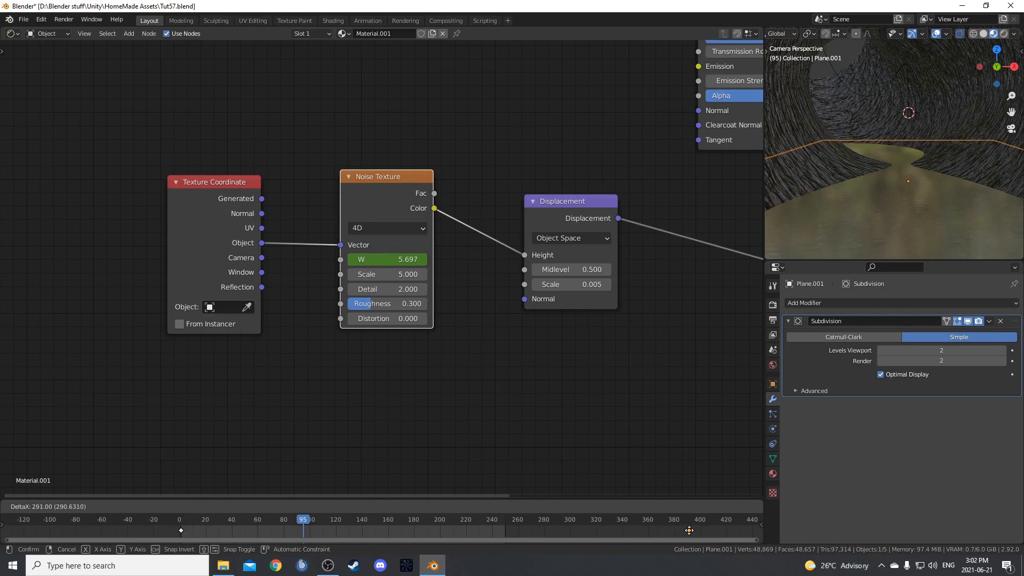
pyautogui.click(690, 530)
pyautogui.scroll(-3, 690, 530)
pyautogui.press('g')
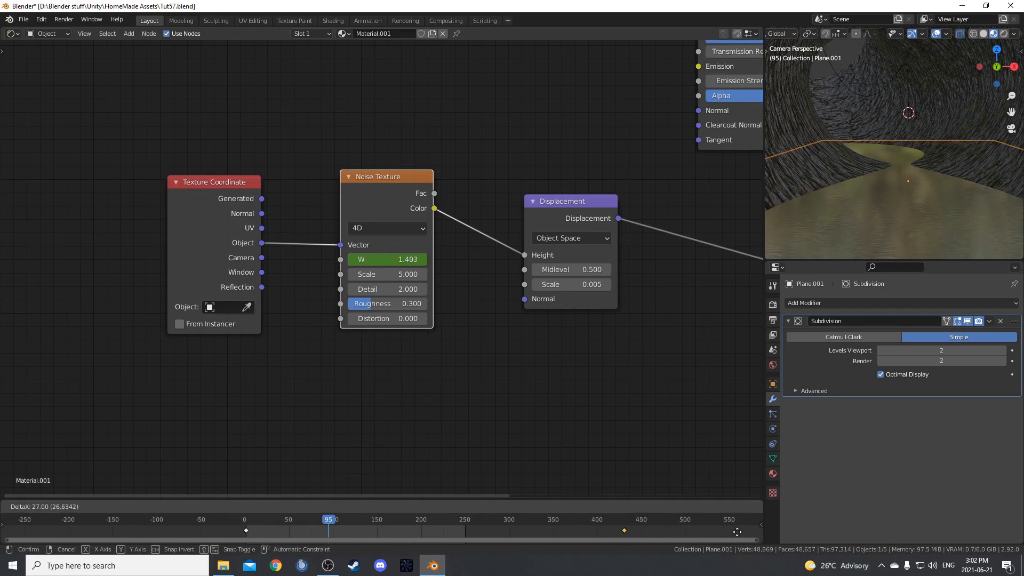
pyautogui.click(15, 528)
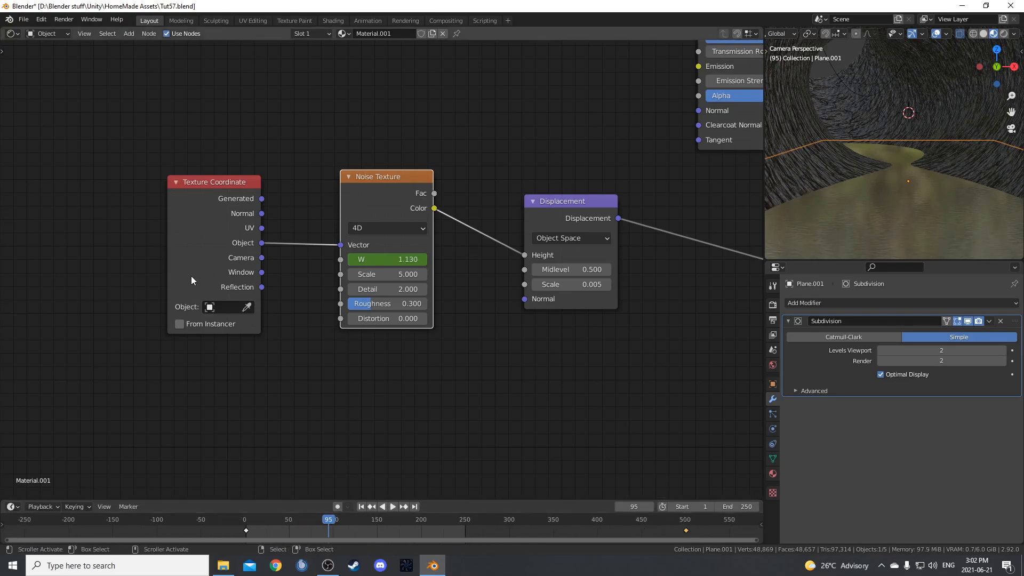
# Replay the animation closer to the water surface to check the ripple speed.
pyautogui.moveTo(384, 261); pyautogui.dragTo(369, 265)
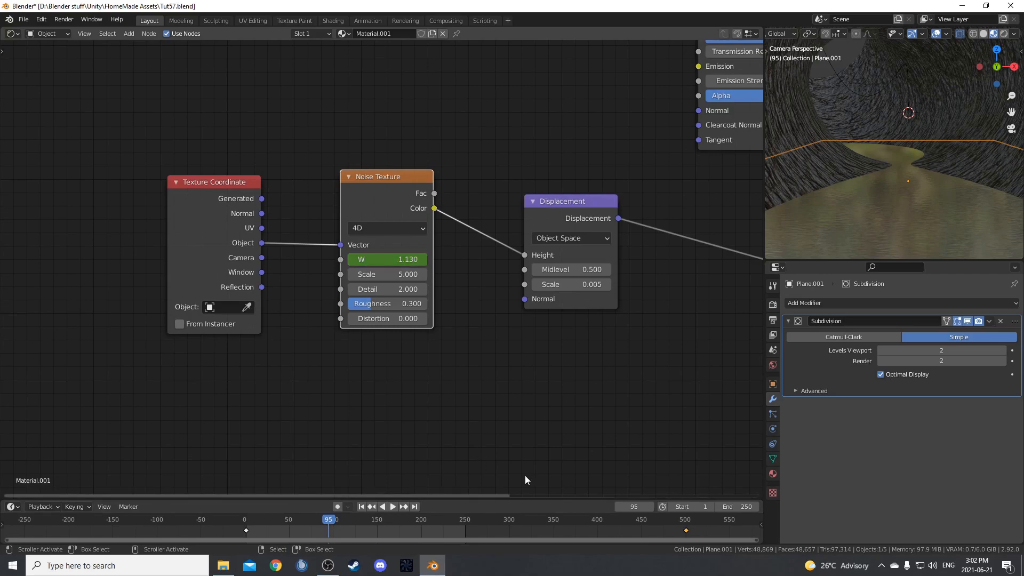
pyautogui.scroll(3, 949, 212)
pyautogui.press('space')
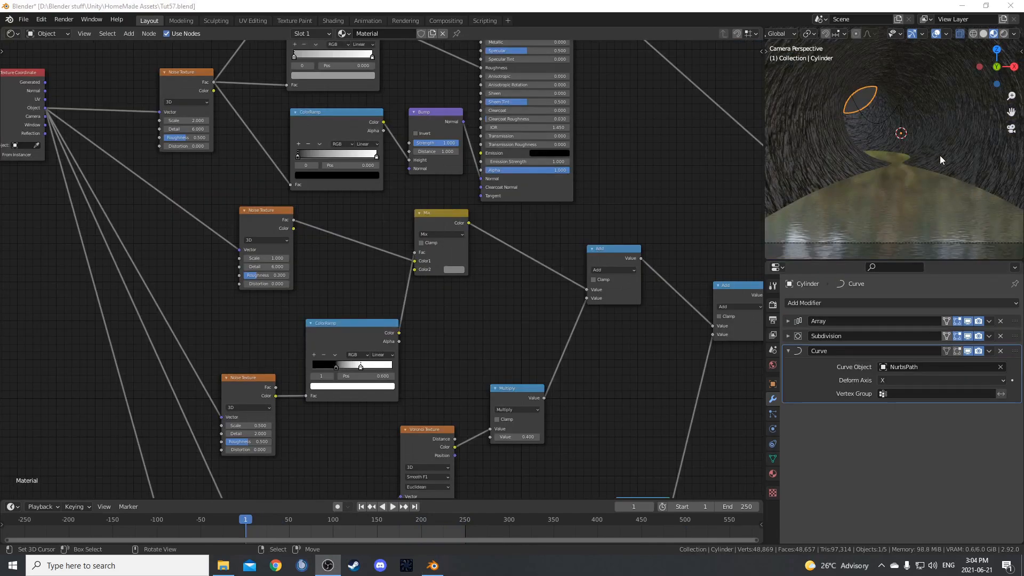
# Leave the camera view and hide the tunnel cylinder to expose the camera and water plane.
pyautogui.moveTo(940, 155); pyautogui.dragTo(838, 187, button='middle')
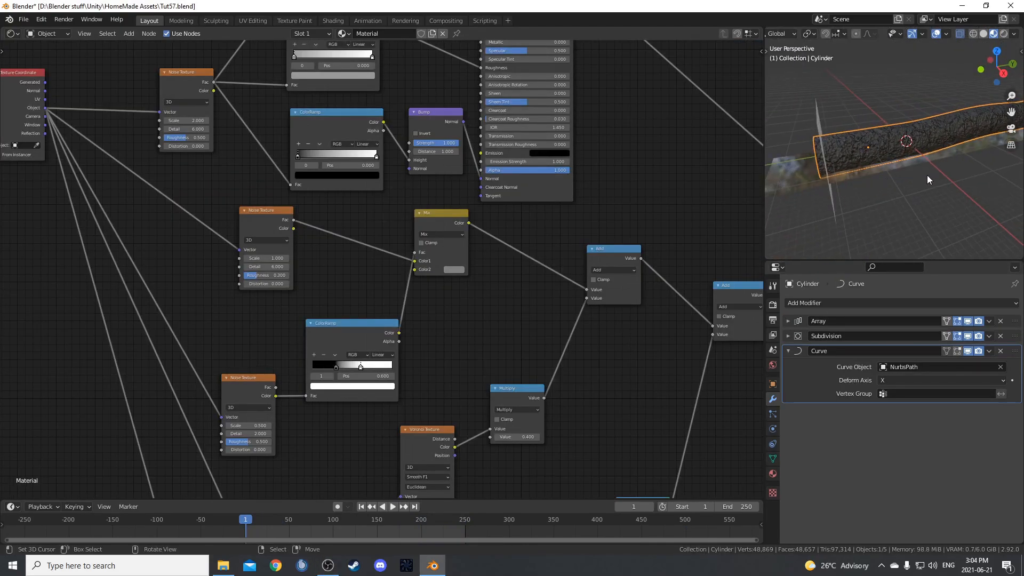
pyautogui.moveTo(928, 179); pyautogui.dragTo(907, 162, button='middle')
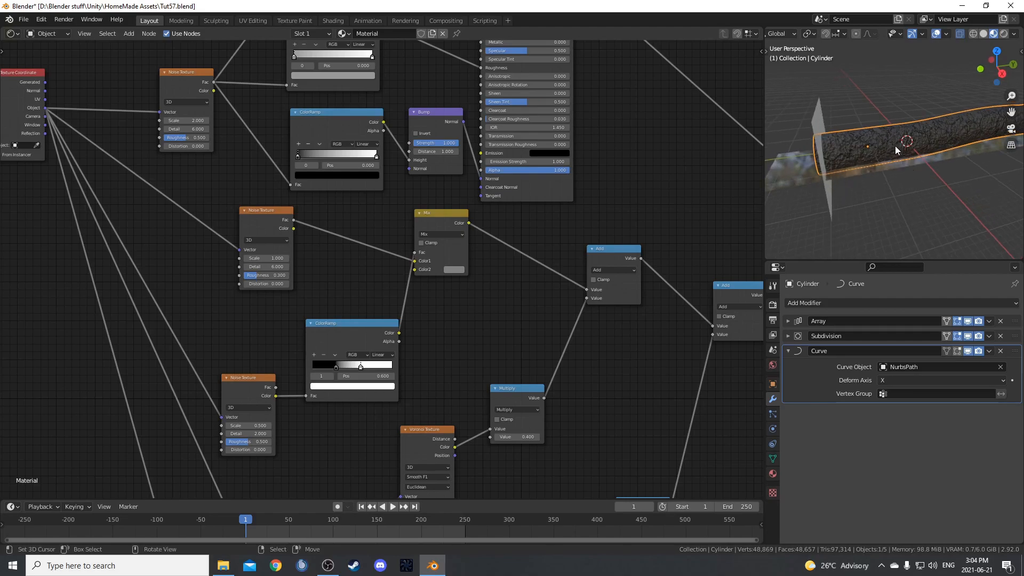
pyautogui.press('Delete')
pyautogui.moveTo(898, 151); pyautogui.dragTo(873, 173, button='middle')
# Add a new Path curve to the scene for the camera.
pyautogui.hotkey('shift', 'a')
pyautogui.moveTo(875, 172)
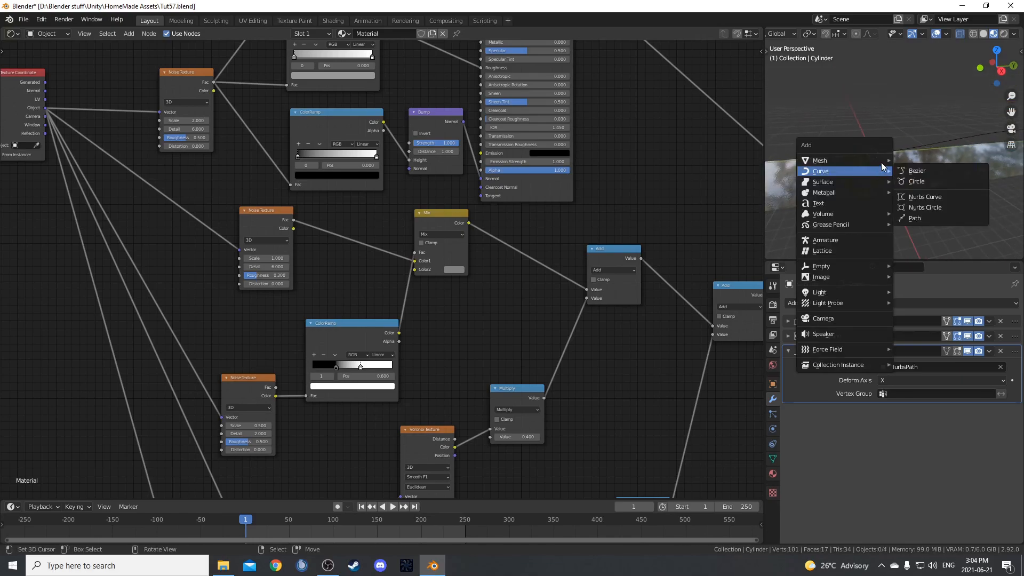
pyautogui.click(919, 218)
pyautogui.moveTo(910, 230); pyautogui.dragTo(844, 187, button='middle')
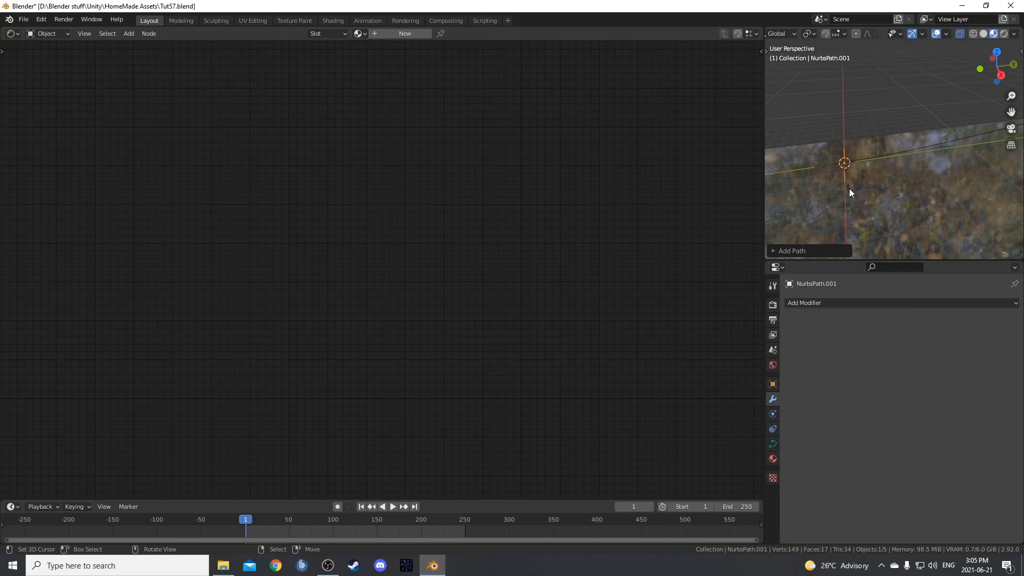
# Rotate the new path about global Z to run along the Y axis and move it along Y toward the camera.
pyautogui.press('r')
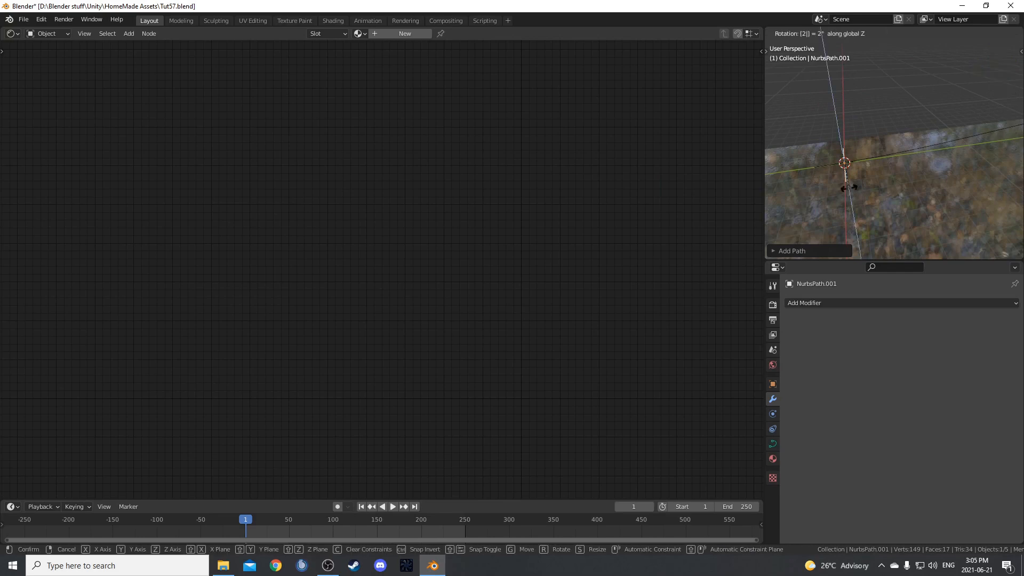
pyautogui.click(850, 193)
pyautogui.moveTo(893, 195); pyautogui.dragTo(918, 172, button='middle')
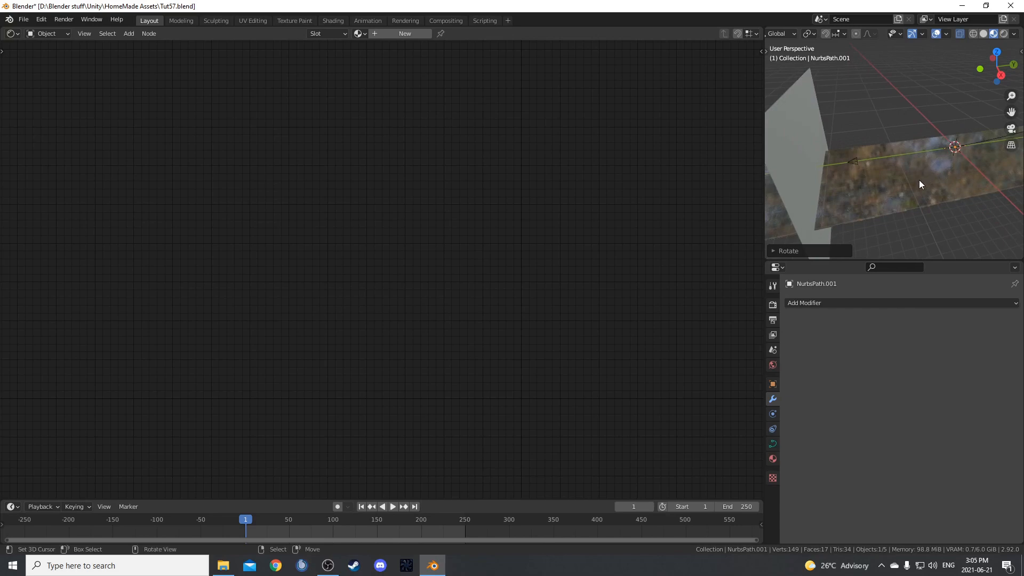
pyautogui.press('g')
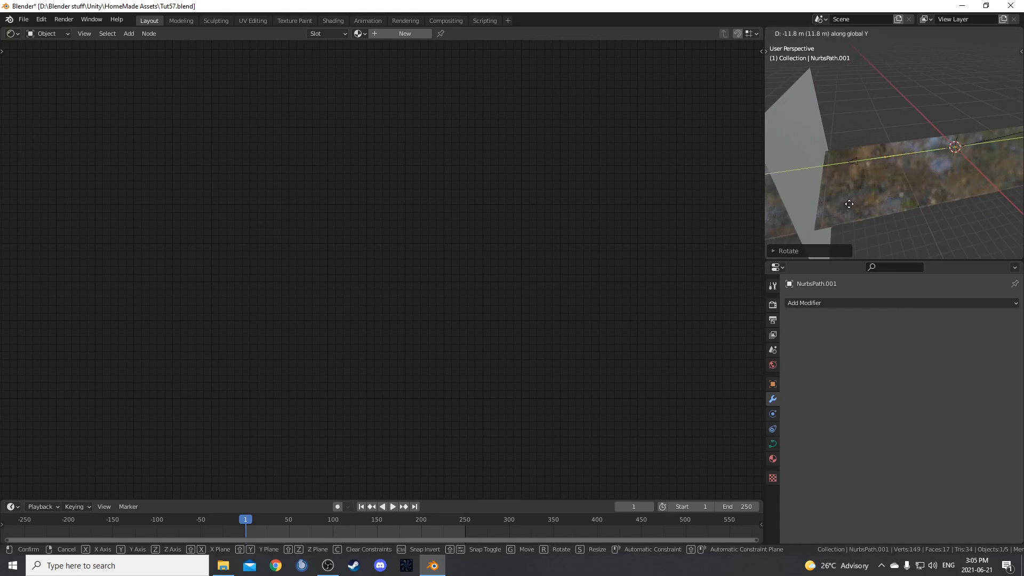
pyautogui.click(862, 195)
pyautogui.moveTo(863, 194); pyautogui.dragTo(855, 119, button='middle')
# Parent the camera to the new path with Follow Path and play the animation to check its movement.
pyautogui.rightClick(857, 133)
pyautogui.keyDown('shift'); pyautogui.rightClick(910, 130); pyautogui.keyUp('shift')
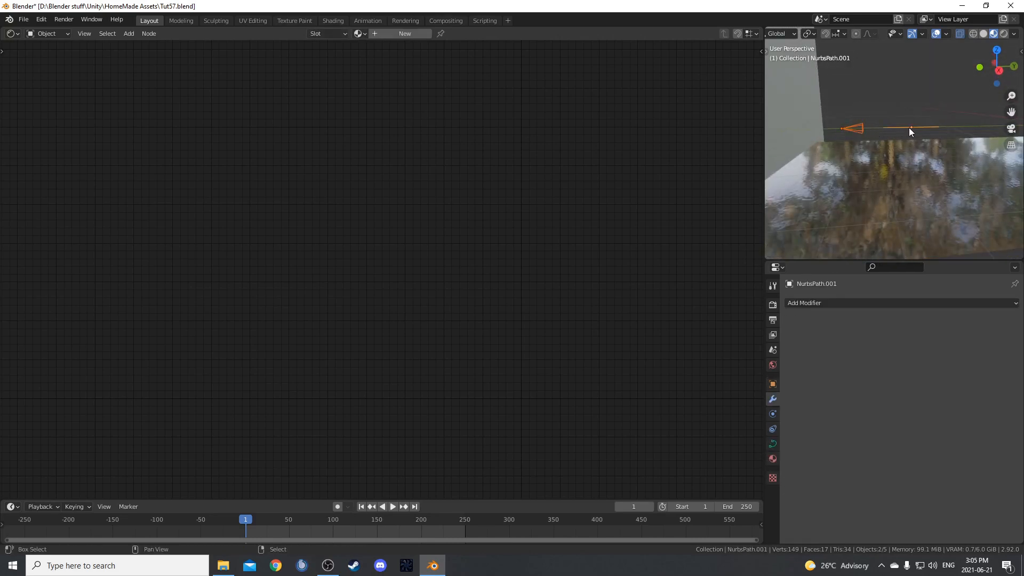
pyautogui.scroll(1, 913, 133)
pyautogui.press('F3')
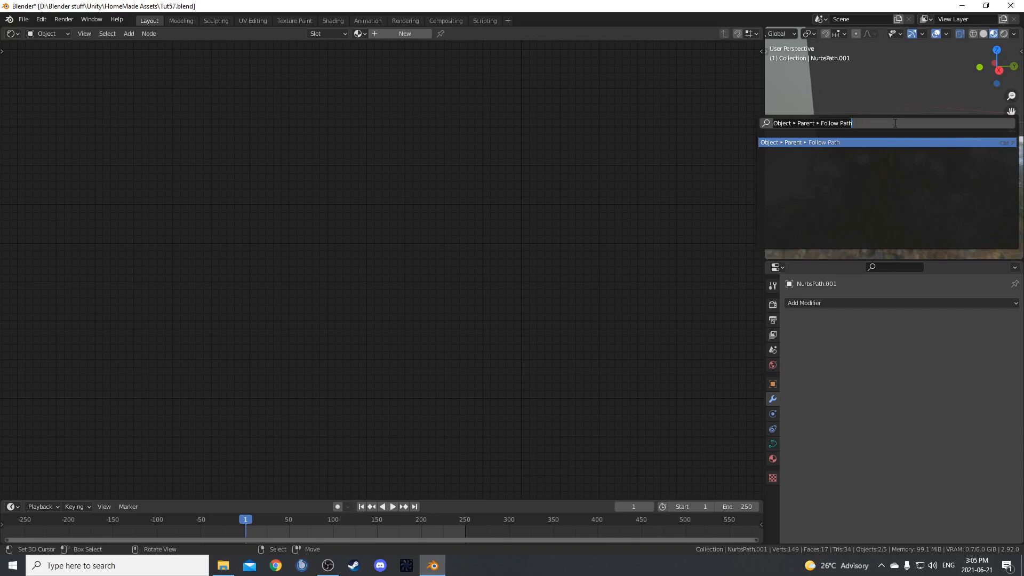
pyautogui.write('follow')
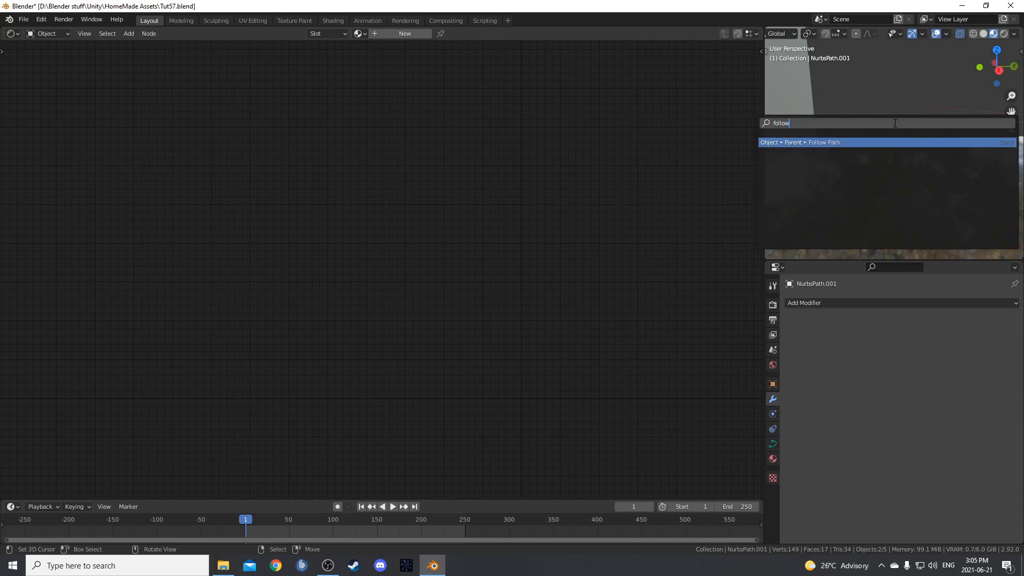
pyautogui.press('Return')
pyautogui.scroll(-3, 899, 153)
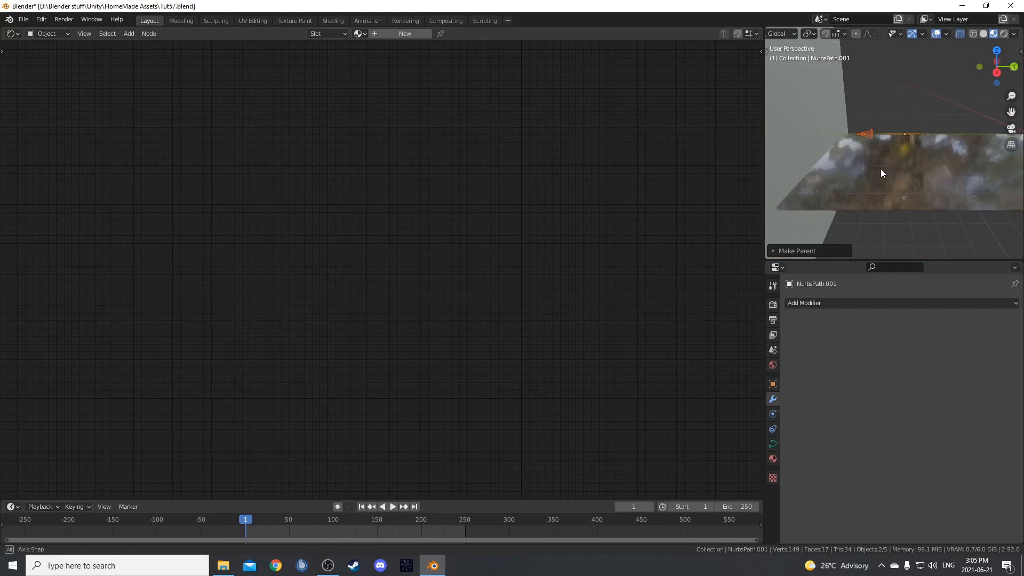
pyautogui.press('space')
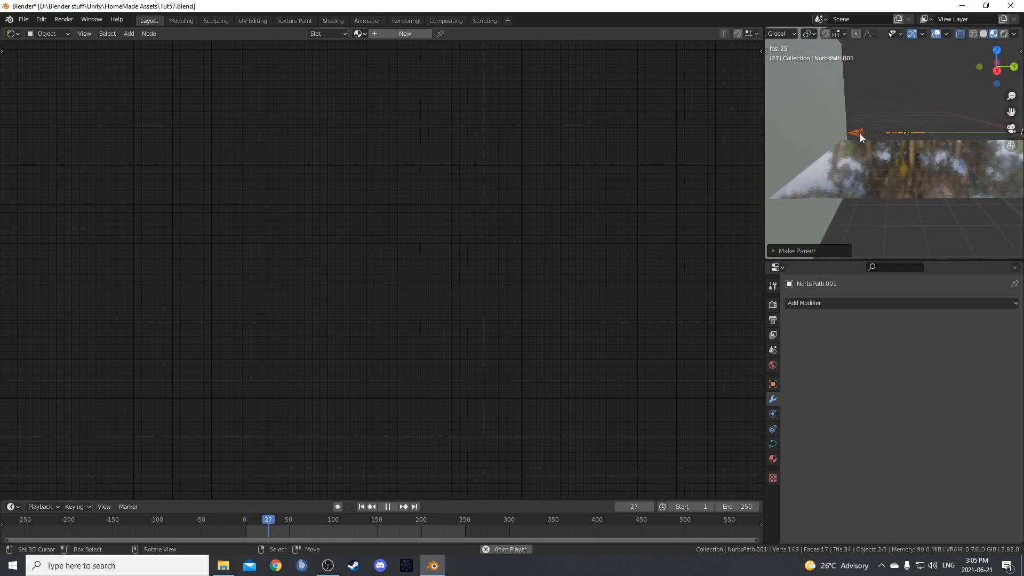
pyautogui.press('space')
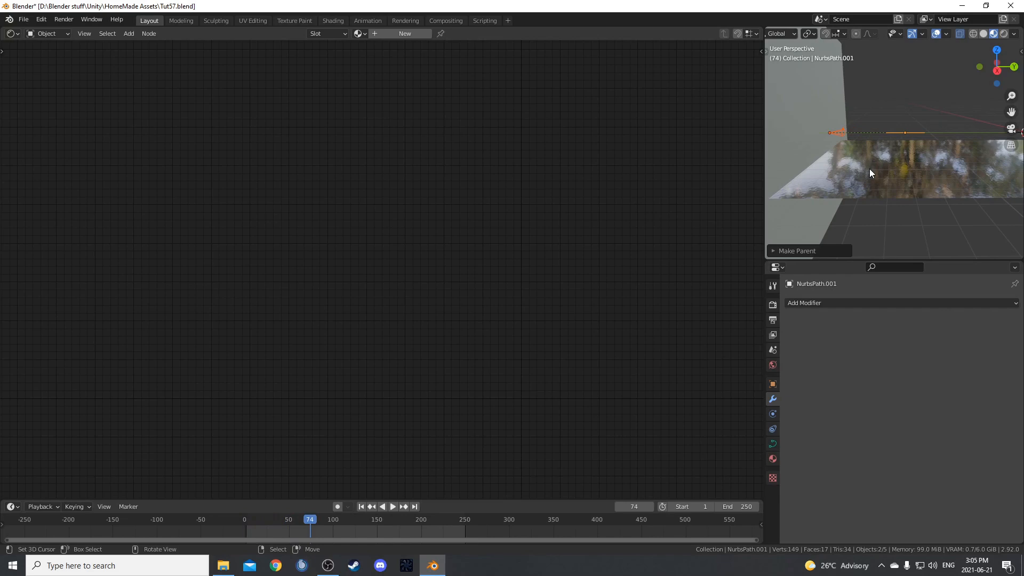
# Unhide the tunnel and return to the camera view at frame 1.
pyautogui.hotkey('alt', 'h')
pyautogui.moveTo(875, 163); pyautogui.dragTo(881, 162, button='middle')
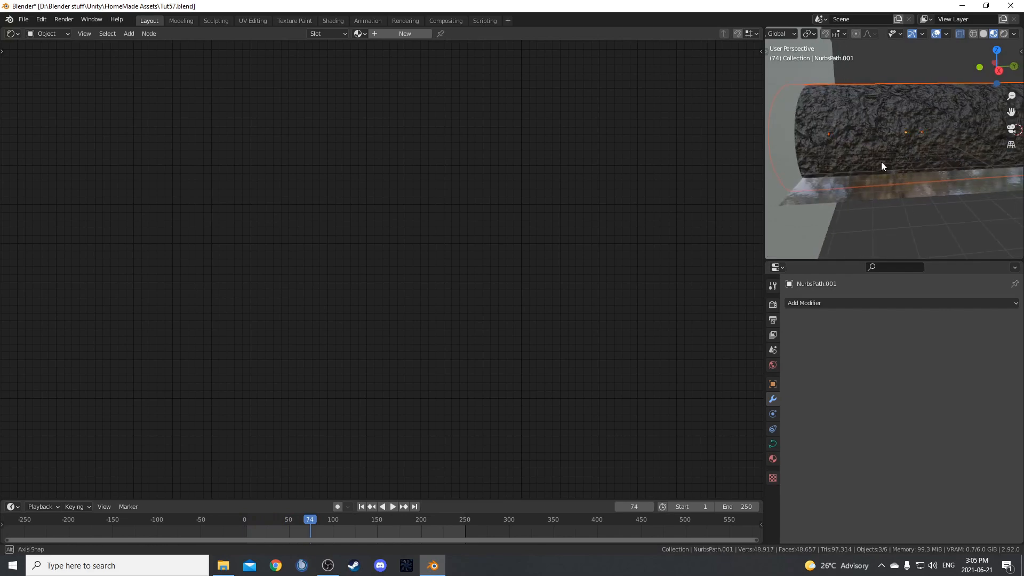
pyautogui.press('KP_0')
pyautogui.hotkey('shift', 'Left')
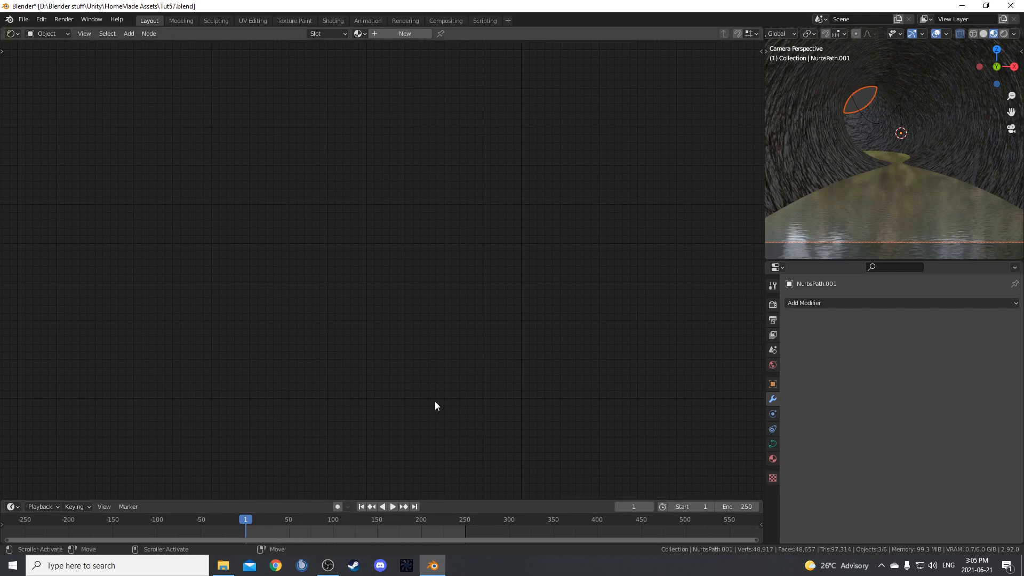
# Preview the camera movement, then set the camera path's Path Animation length to 400 frames.
pyautogui.press('space')
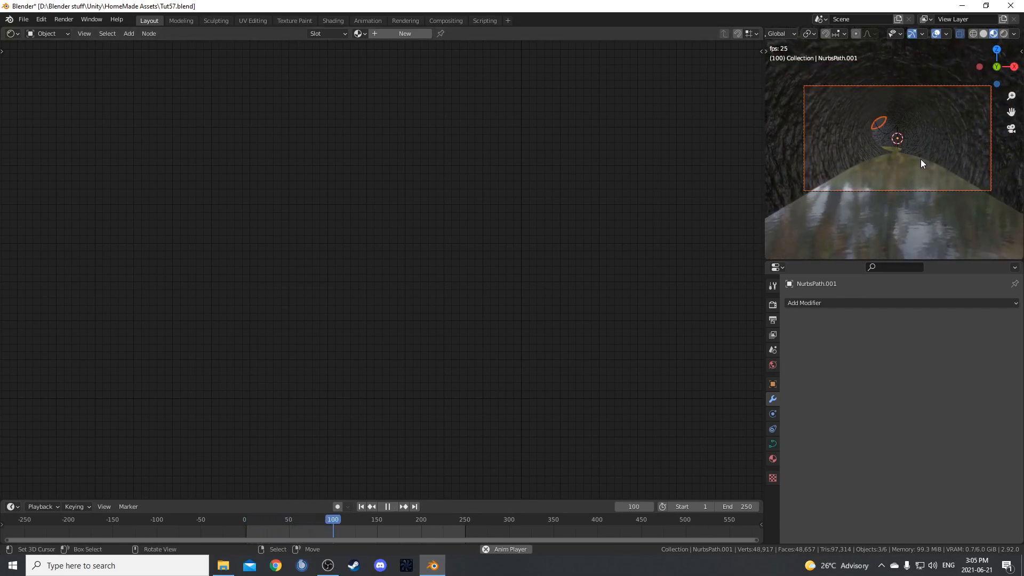
pyautogui.press('space')
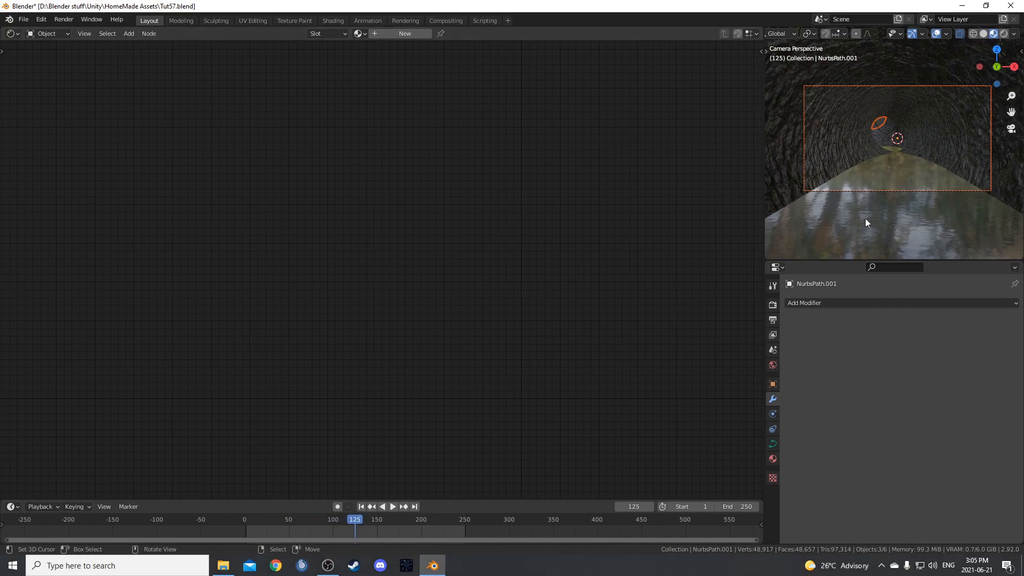
pyautogui.click(773, 444)
pyautogui.scroll(-2, 877, 457)
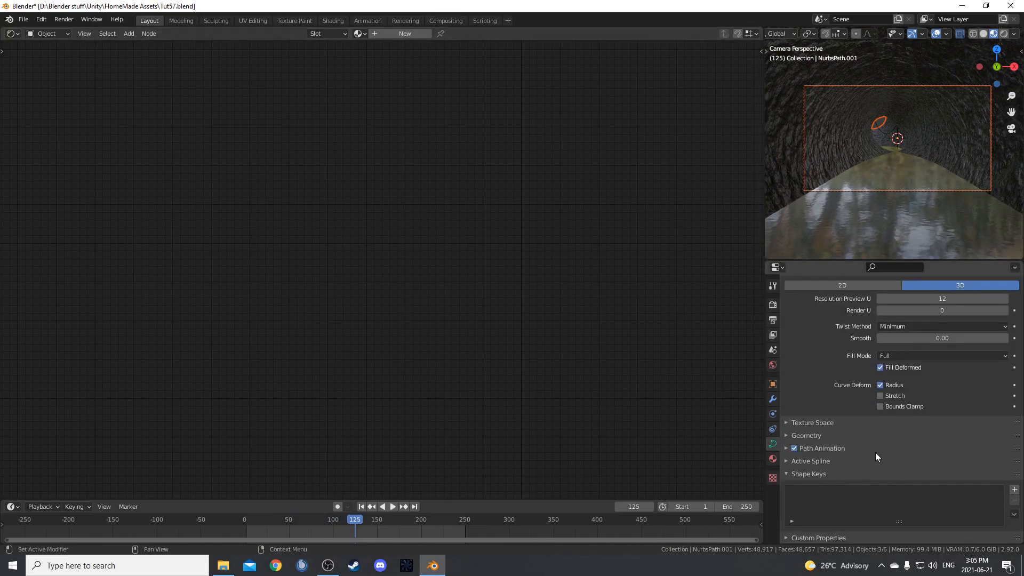
pyautogui.click(786, 436)
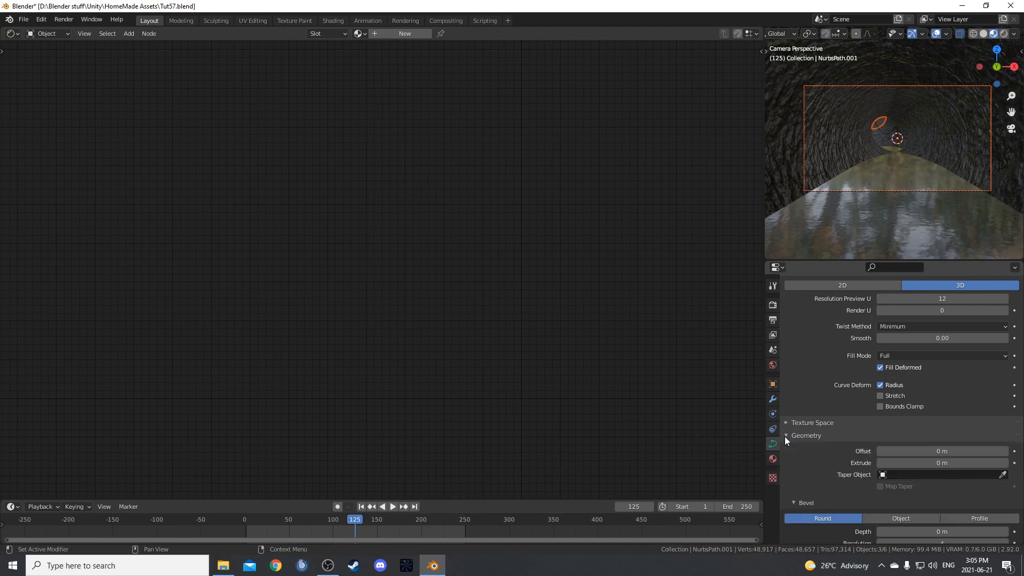
pyautogui.scroll(-3, 797, 454)
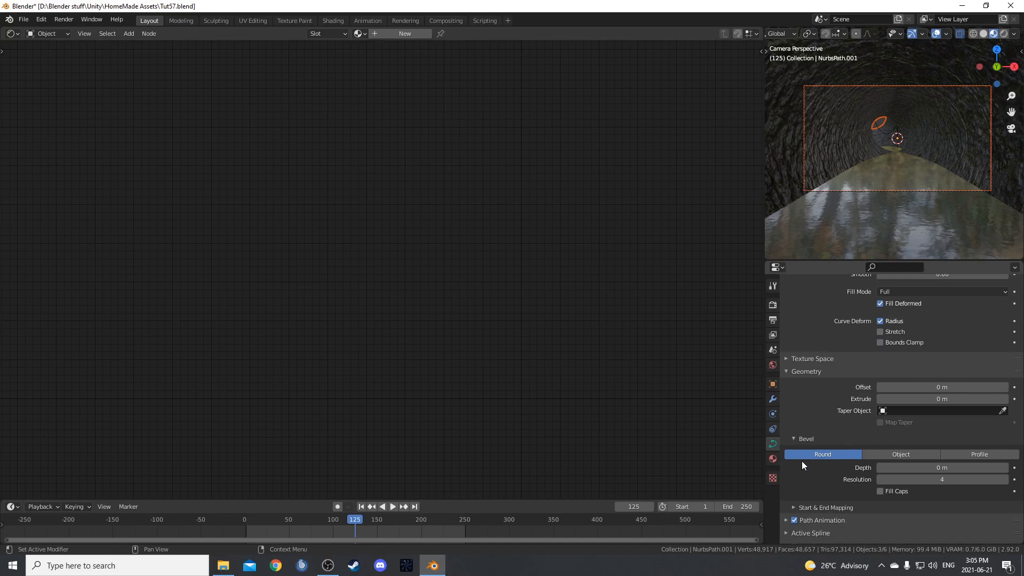
pyautogui.click(787, 521)
pyautogui.scroll(-5, 794, 507)
pyautogui.click(944, 417)
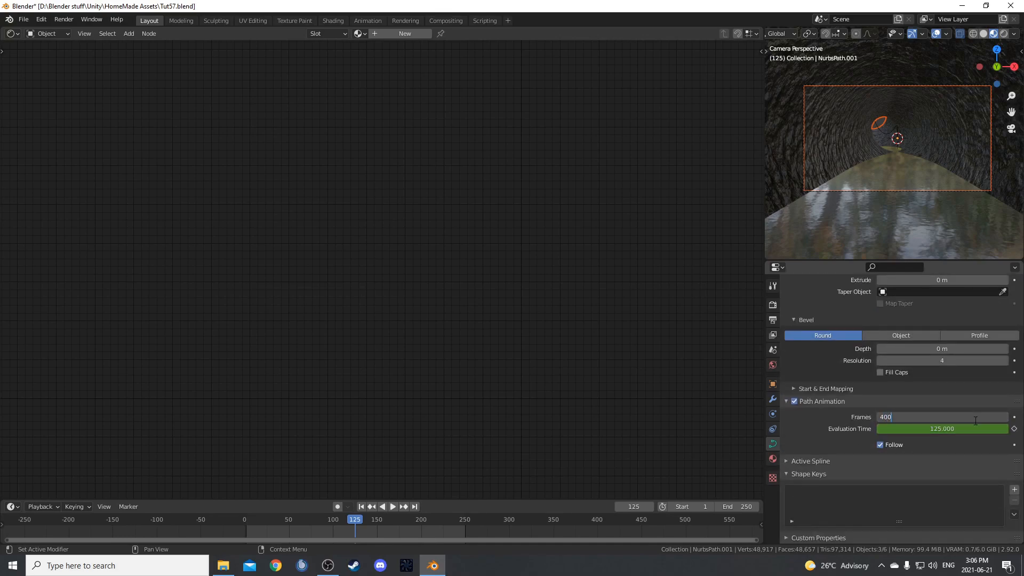
pyautogui.write('400')
pyautogui.press('Return')
# Play the animation from frame 1 through the camera view to check the new camera speed.
pyautogui.hotkey('shift', 'Left')
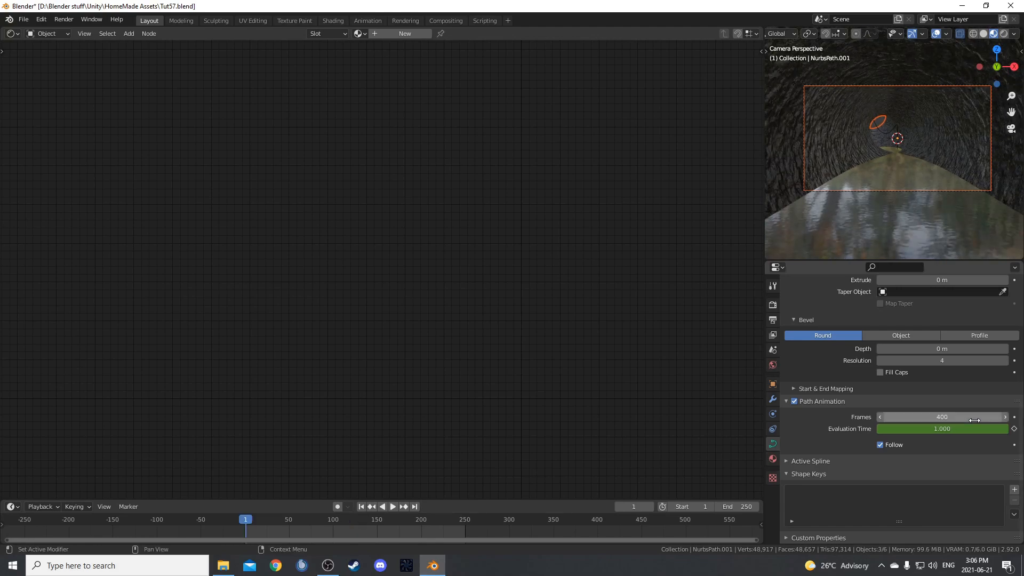
pyautogui.press('space')
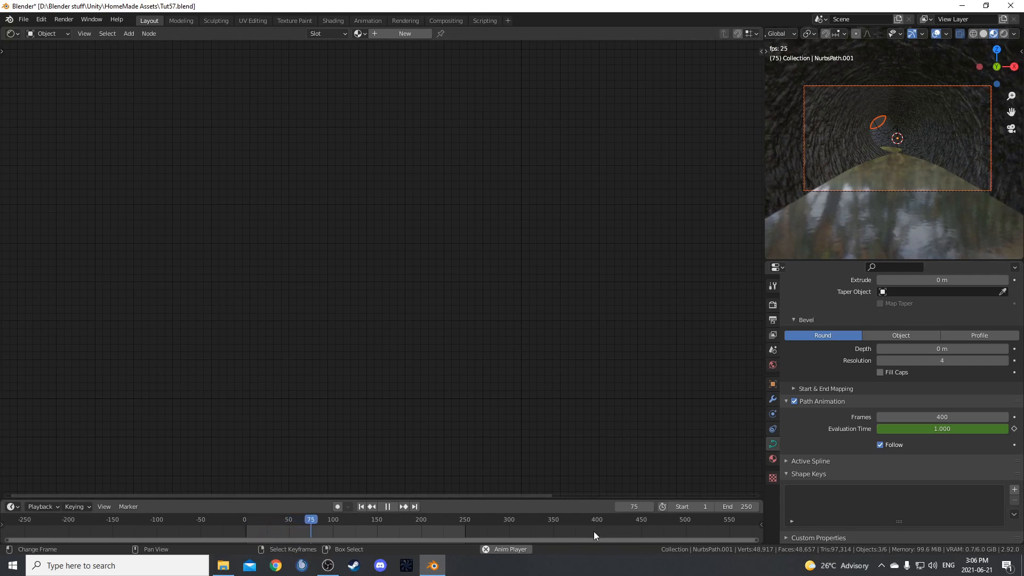
pyautogui.scroll(-3, 869, 182)
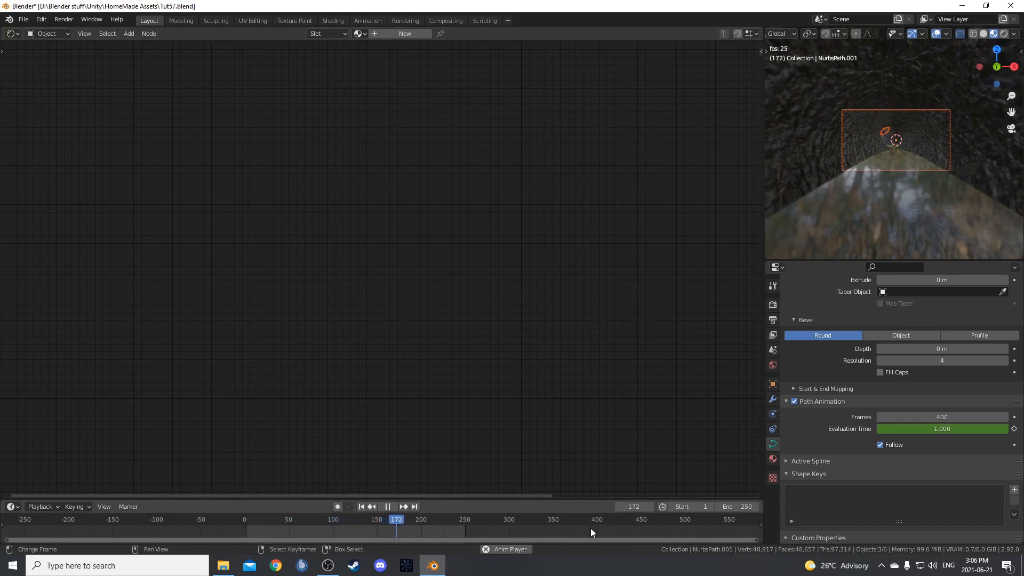
pyautogui.scroll(4, 864, 185)
pyautogui.scroll(-1, 864, 194)
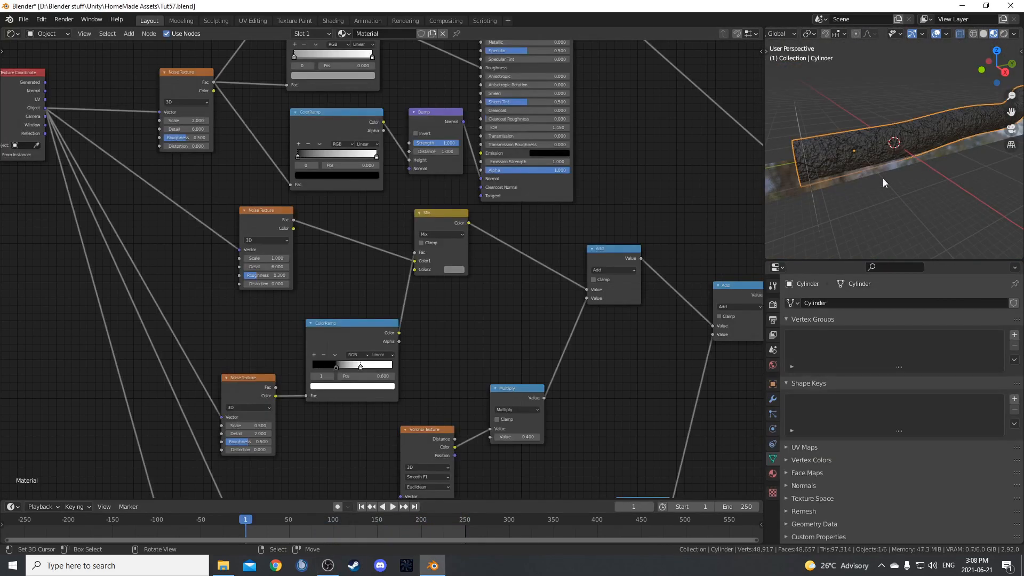
pyautogui.hotkey('alt', 'a')
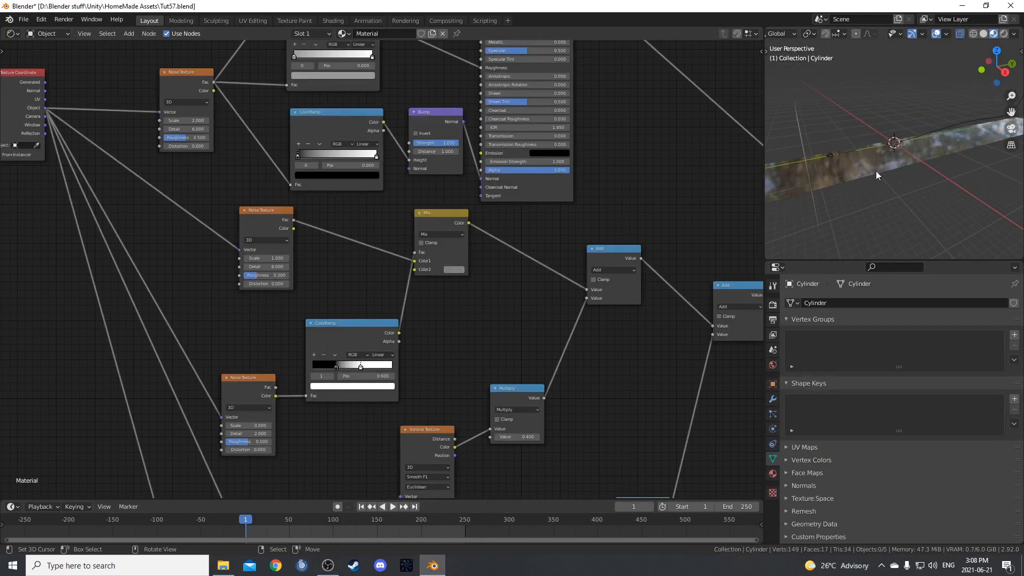
# Add an ico sphere at the 3D cursor and scale it by 0.2.
pyautogui.hotkey('shift', 'a')
pyautogui.moveTo(828, 187)
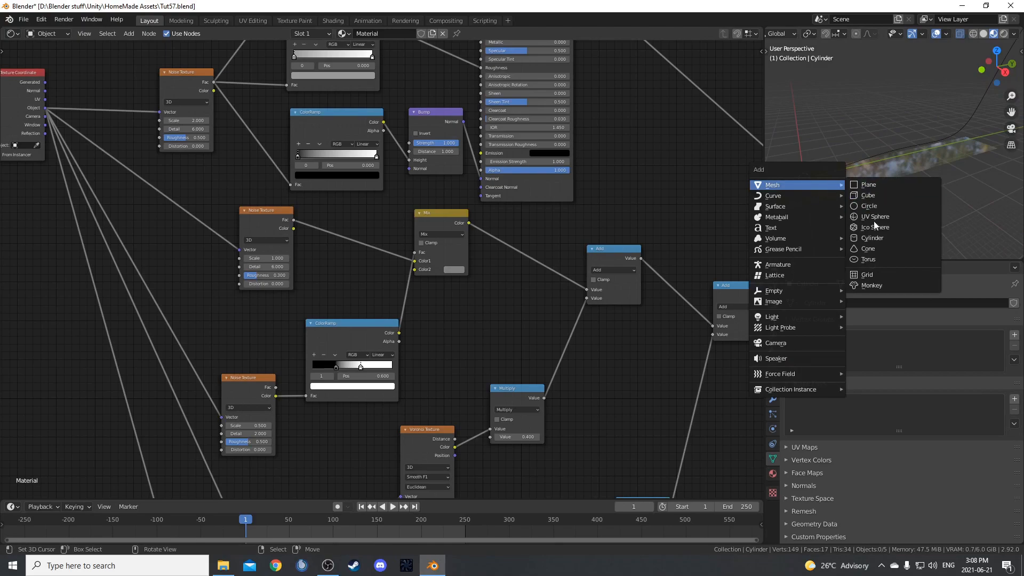
pyautogui.click(894, 228)
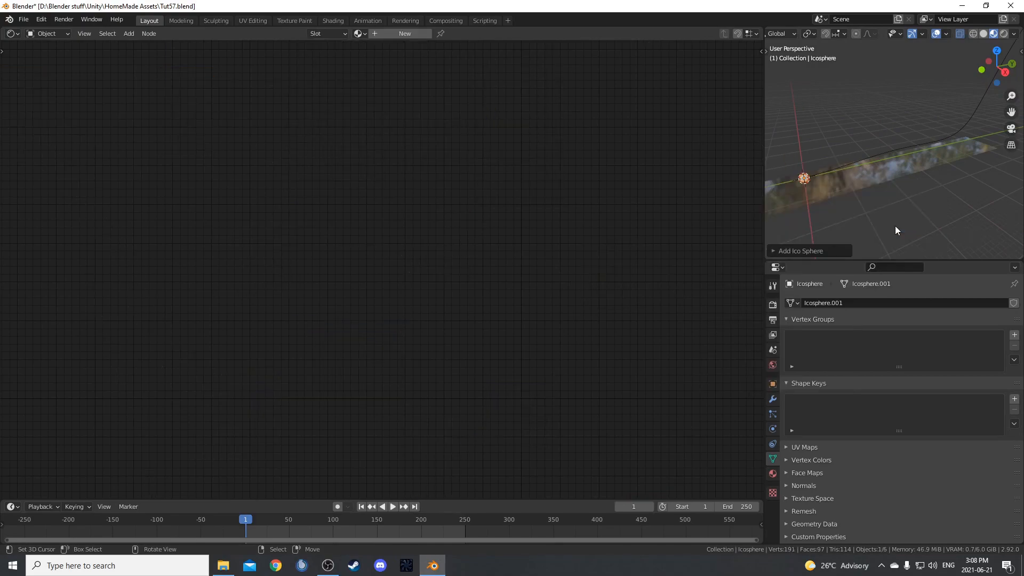
pyautogui.scroll(2, 817, 197)
pyautogui.keyDown('shift'); pyautogui.moveTo(826, 198); pyautogui.dragTo(926, 151, button='middle'); pyautogui.keyUp('shift')
pyautogui.write('s.2')
pyautogui.press('Return')
pyautogui.press('KP_Decimal')
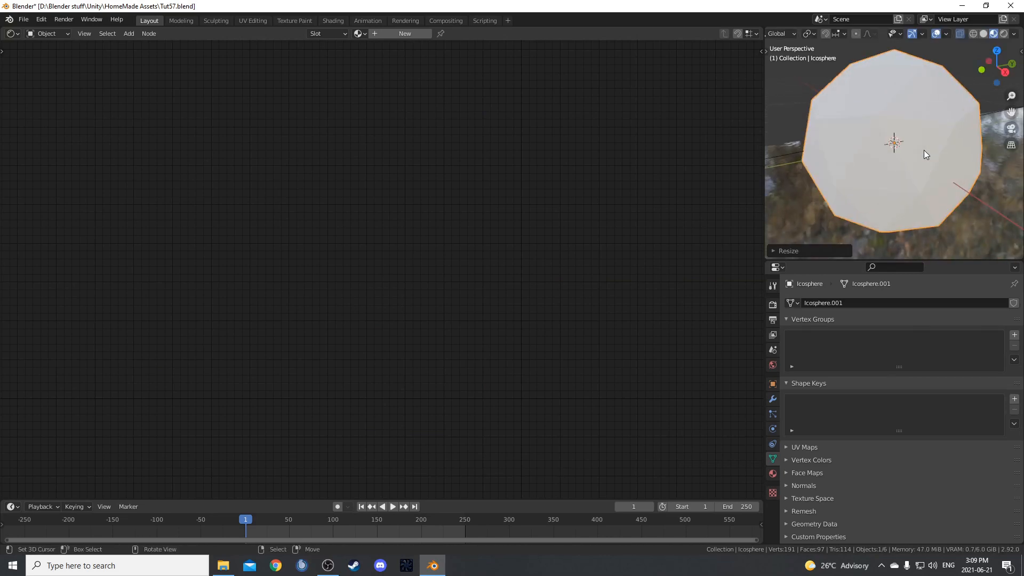
pyautogui.scroll(-3, 923, 155)
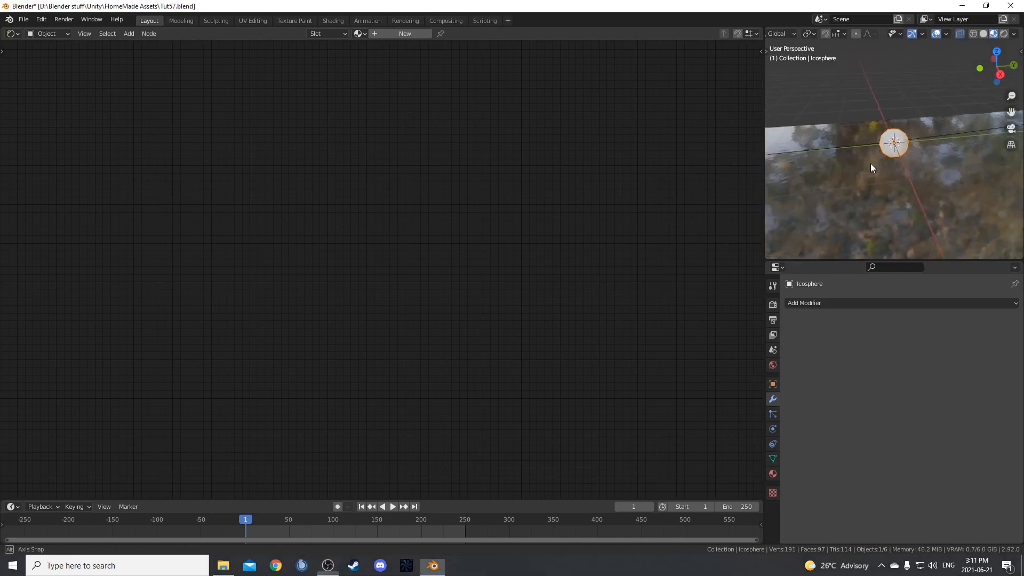
# Add a Curve and a Subdivision Surface modifier to the icosphere, with NurbsPath as the curve object.
pyautogui.click(857, 303)
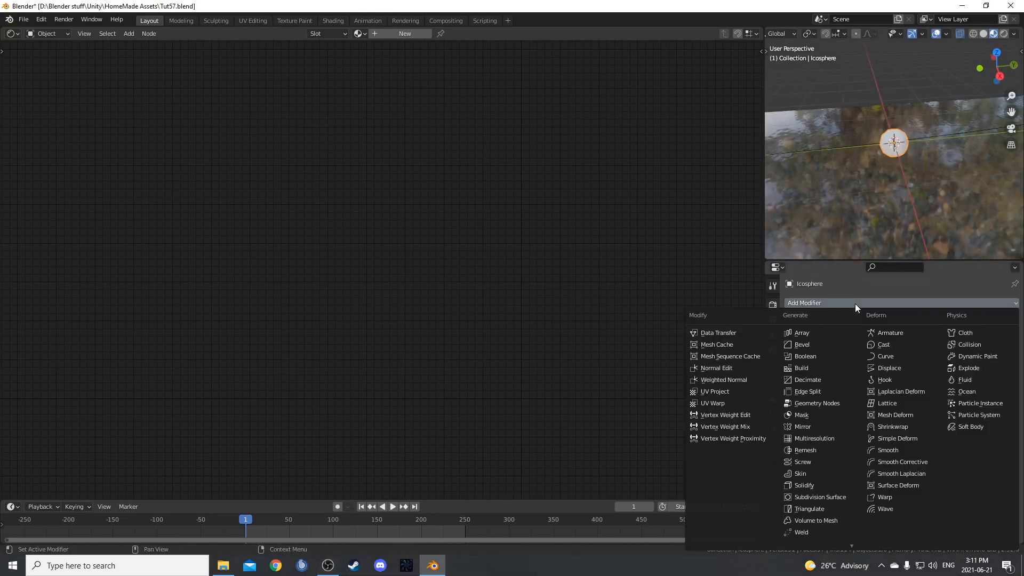
pyautogui.click(886, 356)
pyautogui.click(907, 303)
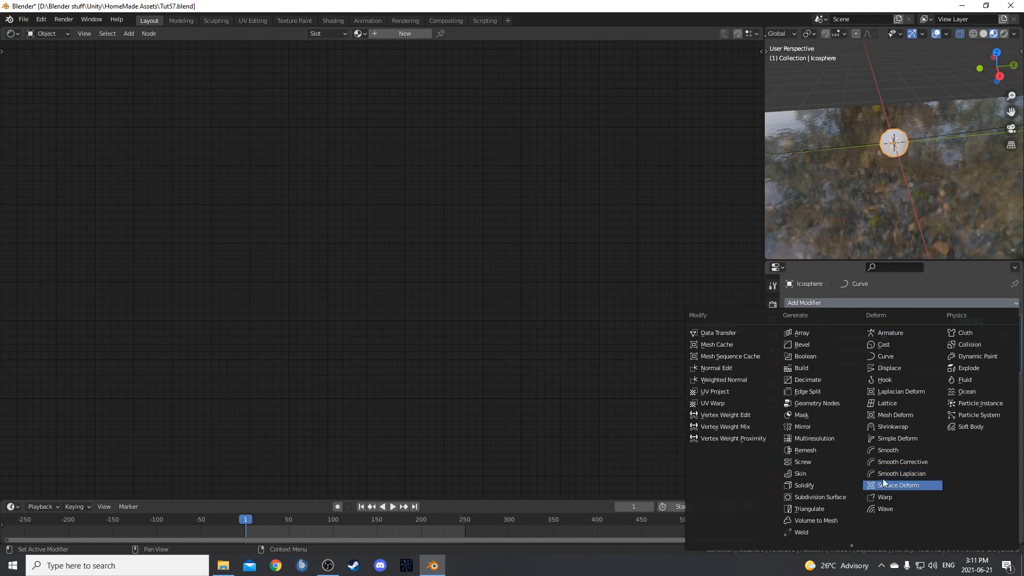
pyautogui.click(818, 498)
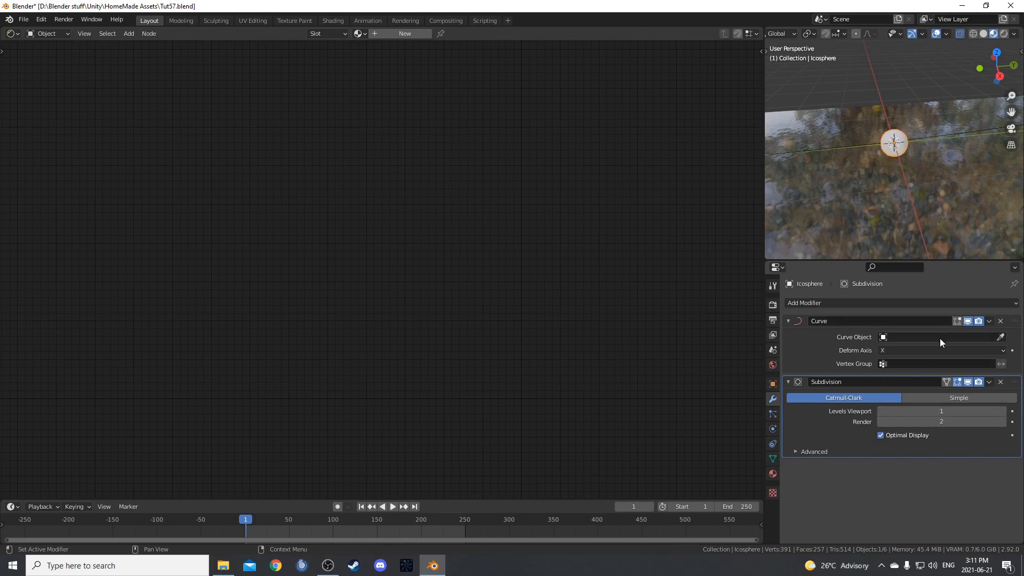
pyautogui.click(1002, 338)
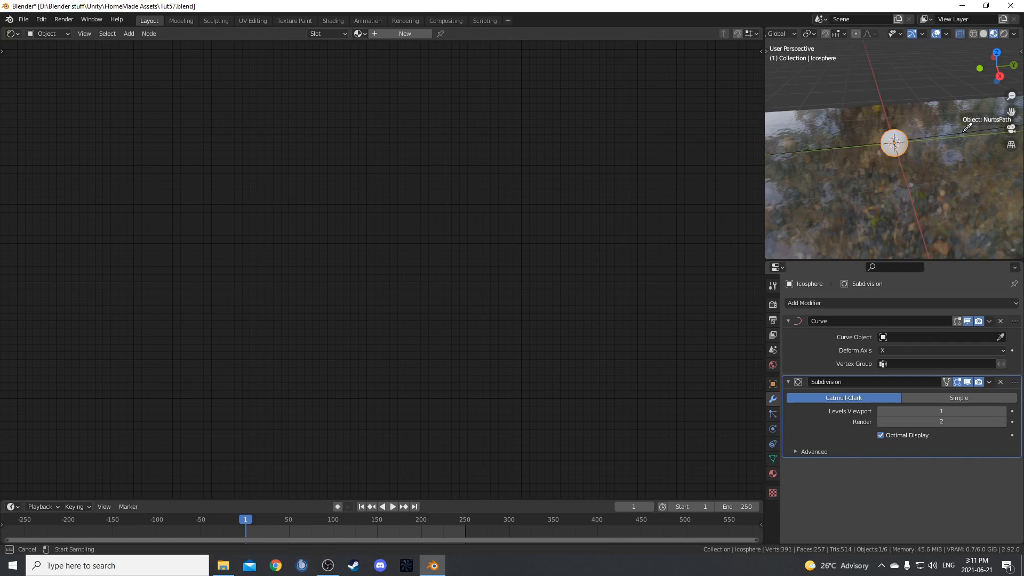
pyautogui.click(965, 132)
# Move the icosphere a short way forward along the global Y axis so it slides along the path.
pyautogui.scroll(-4, 887, 222)
pyautogui.moveTo(888, 221)
pyautogui.mouseDown(button='middle')
pyautogui.moveTo(878, 176)
pyautogui.moveTo(880, 227)
pyautogui.mouseUp(button='middle')
pyautogui.scroll(-3, 880, 179)
pyautogui.press('g')
pyautogui.press('y')
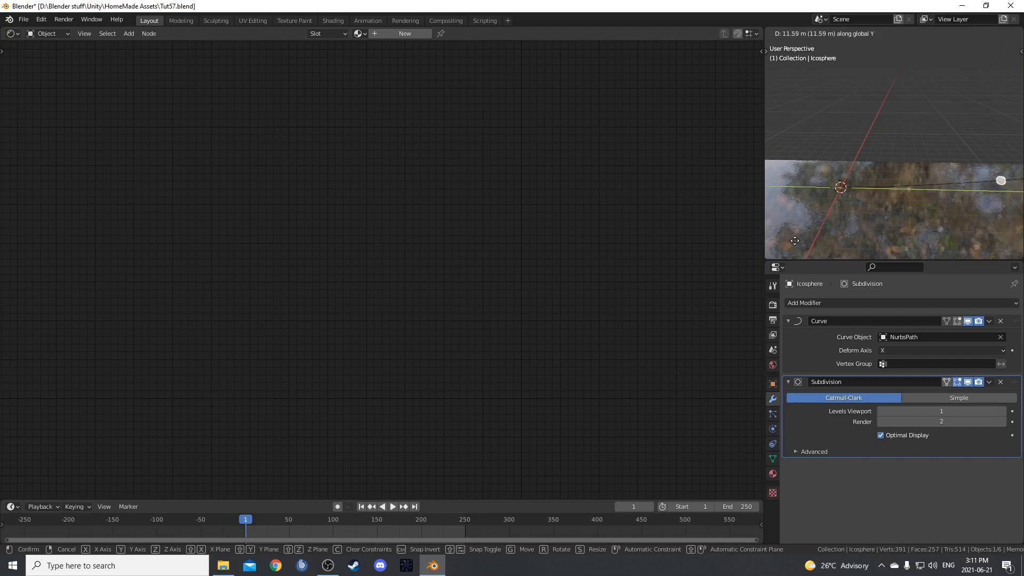
pyautogui.click(802, 251)
# Move the icosphere further along the Y axis, past the end of the water to the far part of the curve.
pyautogui.scroll(-5, 923, 222)
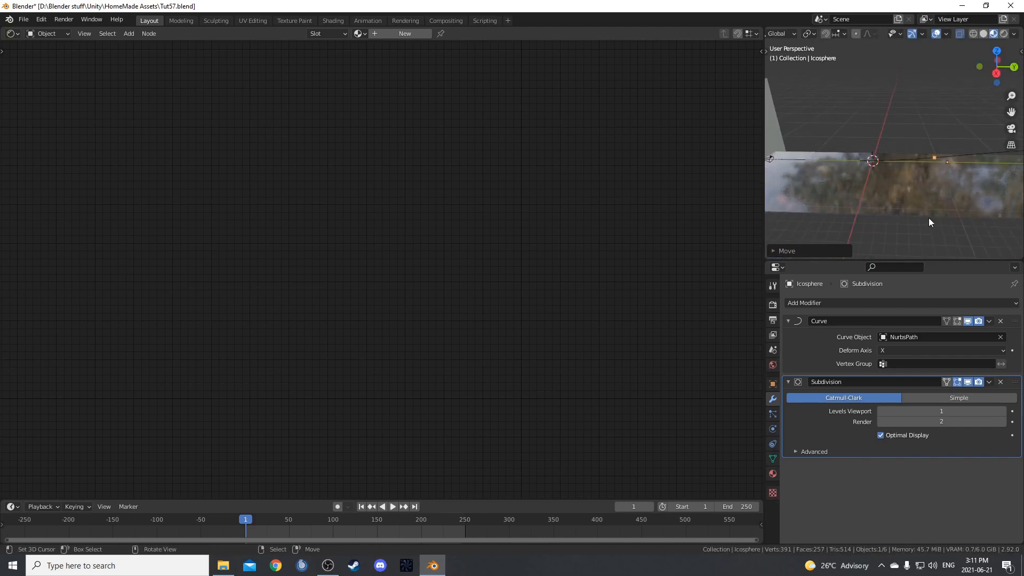
pyautogui.keyDown('shift'); pyautogui.moveTo(924, 222); pyautogui.dragTo(1006, 55, button='middle'); pyautogui.keyUp('shift')
pyautogui.scroll(-6, 911, 190)
pyautogui.keyDown('shift'); pyautogui.moveTo(910, 190); pyautogui.dragTo(865, 199, button='middle'); pyautogui.keyUp('shift')
pyautogui.press('g')
pyautogui.press('y')
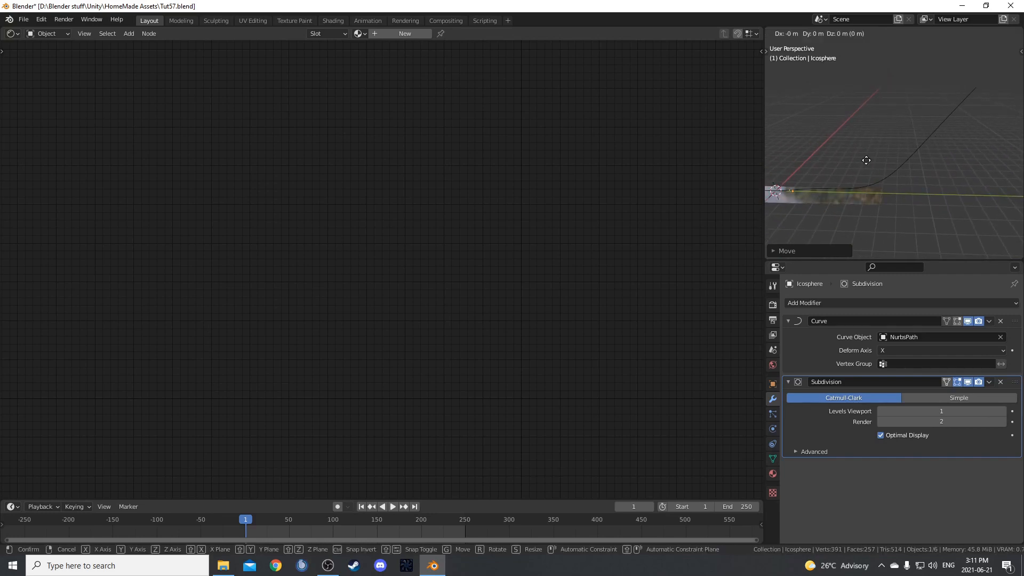
pyautogui.click(799, 132)
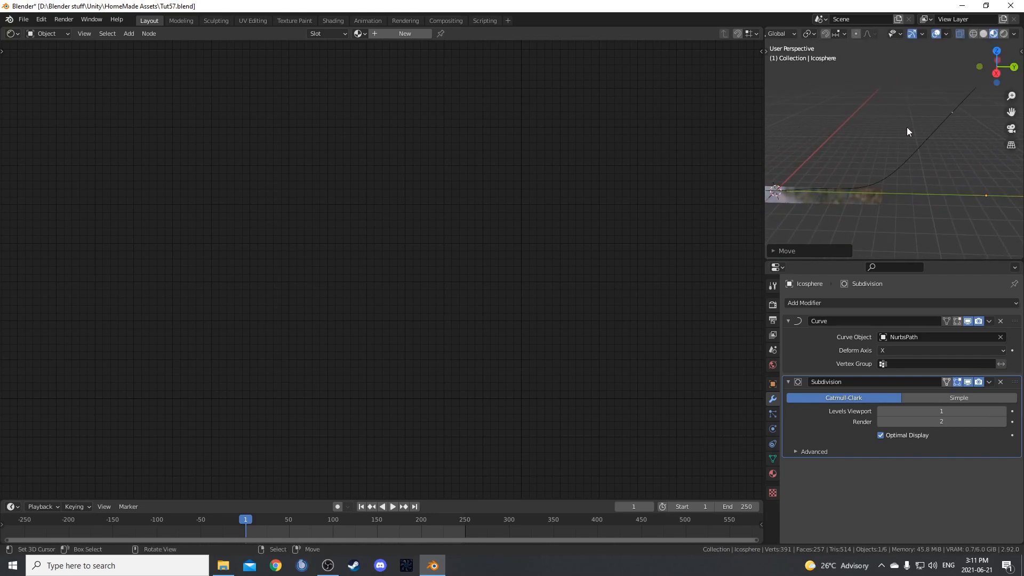
pyautogui.keyDown('shift'); pyautogui.moveTo(953, 137); pyautogui.dragTo(885, 144, button='middle'); pyautogui.keyUp('shift')
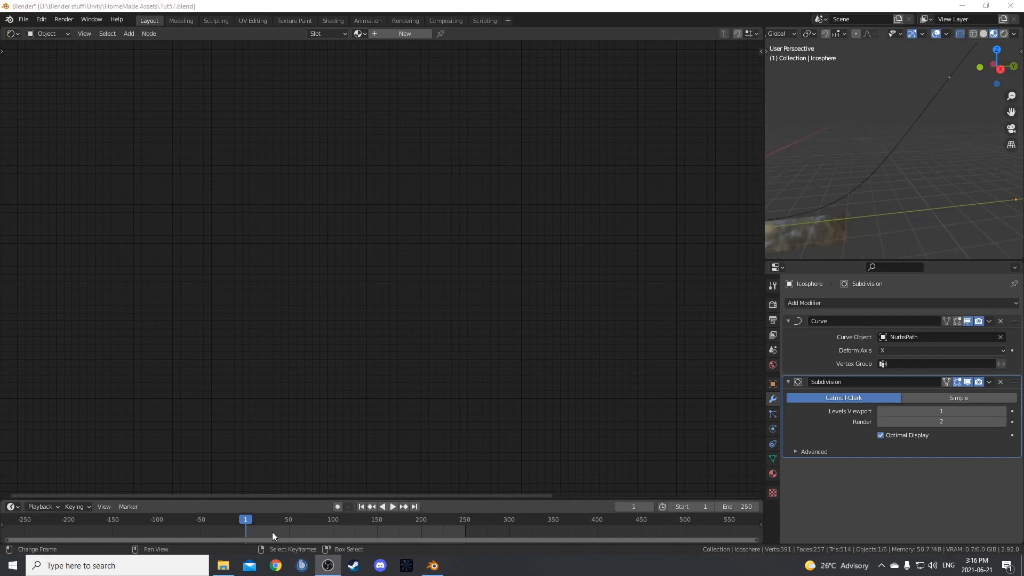
# Keyframe the icosphere's location at frame 40.
pyautogui.moveTo(272, 536); pyautogui.dragTo(276, 533)
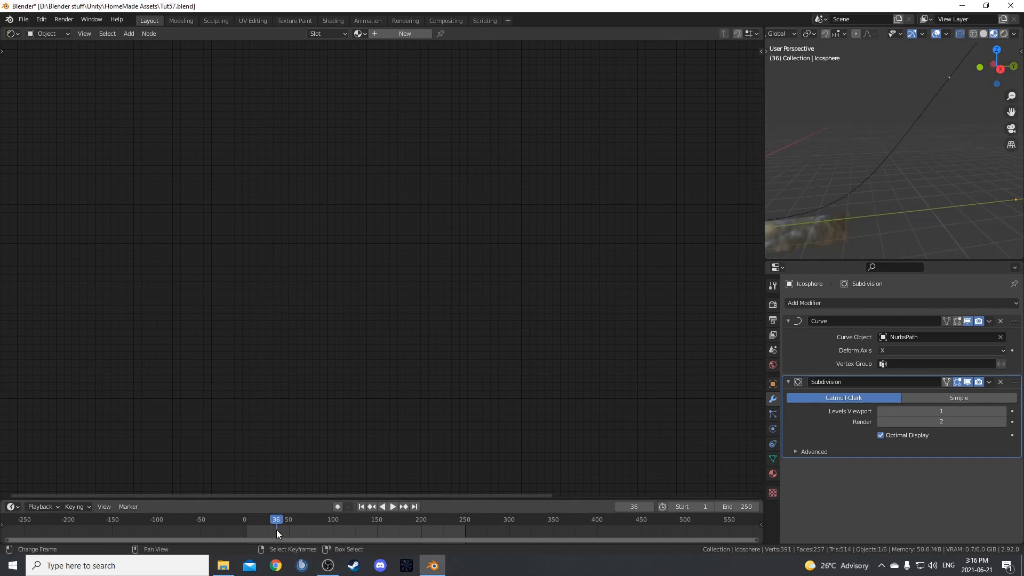
pyautogui.press('Right')
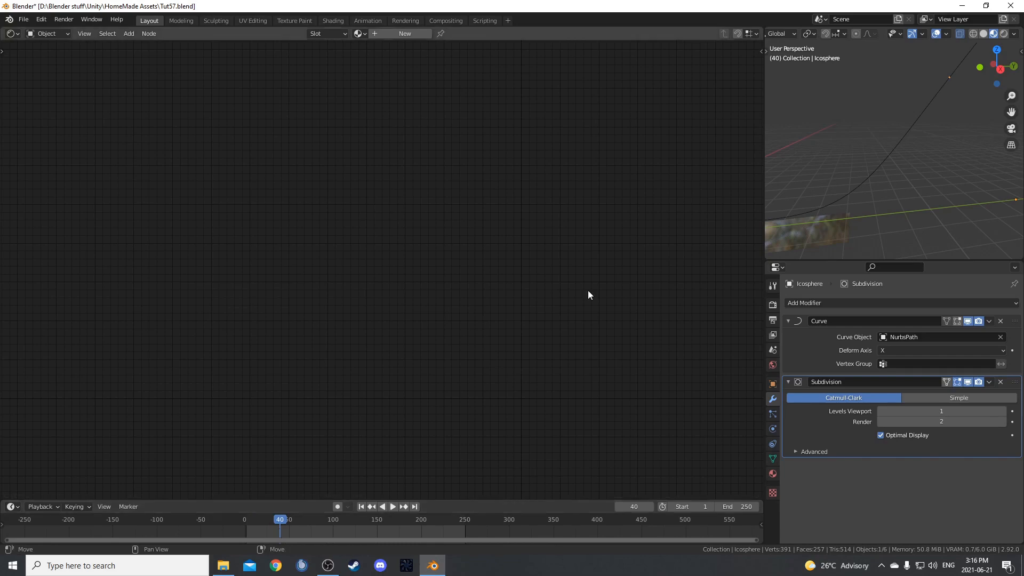
pyautogui.press('i')
pyautogui.click(888, 106)
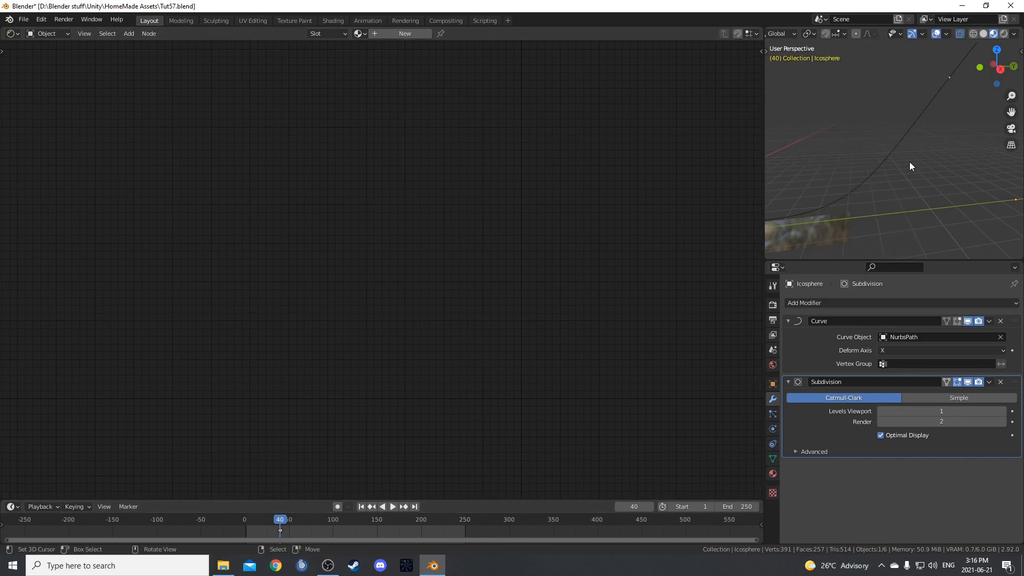
# At frame 60, move the icosphere back along the Y axis to the far end of the water.
pyautogui.moveTo(911, 162); pyautogui.dragTo(908, 155, button='middle')
pyautogui.click(289, 530)
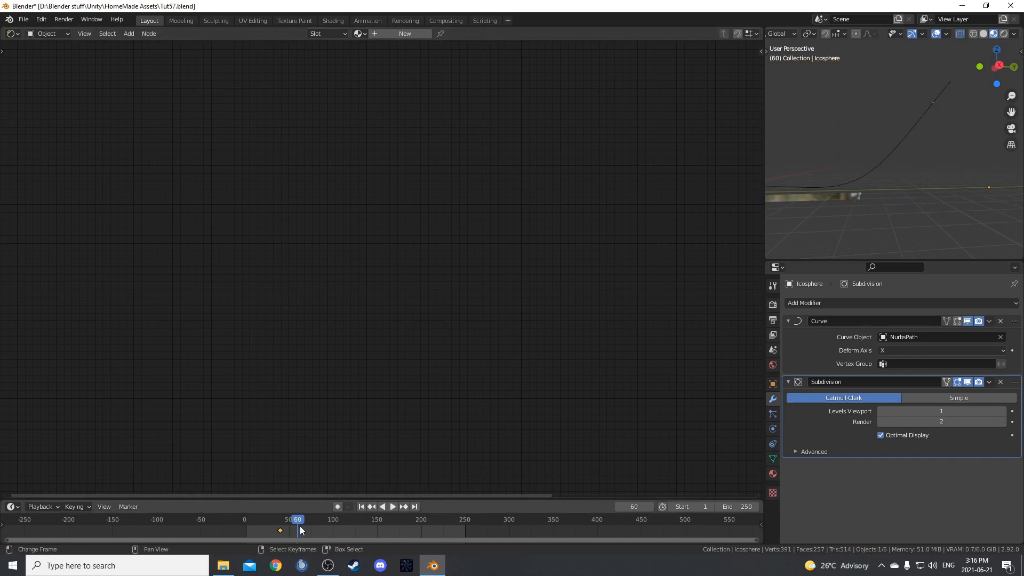
pyautogui.press('g')
pyautogui.press('y')
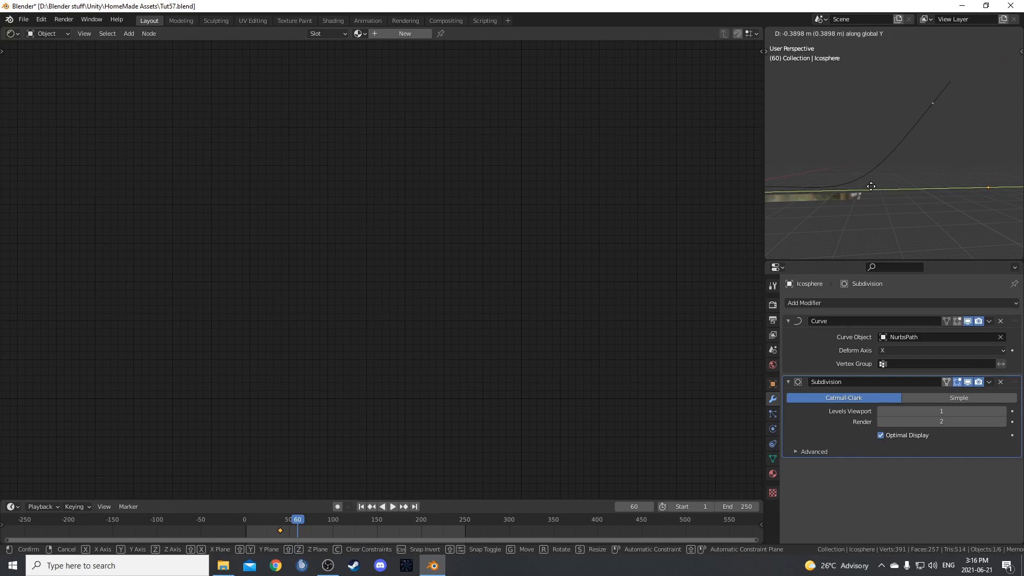
pyautogui.click(992, 238)
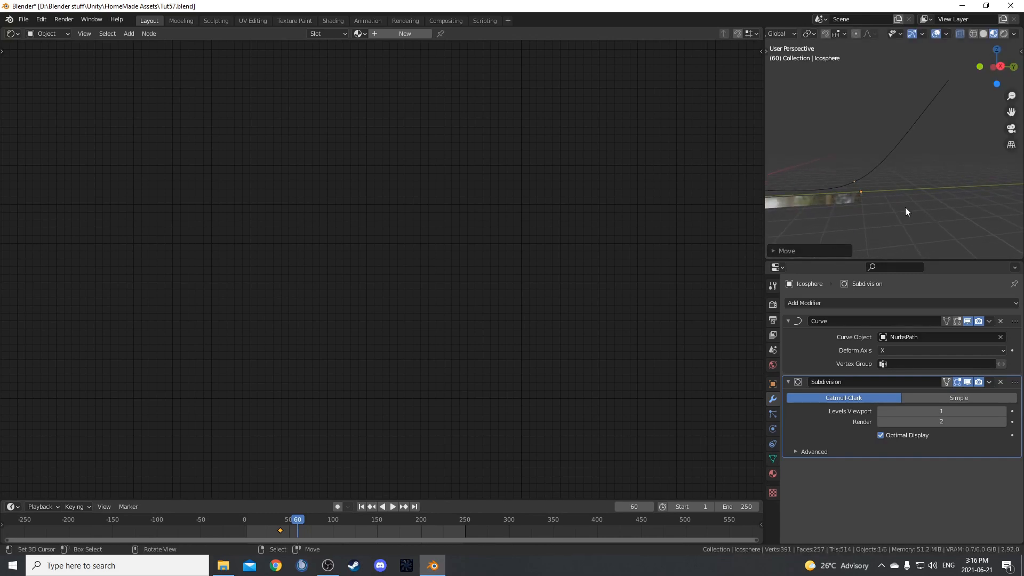
# Unhide the tunnel and leave only the icosphere selected to compare its position with the tunnel's end.
pyautogui.hotkey('ctrl', 'z')
pyautogui.moveTo(870, 184)
pyautogui.mouseDown(button='middle')
pyautogui.moveTo(950, 200)
pyautogui.moveTo(890, 179)
pyautogui.mouseUp(button='middle')
pyautogui.scroll(1, 887, 184)
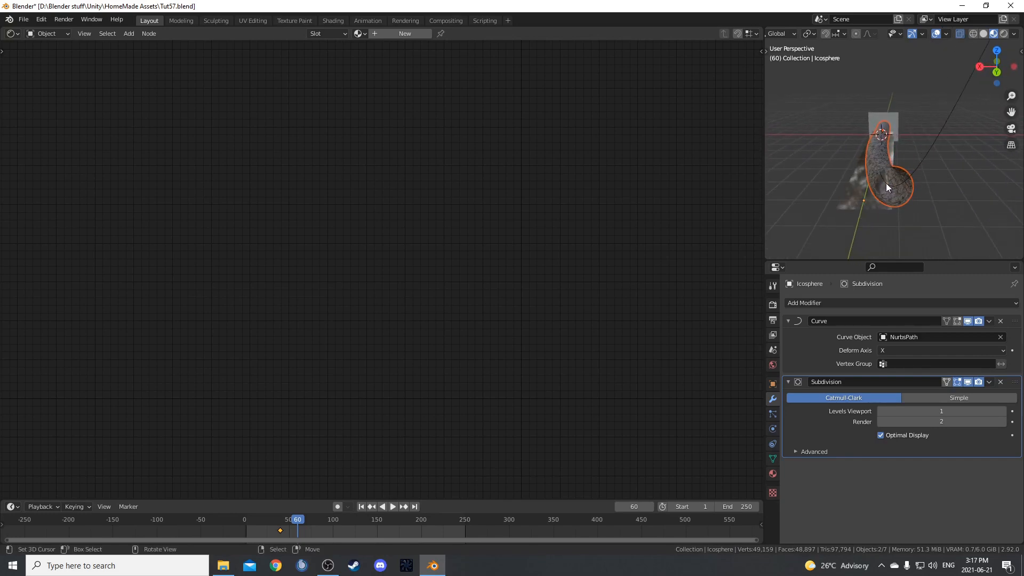
pyautogui.rightClick(886, 185)
pyautogui.rightClick(888, 184)
pyautogui.moveTo(898, 207)
pyautogui.mouseDown(button='middle')
pyautogui.moveTo(976, 201)
pyautogui.moveTo(902, 210)
pyautogui.mouseUp(button='middle')
pyautogui.moveTo(837, 203); pyautogui.dragTo(927, 184, button='middle')
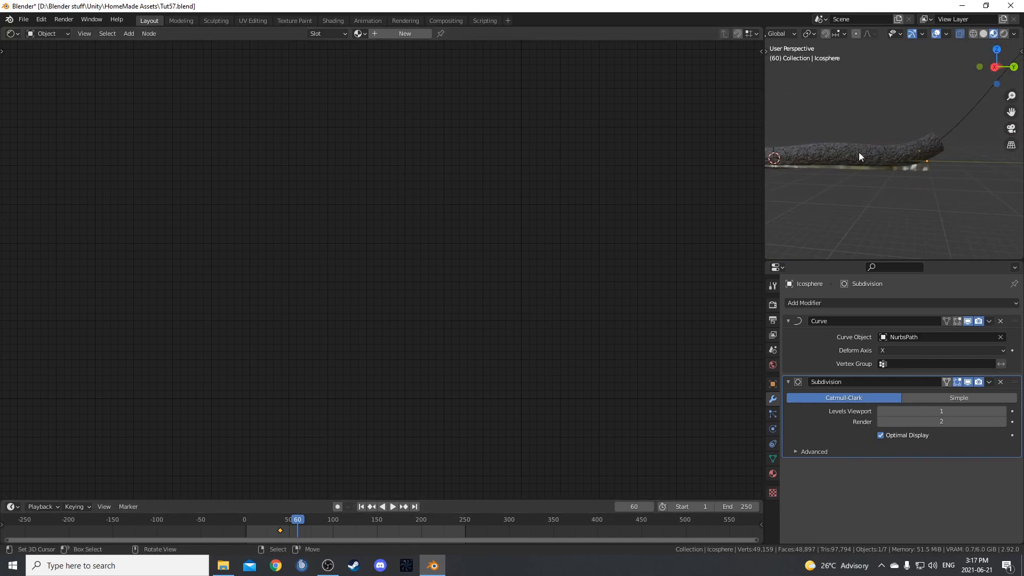
# Insert a Location keyframe for the icosphere at frame 60 and go to frame 400.
pyautogui.press('i')
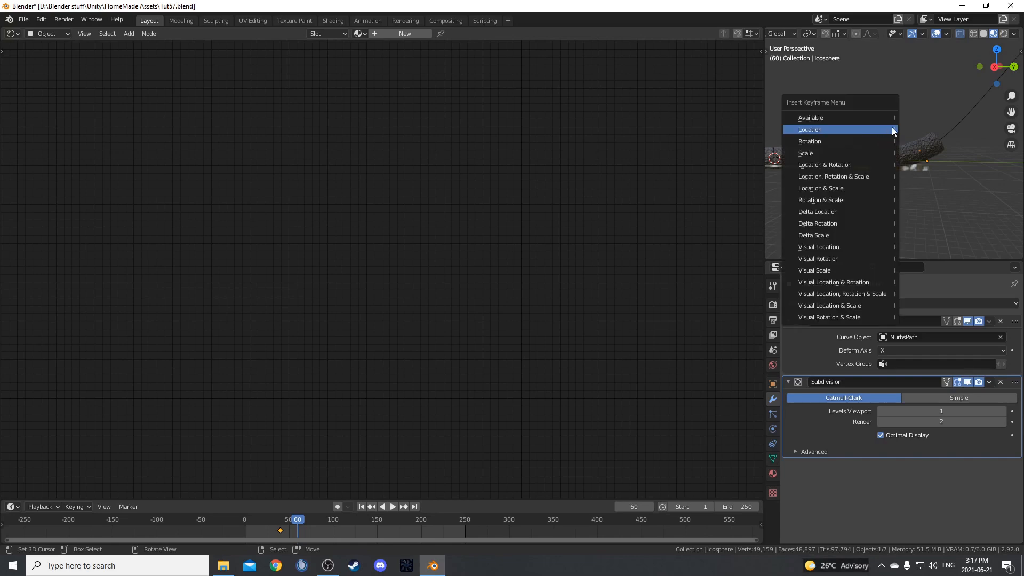
pyautogui.click(869, 129)
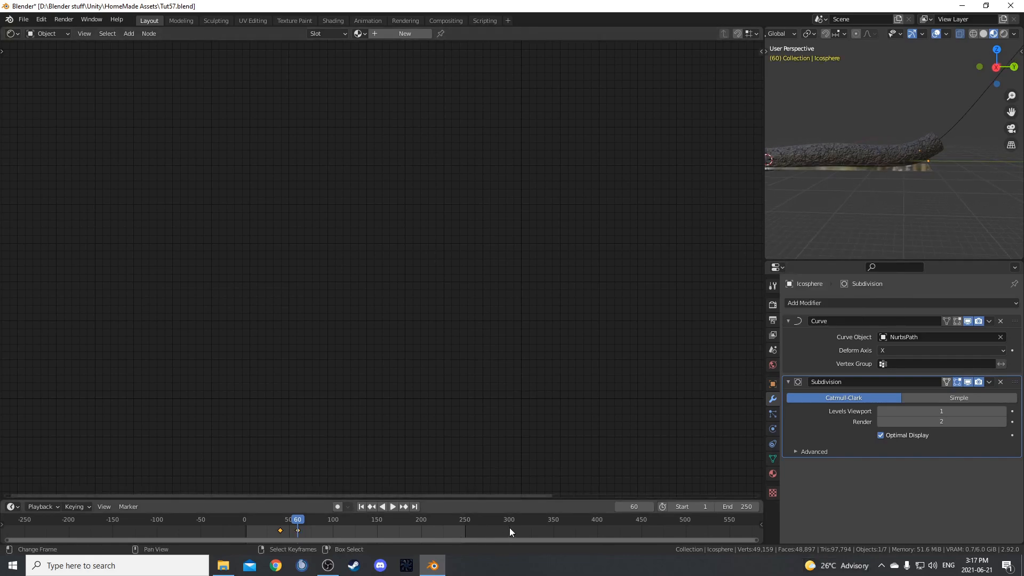
pyautogui.click(597, 524)
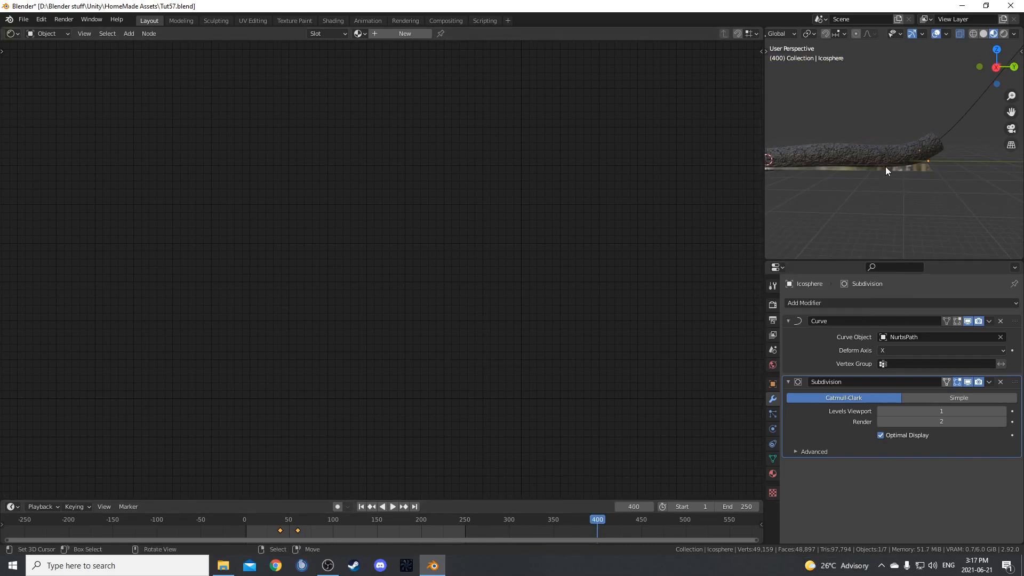
# In Solid shading at frame 400, move the icosphere about -48 m along the Y axis and insert a Location keyframe.
pyautogui.press('z')
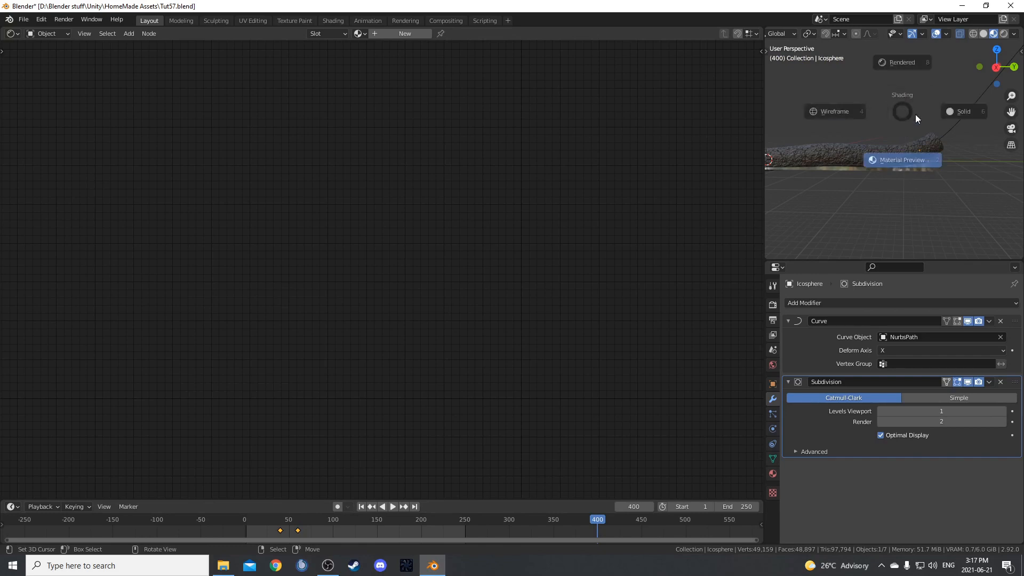
pyautogui.click(968, 116)
pyautogui.moveTo(899, 194)
pyautogui.mouseDown(button='middle')
pyautogui.moveTo(904, 182)
pyautogui.moveTo(895, 179)
pyautogui.mouseUp(button='middle')
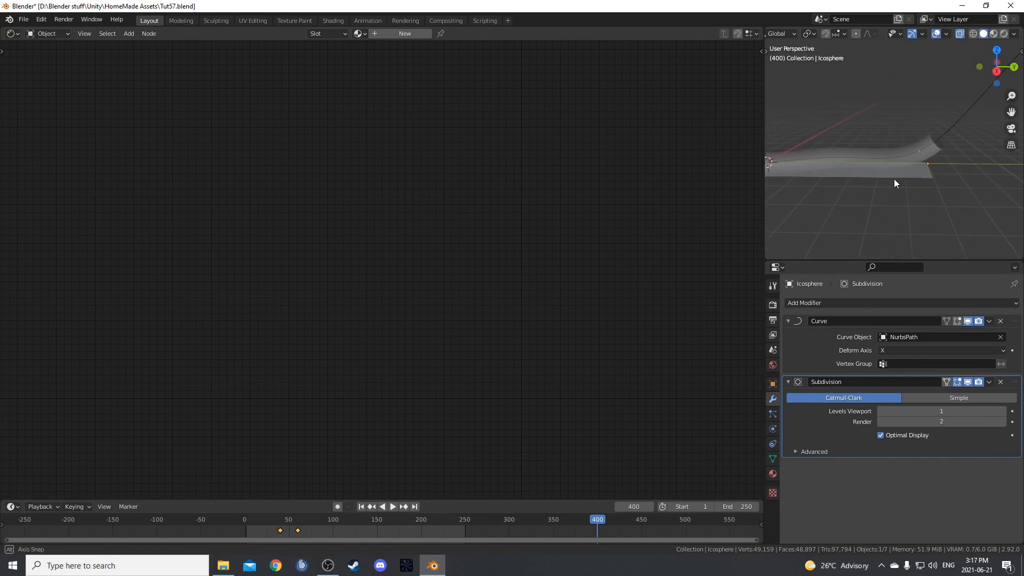
pyautogui.press('g')
pyautogui.press('y')
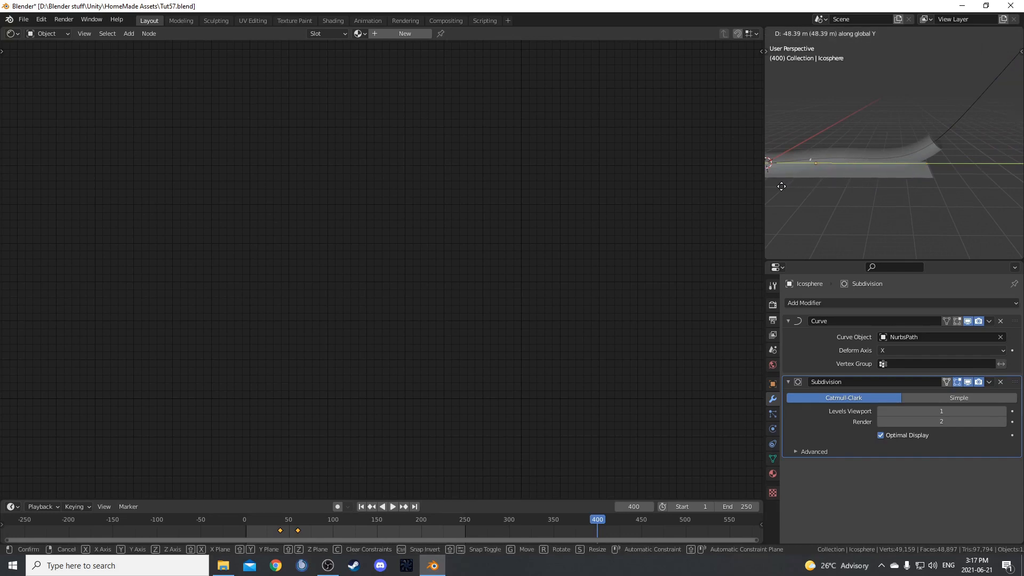
pyautogui.click(783, 185)
pyautogui.press('i')
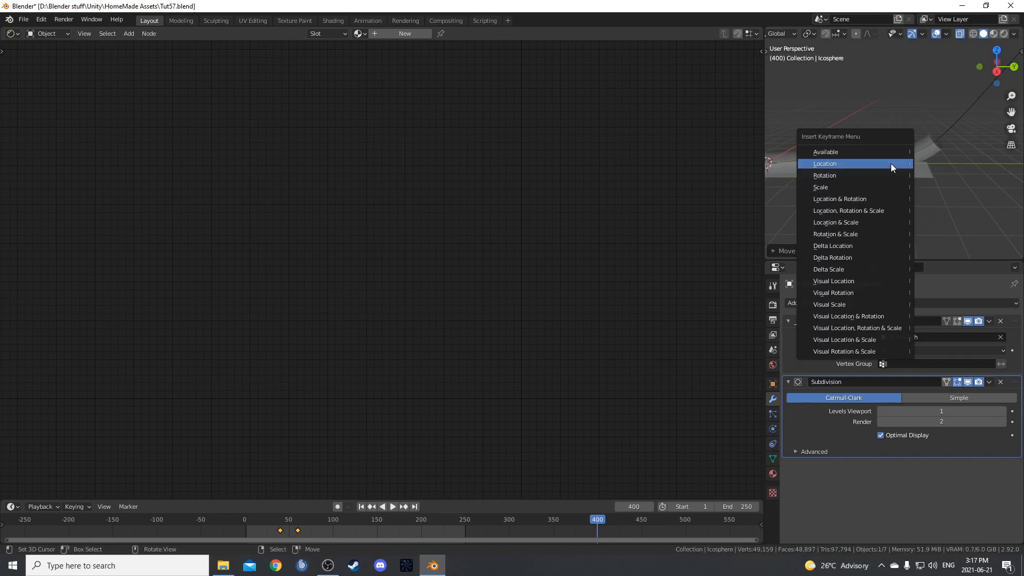
pyautogui.click(891, 163)
# Play the animation from the start and shift the icosphere's frame 40 keyframe to frame 50.
pyautogui.hotkey('shift', 'Left')
pyautogui.press('space')
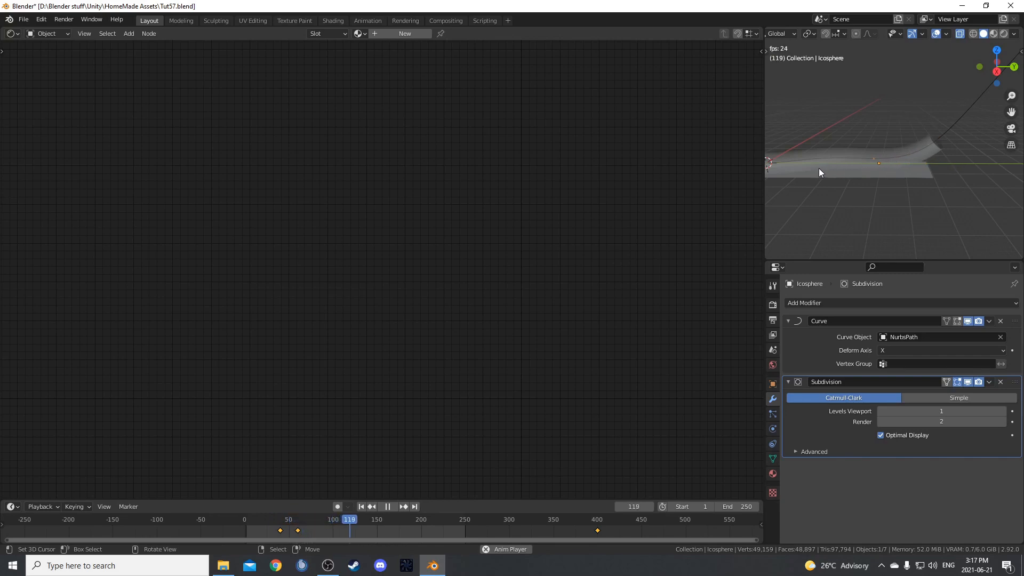
pyautogui.moveTo(280, 532); pyautogui.dragTo(298, 533)
pyautogui.press('space')
# Create a new material for the icosphere and delete its Principled BSDF node.
pyautogui.click(393, 34)
pyautogui.moveTo(438, 221); pyautogui.dragTo(319, 150, button='middle')
pyautogui.click(548, 242)
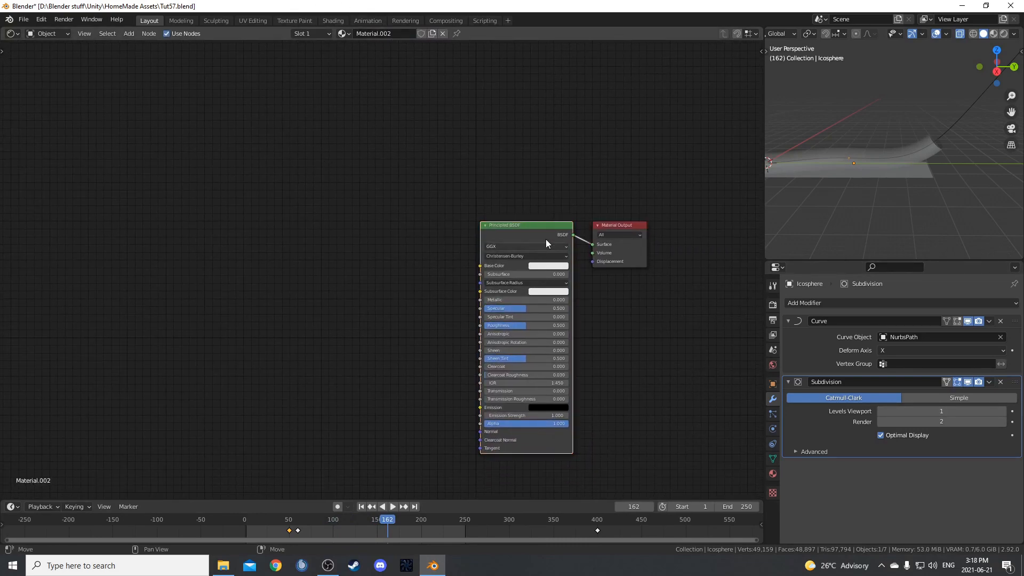
pyautogui.moveTo(552, 252); pyautogui.dragTo(552, 200, button='middle')
pyautogui.scroll(2, 555, 197)
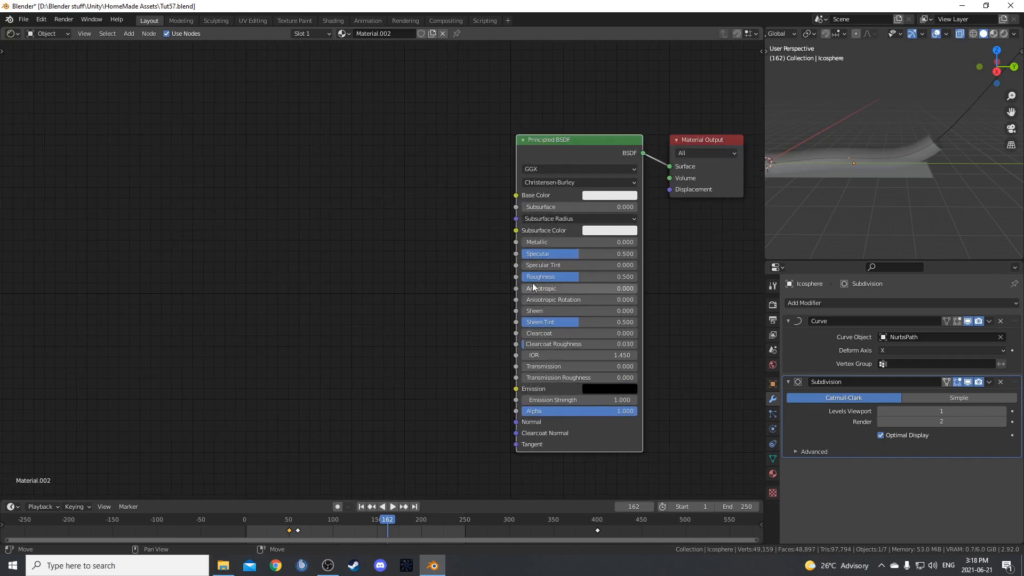
pyautogui.press('x')
# Add an Emission node and connect its output to the Material Output's Surface input.
pyautogui.hotkey('shift', 'a')
pyautogui.click(571, 156)
pyautogui.write('emission')
pyautogui.press('Return')
pyautogui.click(474, 122)
pyautogui.moveTo(548, 141); pyautogui.dragTo(669, 166)
# Look through the camera in Rendered shading with the icosphere selected.
pyautogui.moveTo(885, 174); pyautogui.dragTo(869, 155, button='middle')
pyautogui.press('KP_0')
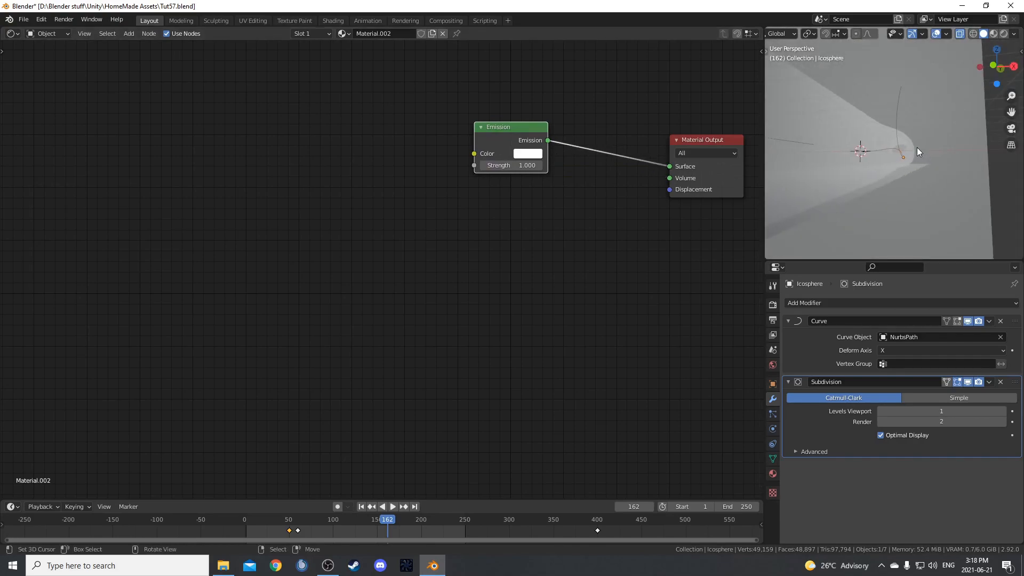
pyautogui.press('z')
pyautogui.click(896, 90)
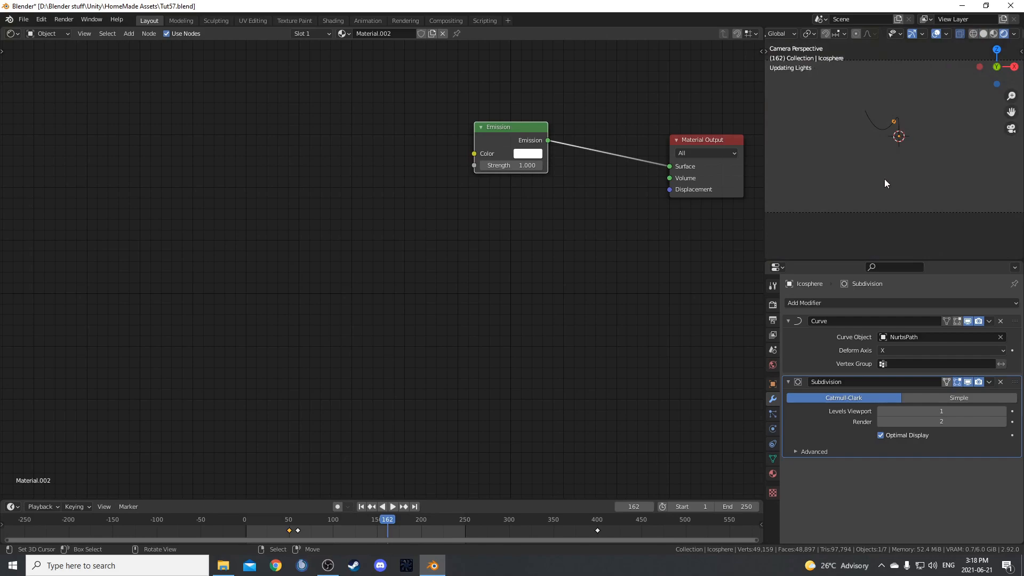
pyautogui.press('a')
pyautogui.press('a')
pyautogui.click(893, 102)
# Set the Emission node's strength to 75 and its color to hex D7F5FF.
pyautogui.click(511, 165)
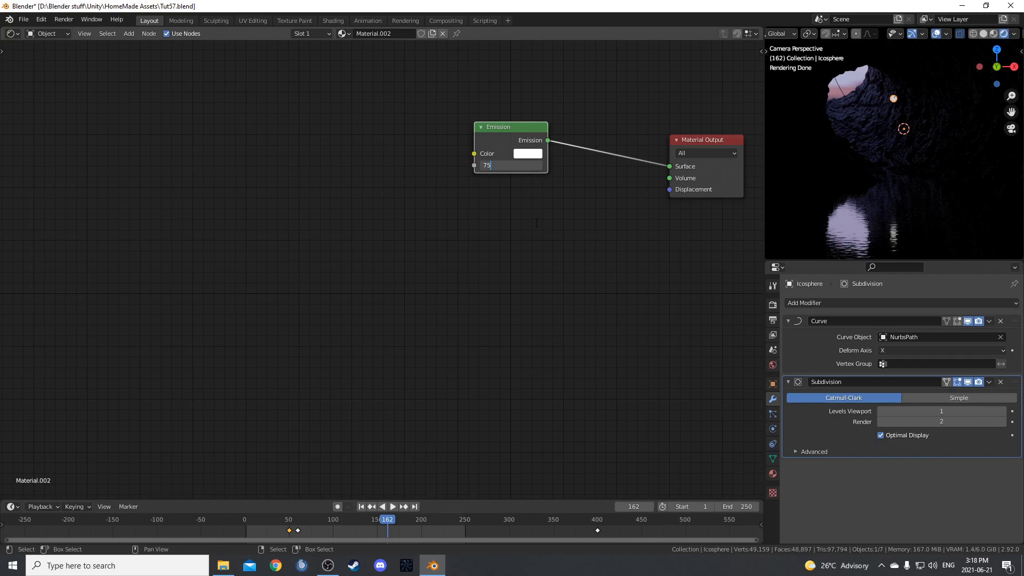
pyautogui.press('Return')
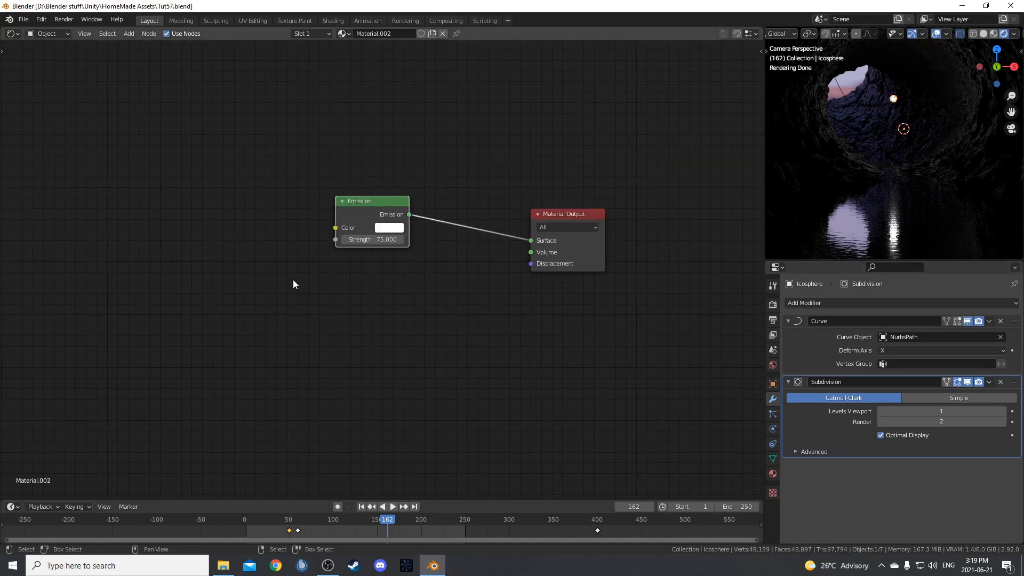
pyautogui.scroll(4, 292, 283)
pyautogui.click(396, 216)
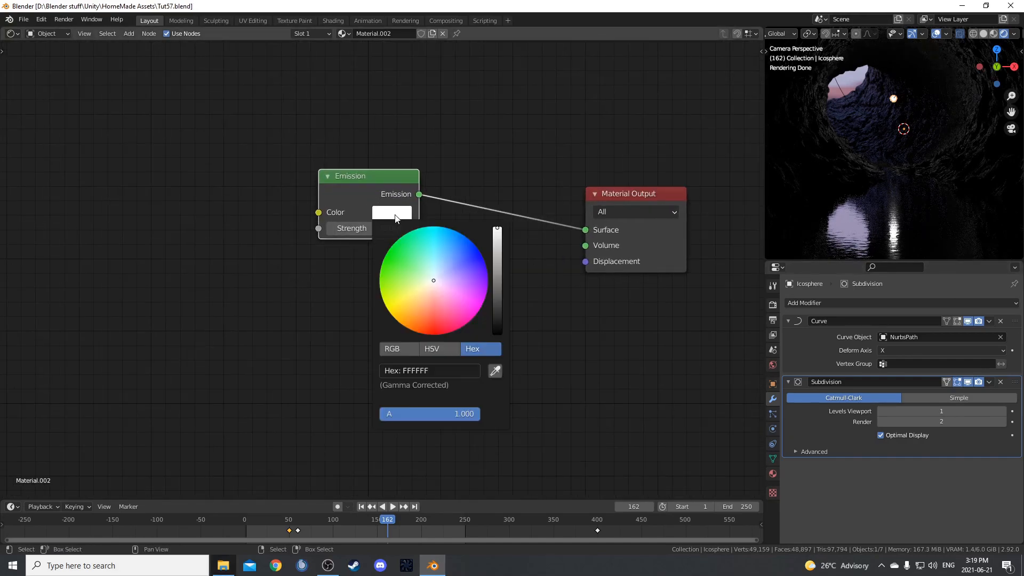
pyautogui.click(458, 372)
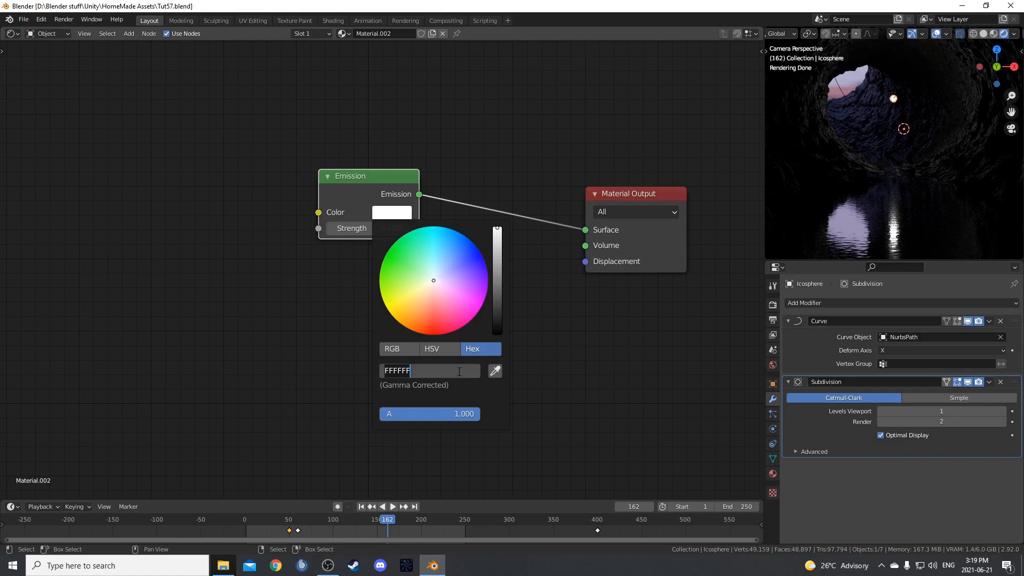
pyautogui.write('d7f5f')
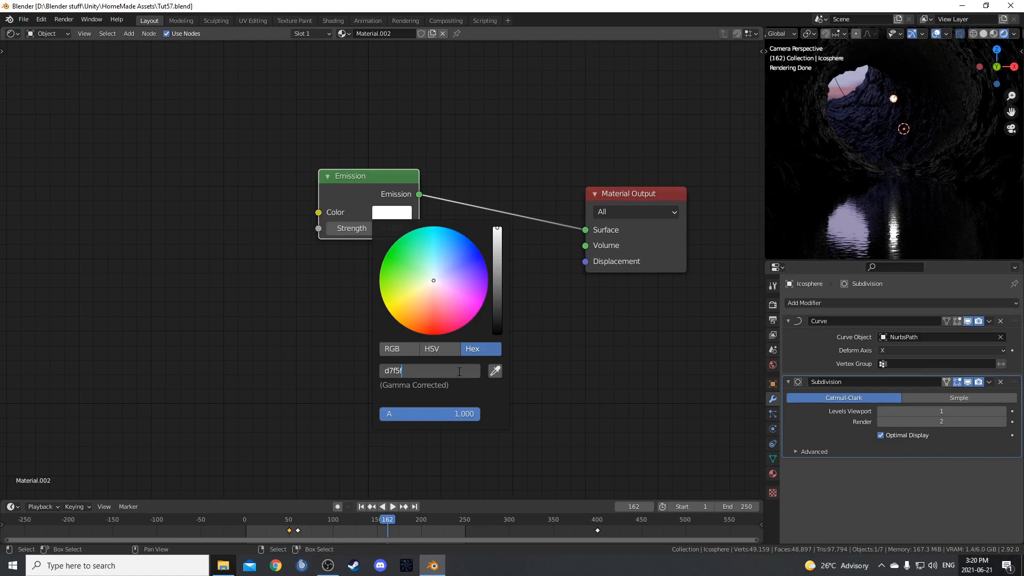
pyautogui.write('f')
pyautogui.press('Return')
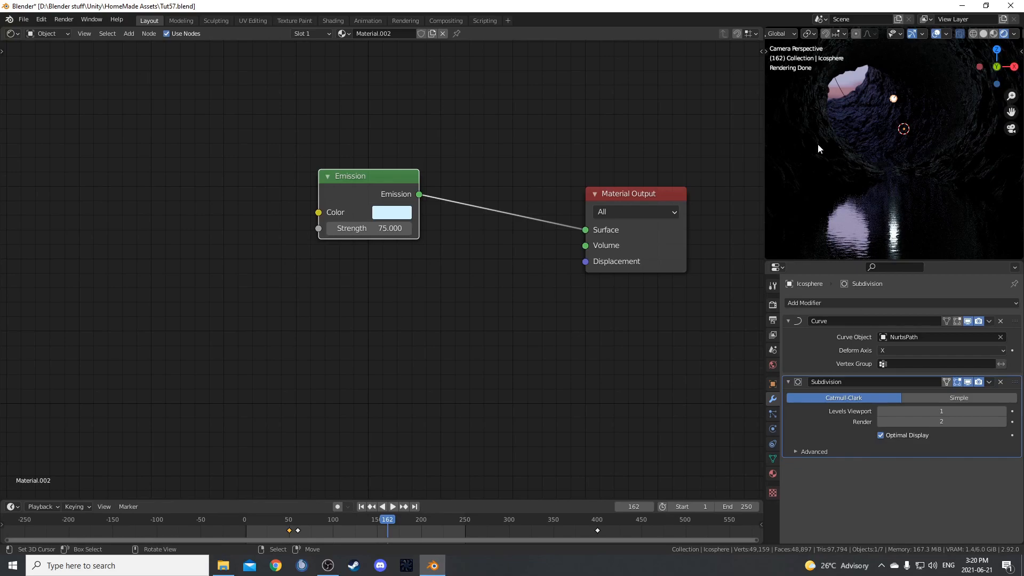
# Go to frame 1 and keyframe the Emission node's Strength value.
pyautogui.click(247, 527)
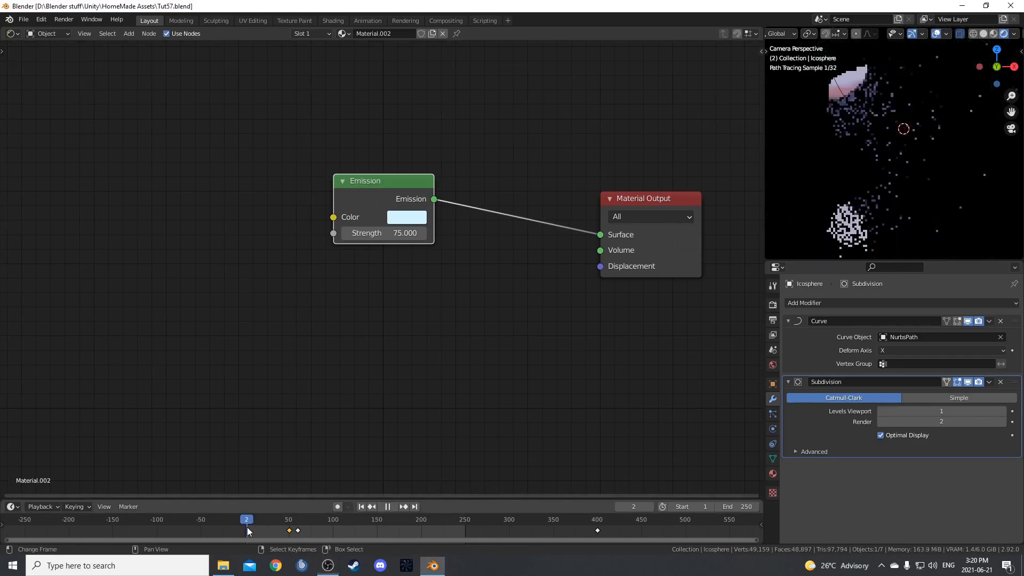
pyautogui.press('Left')
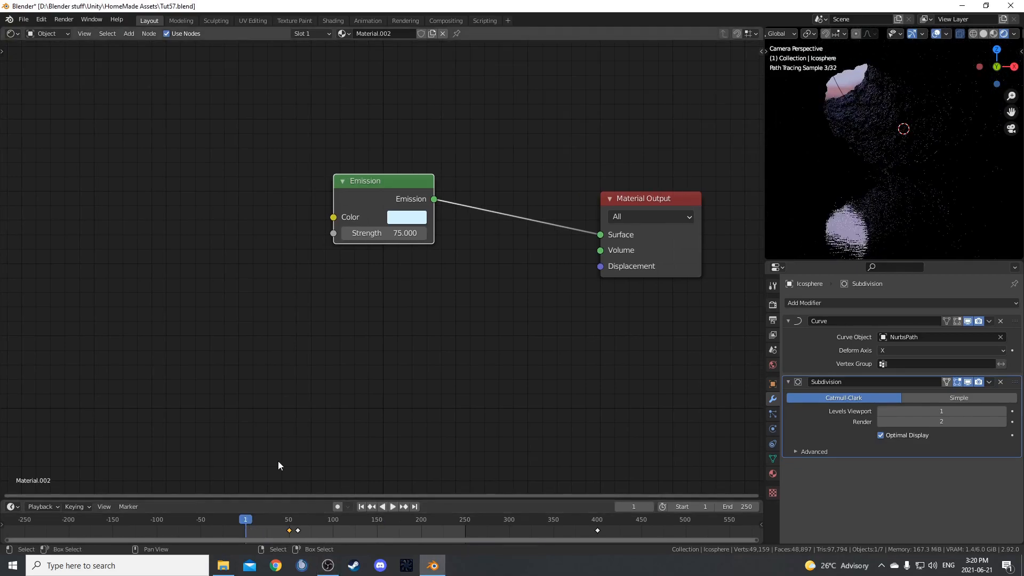
pyautogui.scroll(-2, 317, 388)
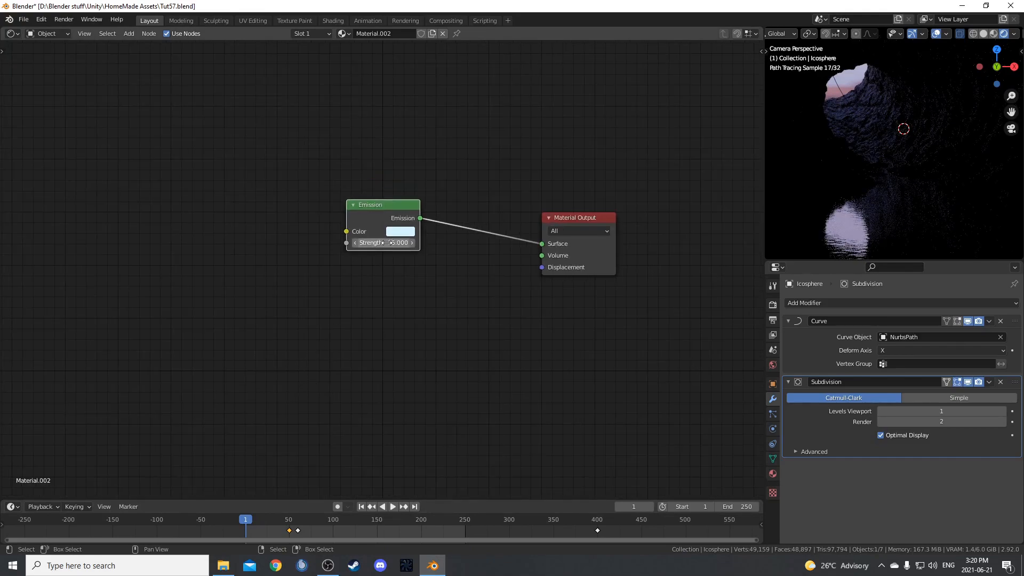
pyautogui.scroll(2, 384, 244)
pyautogui.press('i')
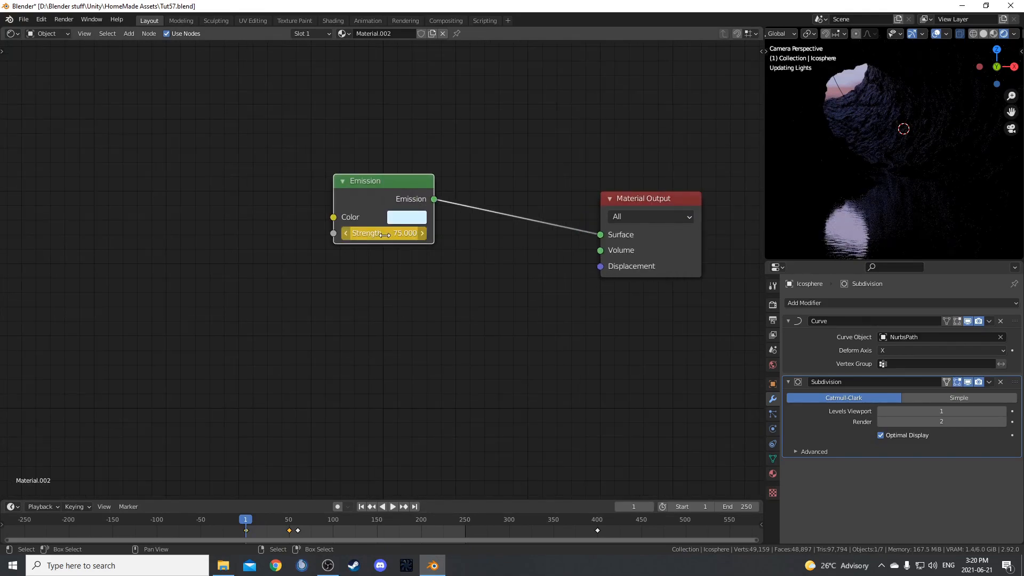
# Split the shader editor, turn the lower area into a Graph Editor, and expand Material.002 down to its Strength channel.
pyautogui.moveTo(1, 499); pyautogui.dragTo(2, 346)
pyautogui.click(19, 357)
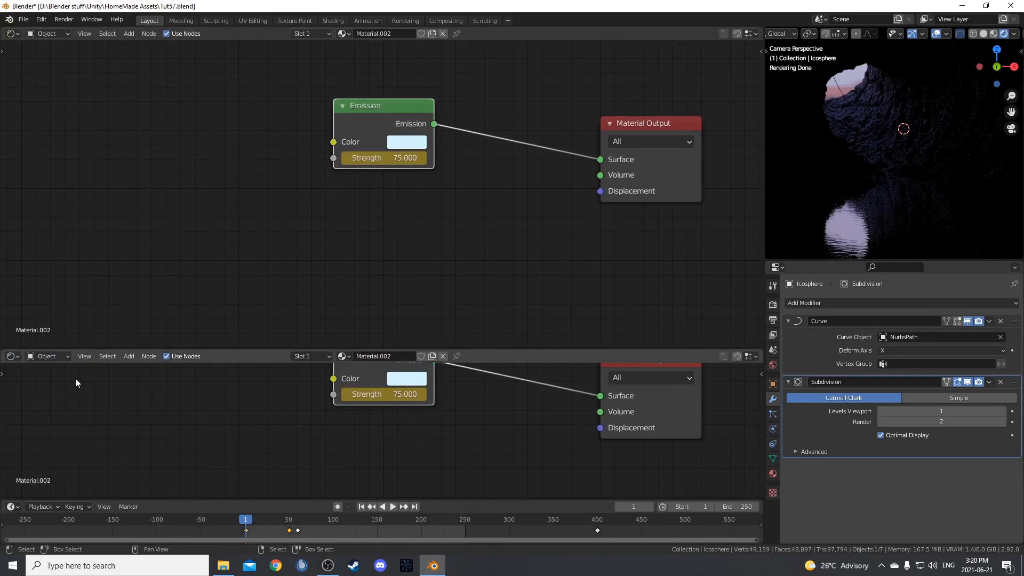
pyautogui.click(12, 356)
pyautogui.click(138, 409)
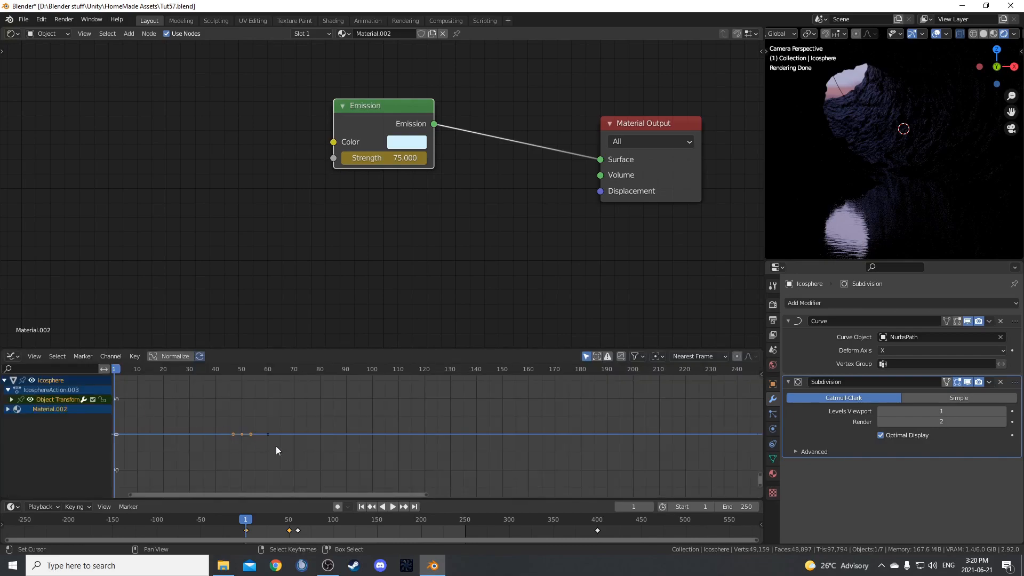
pyautogui.click(7, 409)
pyautogui.click(12, 419)
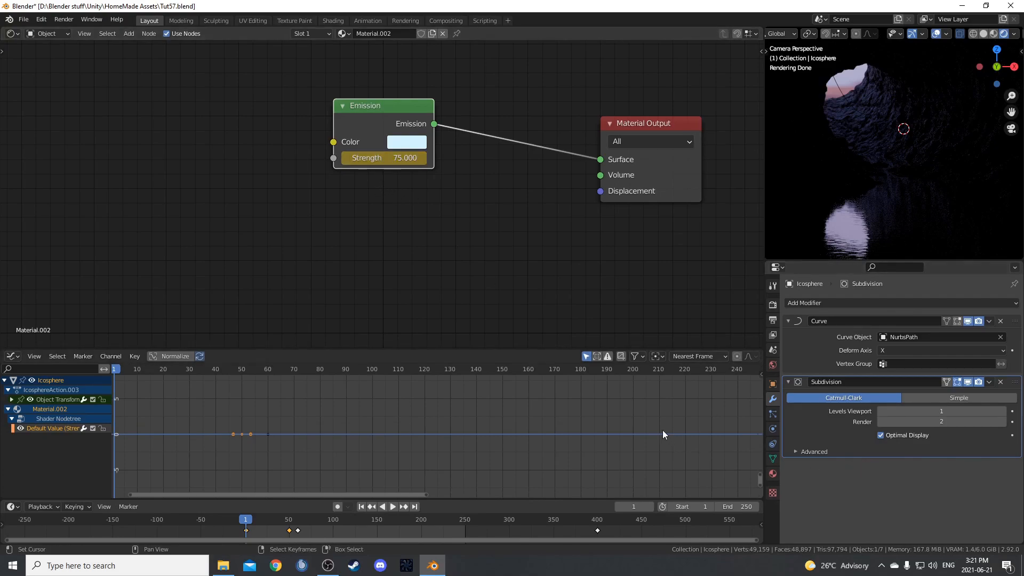
# Add a Noise modifier to the emission Strength F-curve with scale 3 and strength 10.
pyautogui.press('n')
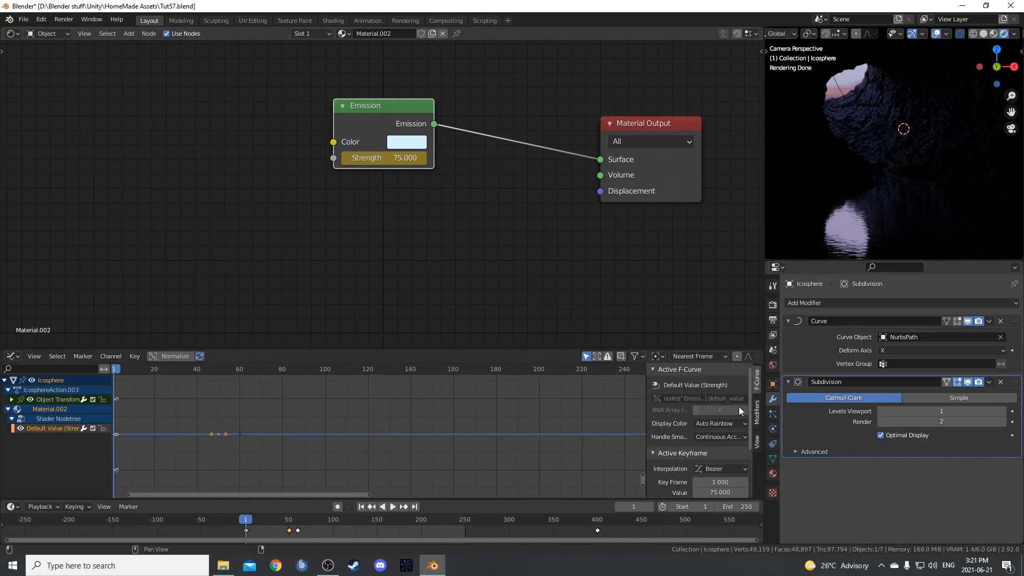
pyautogui.click(758, 417)
pyautogui.click(716, 389)
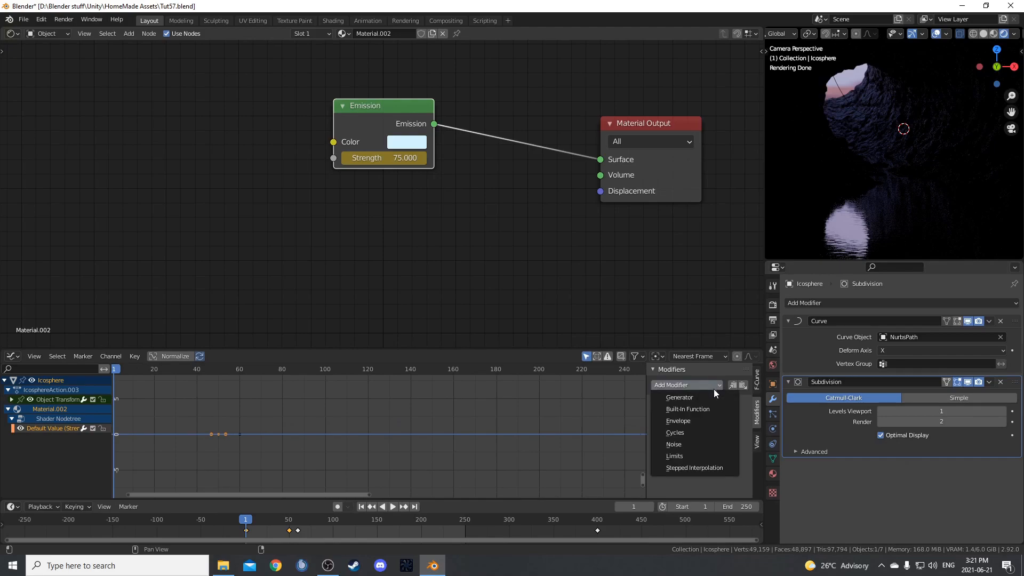
pyautogui.click(689, 444)
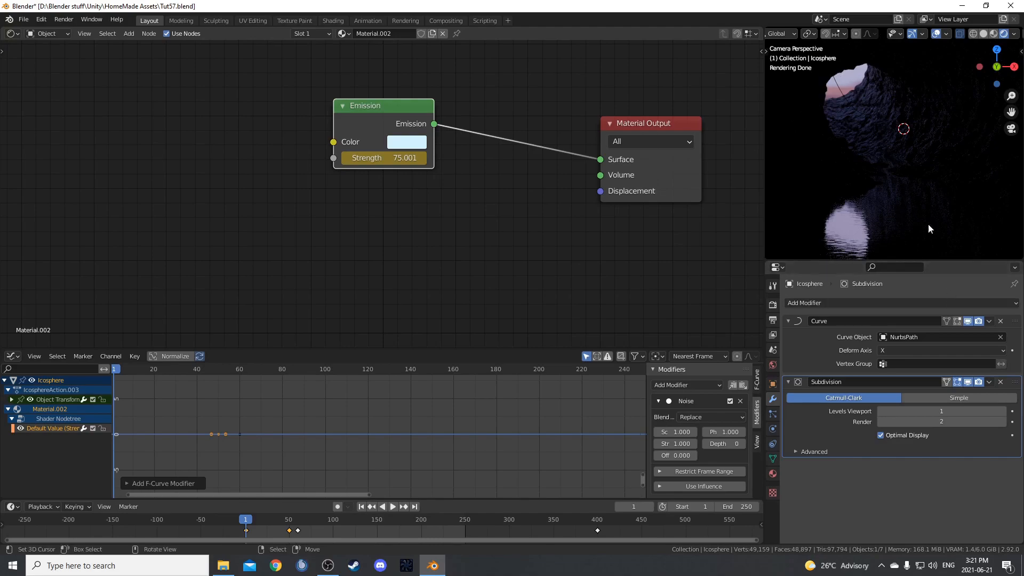
pyautogui.click(675, 432)
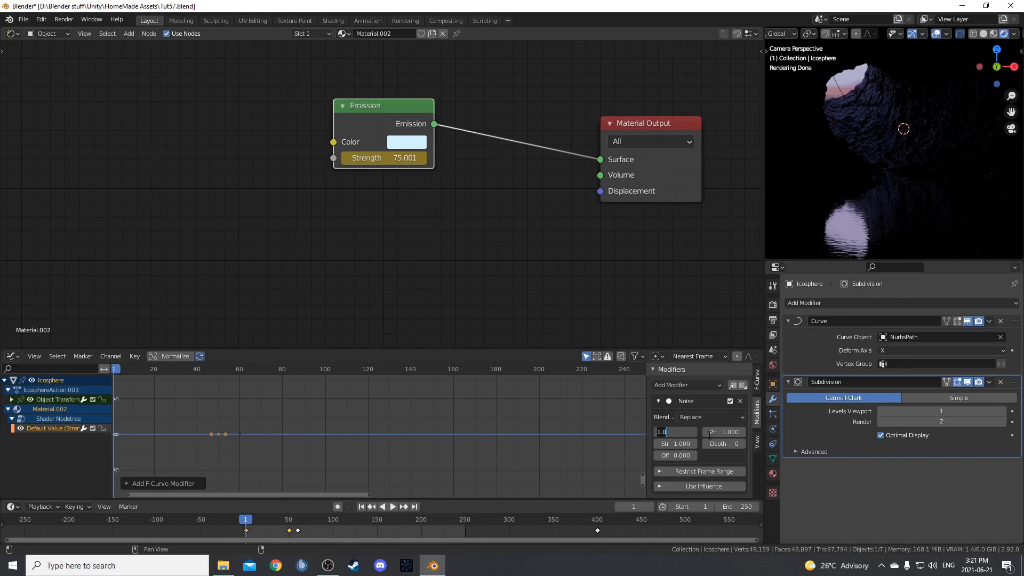
pyautogui.write('3')
pyautogui.press('Tab')
pyautogui.write('10')
pyautogui.press('Return')
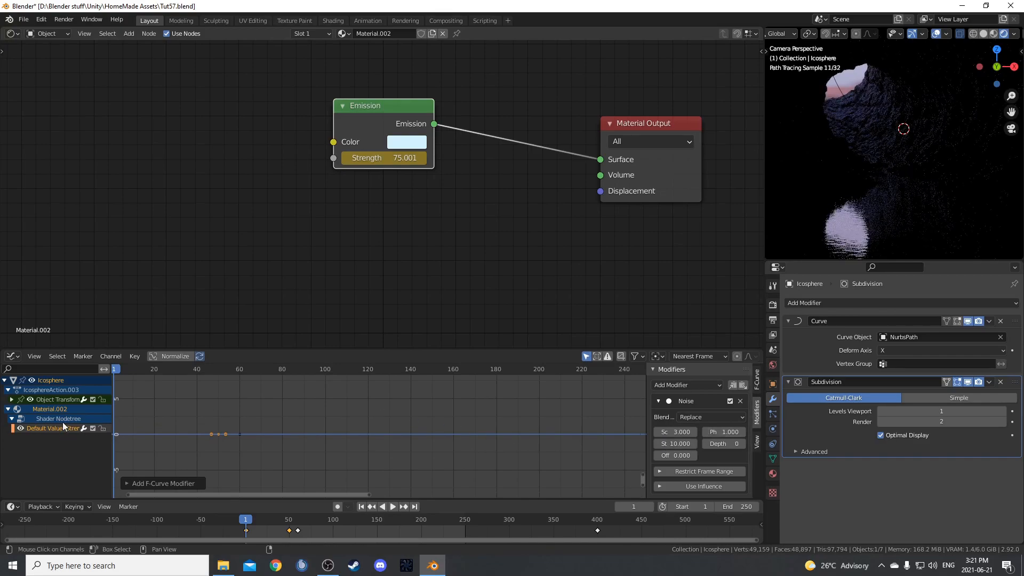
# Jump between several frames to check how the emission strength and the rendered light vary over time.
pyautogui.click(226, 397)
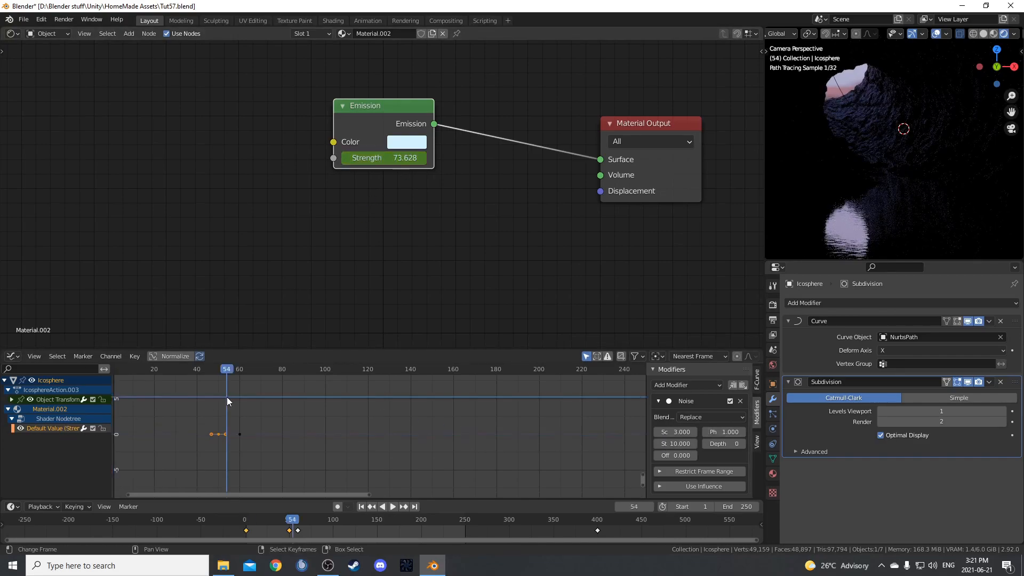
pyautogui.click(327, 406)
pyautogui.click(564, 434)
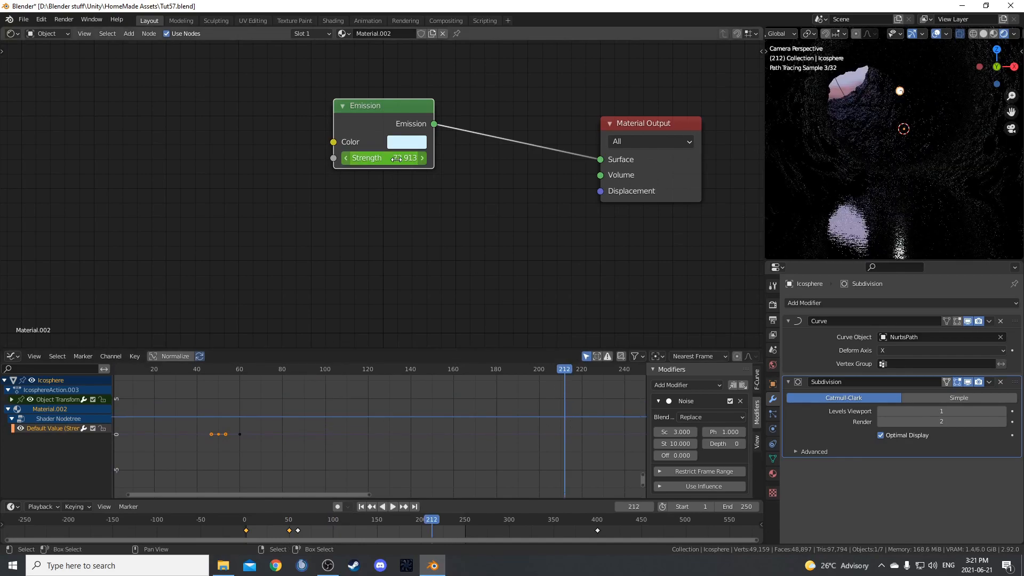
pyautogui.click(153, 416)
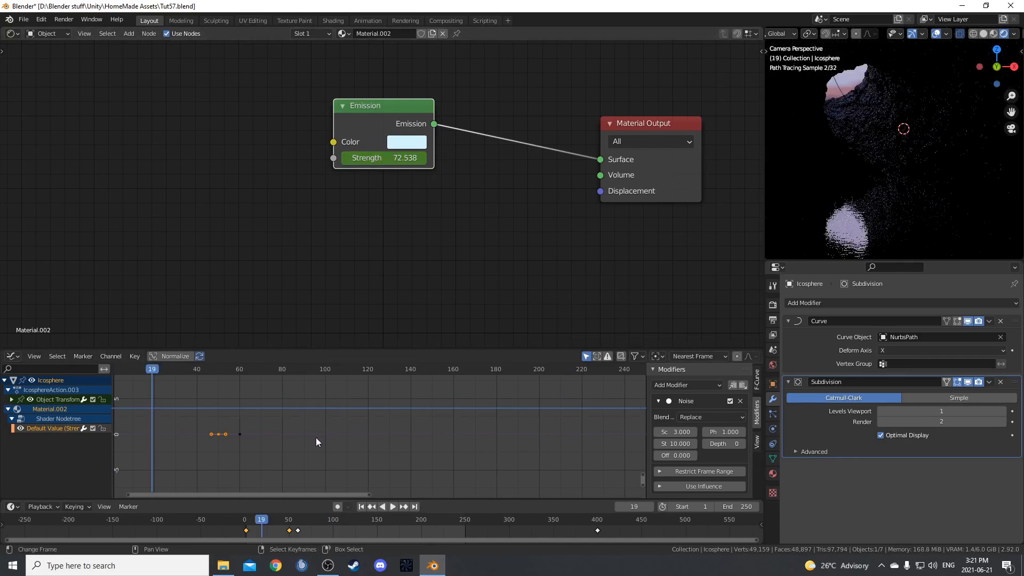
pyautogui.click(337, 417)
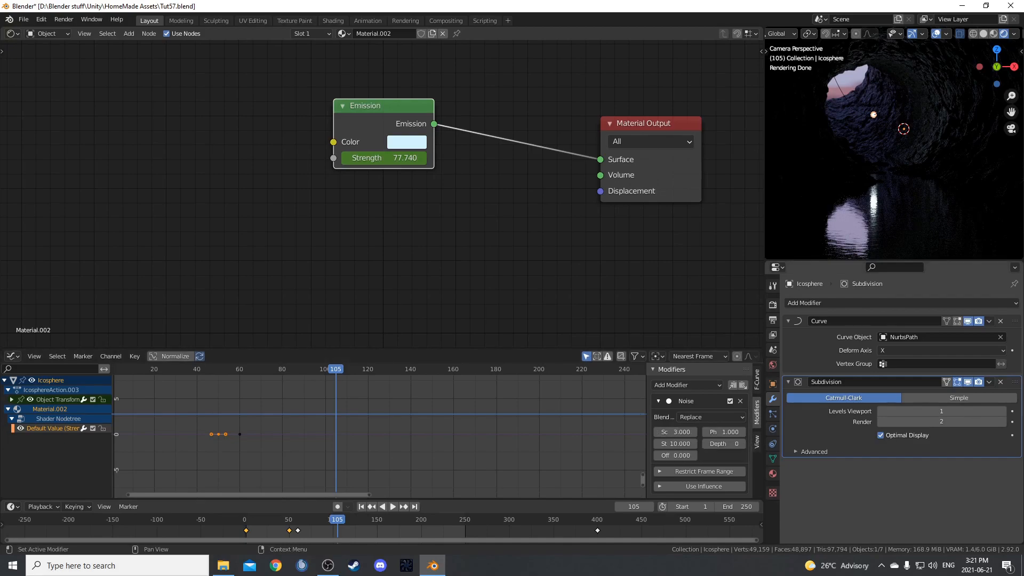
# Close the Graph Editor by joining its areas back into the shader editor above.
pyautogui.moveTo(1, 351); pyautogui.dragTo(5, 431)
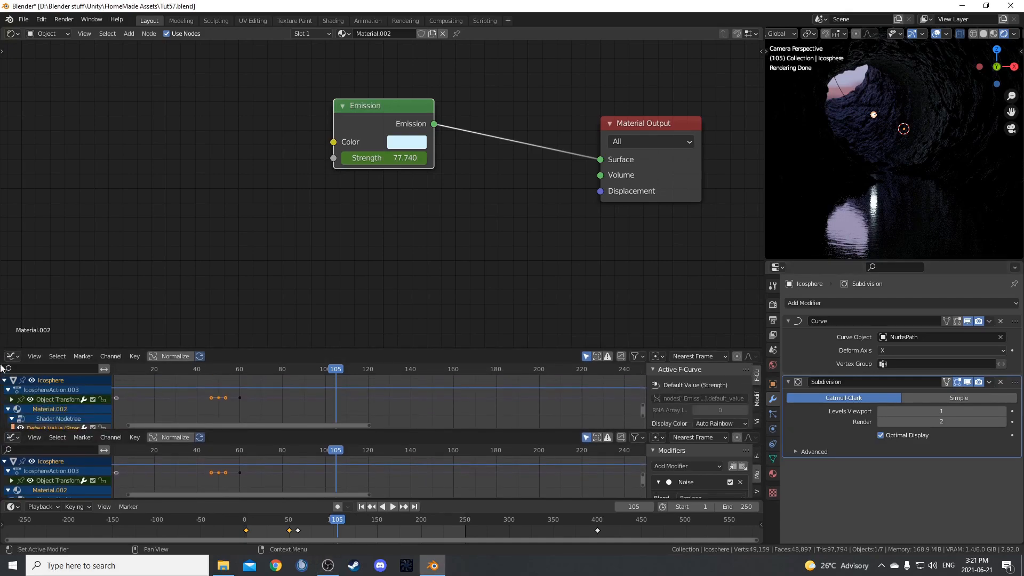
pyautogui.rightClick(73, 348)
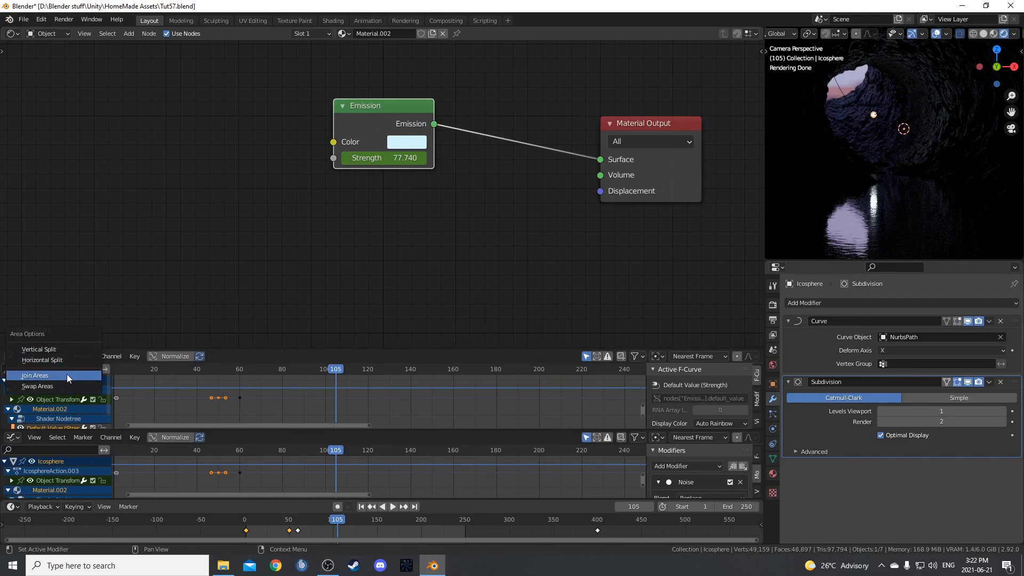
pyautogui.click(66, 375)
pyautogui.click(70, 402)
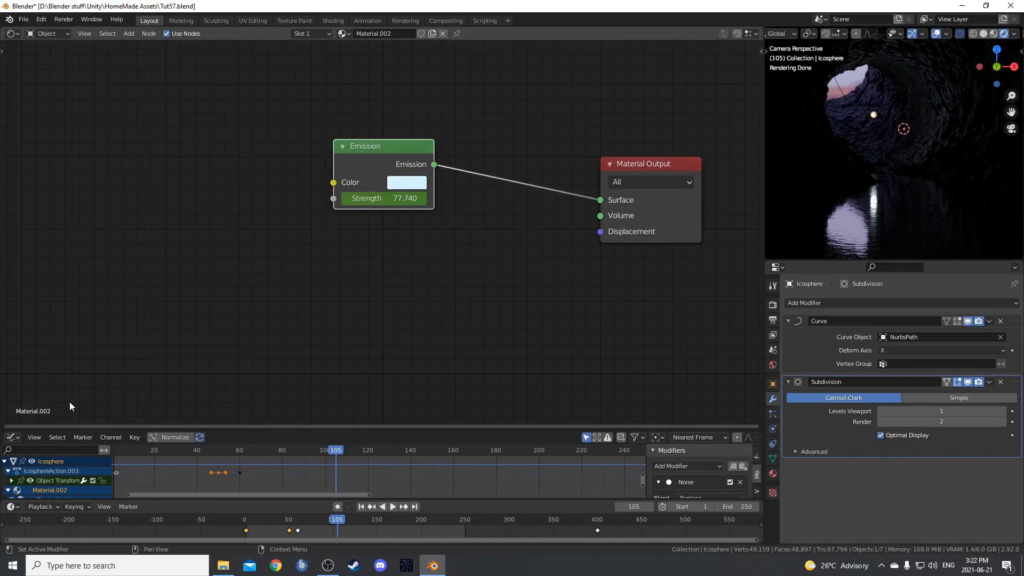
pyautogui.rightClick(288, 427)
pyautogui.click(287, 432)
pyautogui.click(283, 461)
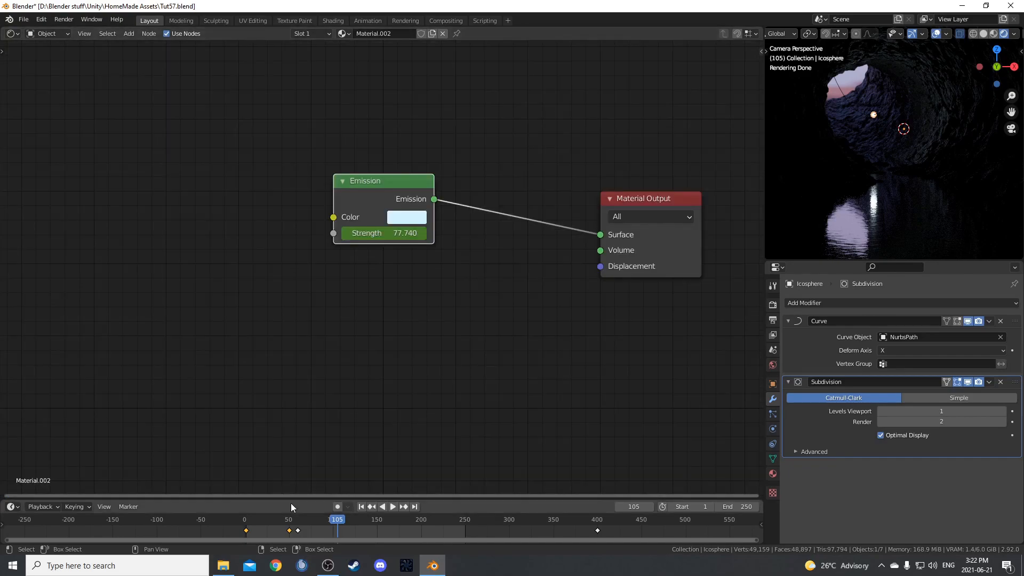
# Enlarge the timeline area and return the animation to frame 1.
pyautogui.moveTo(299, 439); pyautogui.dragTo(301, 426)
pyautogui.hotkey('shift', 'Left')
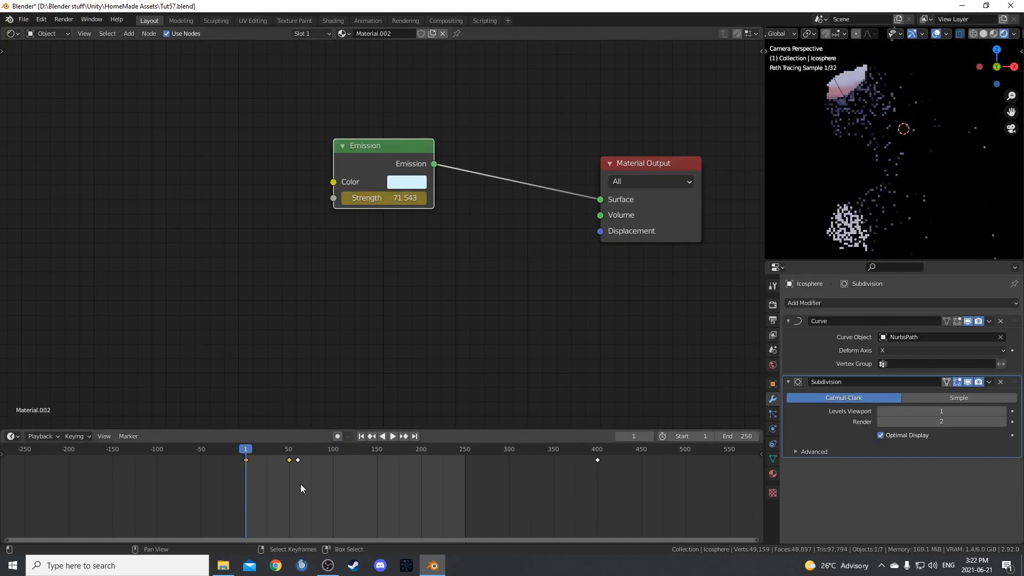
# Preview the animation through the camera in Material Preview shading.
pyautogui.press('z')
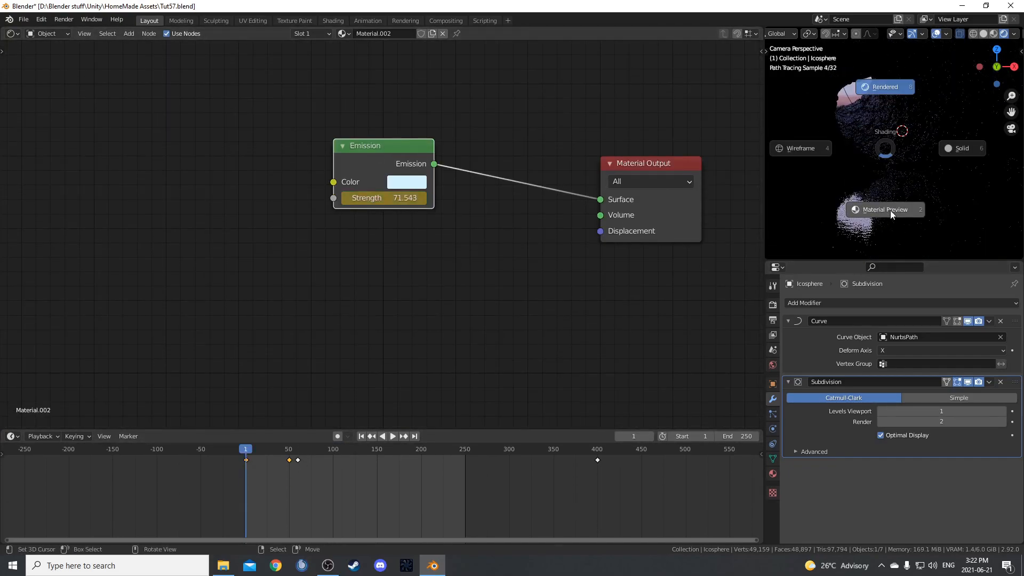
pyautogui.click(891, 210)
pyautogui.press('space')
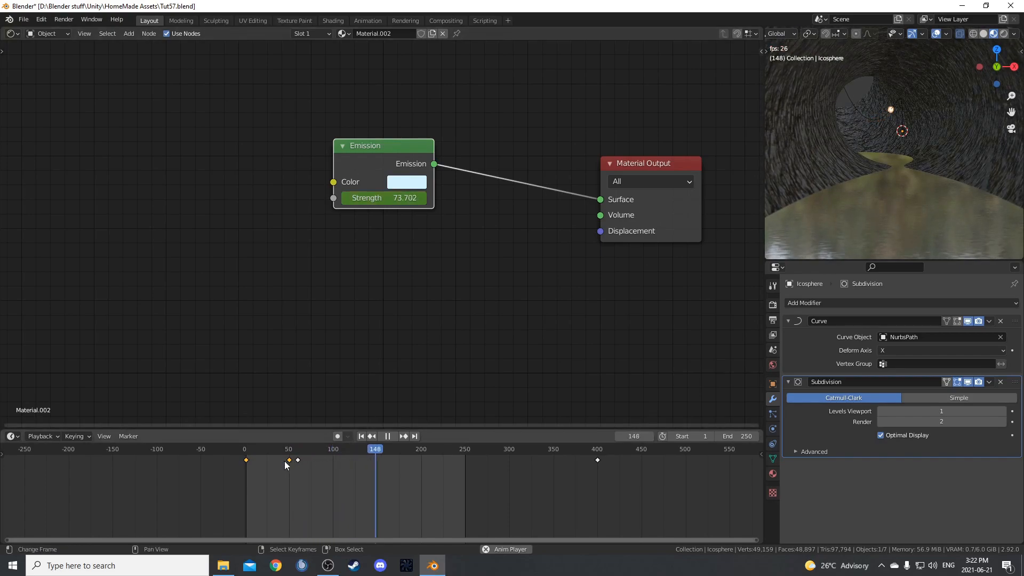
pyautogui.press('space')
# Duplicate the plane at the tunnel's near end, place the copy beyond the far end, and enlarge it into a backdrop.
pyautogui.moveTo(920, 153); pyautogui.dragTo(879, 139, button='middle')
pyautogui.rightClick(826, 125)
pyautogui.hotkey('shift', 'd')
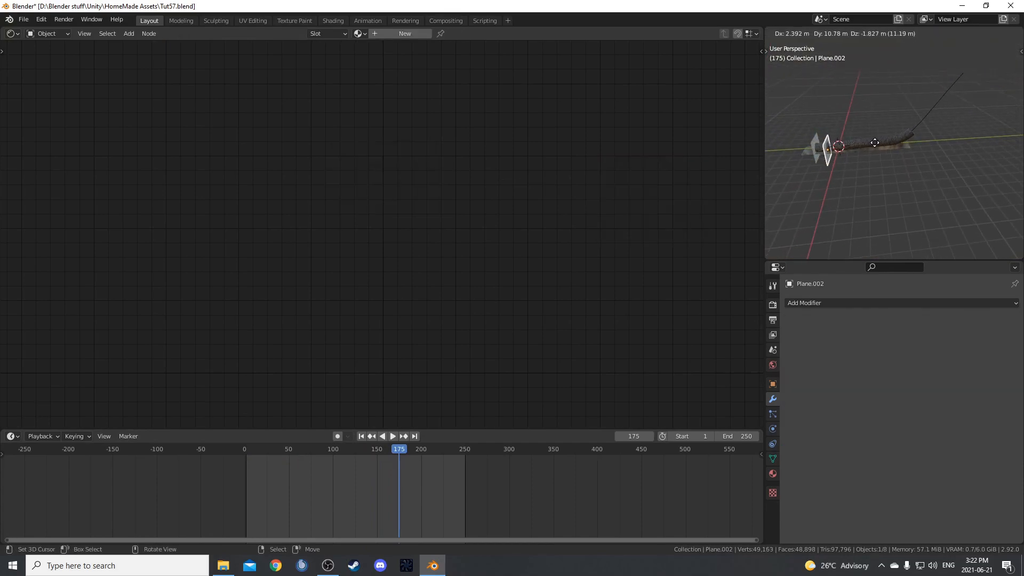
pyautogui.click(961, 151)
pyautogui.press('g')
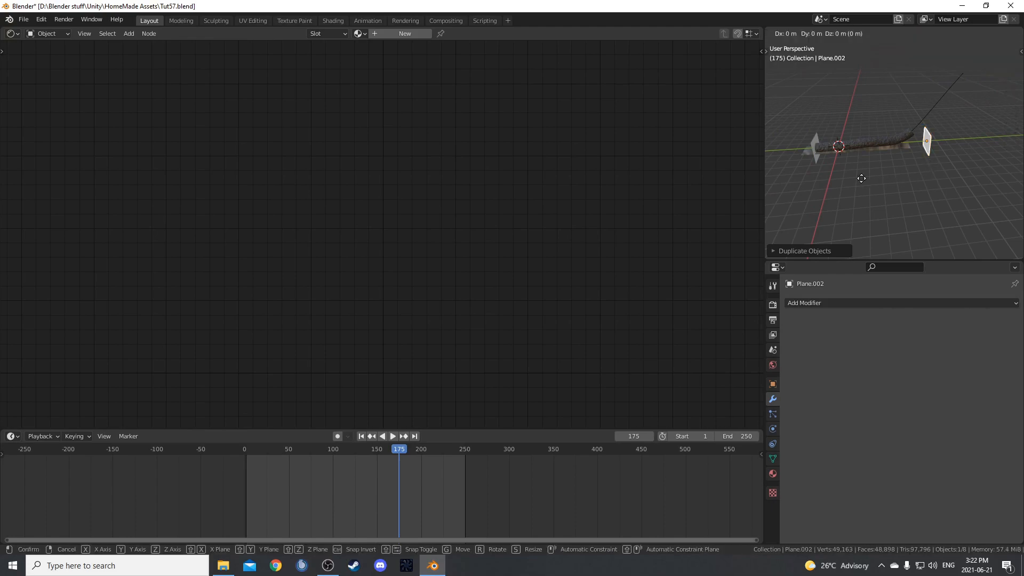
pyautogui.click(910, 175)
pyautogui.press('s')
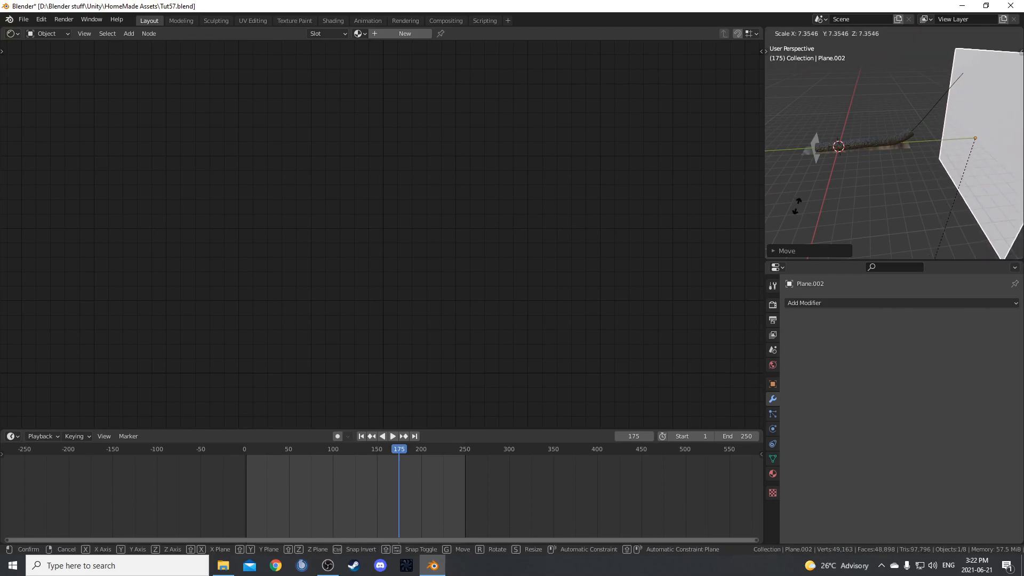
pyautogui.click(856, 155)
# Return to the camera view and display the scene in Rendered shading.
pyautogui.press('KP_0')
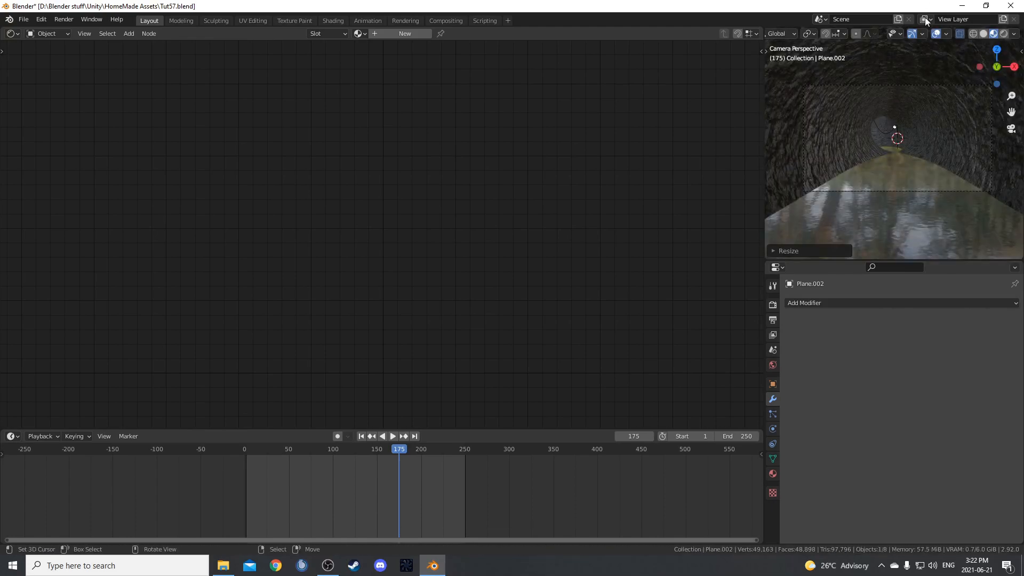
pyautogui.scroll(5, 872, 146)
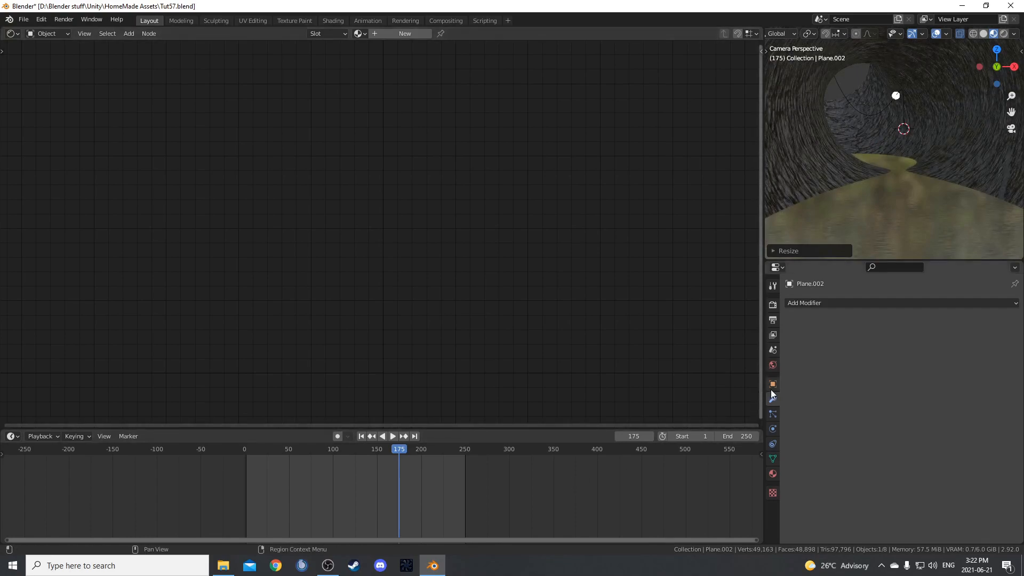
pyautogui.press('z')
pyautogui.click(894, 50)
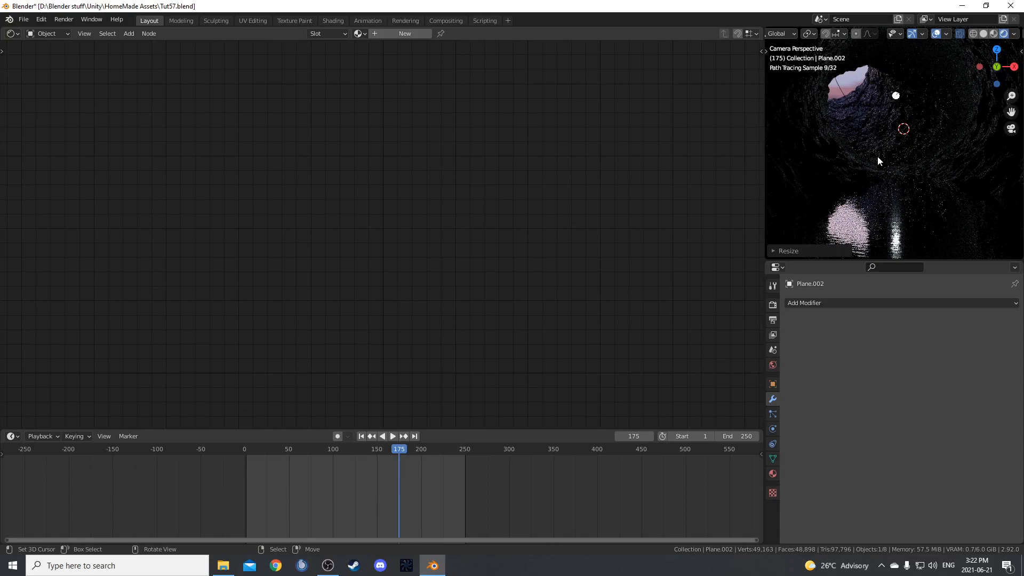
# Inspect the large backdrop plane from outside the tunnel and hide the tunnel cylinder.
pyautogui.scroll(-6, 879, 157)
pyautogui.moveTo(817, 191); pyautogui.dragTo(963, 155, button='middle')
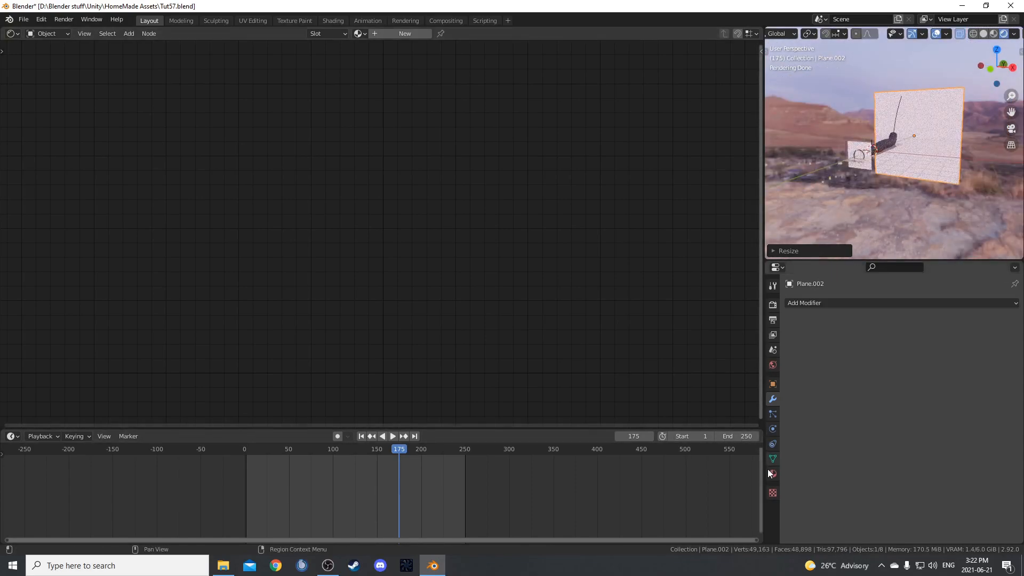
pyautogui.scroll(6, 838, 168)
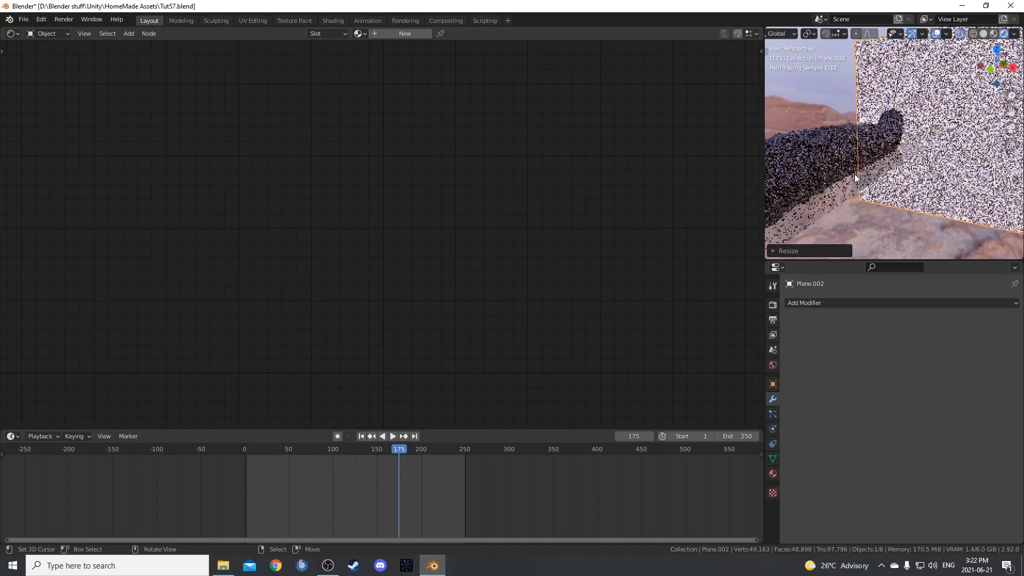
pyautogui.scroll(-3, 828, 180)
pyautogui.moveTo(828, 180); pyautogui.dragTo(879, 164, button='middle')
pyautogui.click(875, 154)
pyautogui.press('h')
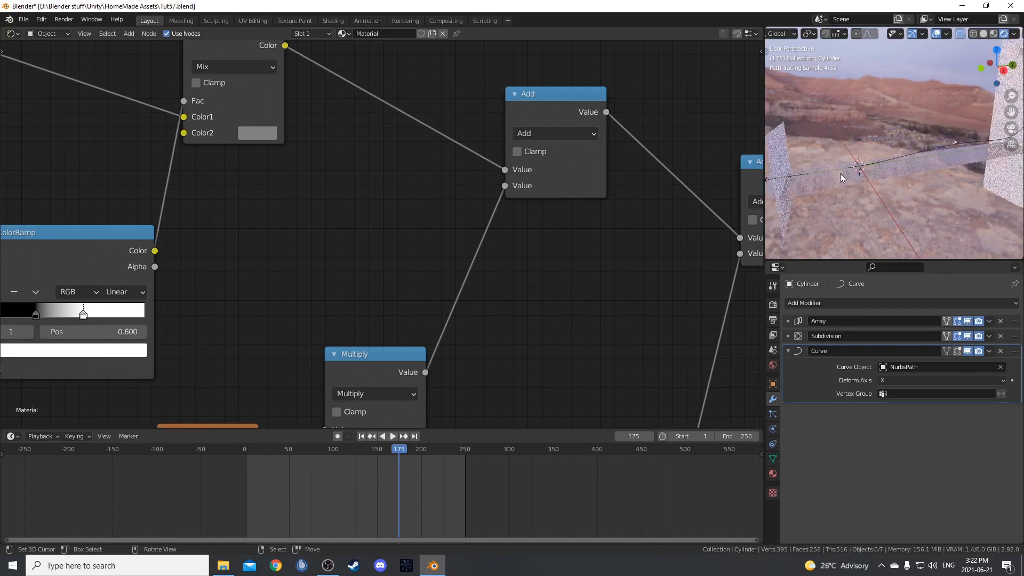
# Set the camera's clip end distance to 1000 m.
pyautogui.click(823, 165)
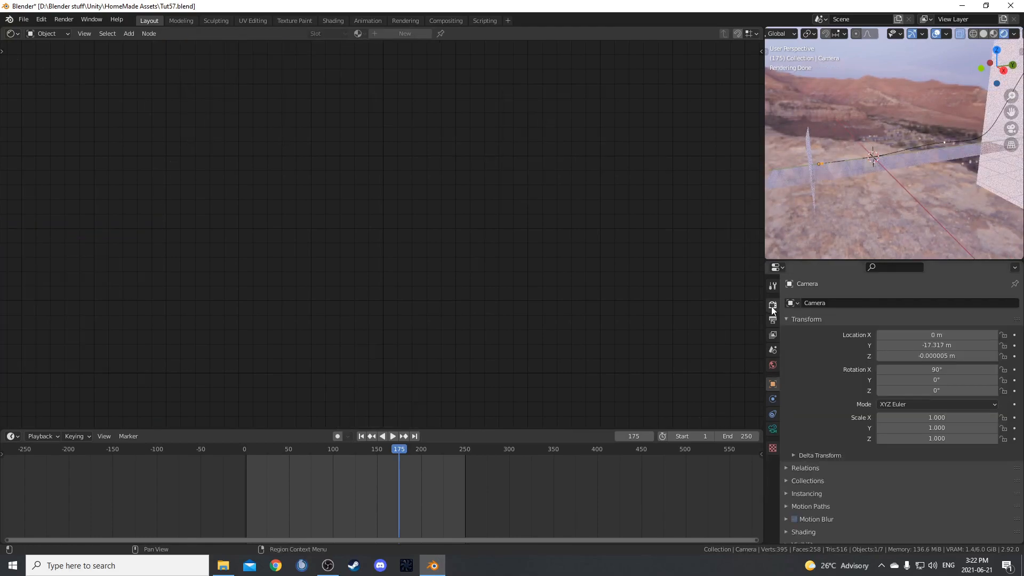
pyautogui.click(772, 429)
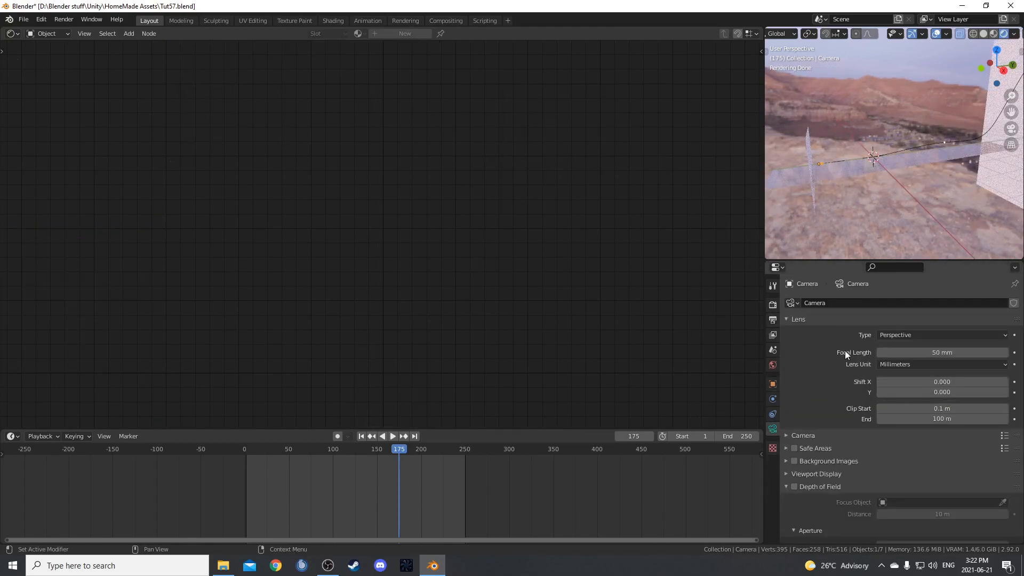
pyautogui.click(942, 419)
pyautogui.write('1000')
pyautogui.press('Return')
# Look through the camera and unhide all hidden objects.
pyautogui.press('KP_0')
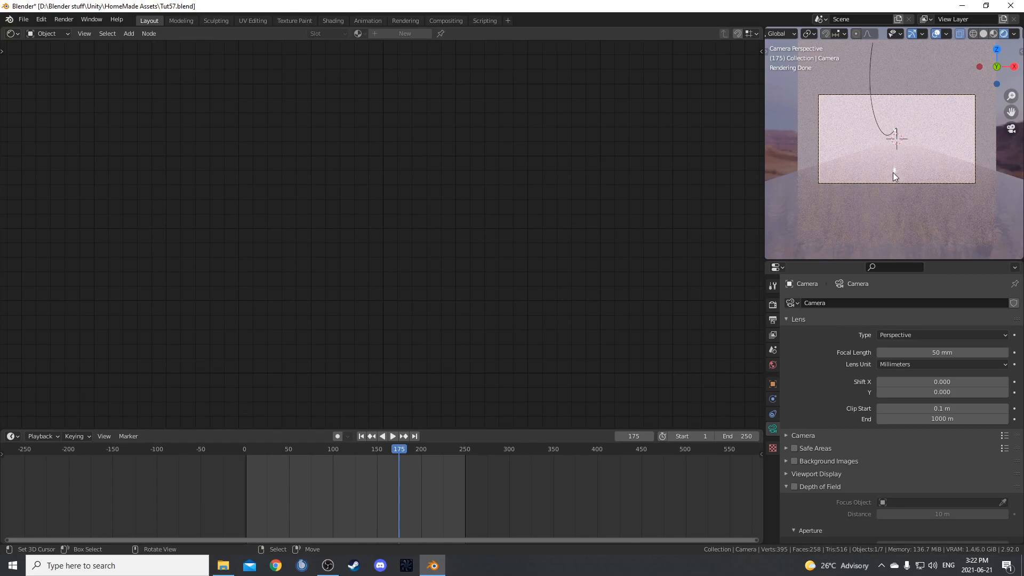
pyautogui.hotkey('alt', 'h')
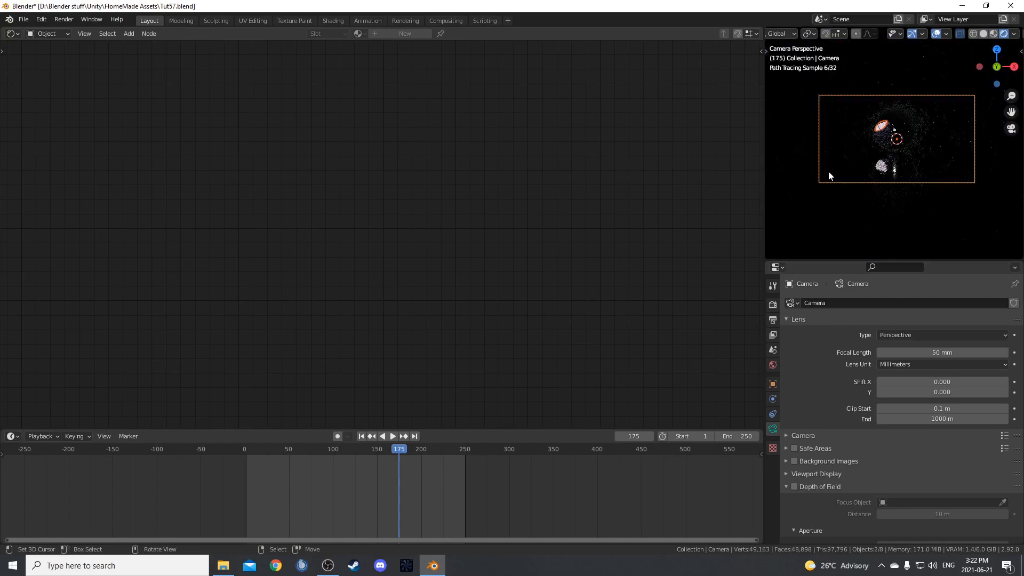
pyautogui.click(884, 128)
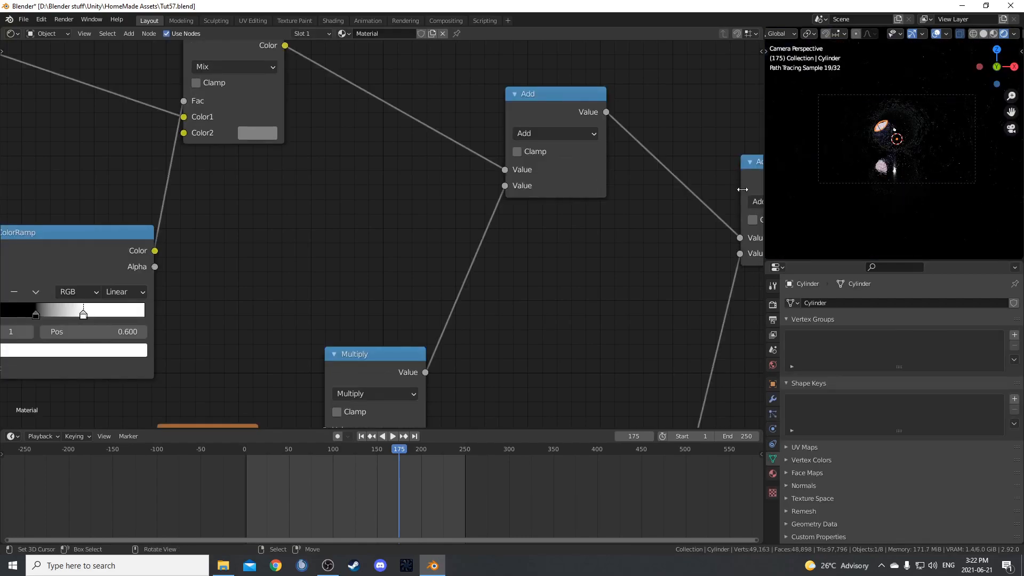
# Disable Shadow in the large backdrop plane's ray visibility settings.
pyautogui.scroll(-3, 872, 156)
pyautogui.press('KP_0')
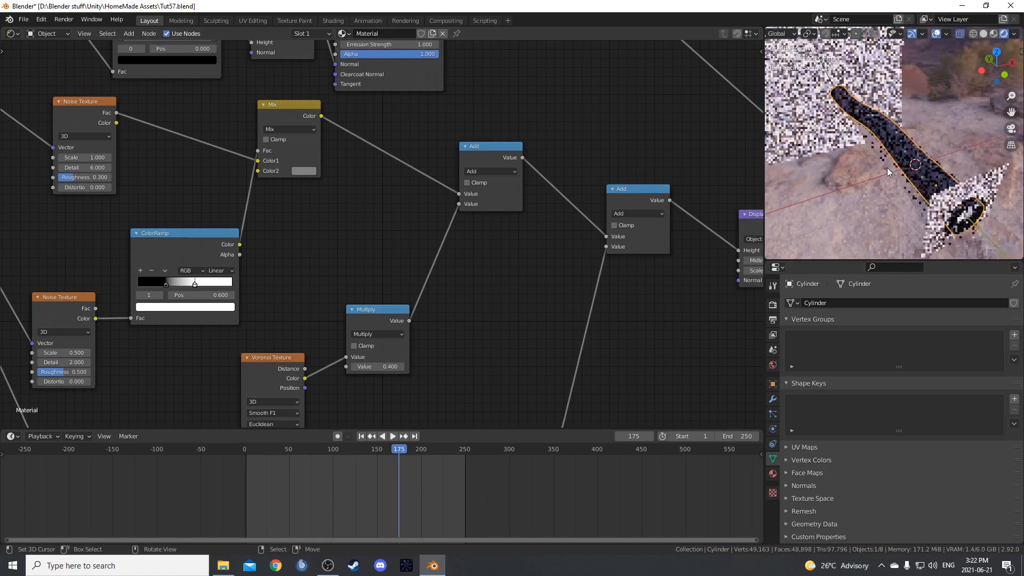
pyautogui.rightClick(822, 79)
pyautogui.click(773, 385)
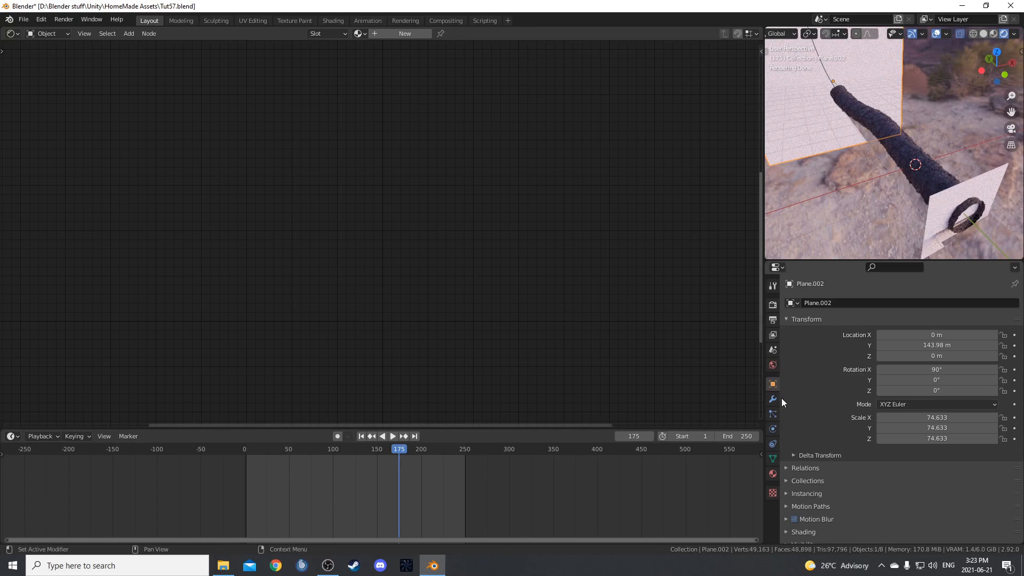
pyautogui.scroll(-2, 814, 510)
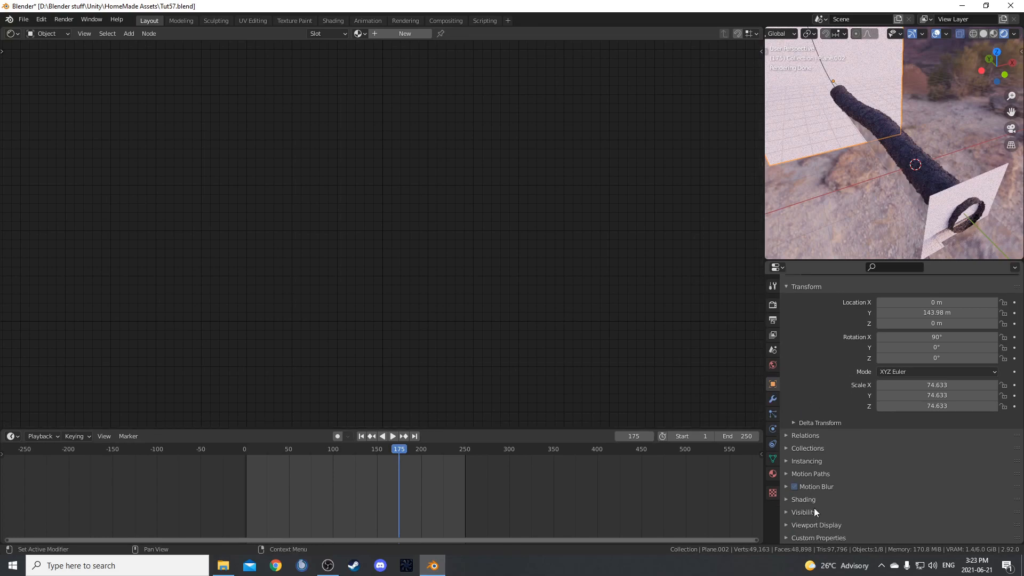
pyautogui.click(787, 512)
pyautogui.scroll(-6, 875, 482)
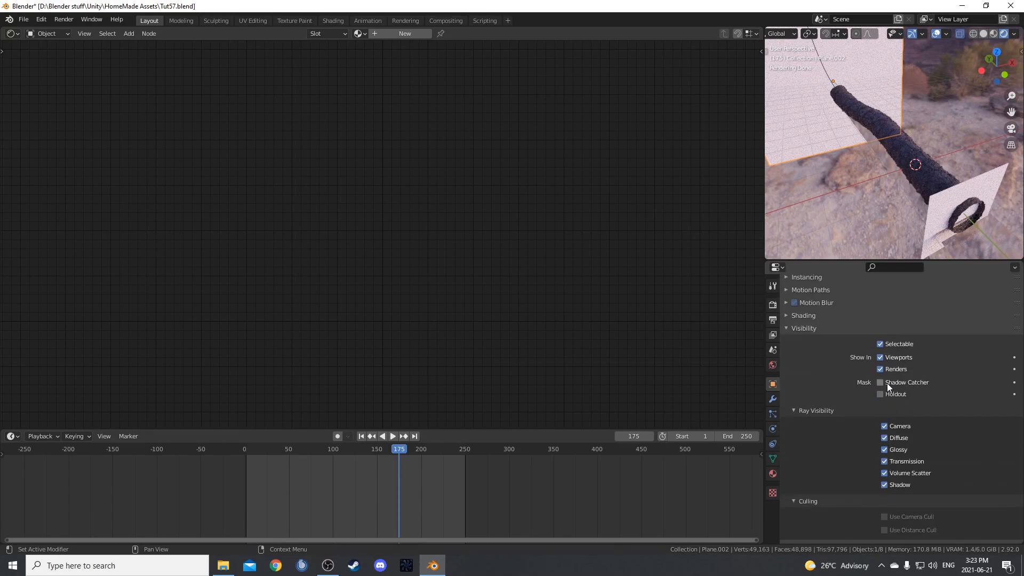
pyautogui.click(884, 485)
# Examine the rendered tunnel opening and its water reflection through the camera.
pyautogui.moveTo(853, 139); pyautogui.dragTo(844, 113, button='middle')
pyautogui.press('KP_0')
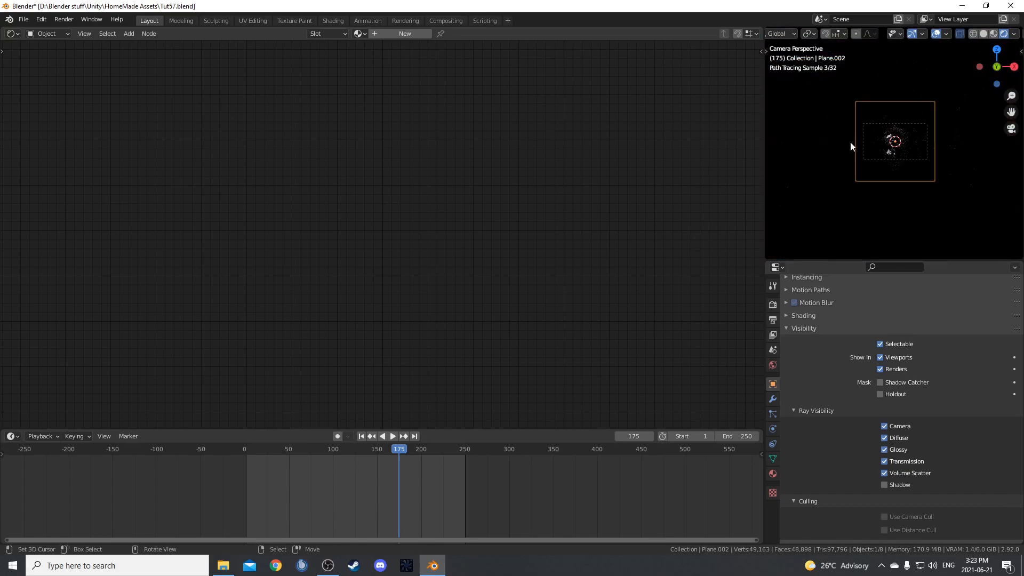
pyautogui.scroll(5, 865, 138)
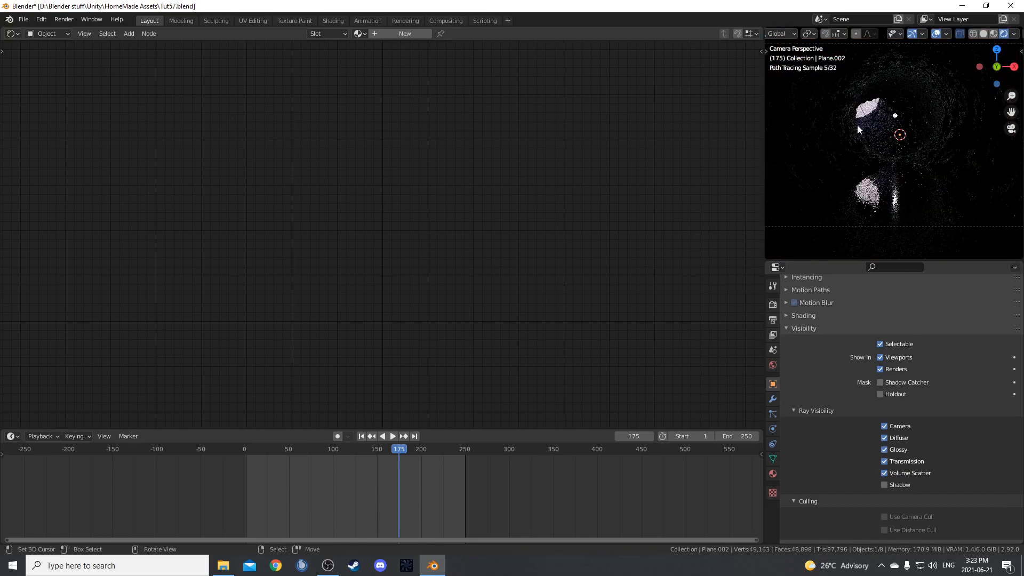
pyautogui.scroll(3, 869, 111)
pyautogui.scroll(-3, 855, 105)
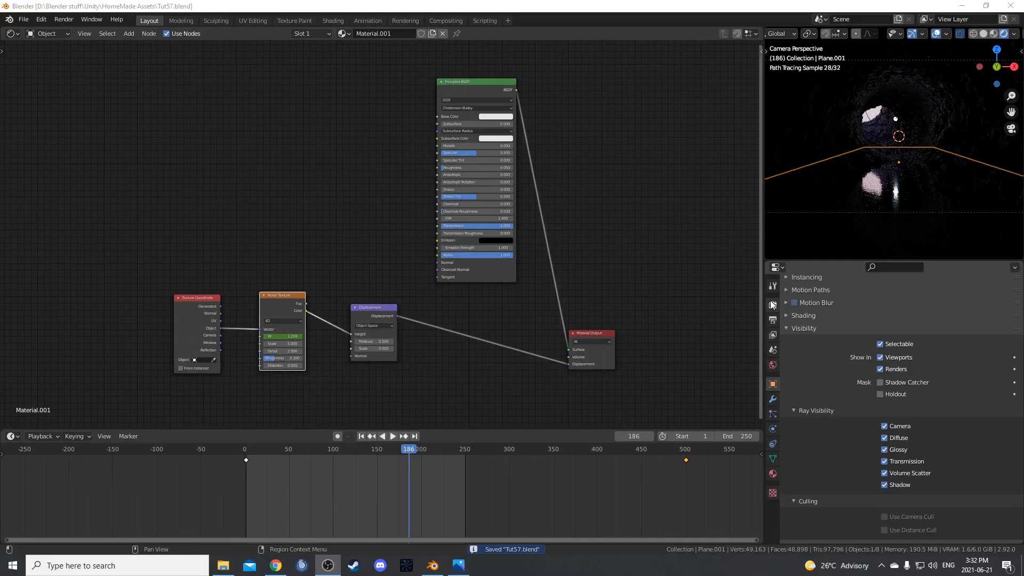
# Enable denoising for final renders with the NLM denoiser.
pyautogui.click(773, 305)
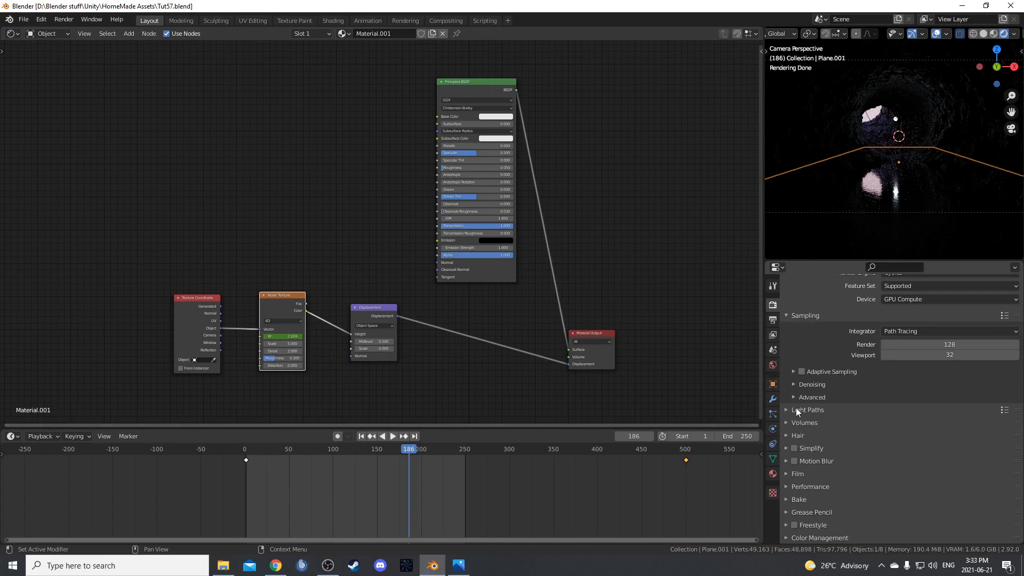
pyautogui.scroll(1, 789, 440)
pyautogui.scroll(-1, 789, 457)
pyautogui.scroll(1, 789, 468)
pyautogui.scroll(-1, 789, 467)
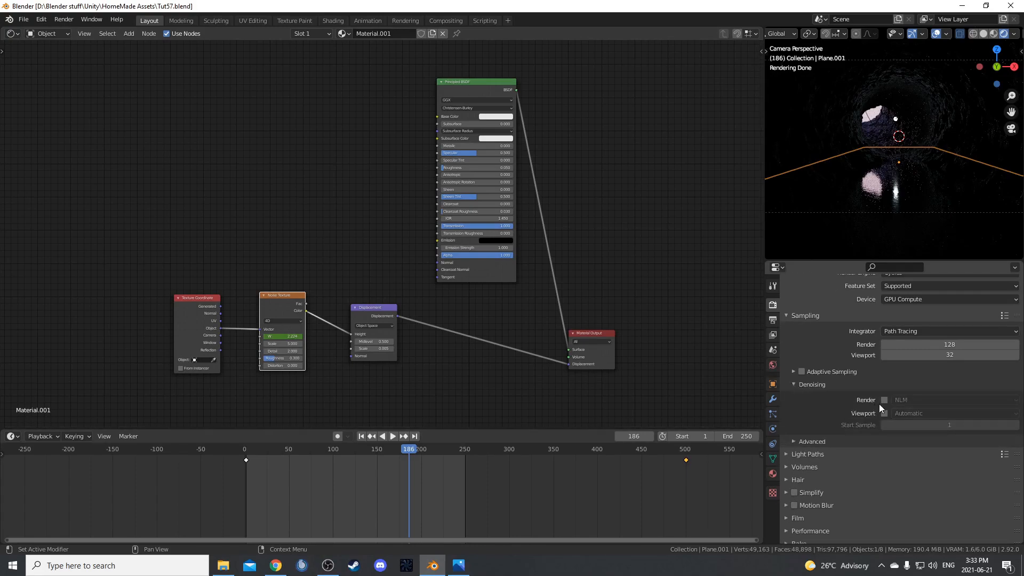
pyautogui.click(885, 401)
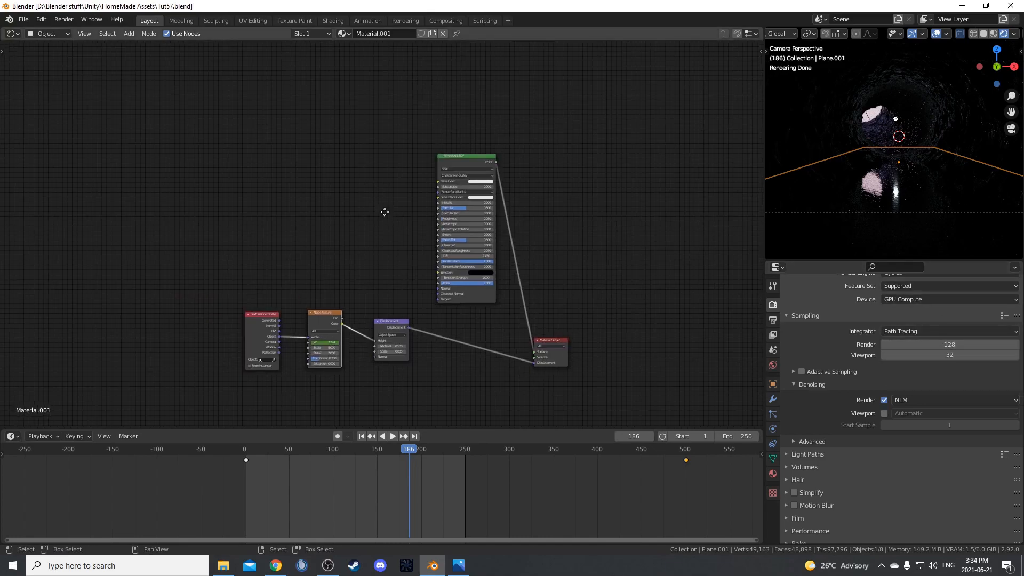
# Enable compositing nodes and move the Composite node well away from Render Layers.
pyautogui.click(451, 20)
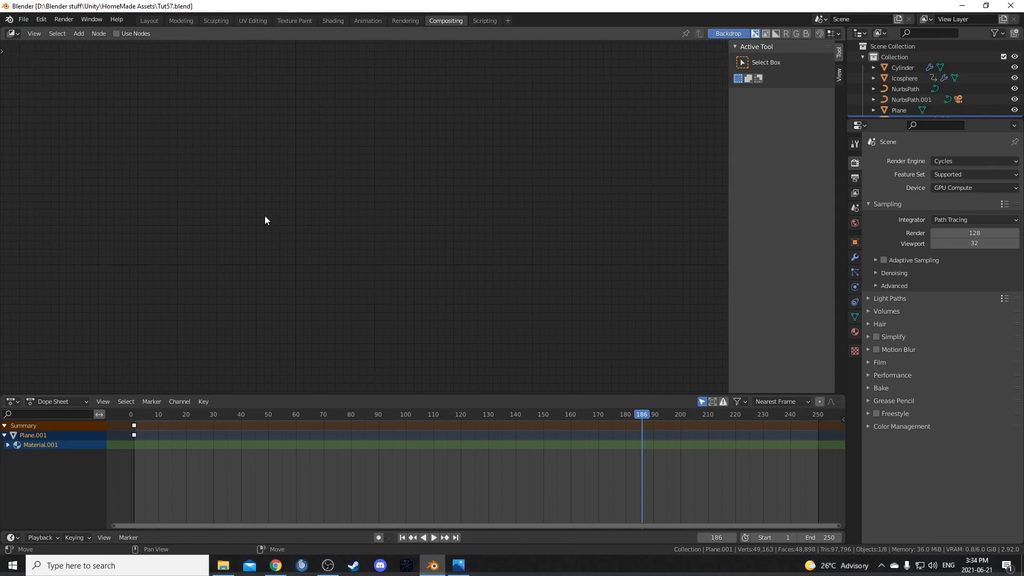
pyautogui.click(130, 36)
pyautogui.moveTo(211, 233); pyautogui.dragTo(154, 235, button='middle')
pyautogui.scroll(5, 363, 211)
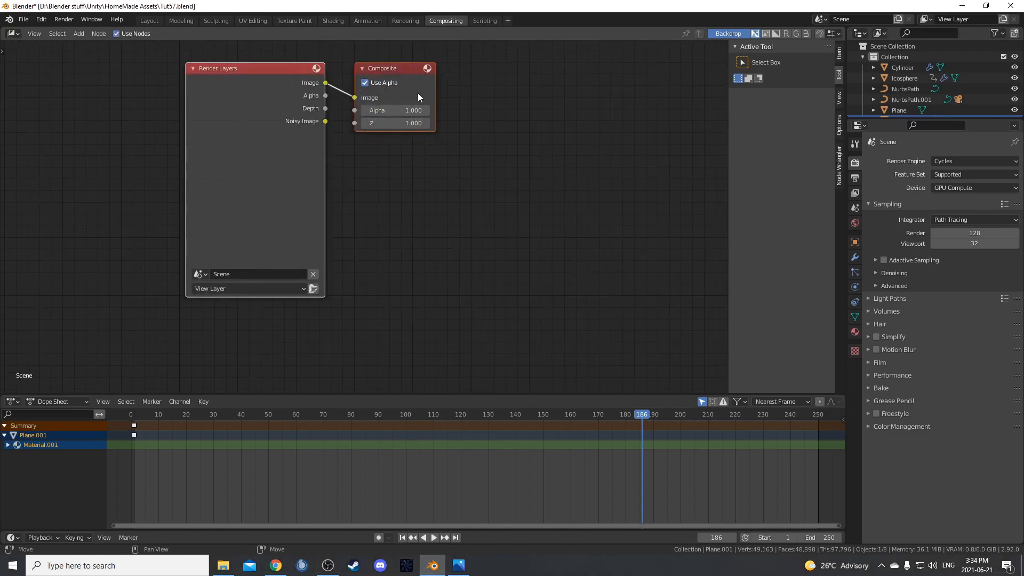
pyautogui.moveTo(395, 70); pyautogui.dragTo(680, 121)
# Insert a Glare node between the Render Layers image output and the Composite node.
pyautogui.hotkey('shift', 'a')
pyautogui.click(394, 216)
pyautogui.write('glare')
pyautogui.press('Return')
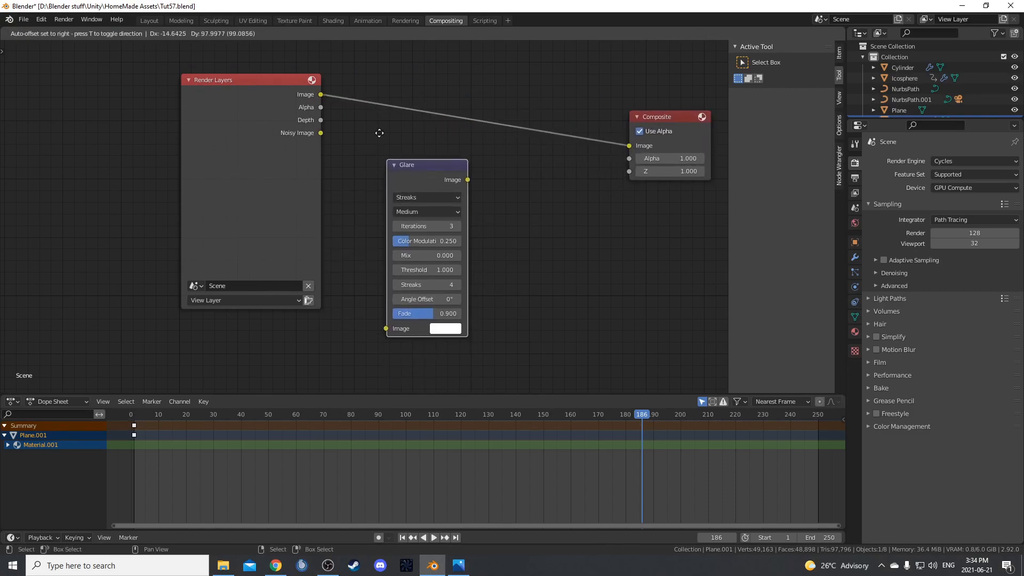
pyautogui.click(453, 78)
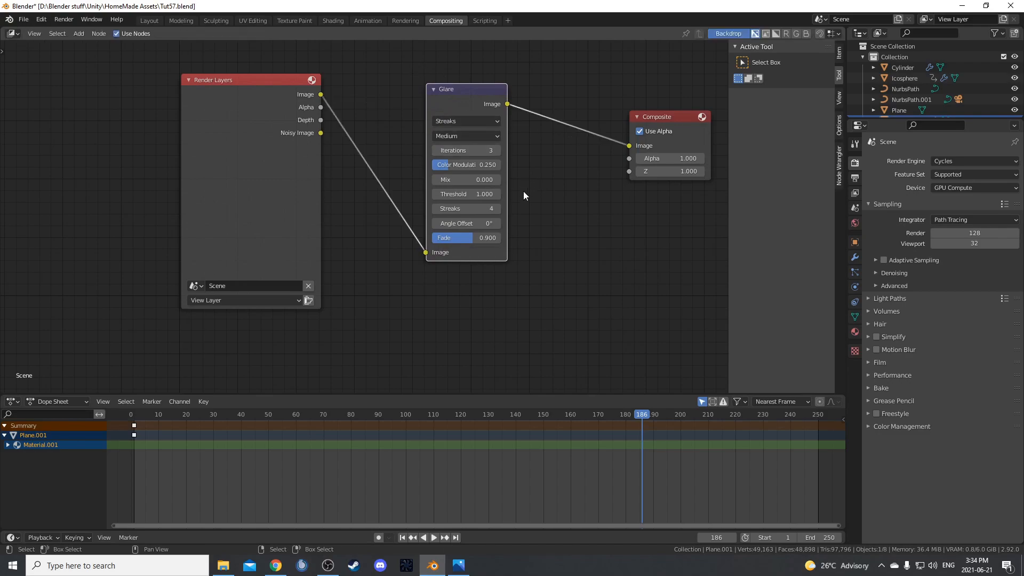
# Set the Glare node to Fog Glow with a threshold of 60 and a size of 6.
pyautogui.scroll(1, 525, 193)
pyautogui.click(473, 99)
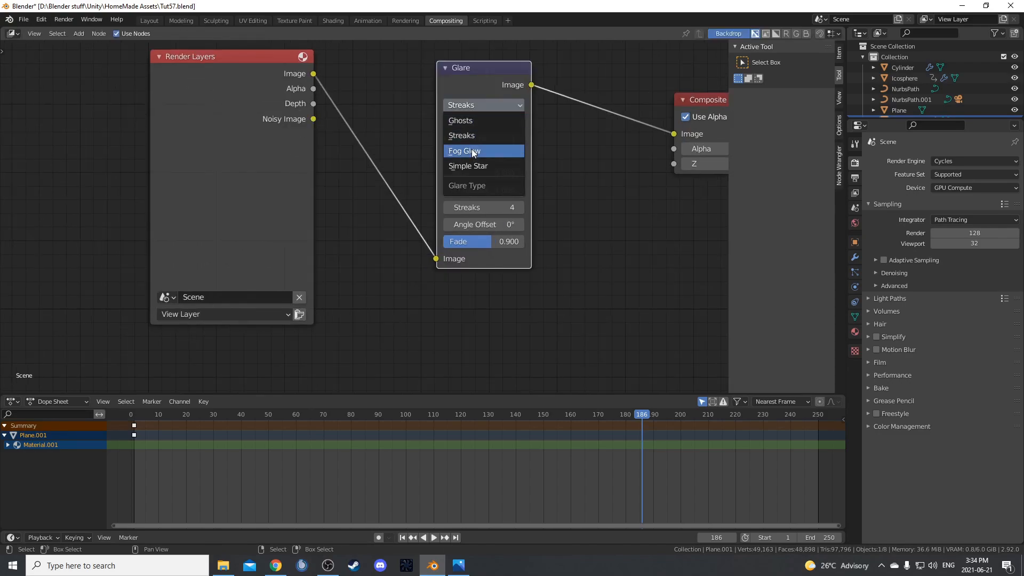
pyautogui.click(472, 149)
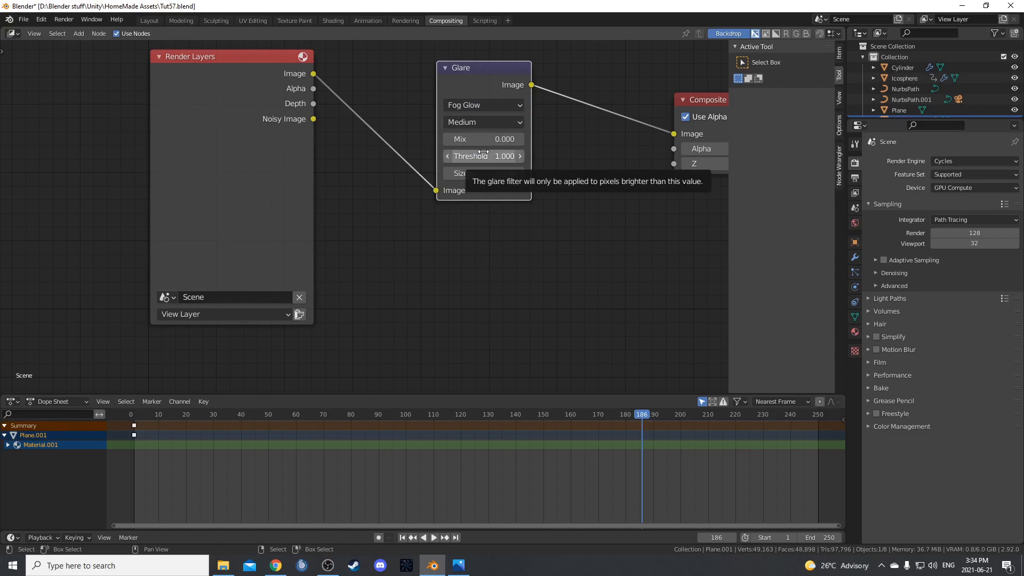
pyautogui.click(482, 153)
pyautogui.write('60')
pyautogui.press('Return')
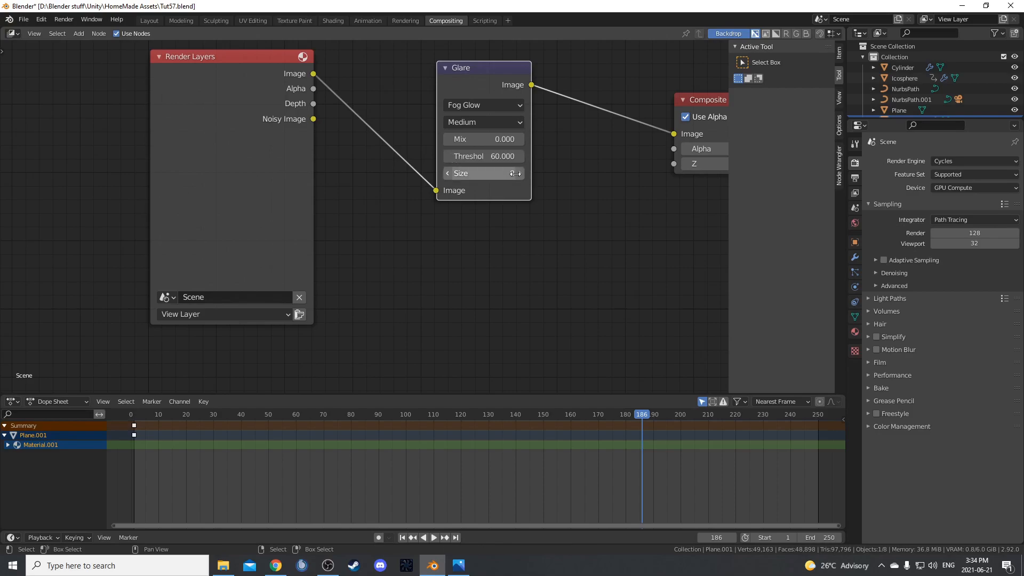
pyautogui.click(515, 173)
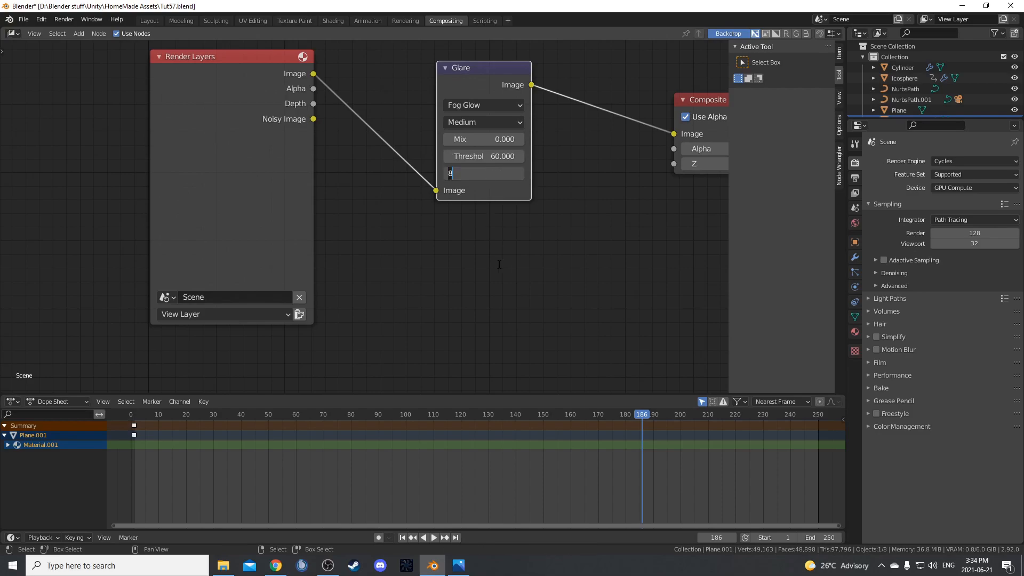
pyautogui.press('Return')
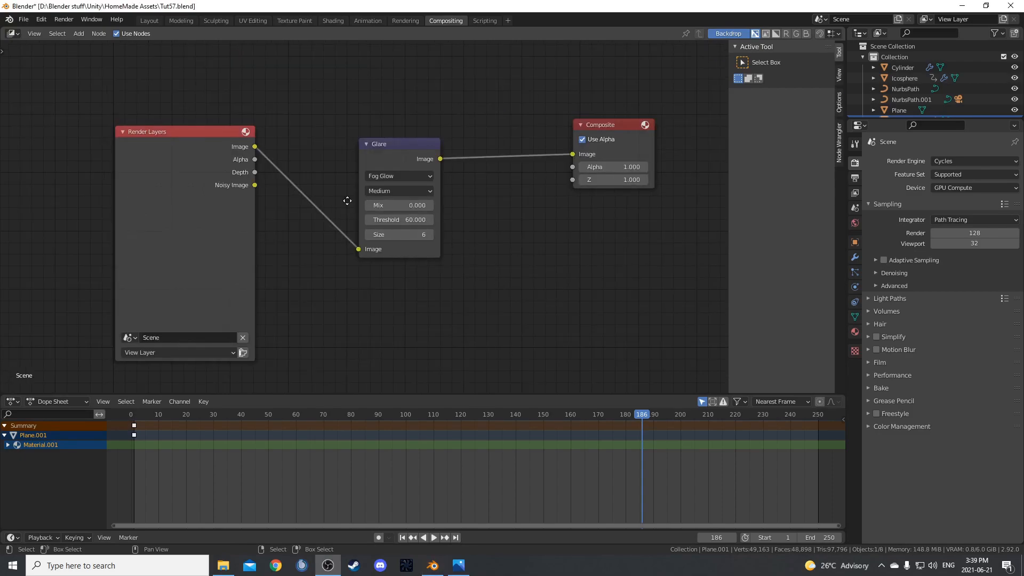
# Return to the Layout workspace with the water material's node tree in view.
pyautogui.moveTo(347, 201); pyautogui.dragTo(366, 207, button='middle')
pyautogui.click(149, 20)
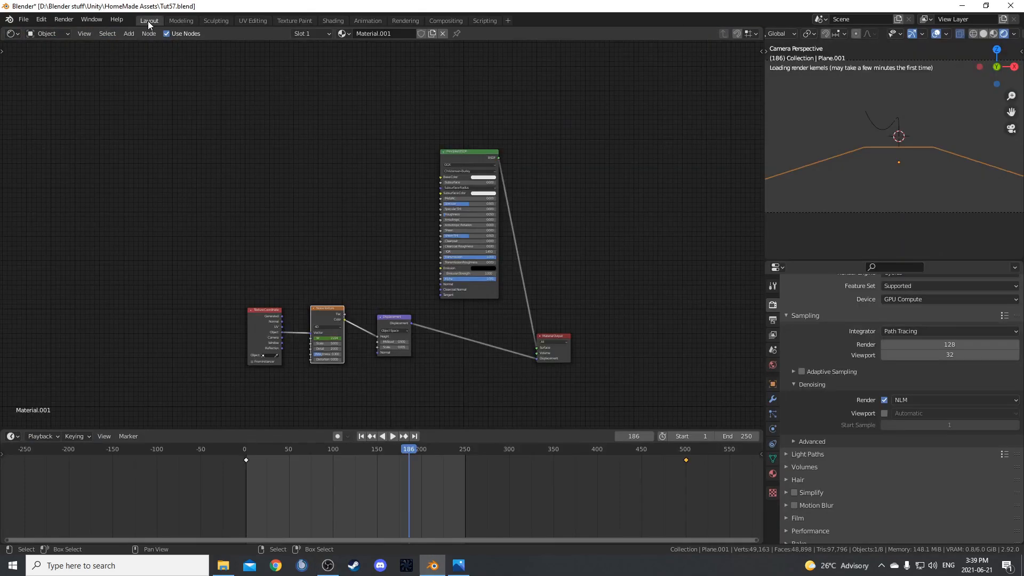
pyautogui.moveTo(433, 257); pyautogui.dragTo(410, 230, button='middle')
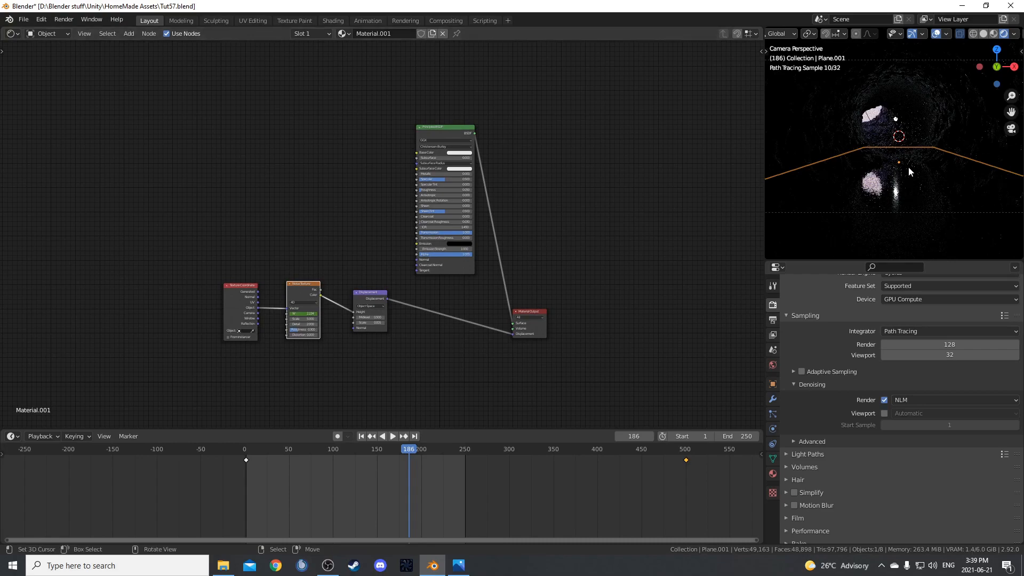